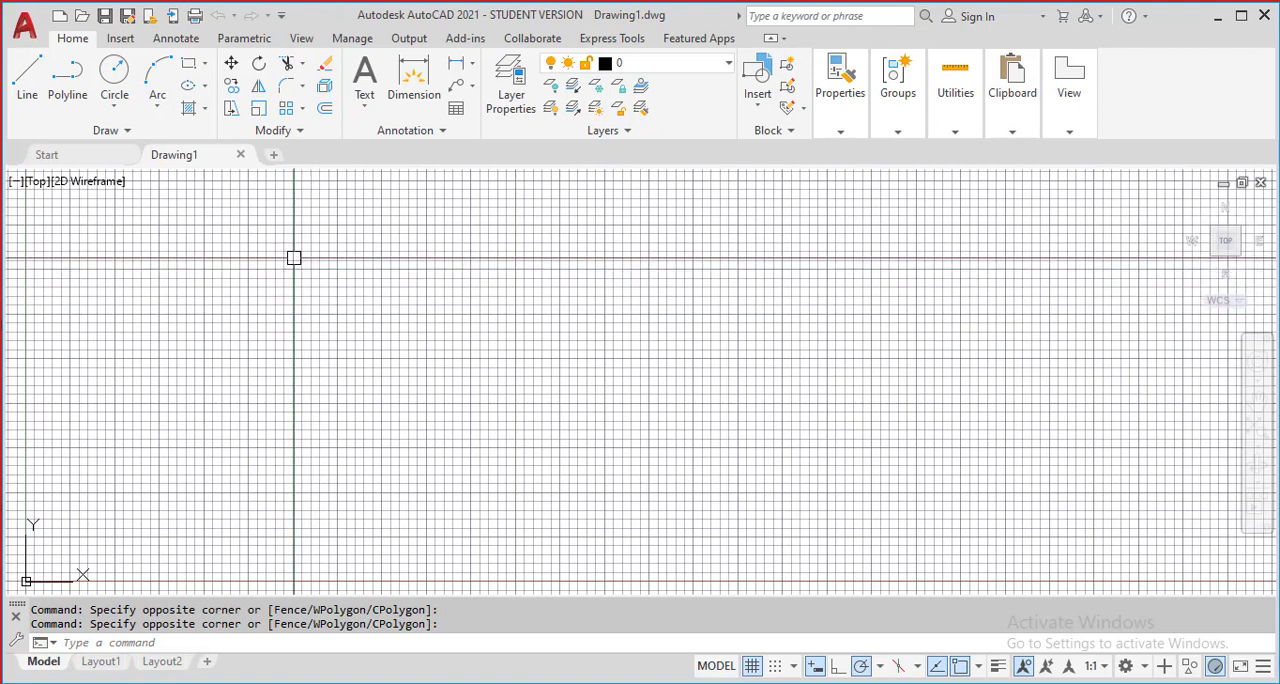
click(304, 88)
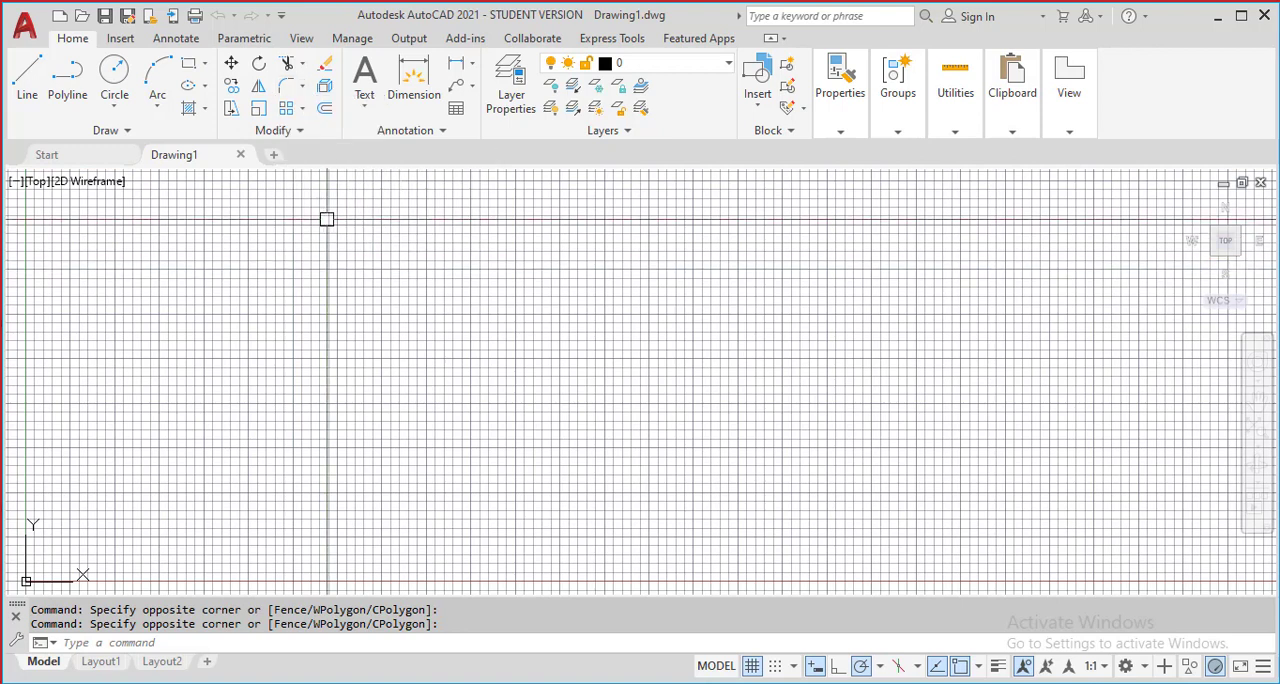
click(303, 110)
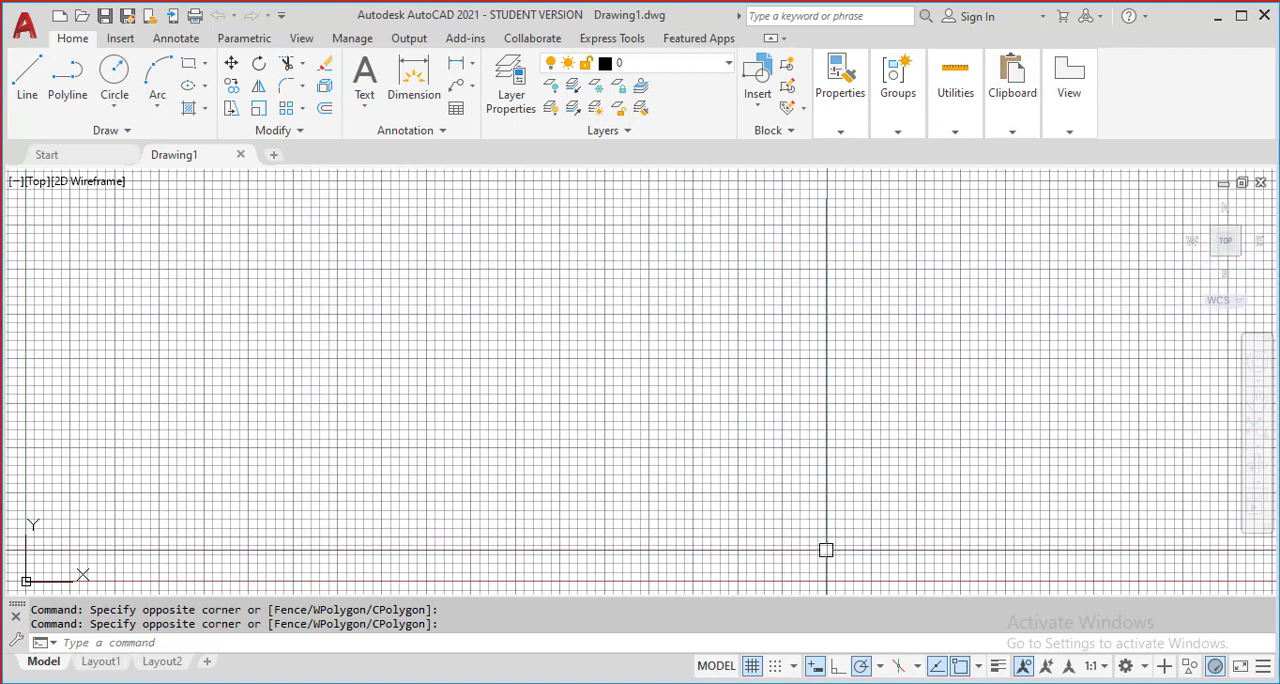
Turn off the drawing grid display
click(752, 666)
click(448, 260)
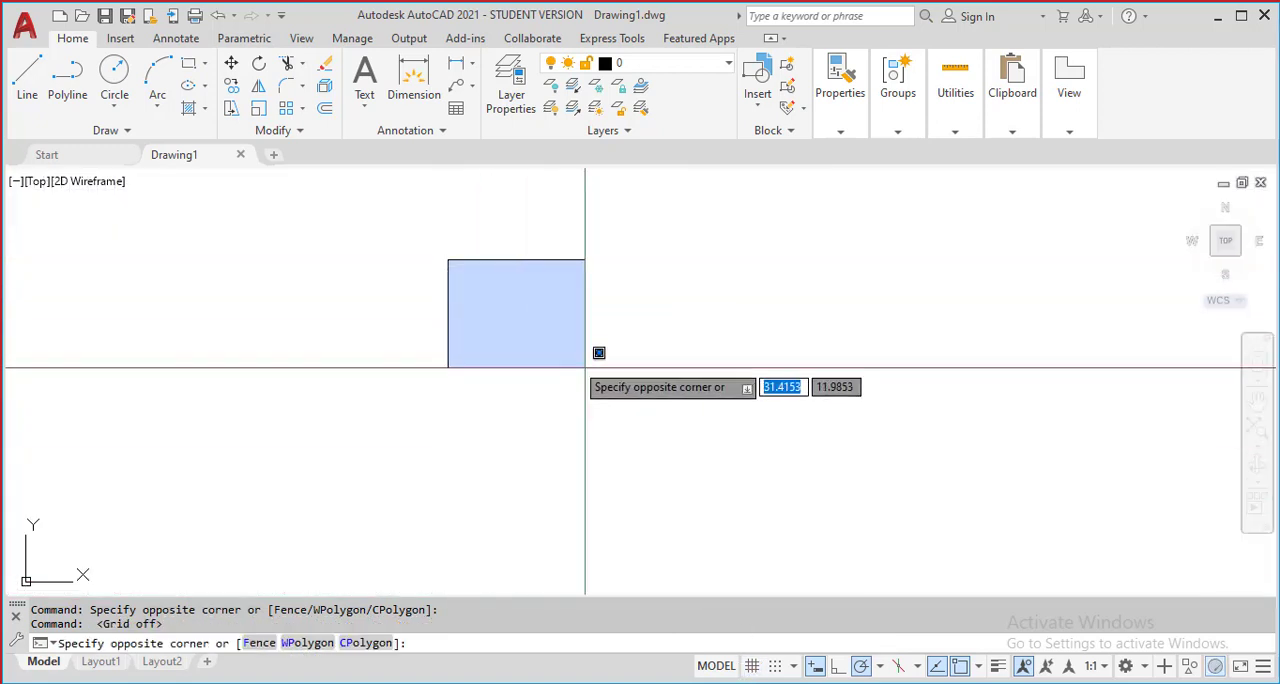
click(585, 368)
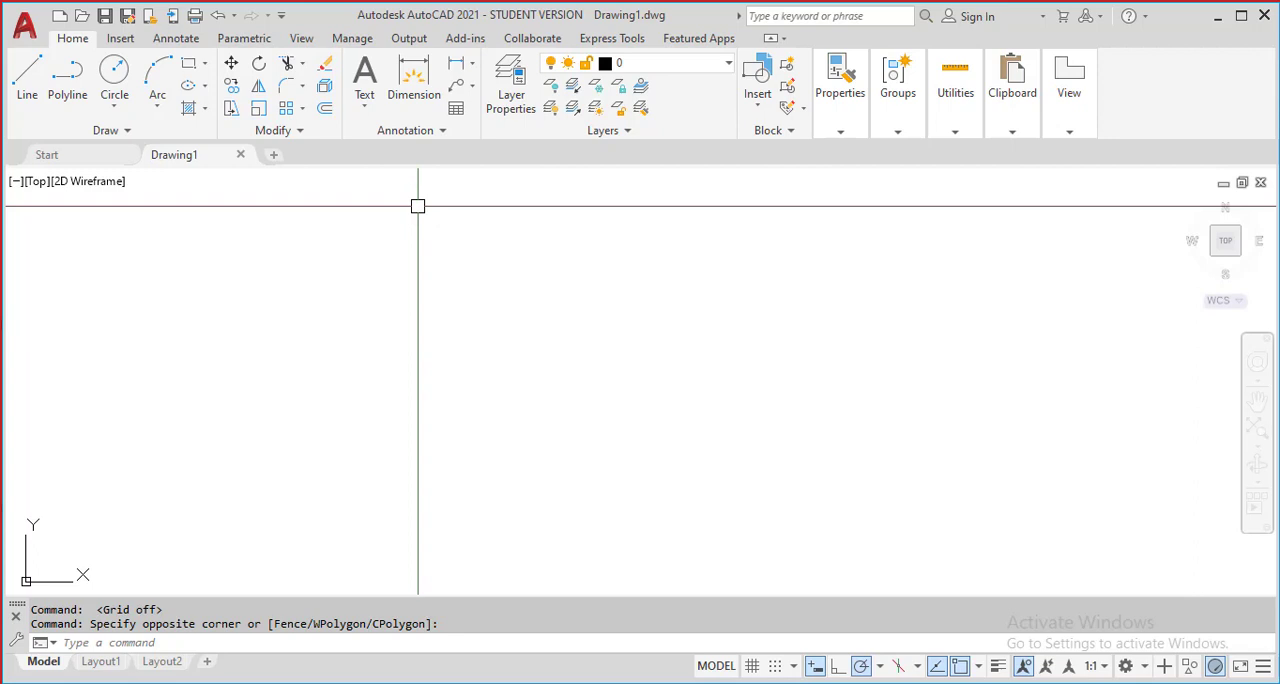
Draw a rectangle about 7 by 4 units in the empty drawing area
click(304, 110)
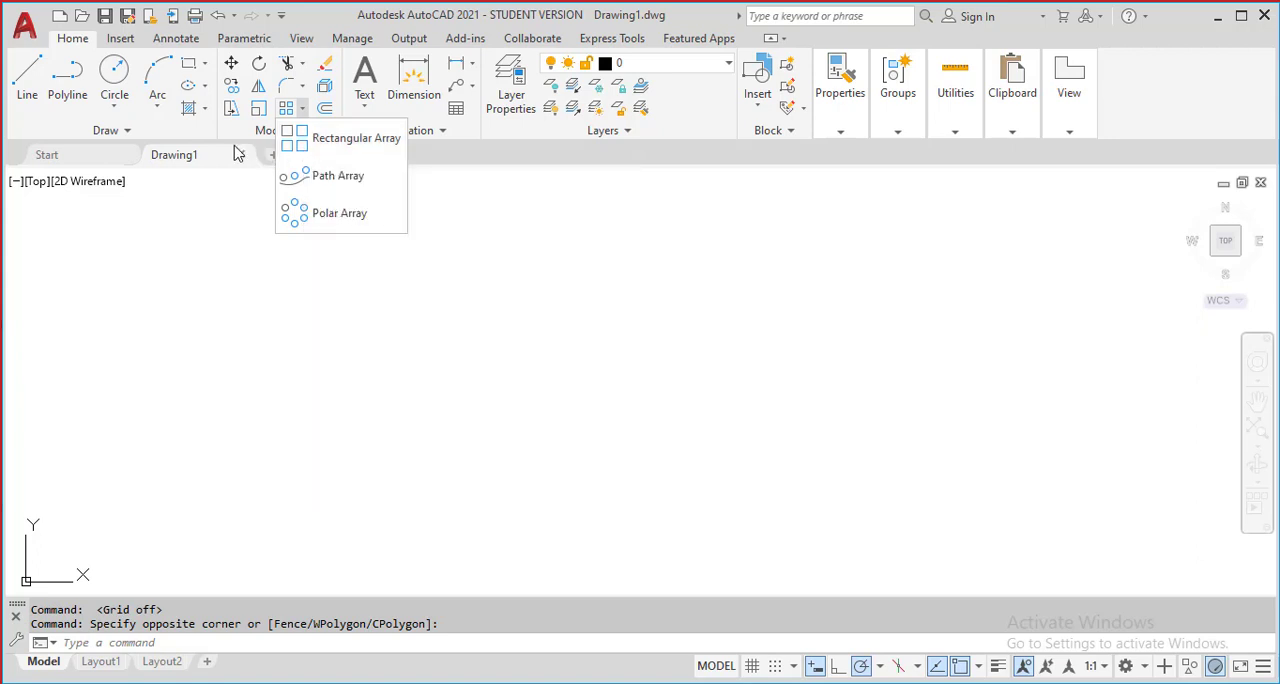
click(184, 68)
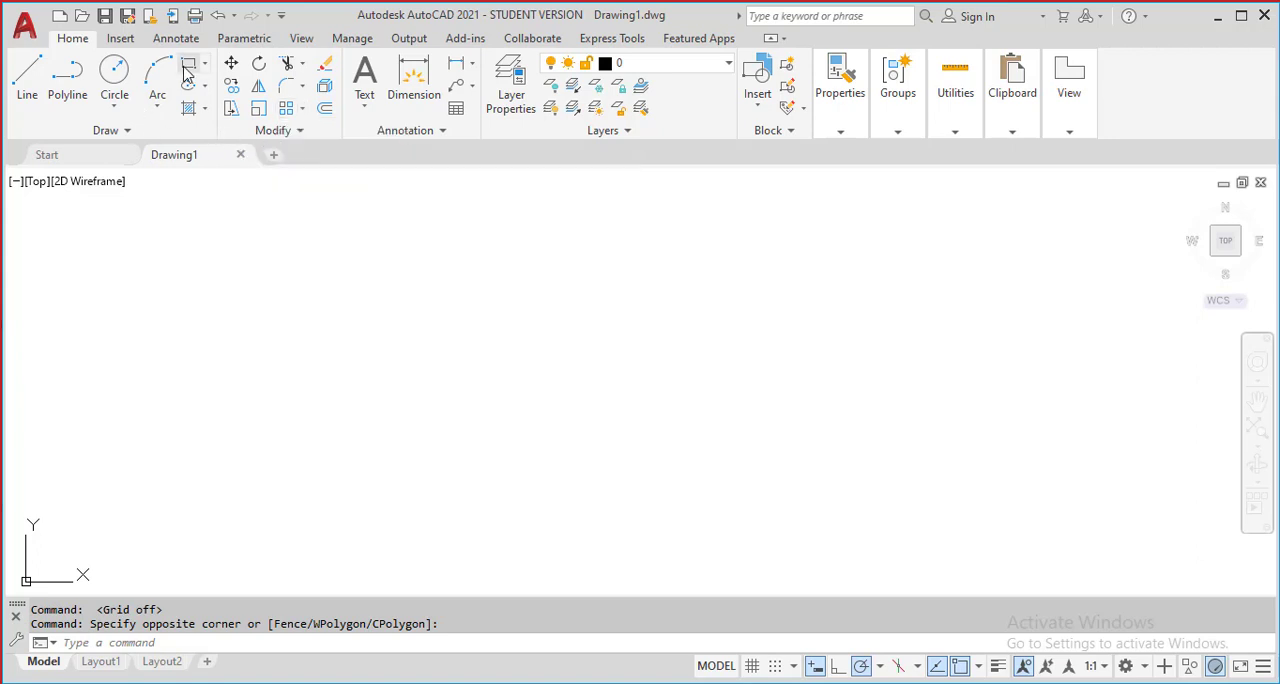
click(184, 68)
click(332, 432)
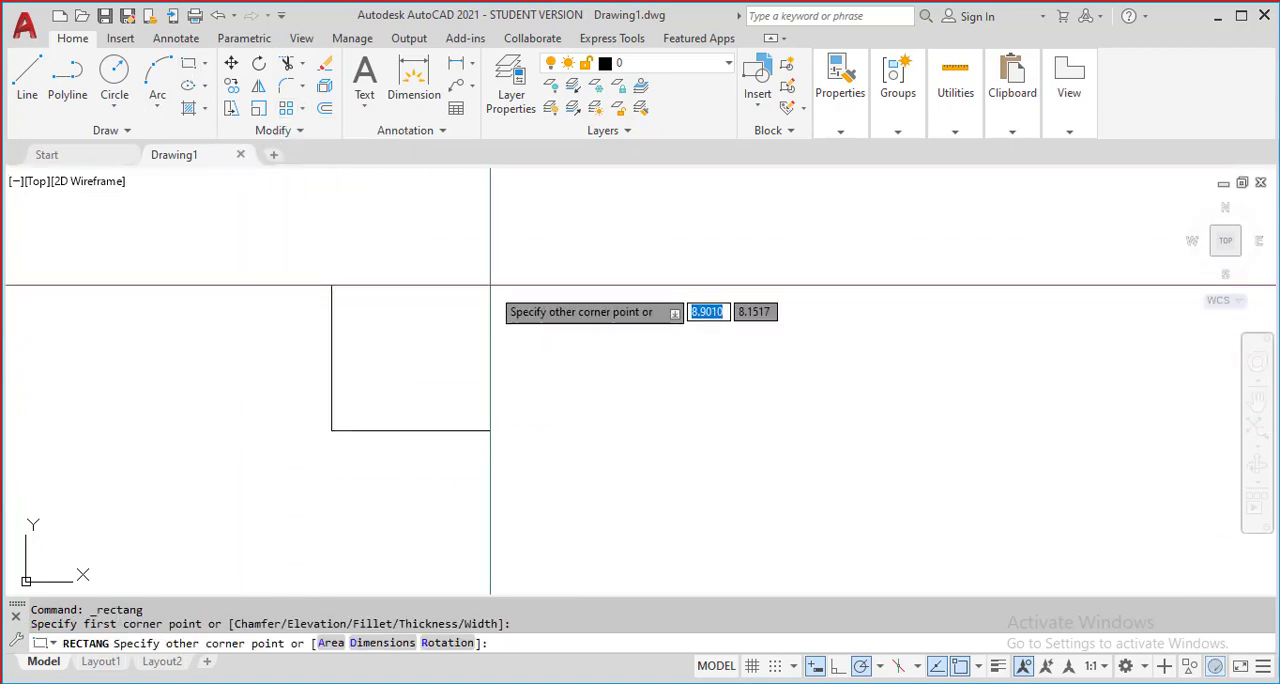
click(449, 358)
Start a rectangular array using the drawn rectangle as the source object
middle_drag(131, 373, 74, 331)
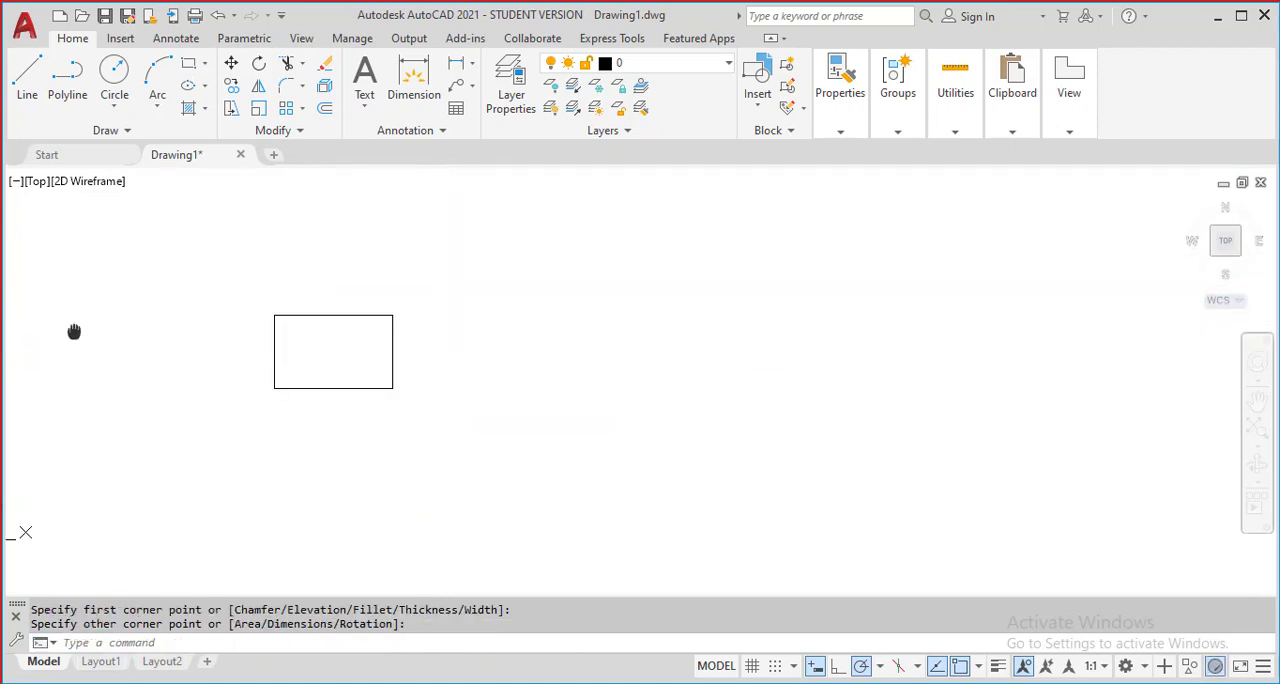
scroll(341, 323, up, 2)
middle_drag(350, 320, 368, 340)
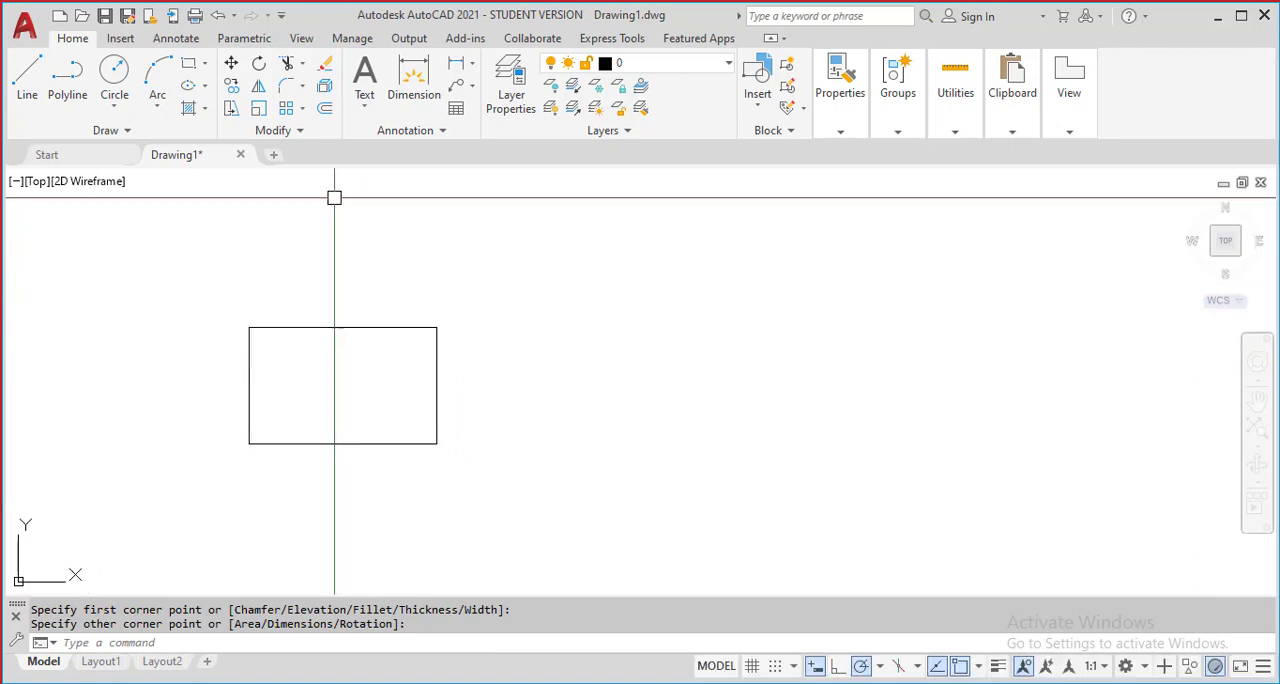
click(304, 110)
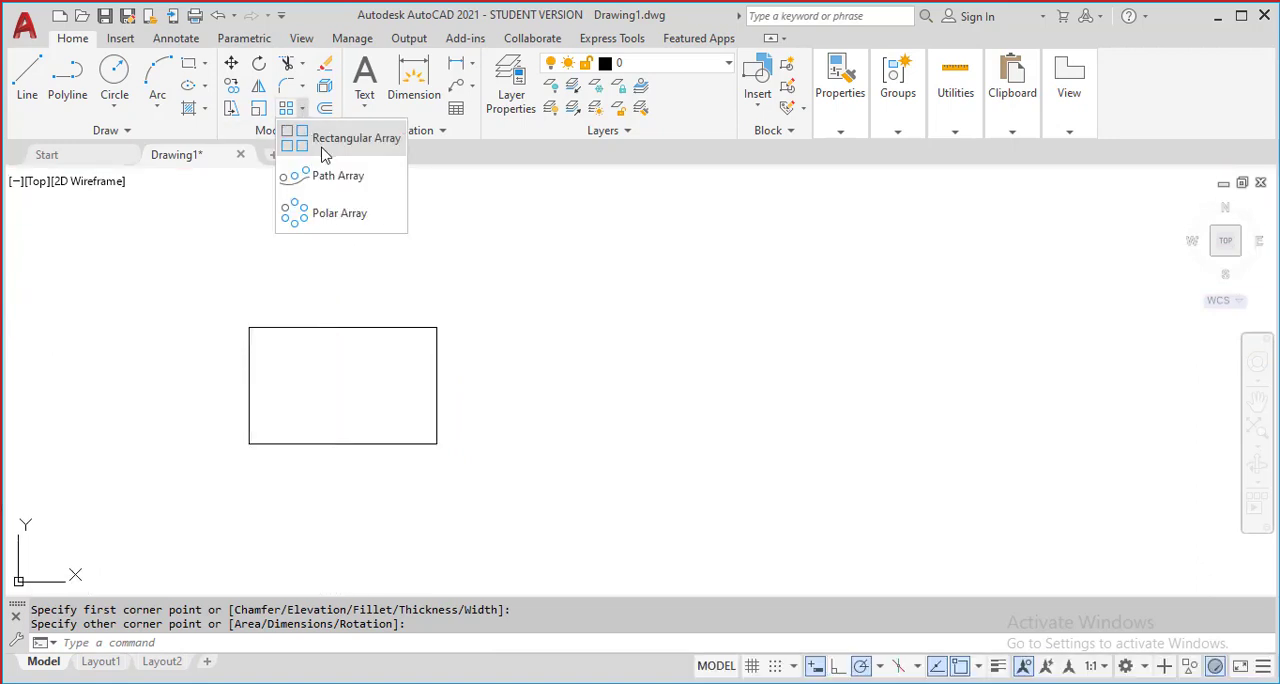
click(330, 140)
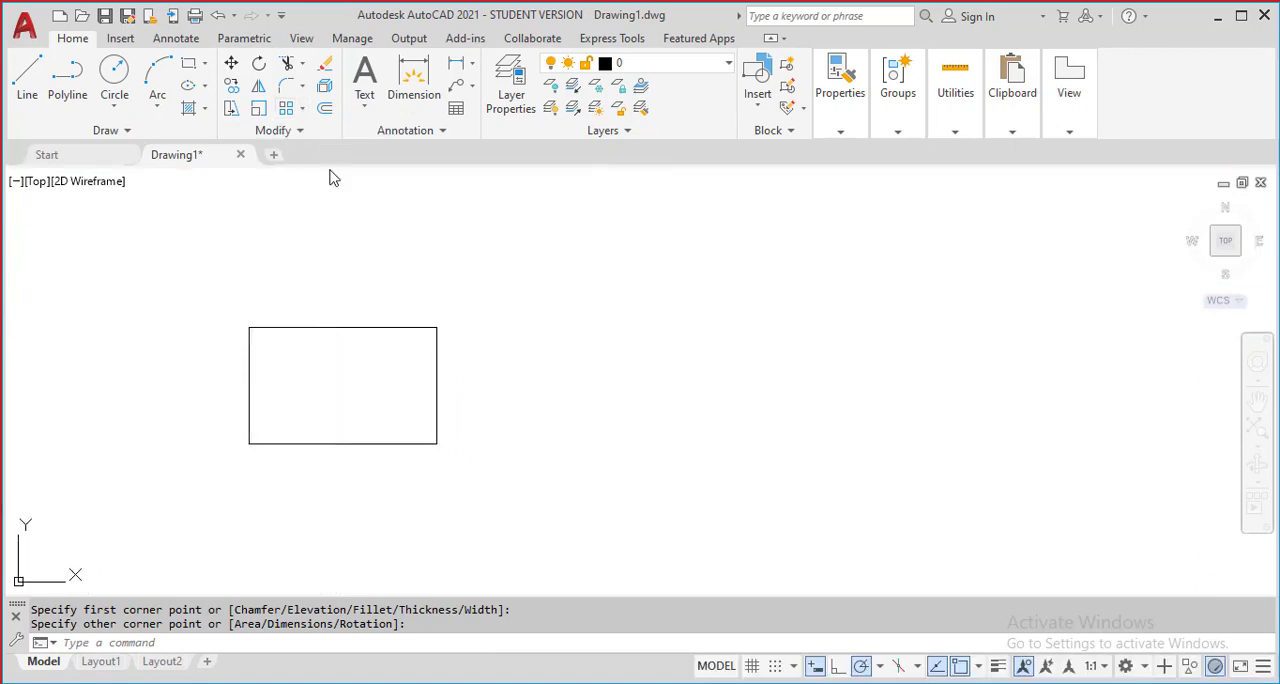
click(333, 326)
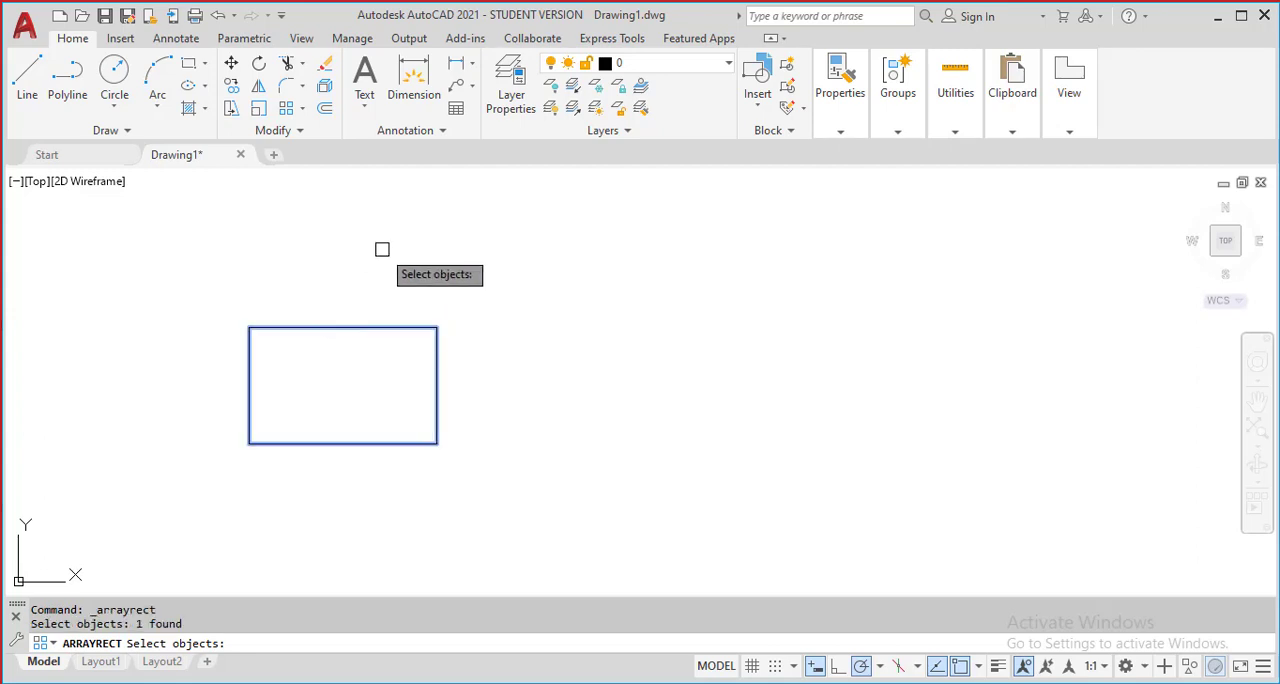
key(Return)
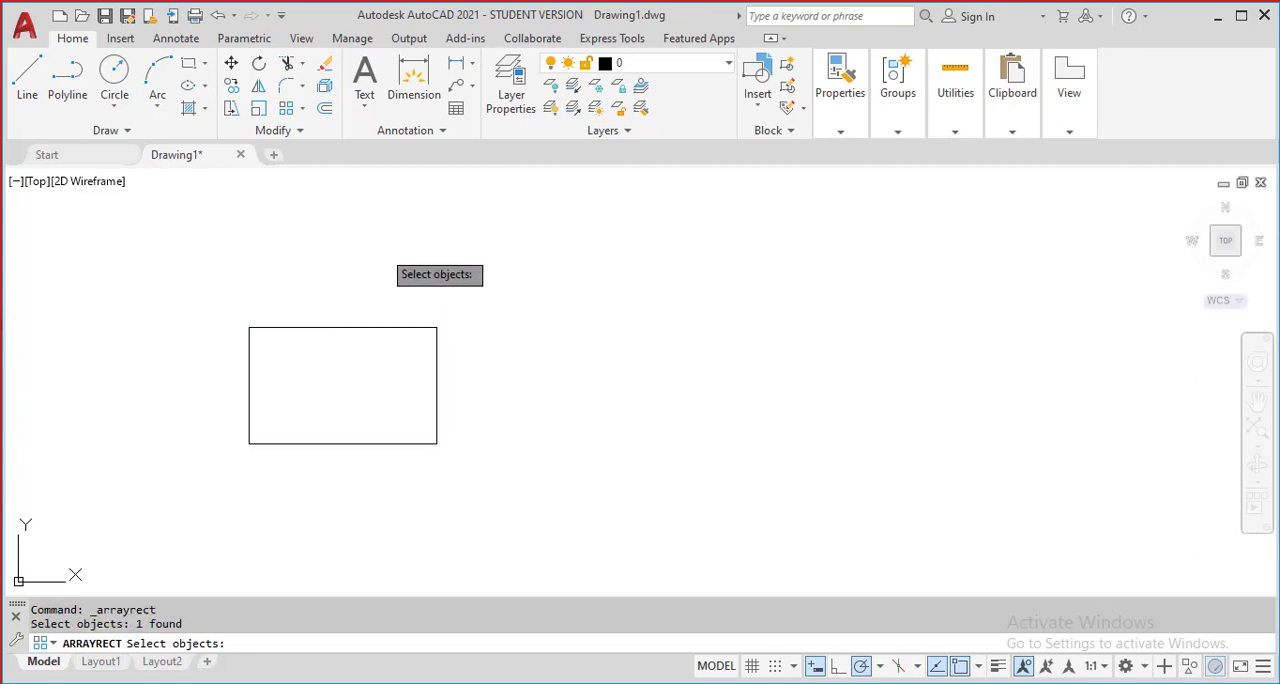
Set the number of columns in the rectangular array to 7
scroll(388, 287, down, 5)
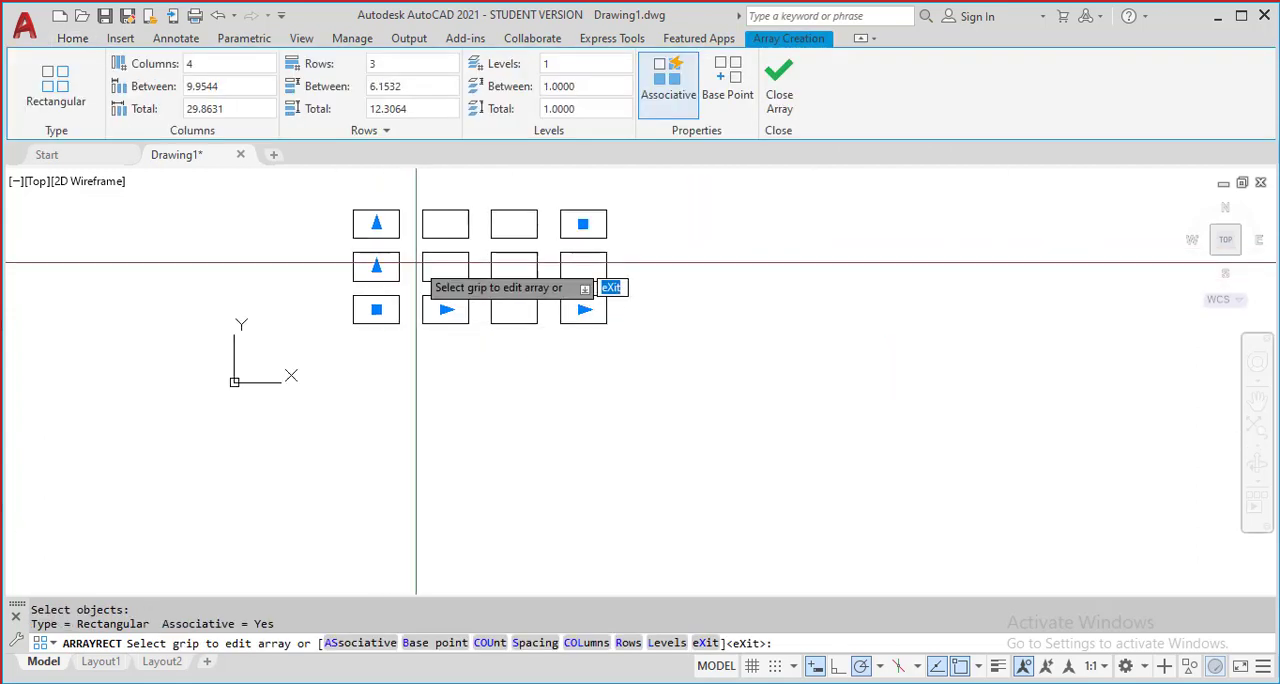
scroll(405, 275, up, 4)
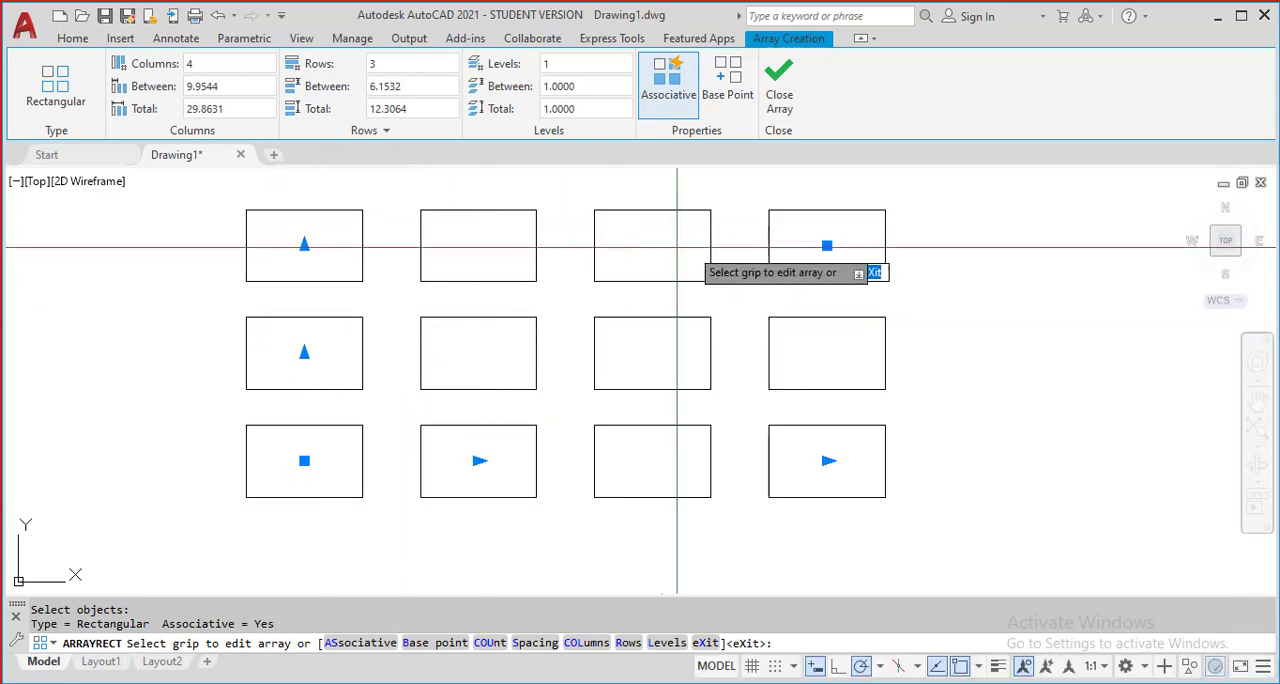
middle_drag(380, 323, 380, 338)
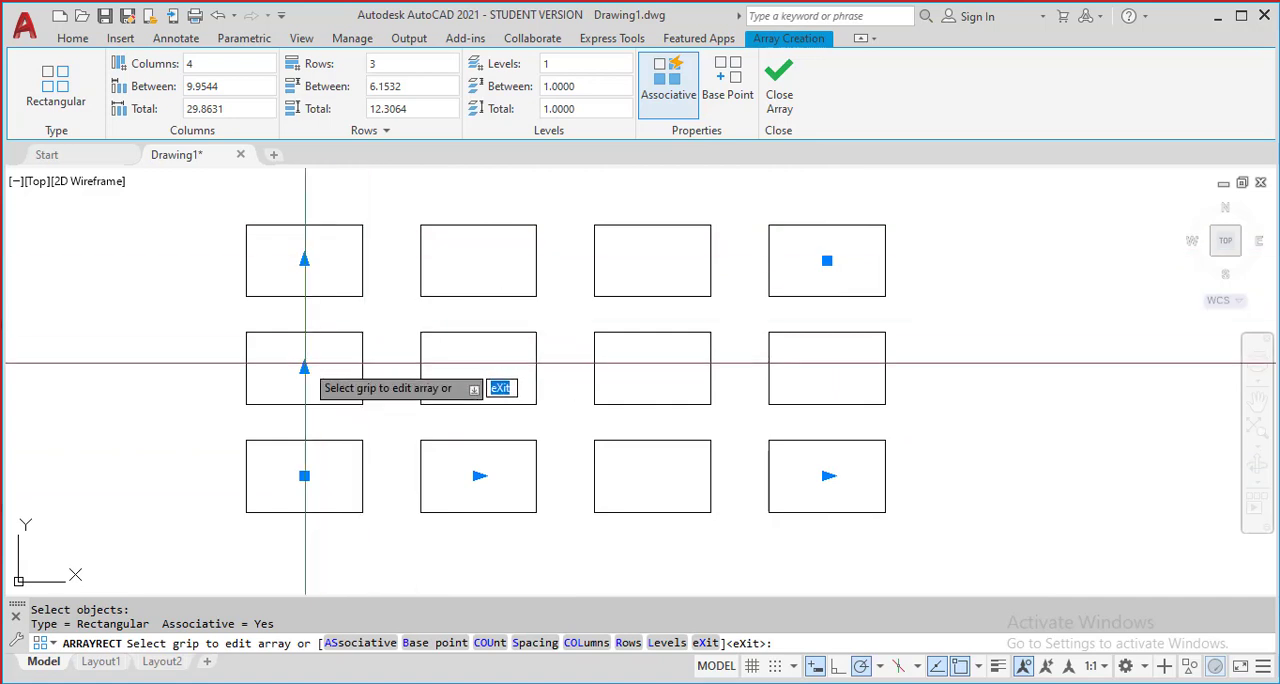
scroll(355, 356, down, 2)
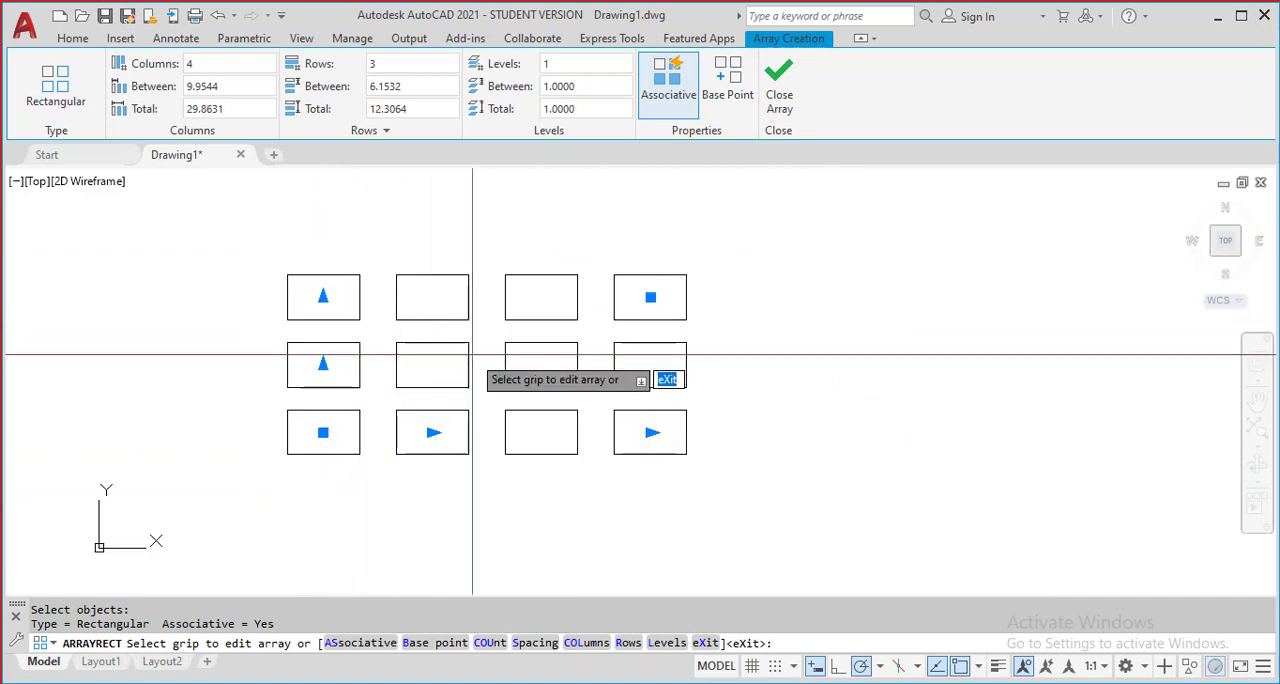
scroll(490, 355, up, 2)
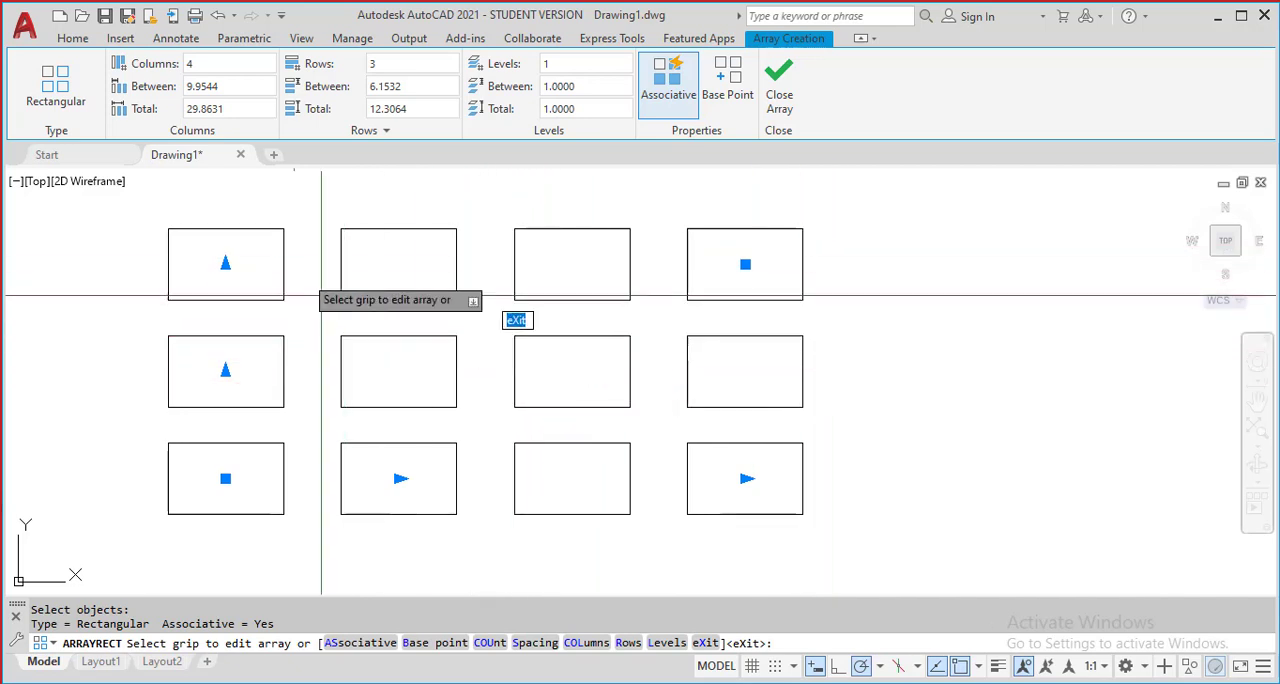
click(216, 66)
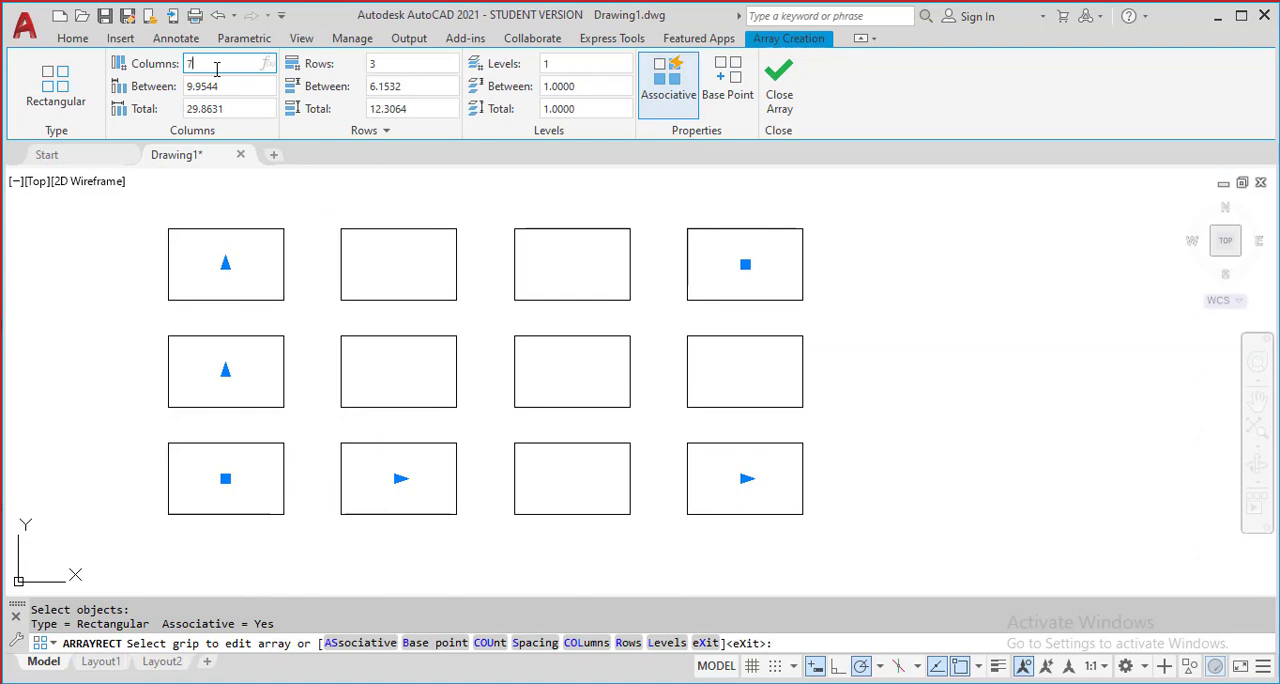
text(7)
key(Return)
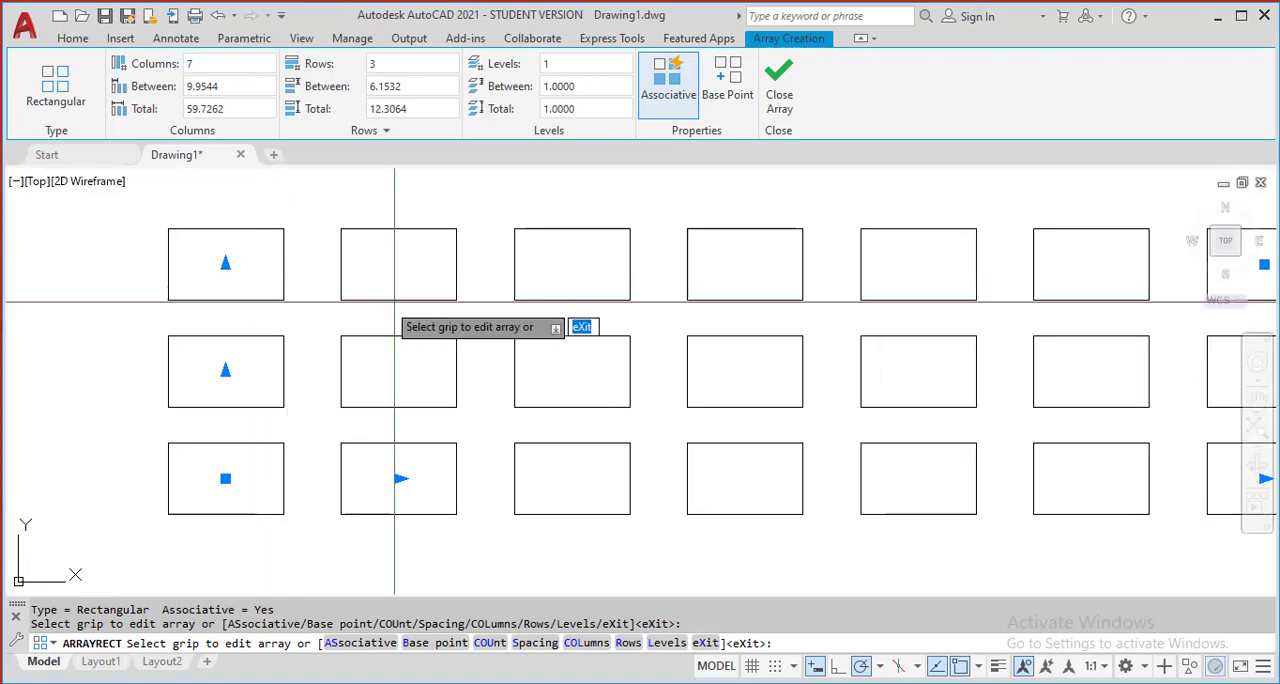
Set the number of rows in the rectangular array to 5
scroll(546, 323, down, 3)
scroll(470, 310, up, 2)
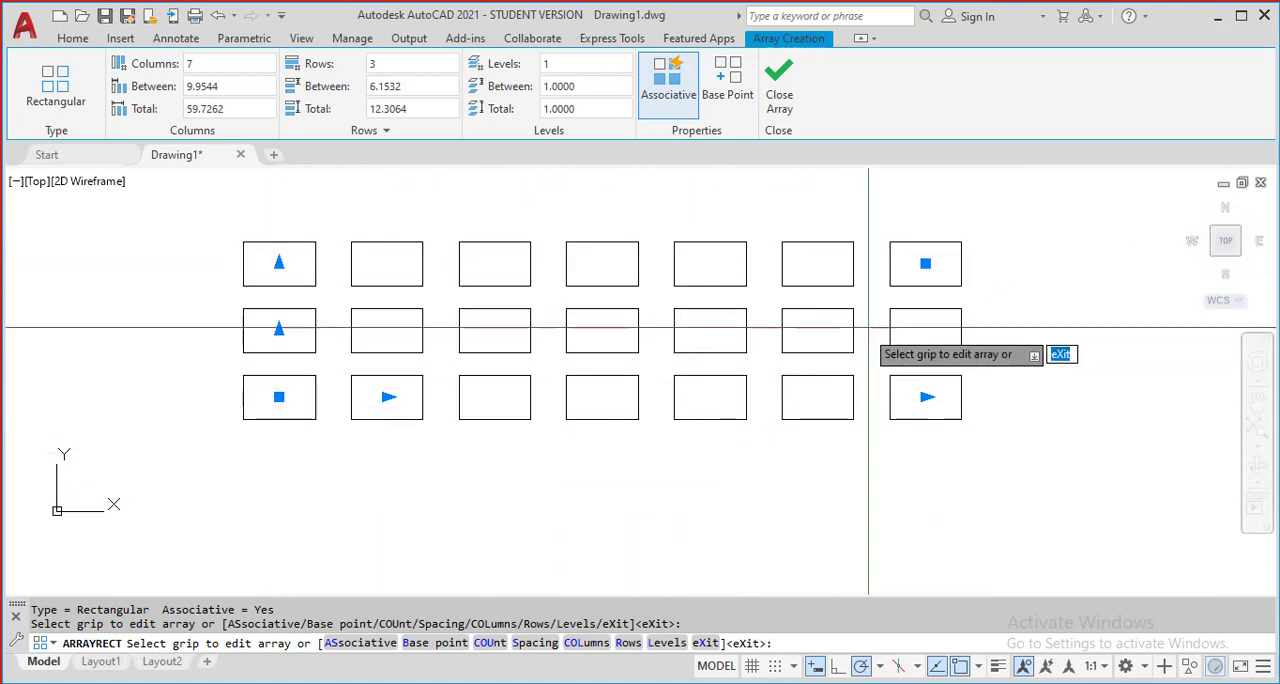
middle_drag(377, 333, 371, 391)
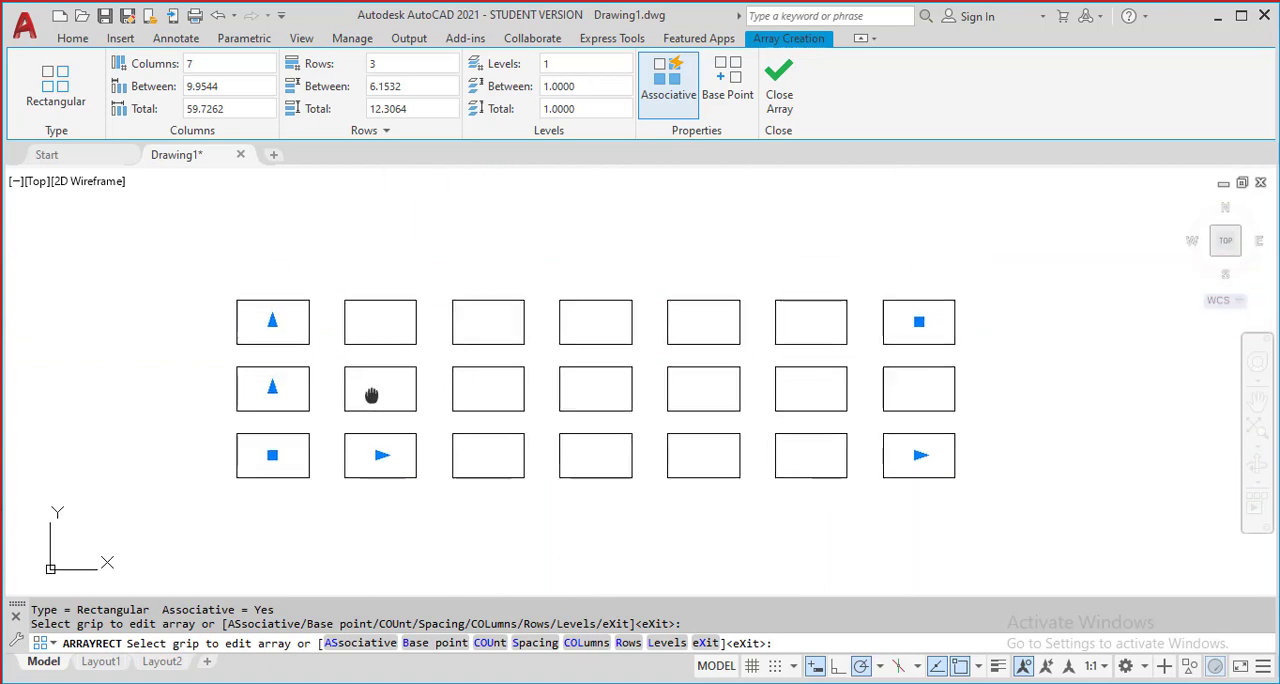
scroll(370, 397, up, 2)
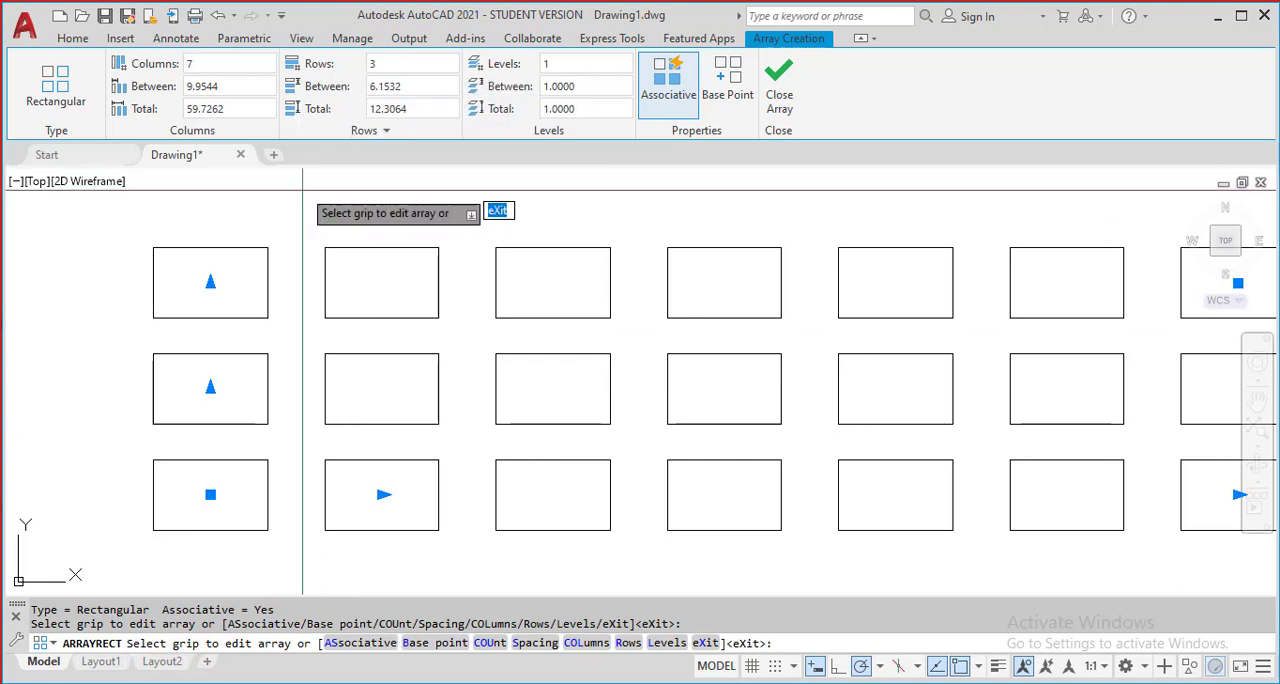
scroll(242, 266, down, 2)
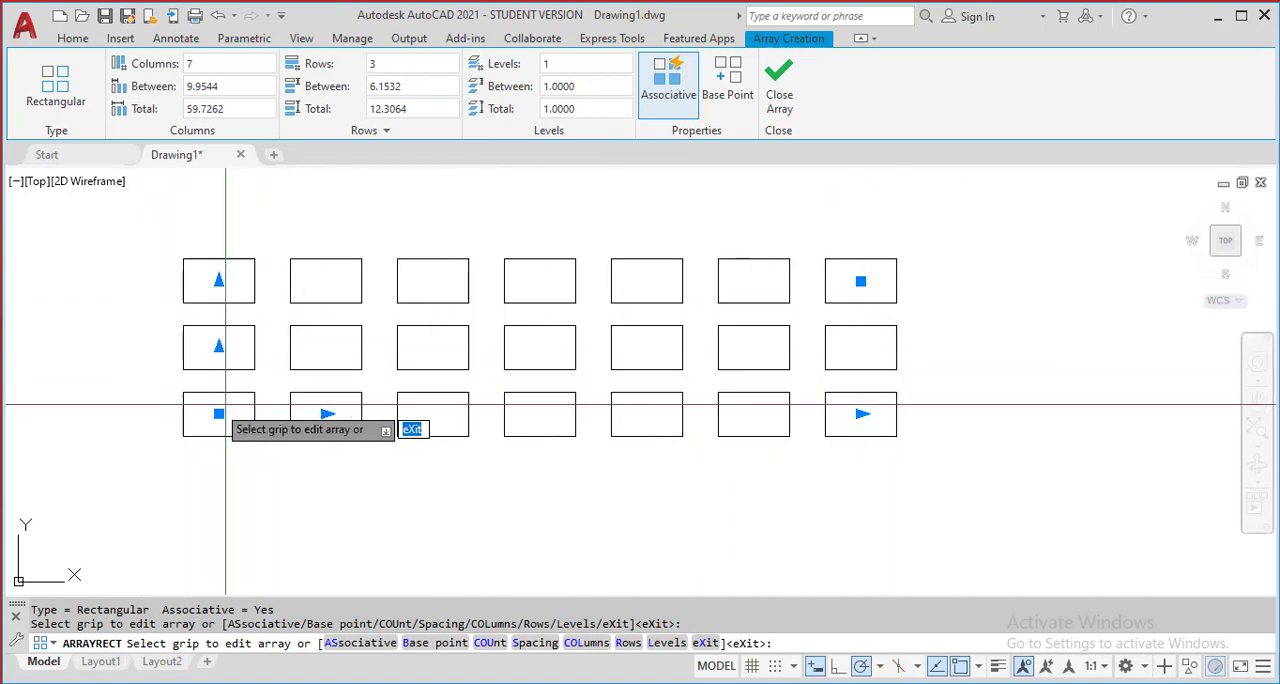
scroll(349, 374, up, 2)
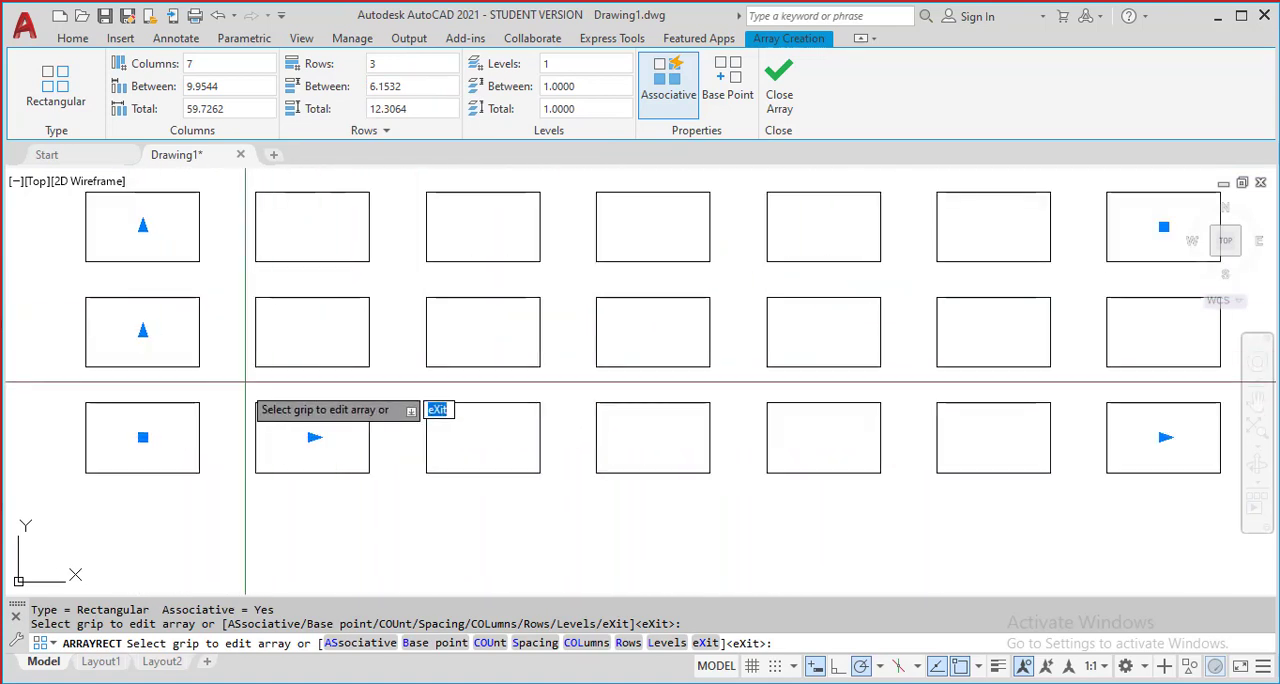
click(403, 67)
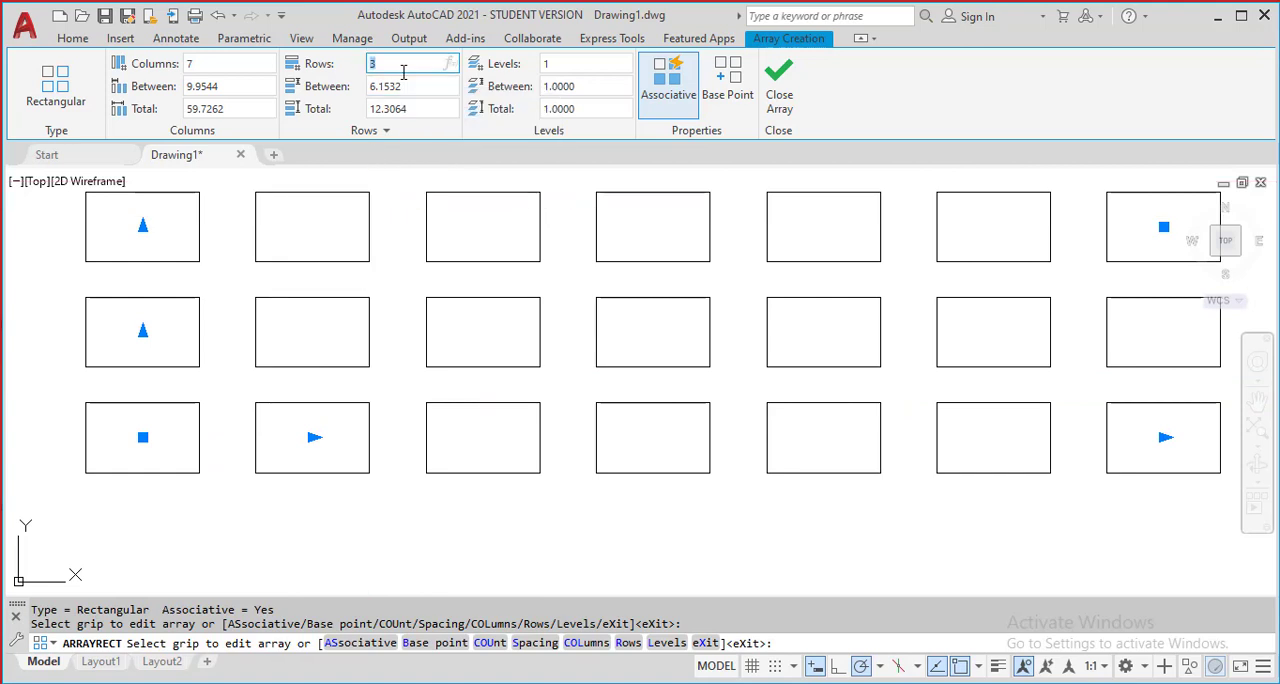
key(Return)
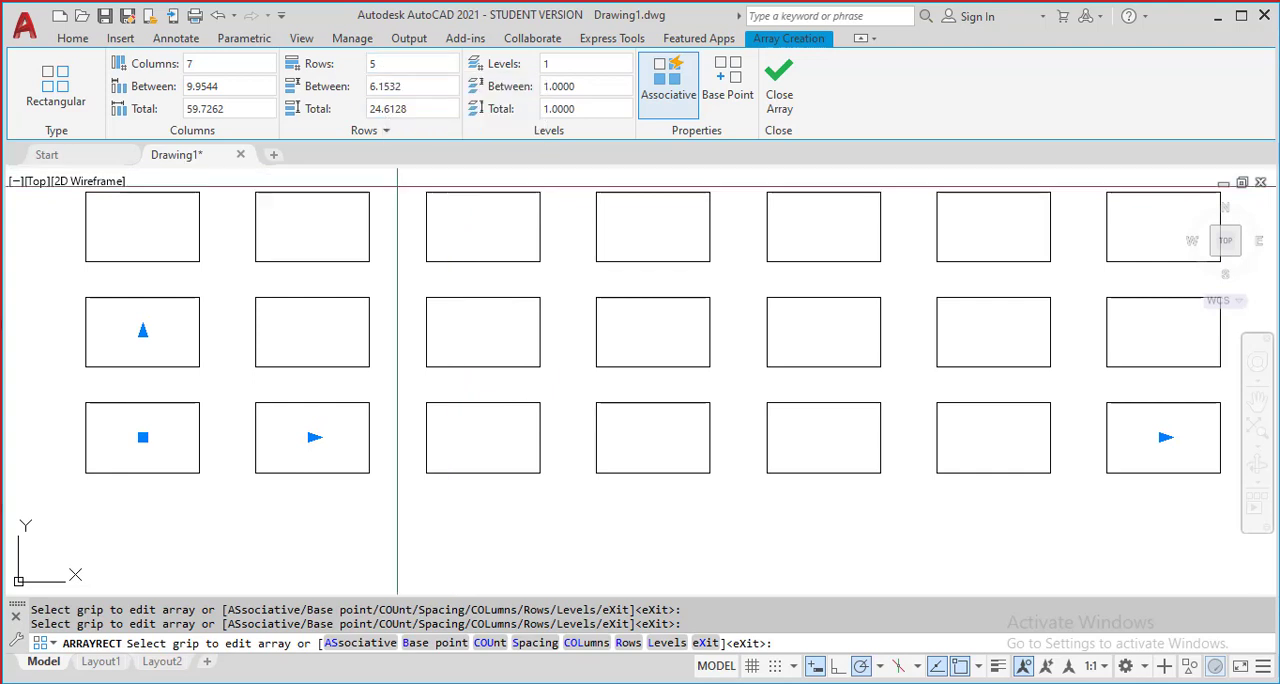
Set the distance between the array's columns to 5 units
scroll(380, 292, down, 2)
scroll(331, 230, up, 1)
middle_drag(331, 230, 282, 328)
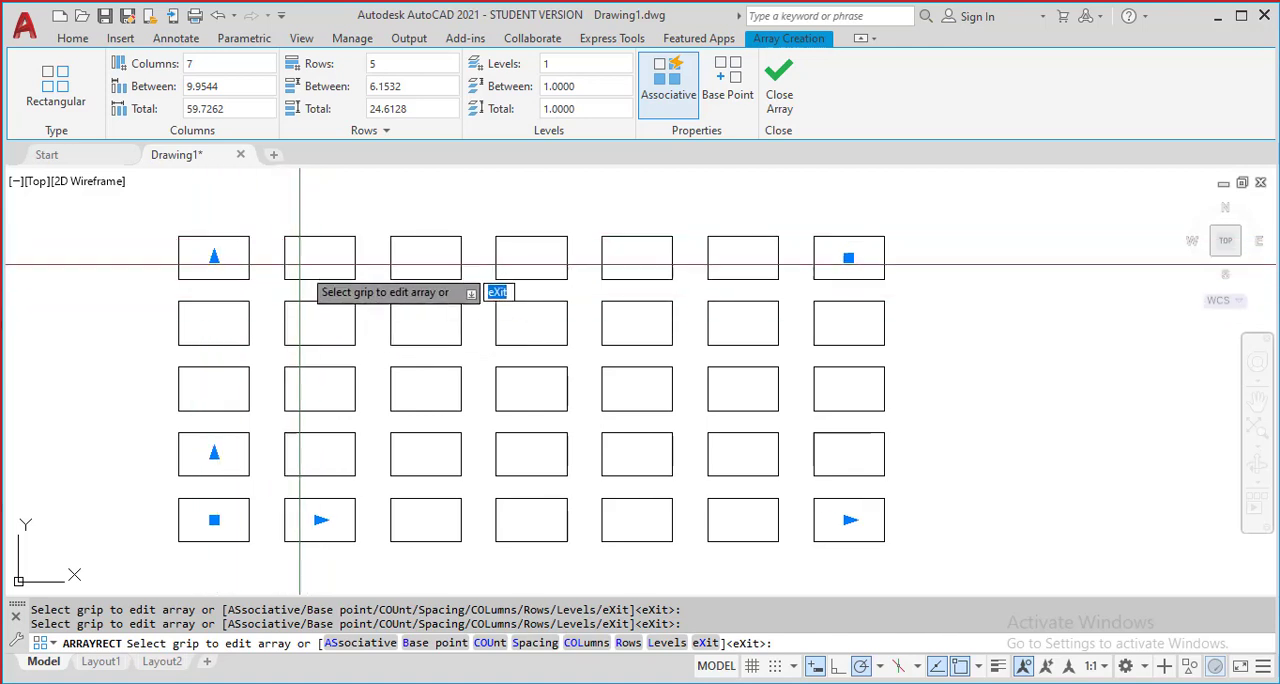
mouse_move(325, 261)
middle_down()
mouse_move(400, 370)
mouse_move(311, 287)
mouse_move(292, 218)
middle_up()
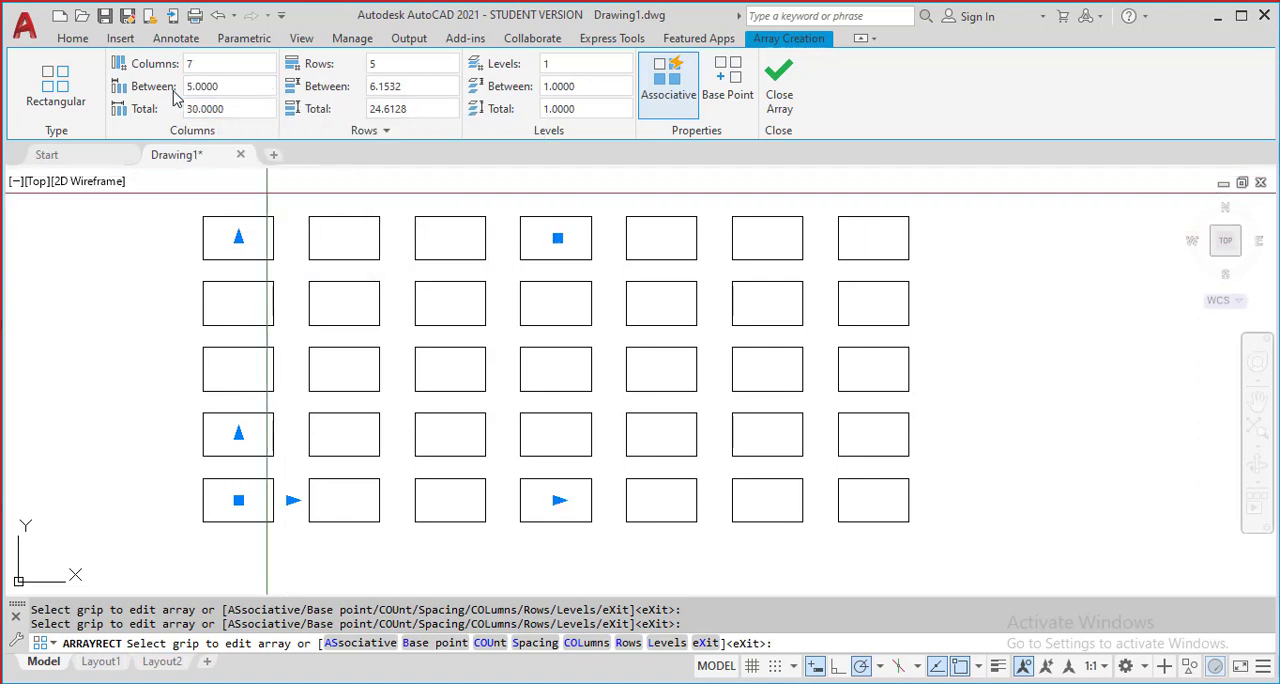
Set the distance between the array's columns to 7 units
scroll(293, 287, up, 2)
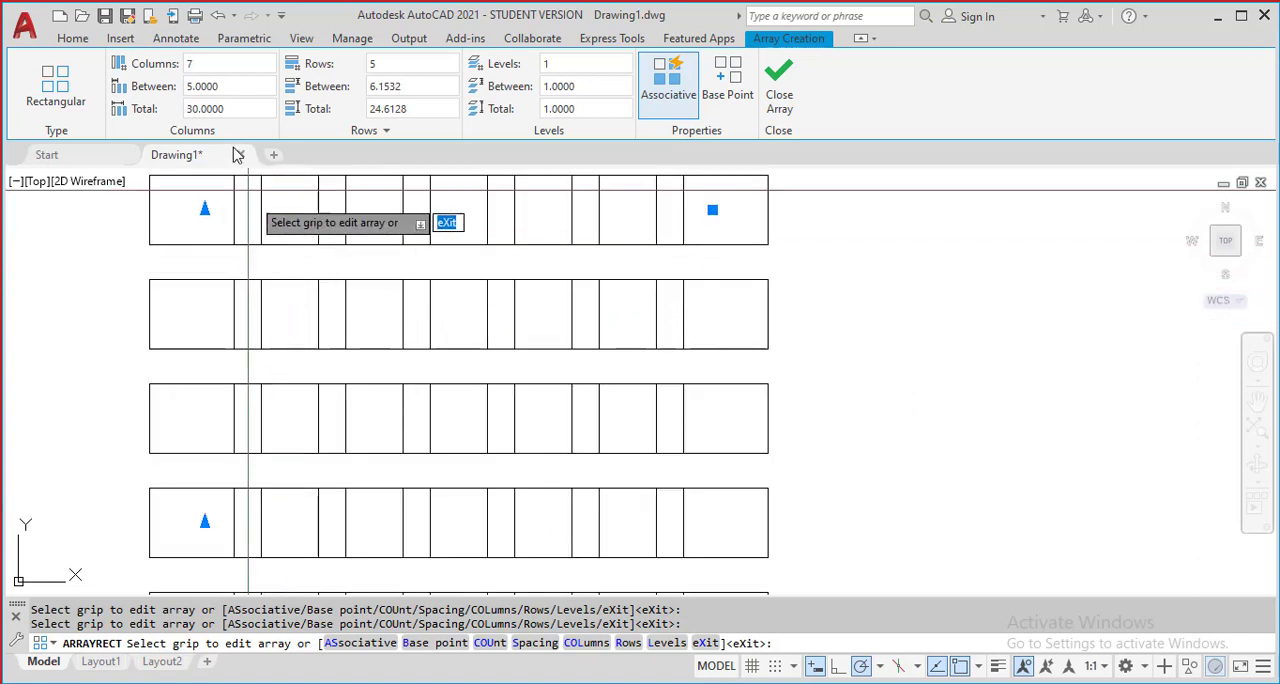
click(222, 87)
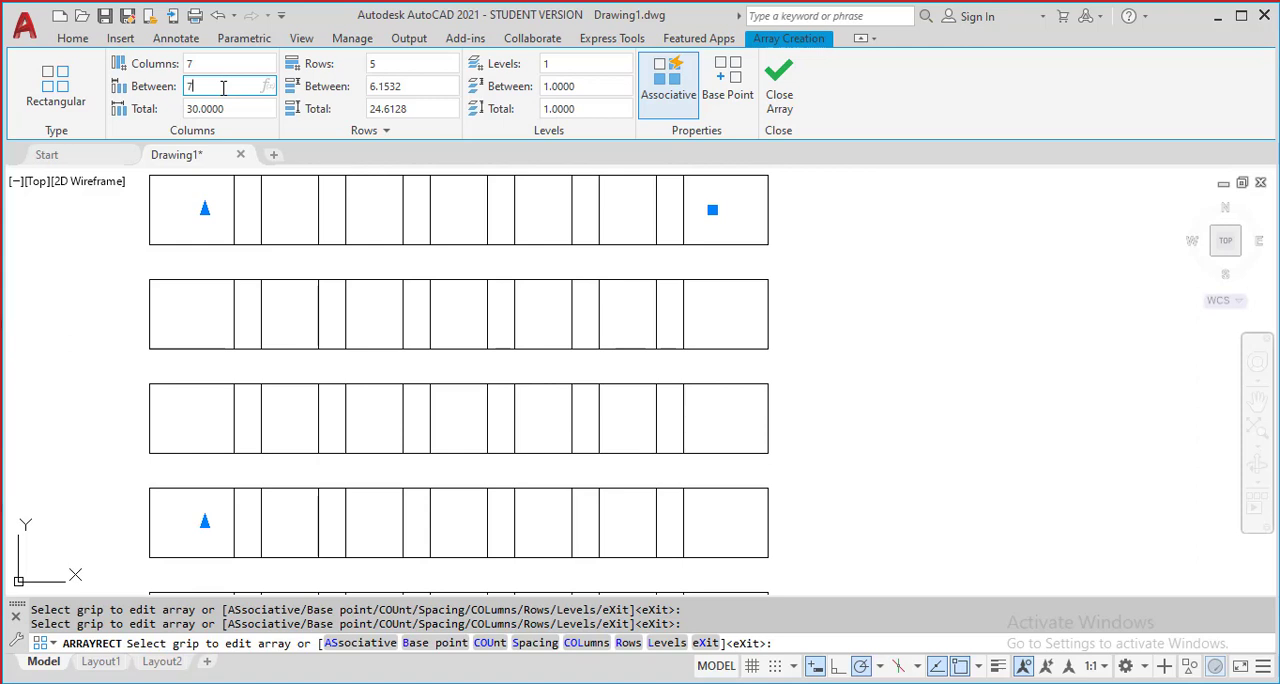
scroll(375, 338, down, 2)
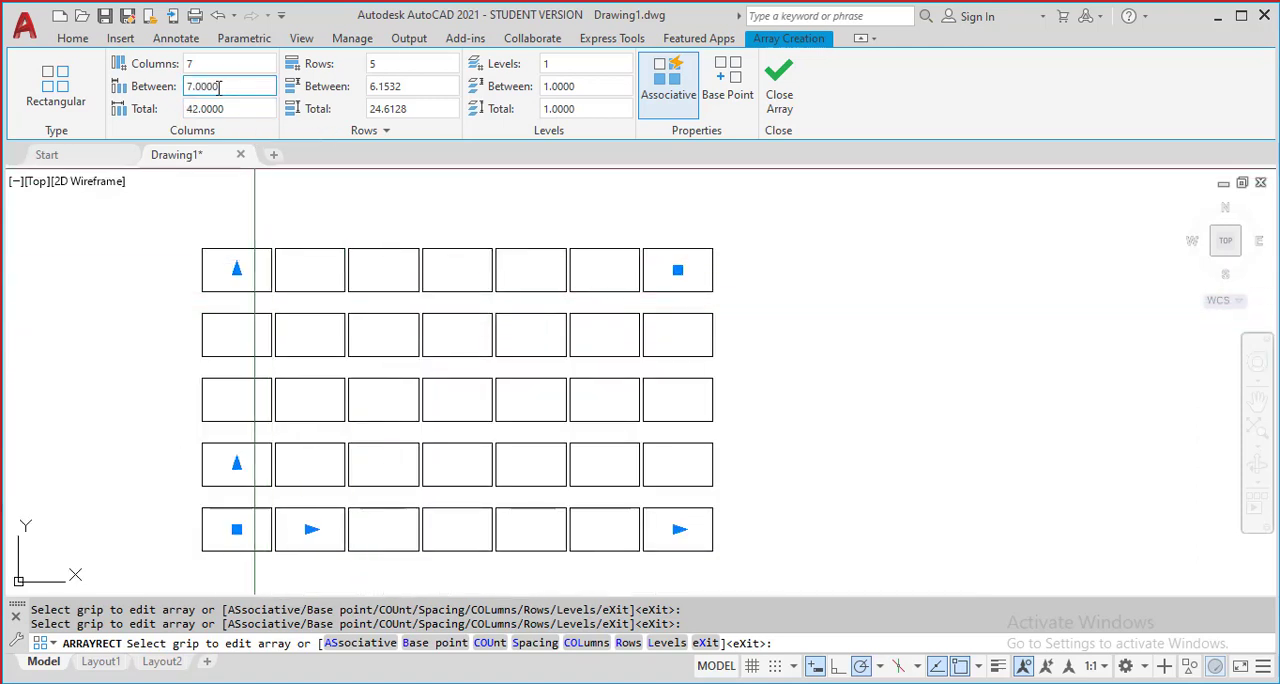
Set the distance between the array's rows to 4 units
click(433, 86)
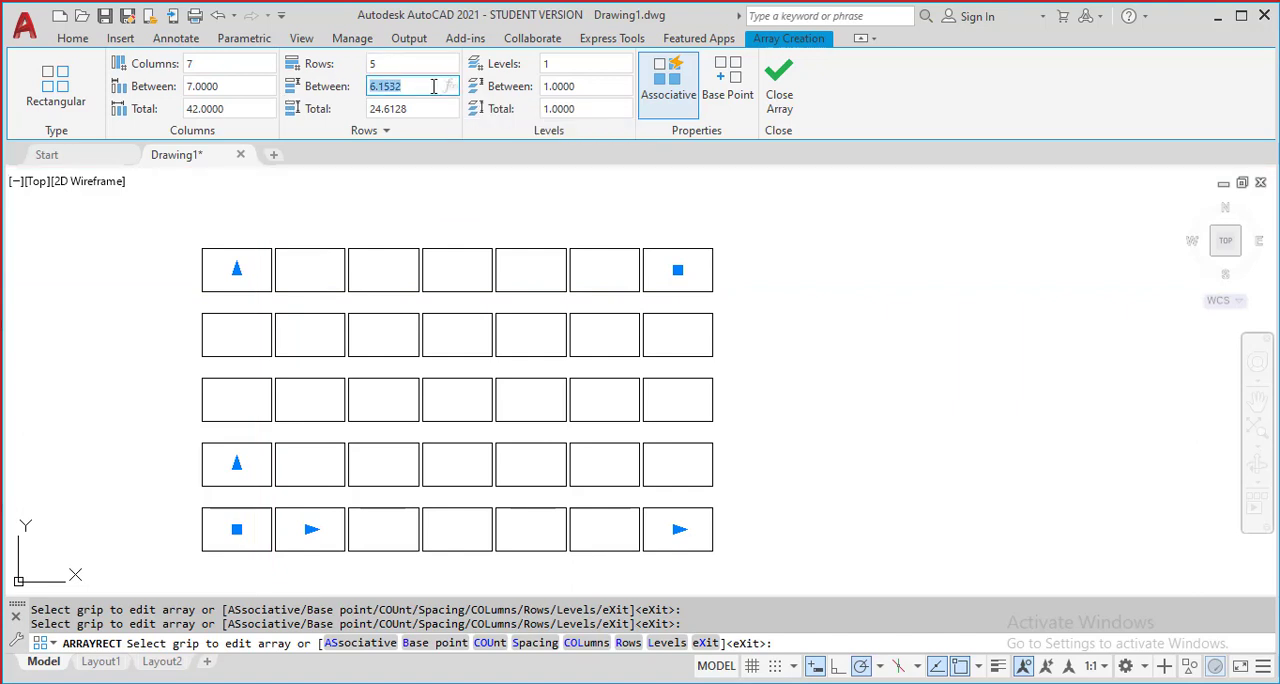
key(Return)
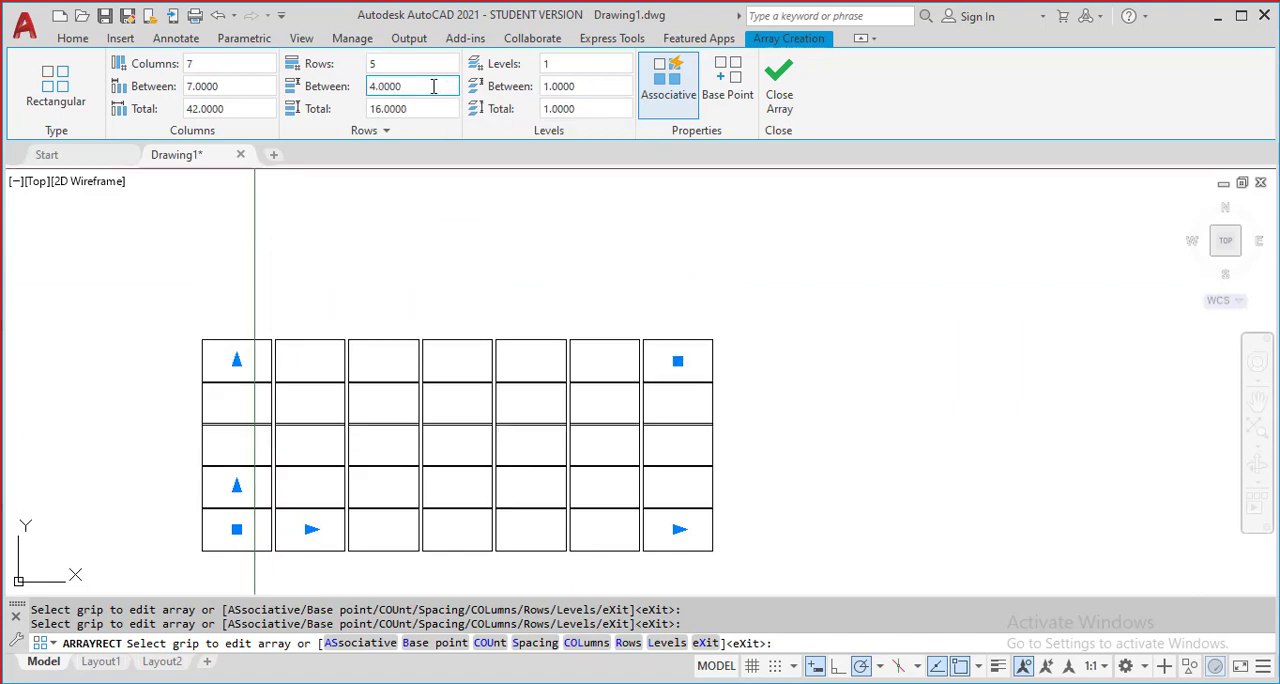
middle_drag(473, 395, 484, 323)
scroll(629, 293, up, 2)
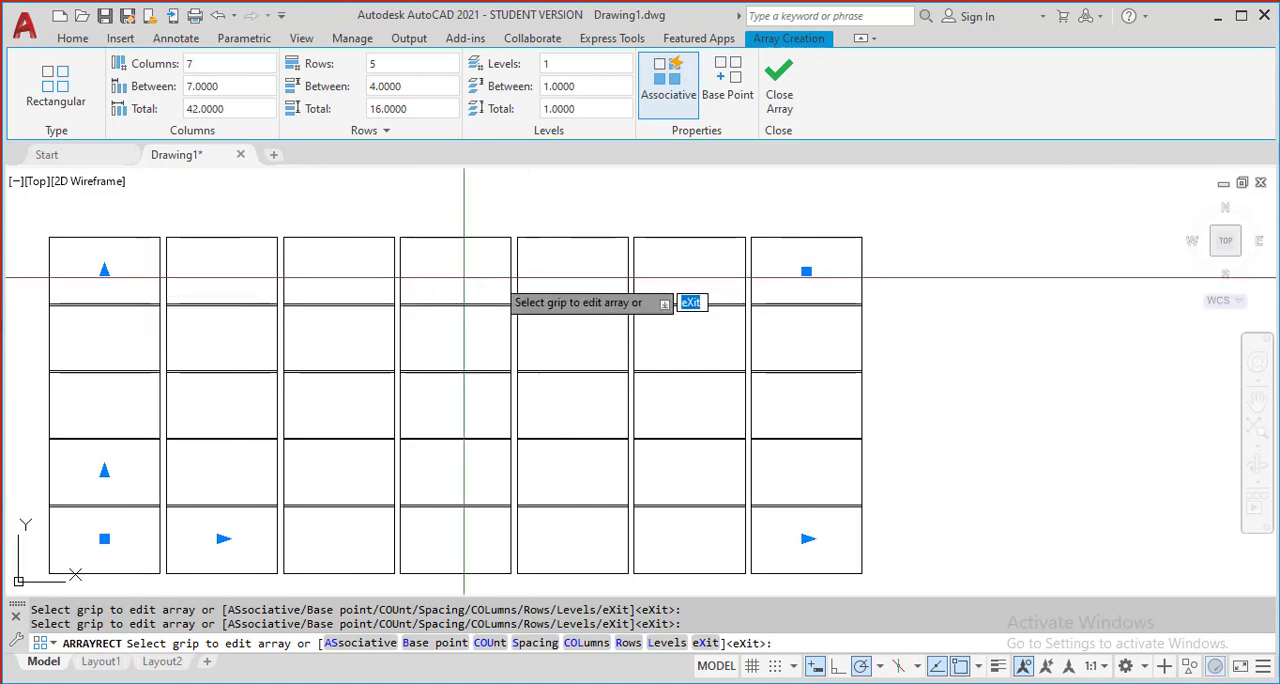
Check the gaps between the arrayed rectangles and finish the rectangular array
scroll(141, 296, up, 2)
scroll(141, 292, up, 2)
scroll(248, 278, down, 2)
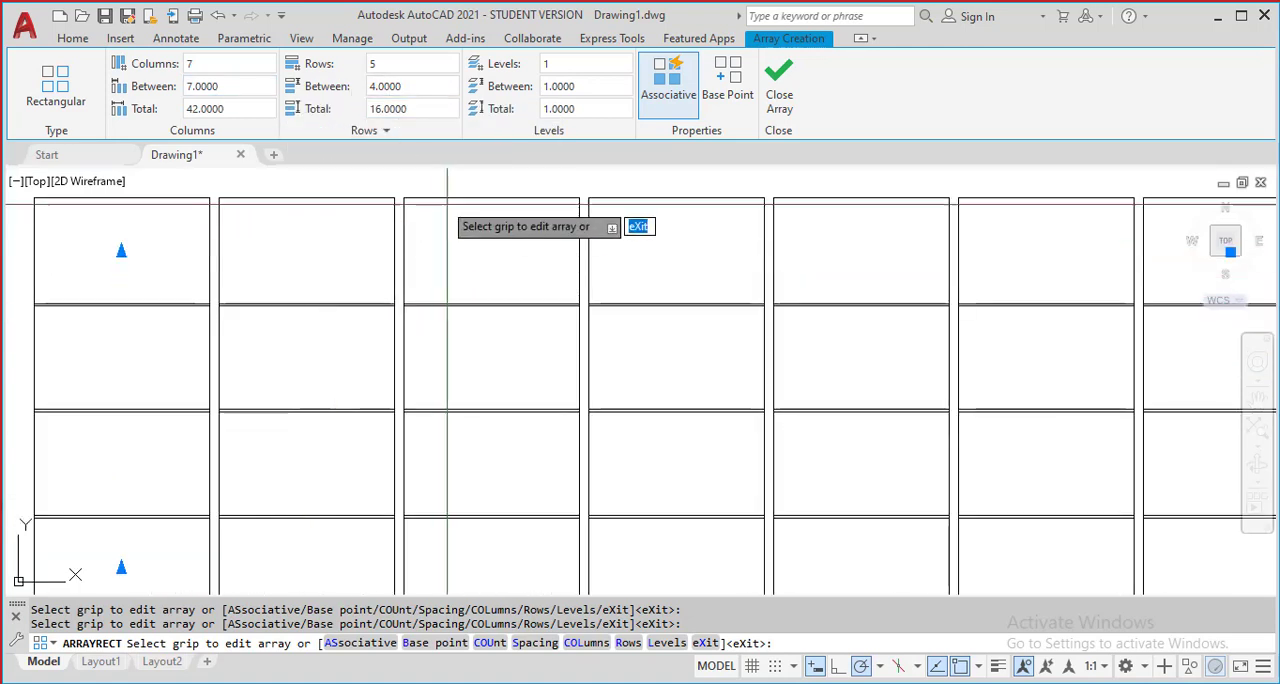
scroll(459, 219, down, 5)
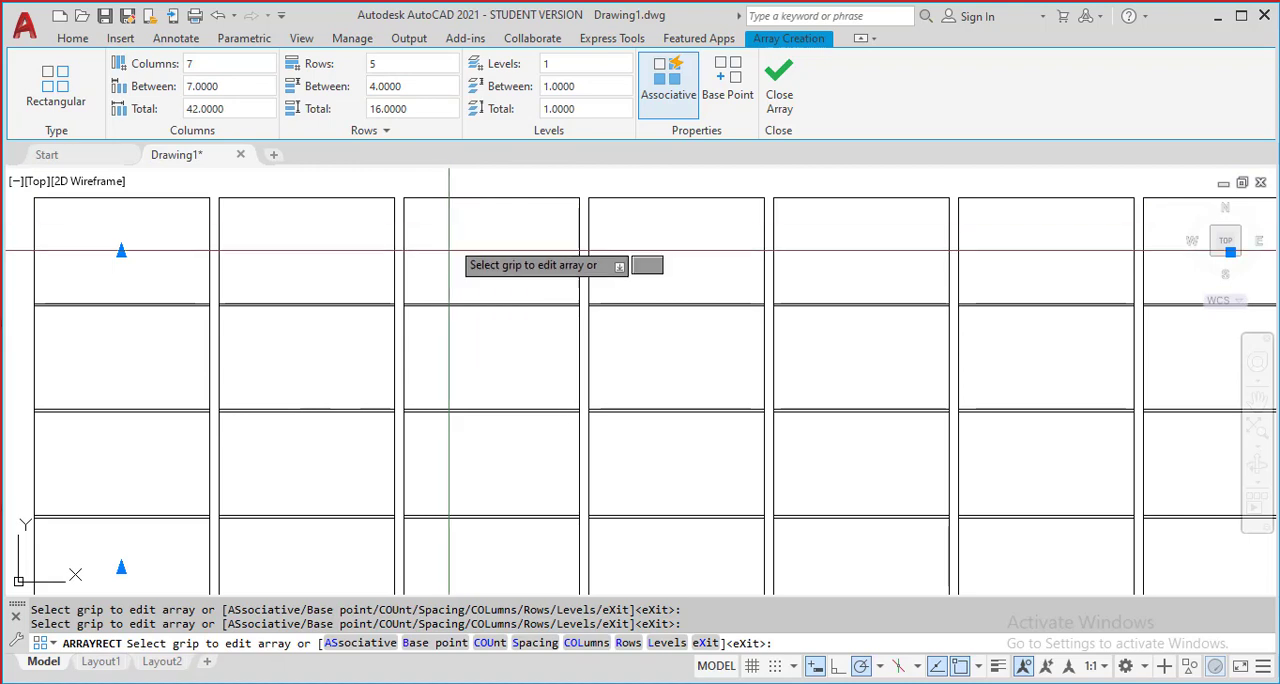
scroll(449, 271, up, 2)
key(Escape)
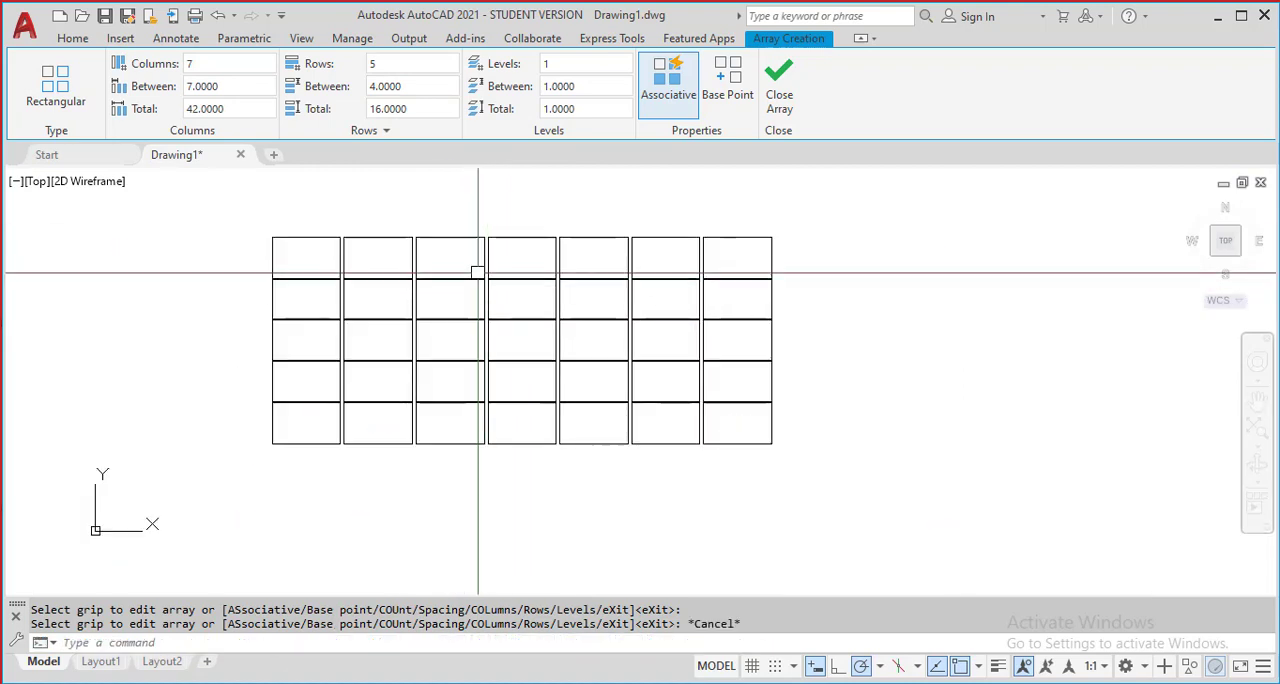
Draw a circle in the empty space above the first column of the rectangle array
click(114, 72)
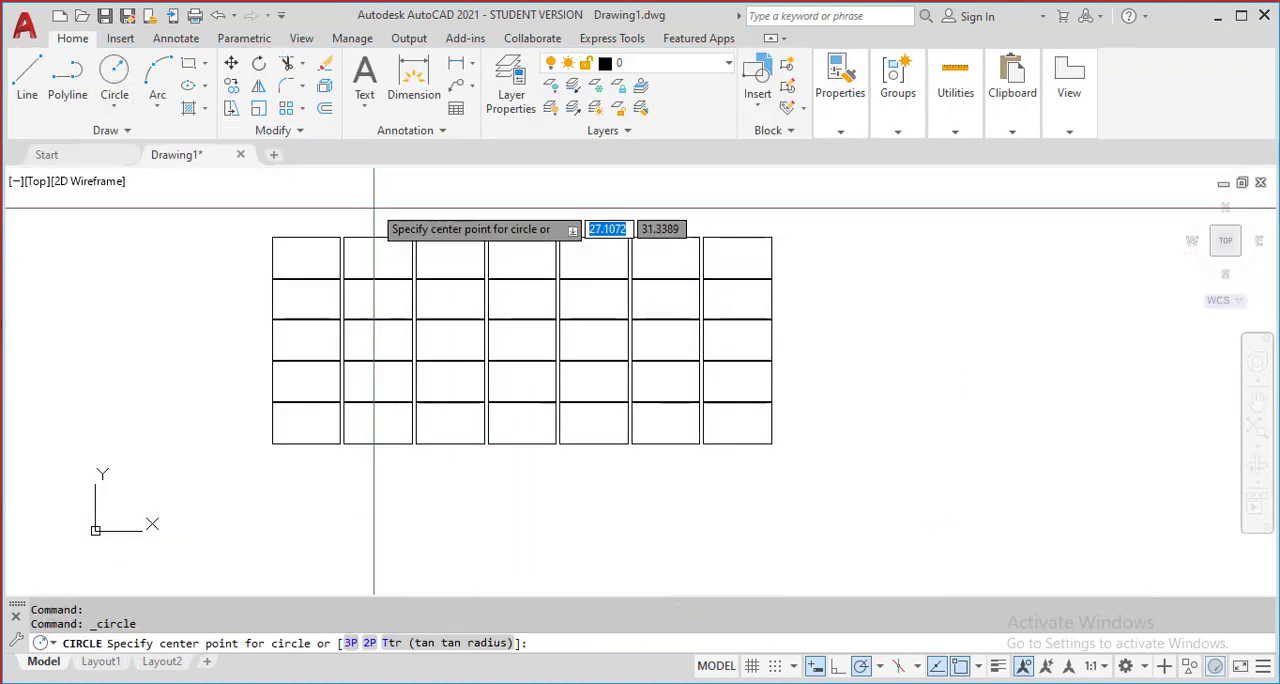
middle_drag(386, 212, 386, 409)
click(288, 354)
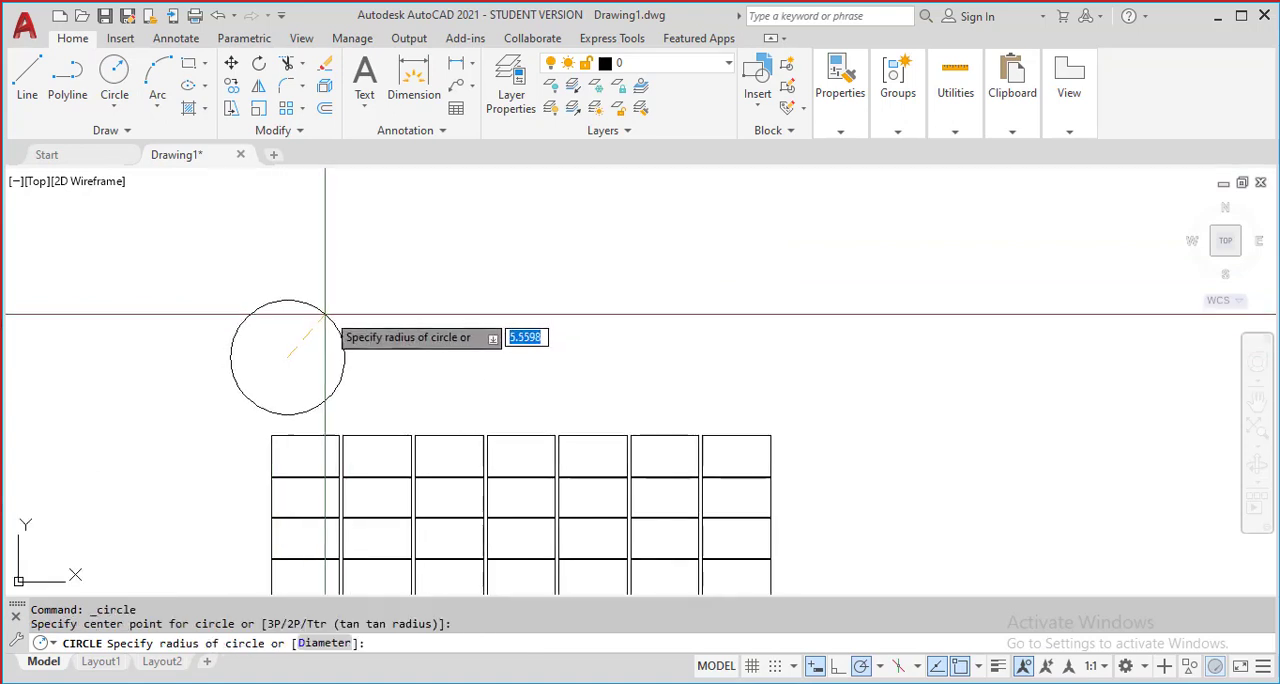
click(309, 329)
scroll(445, 360, down, 2)
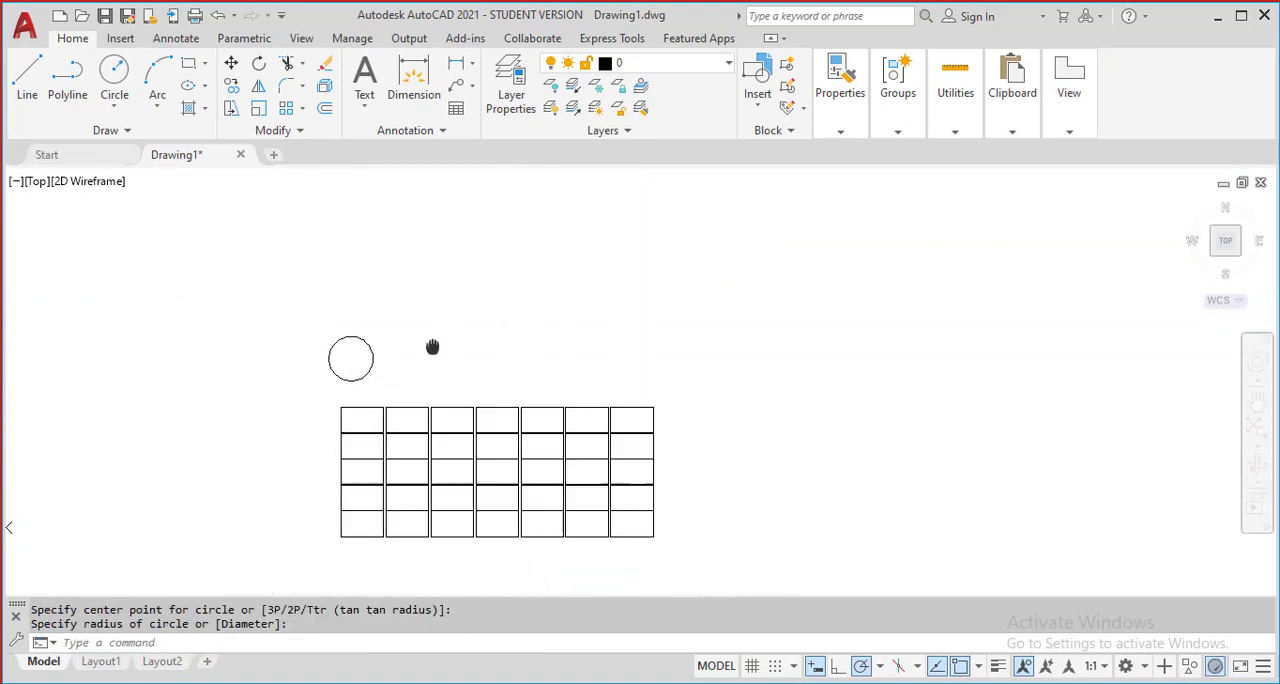
scroll(269, 205, up, 2)
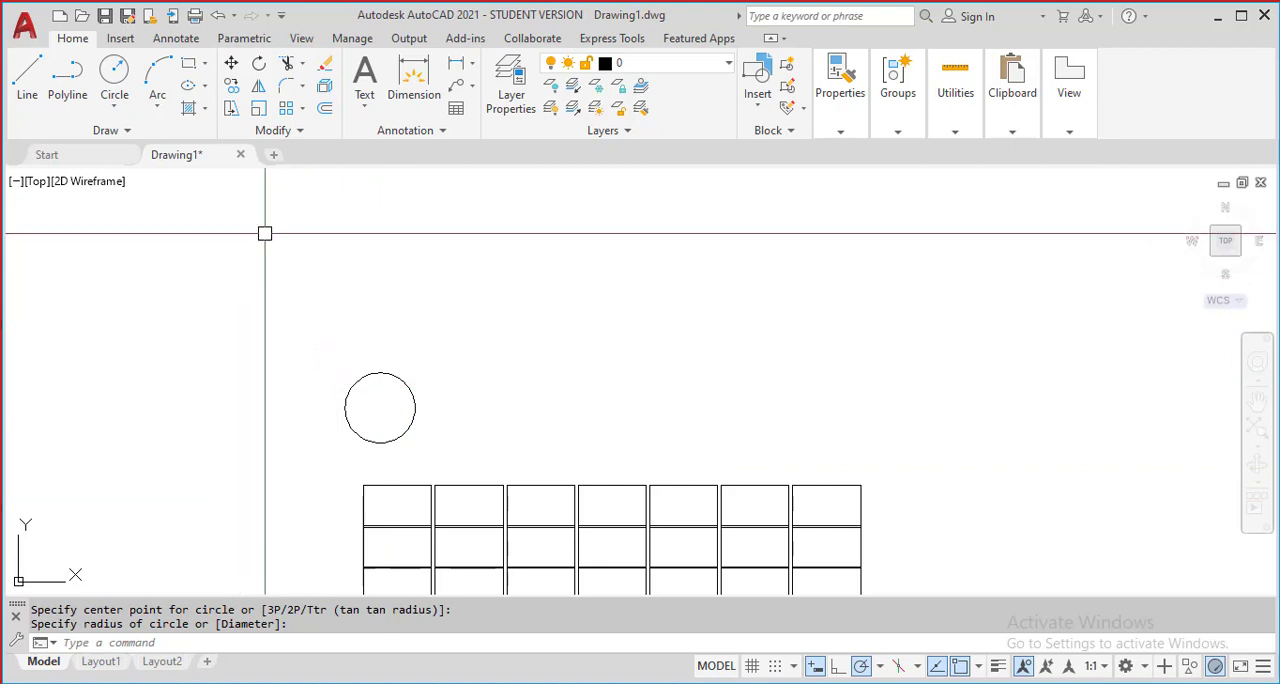
Draw a vertical line about 22.19 units long beside the last column of the rectangle array
click(304, 111)
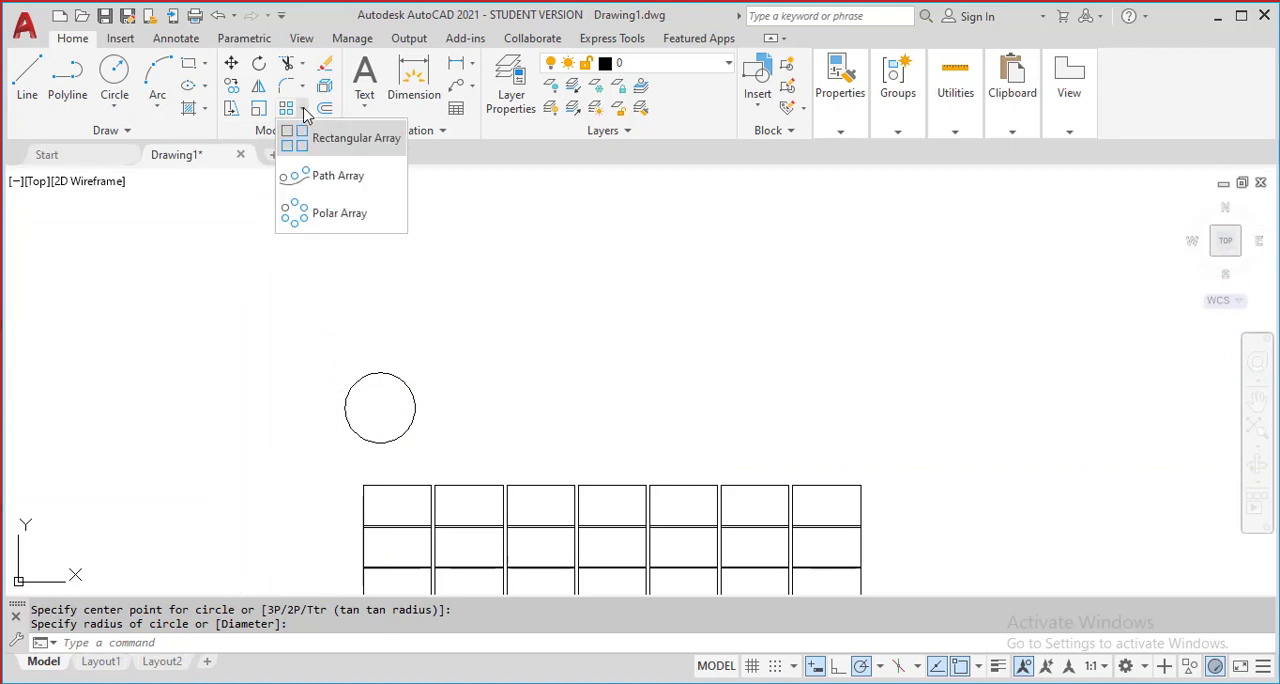
click(36, 96)
mouse_move(918, 456)
middle_down()
mouse_move(874, 394)
mouse_move(733, 267)
middle_up()
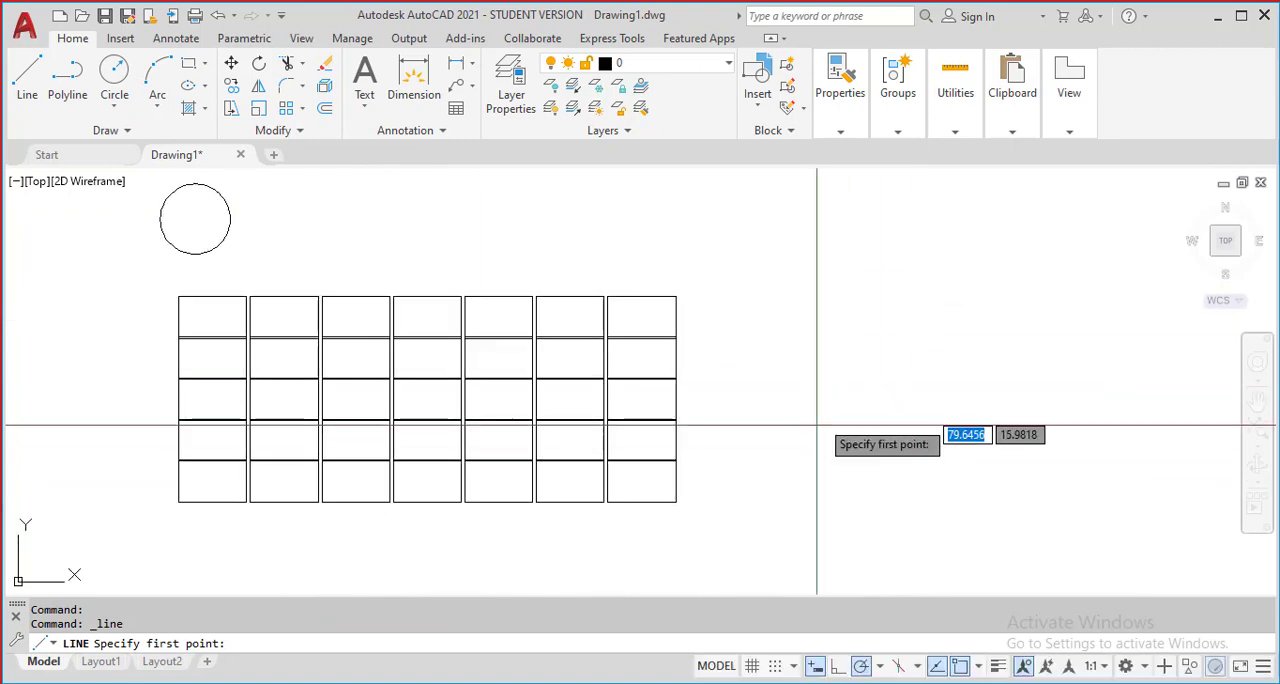
click(782, 510)
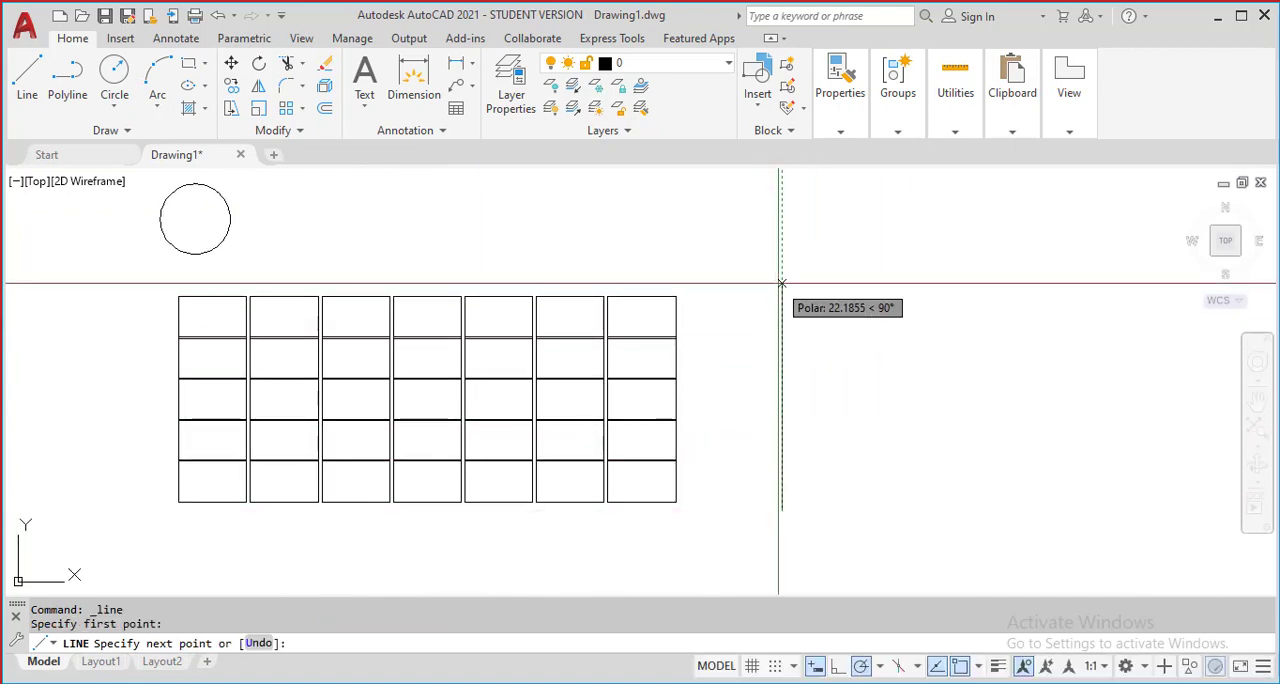
click(782, 285)
key(Return)
Create a rectangular array from the circle above the rectangle array
scroll(373, 302, down, 3)
mouse_move(271, 258)
middle_down()
mouse_move(354, 372)
mouse_move(400, 337)
mouse_move(366, 240)
middle_up()
scroll(371, 376, up, 5)
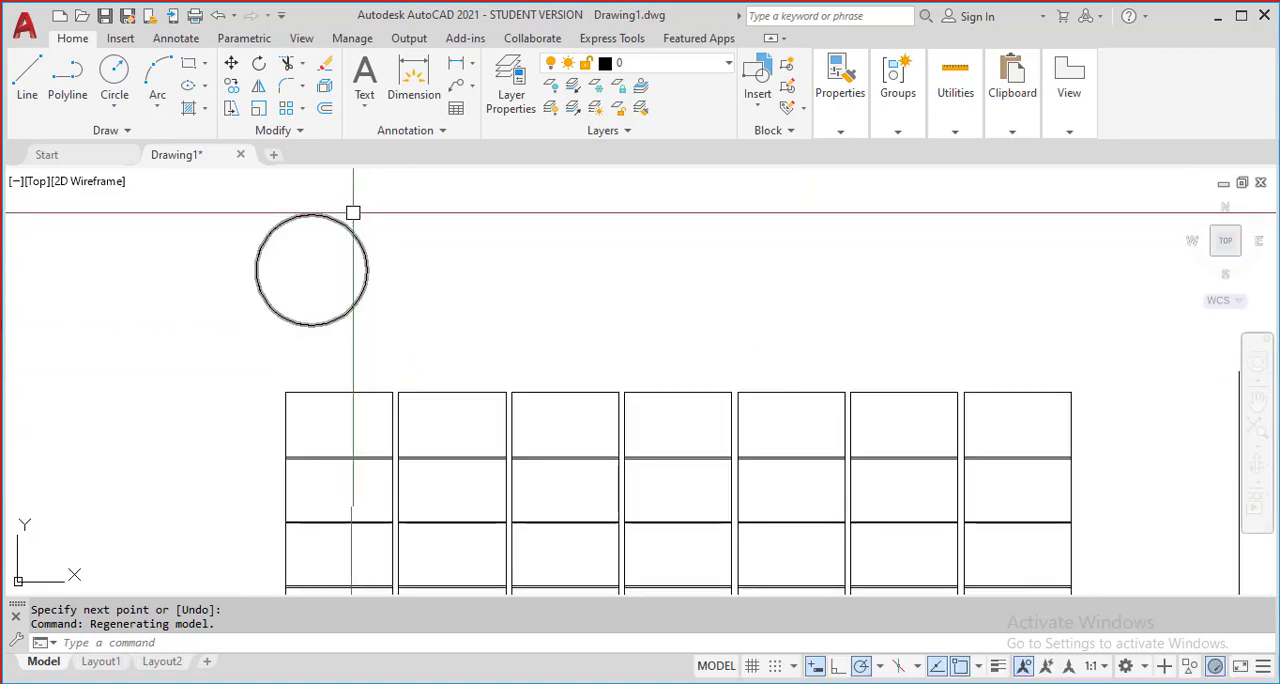
click(302, 108)
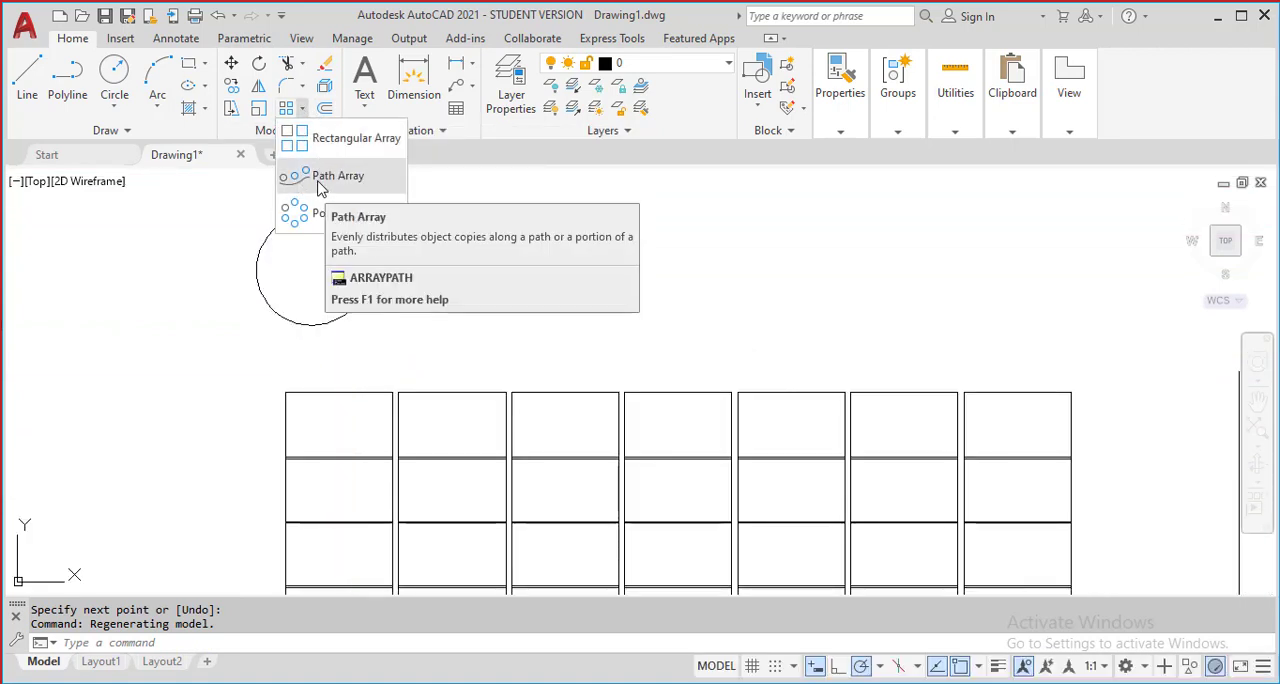
click(309, 140)
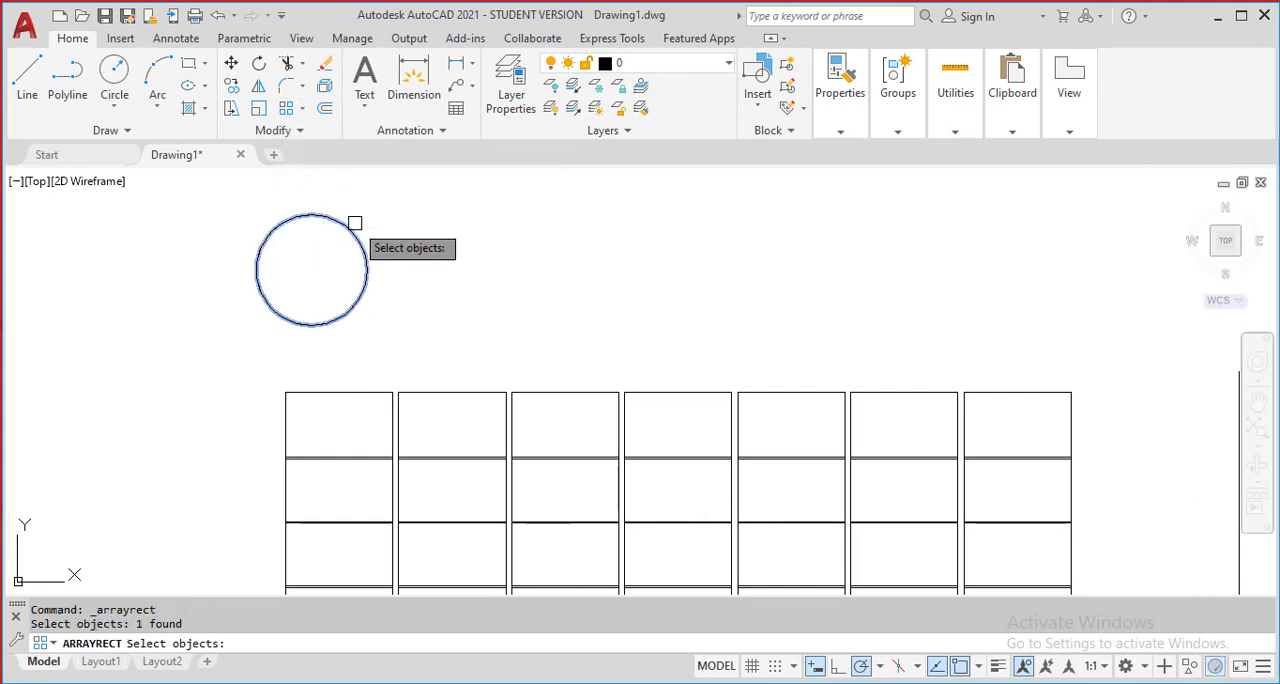
key(Return)
scroll(410, 290, down, 4)
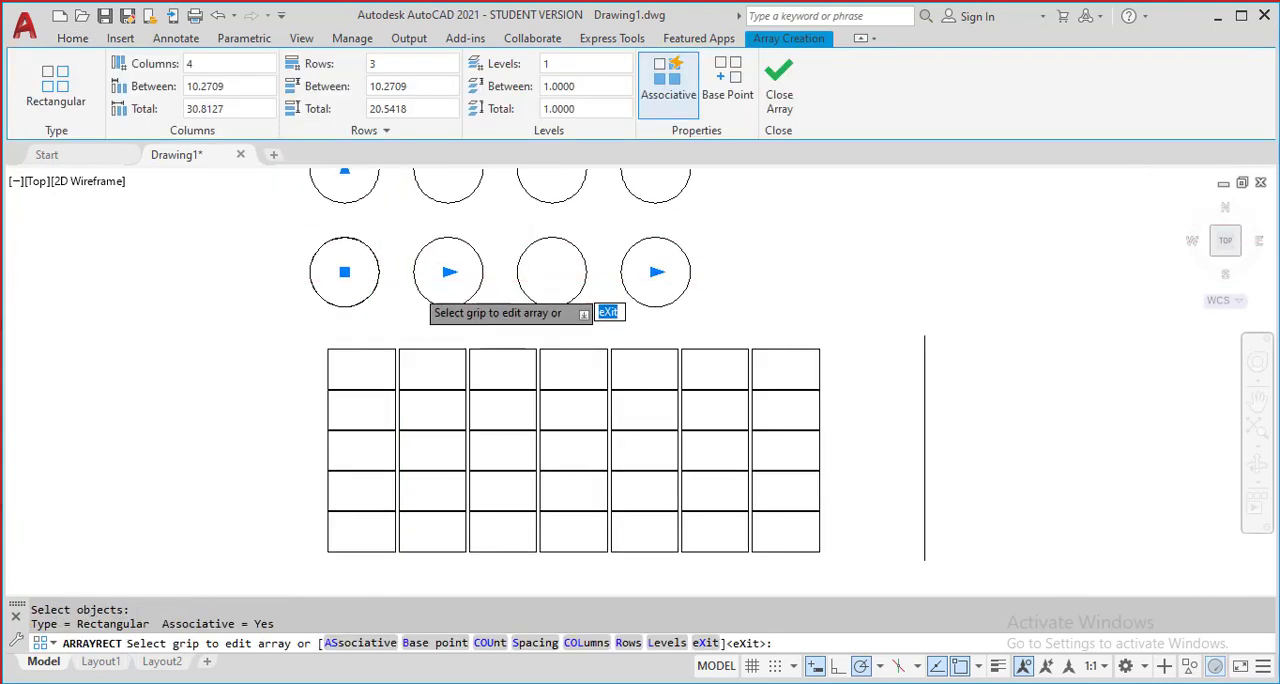
scroll(448, 256, up, 4)
scroll(487, 313, down, 2)
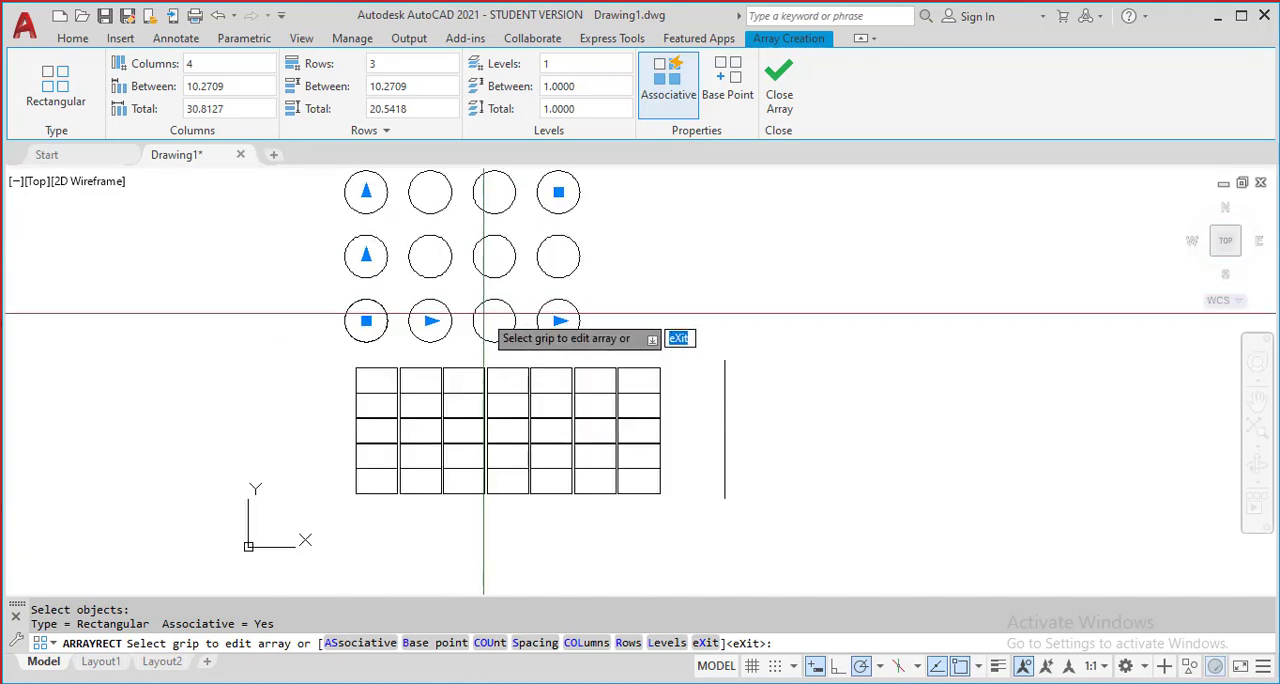
Set the circle array to 7 columns and 5 rows, and finish the array
middle_drag(400, 292, 372, 368)
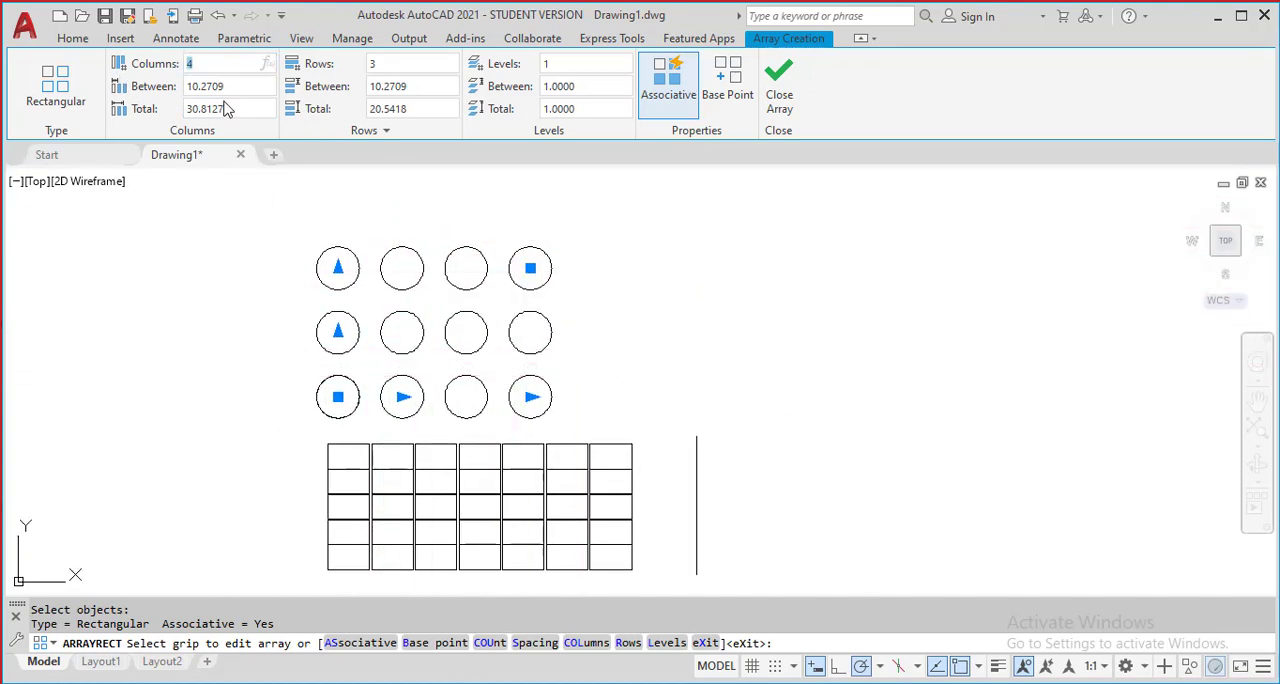
text(7)
key(Return)
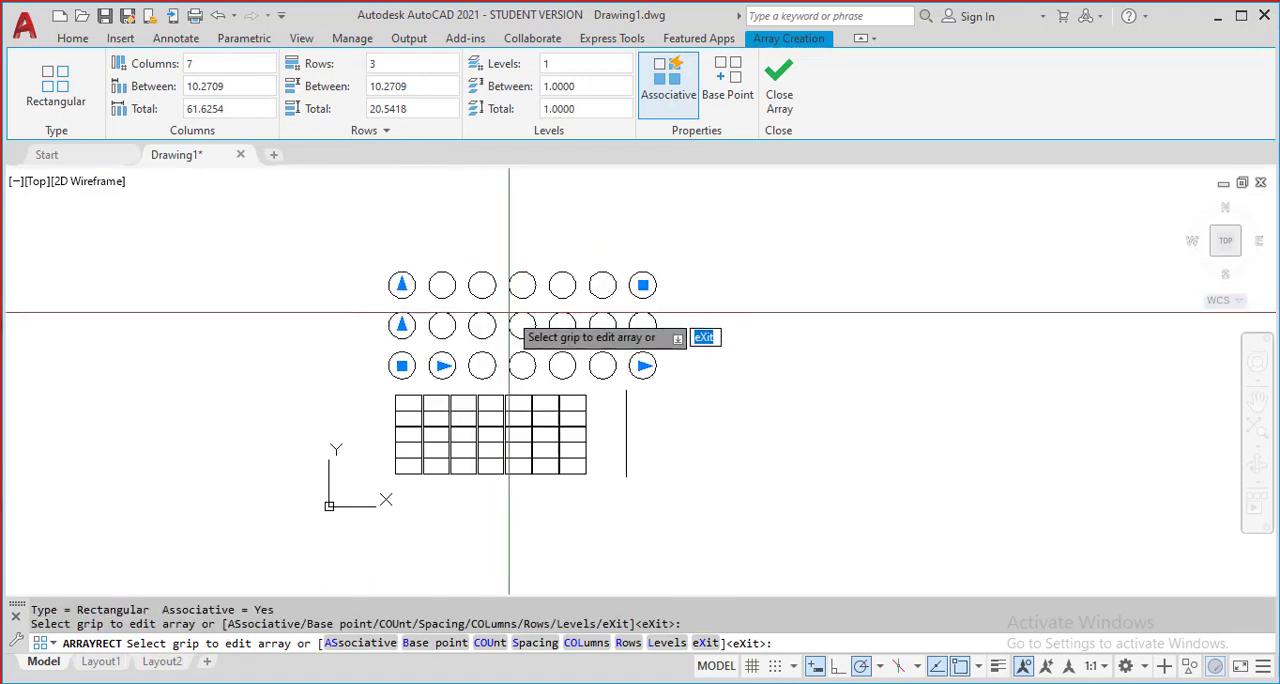
click(397, 66)
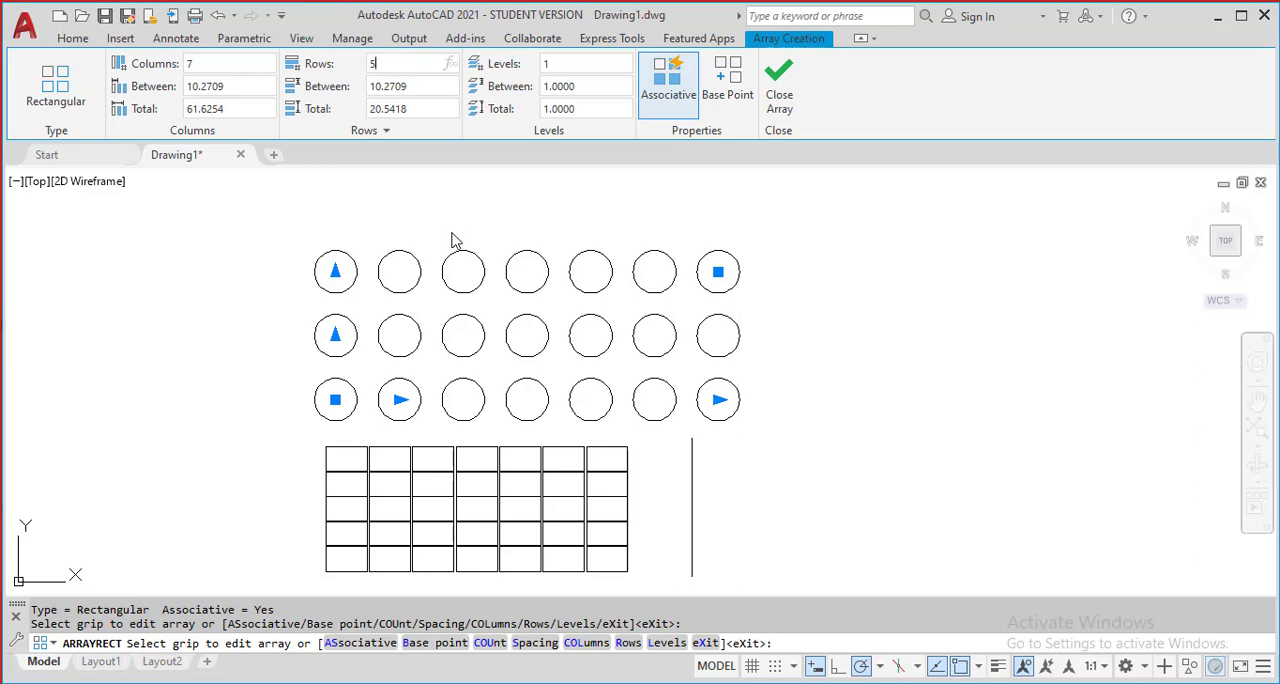
key(Return)
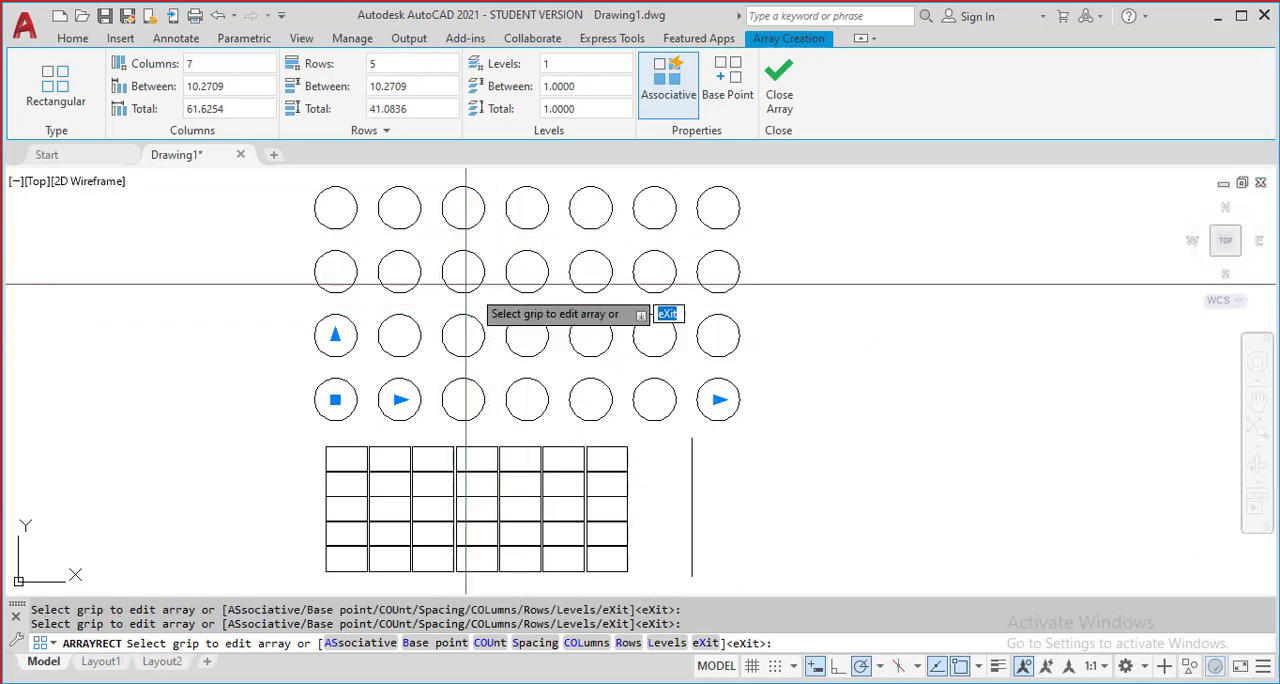
scroll(466, 300, down, 2)
middle_drag(438, 365, 273, 355)
scroll(274, 296, up, 2)
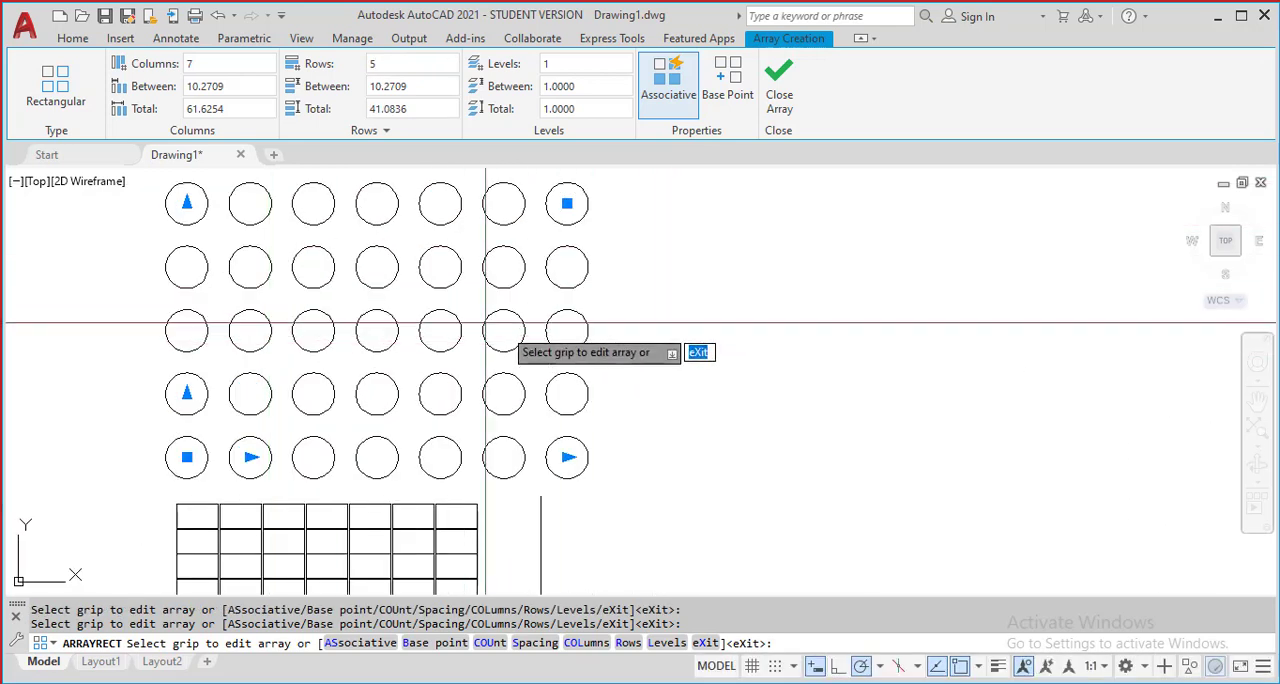
scroll(580, 395, down, 2)
scroll(520, 360, up, 2)
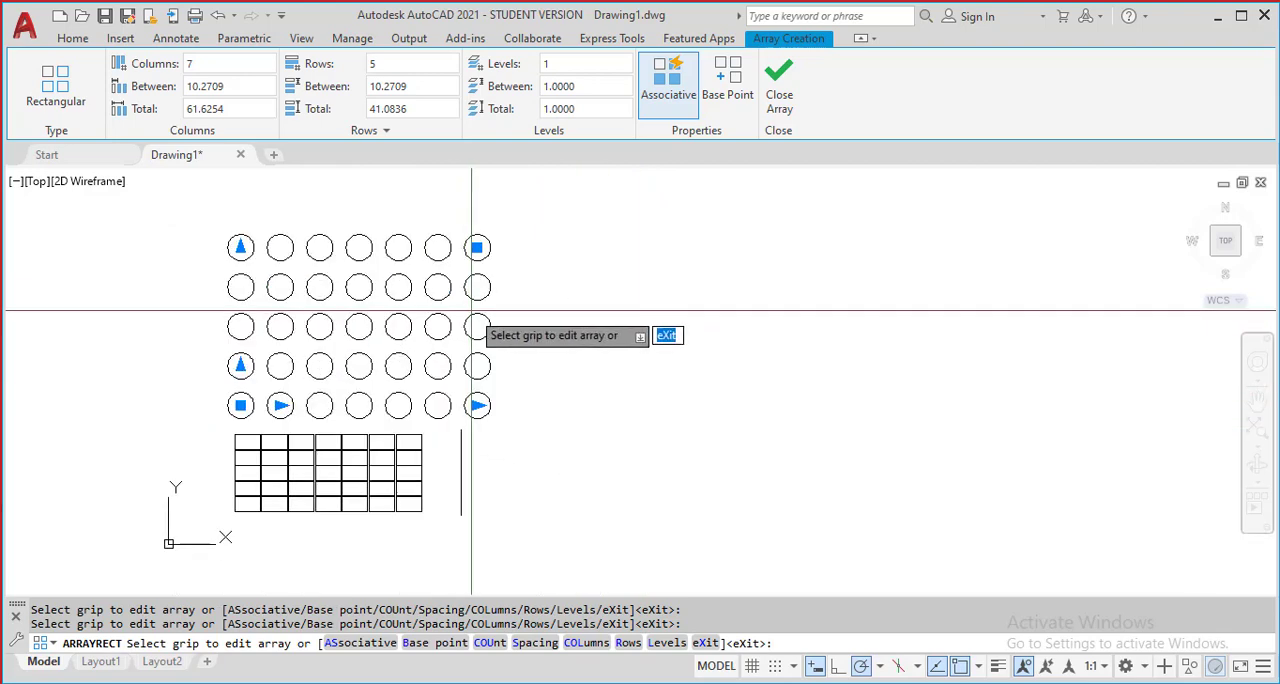
key(Escape)
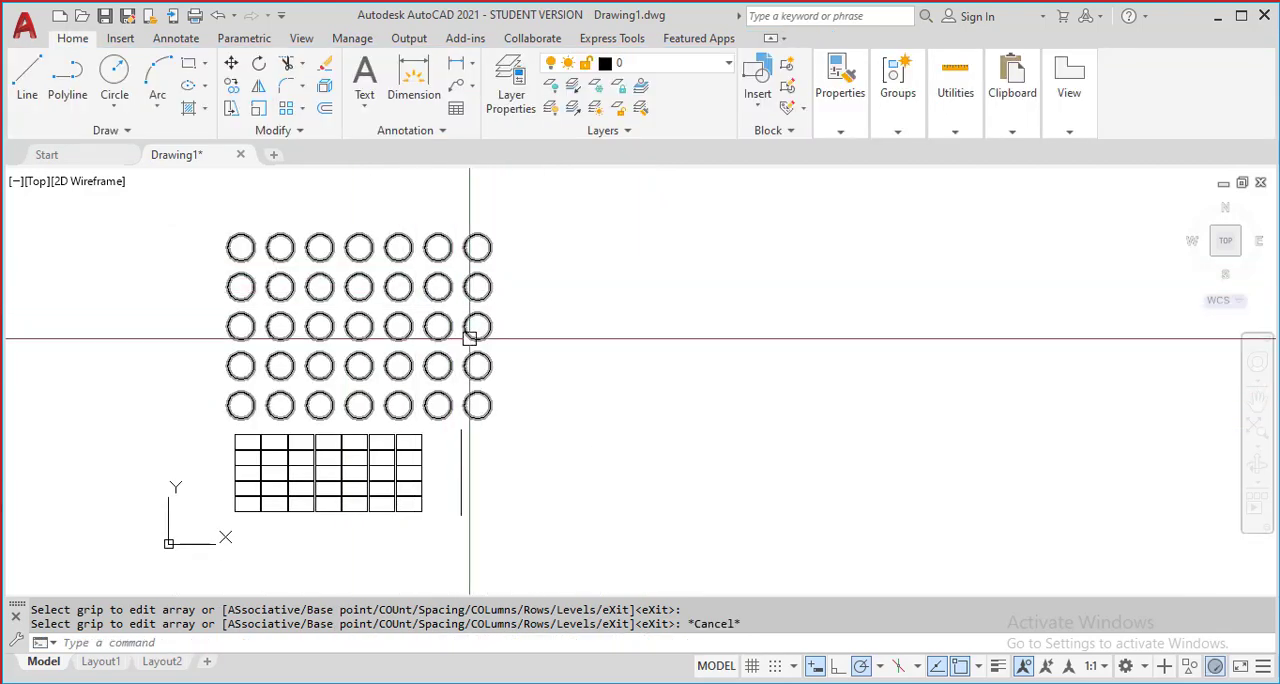
Select the circle array for editing and set the distance between its columns to 8 units
scroll(362, 285, up, 2)
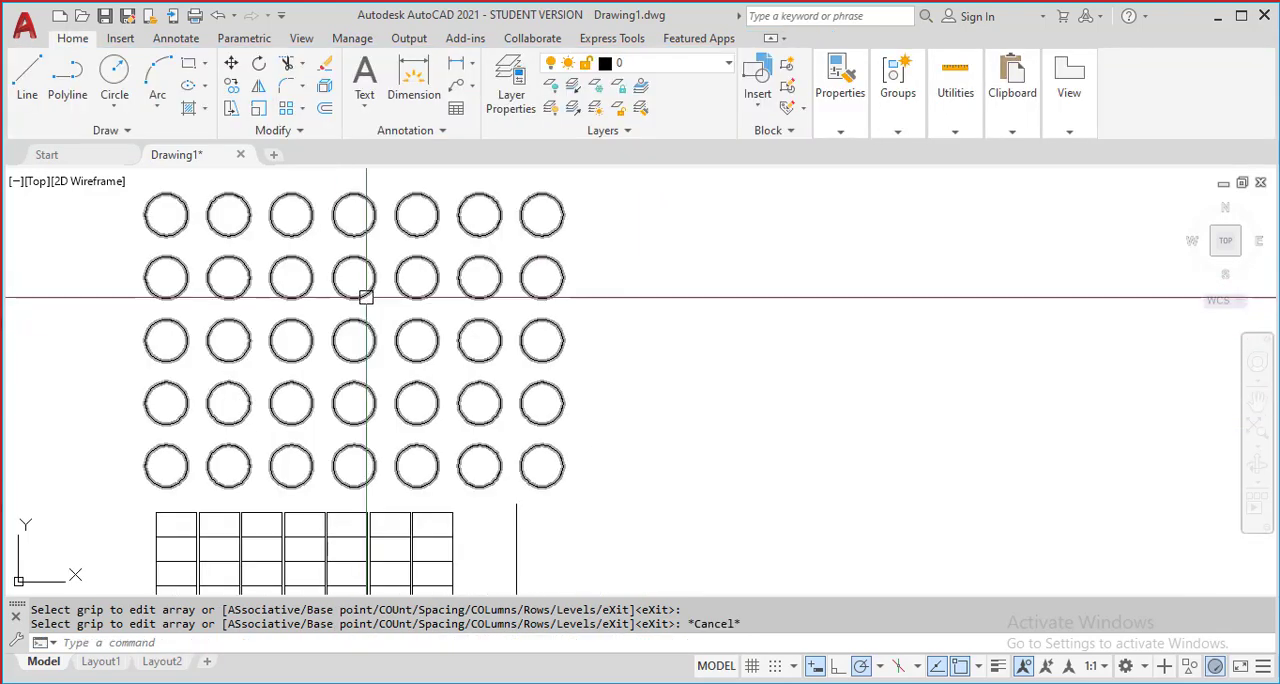
click(366, 297)
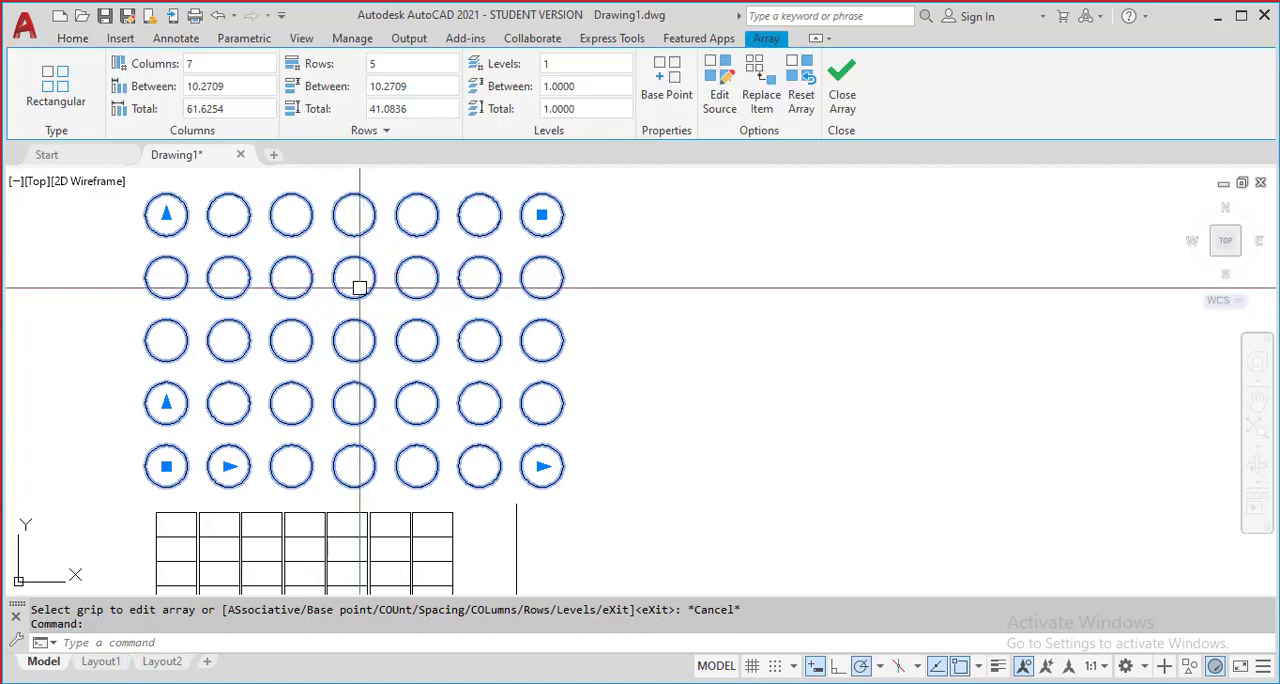
click(216, 88)
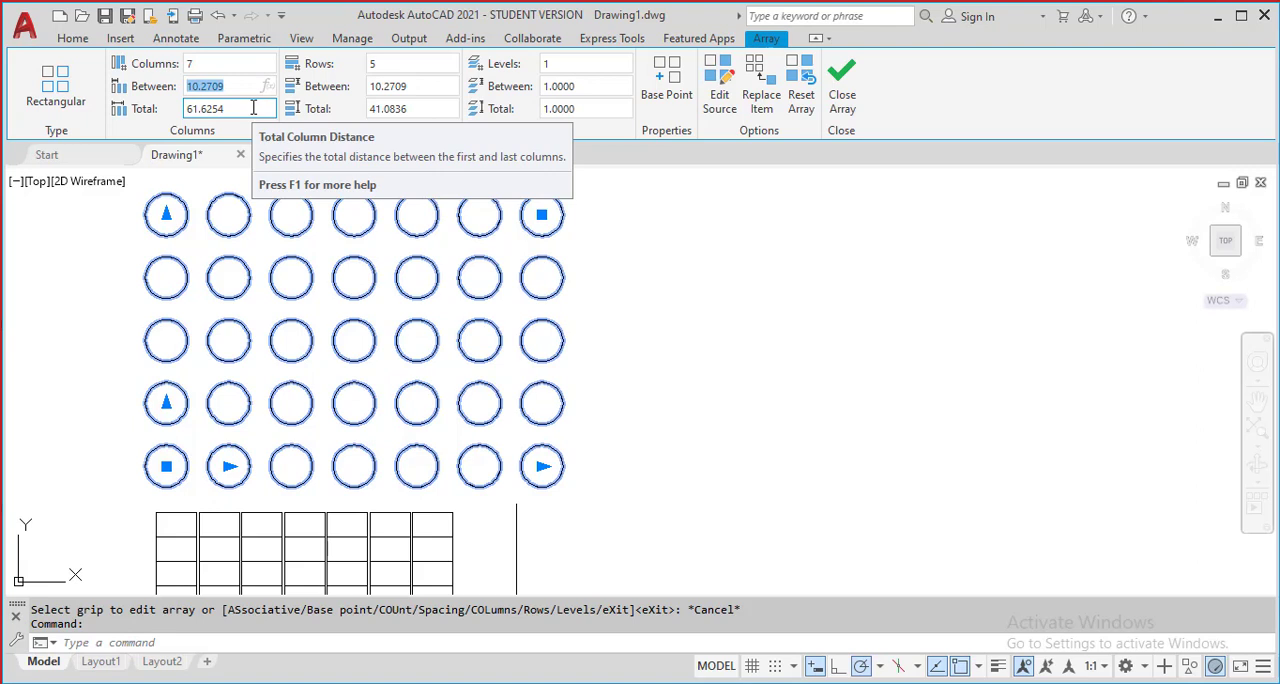
text(8)
key(Return)
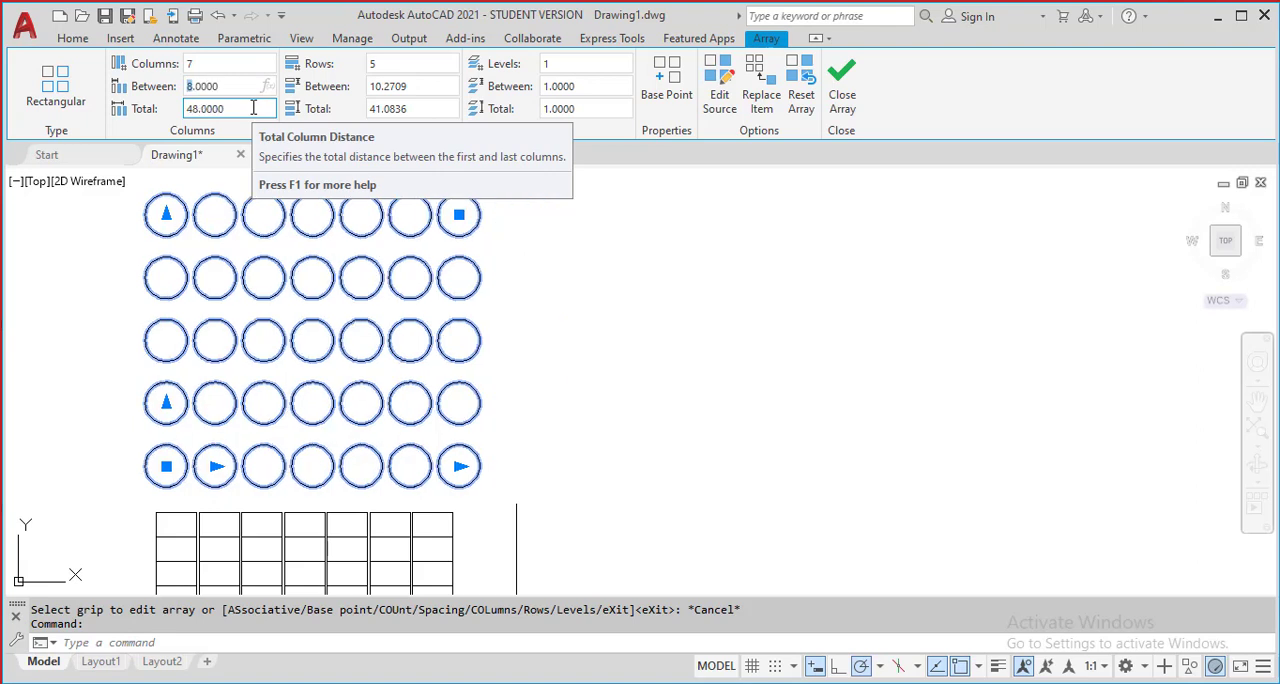
Set the distance between the circle array's columns to 7 units so neighbouring circles nearly touch
click(240, 90)
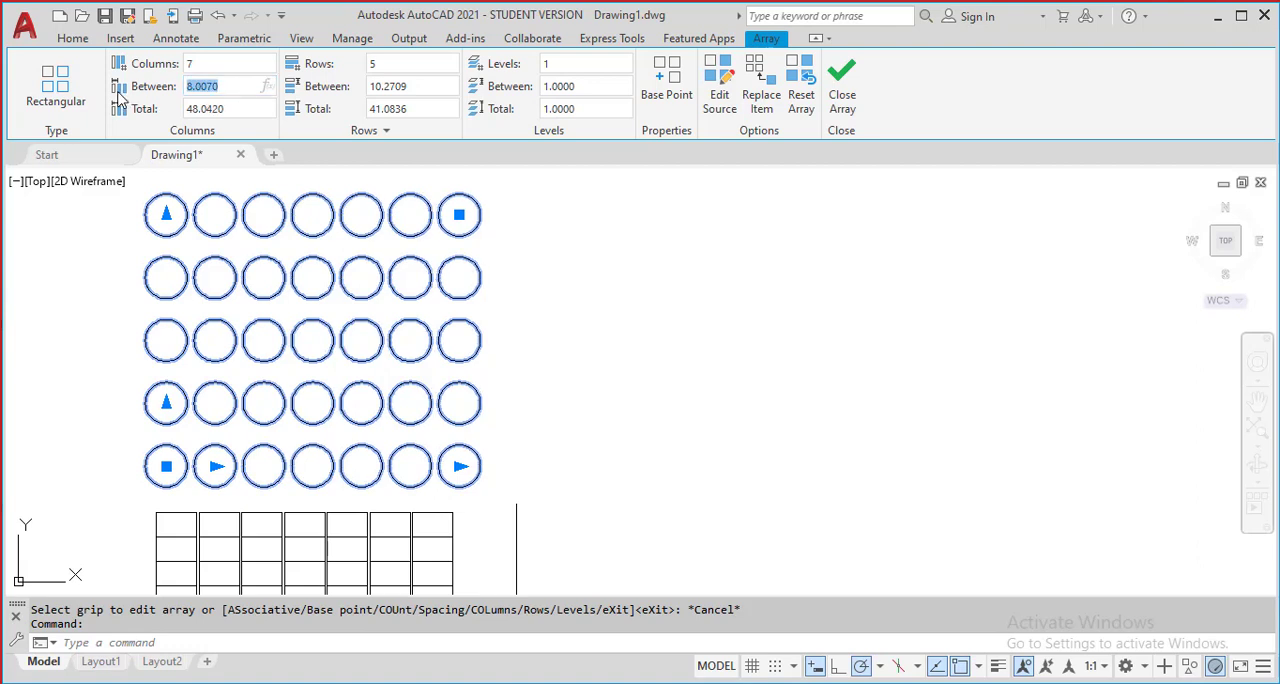
key(Return)
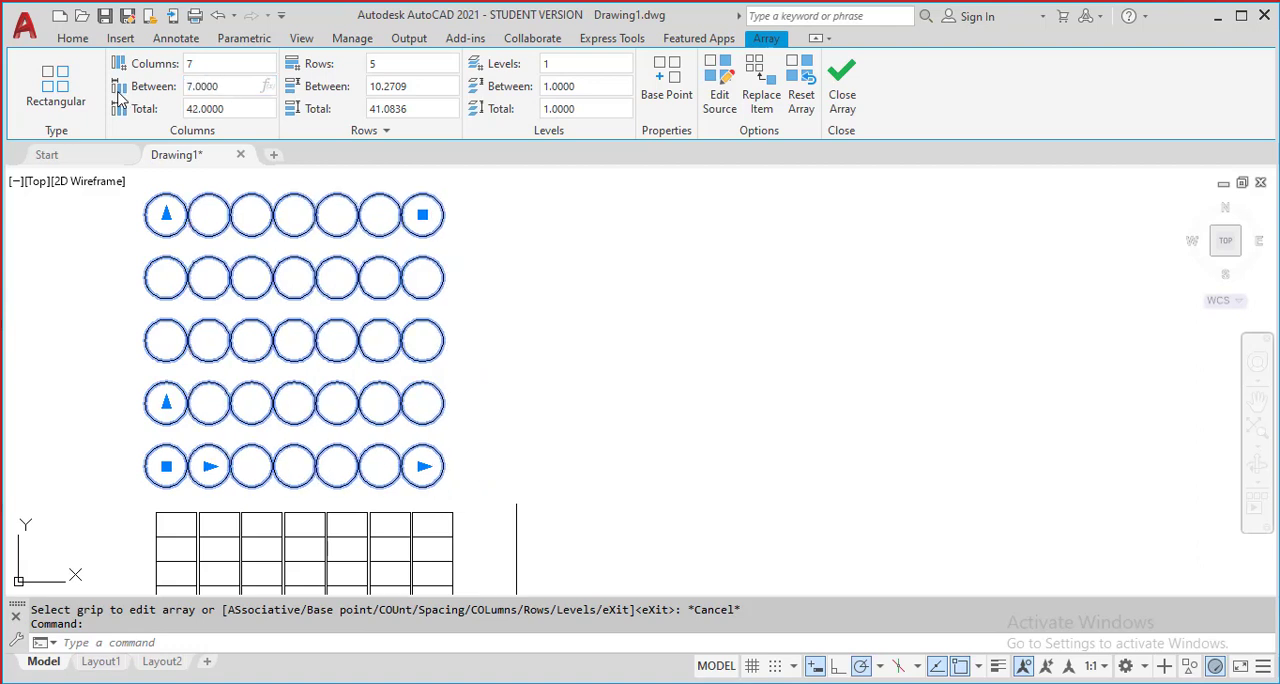
scroll(391, 271, up, 10)
scroll(389, 266, down, 11)
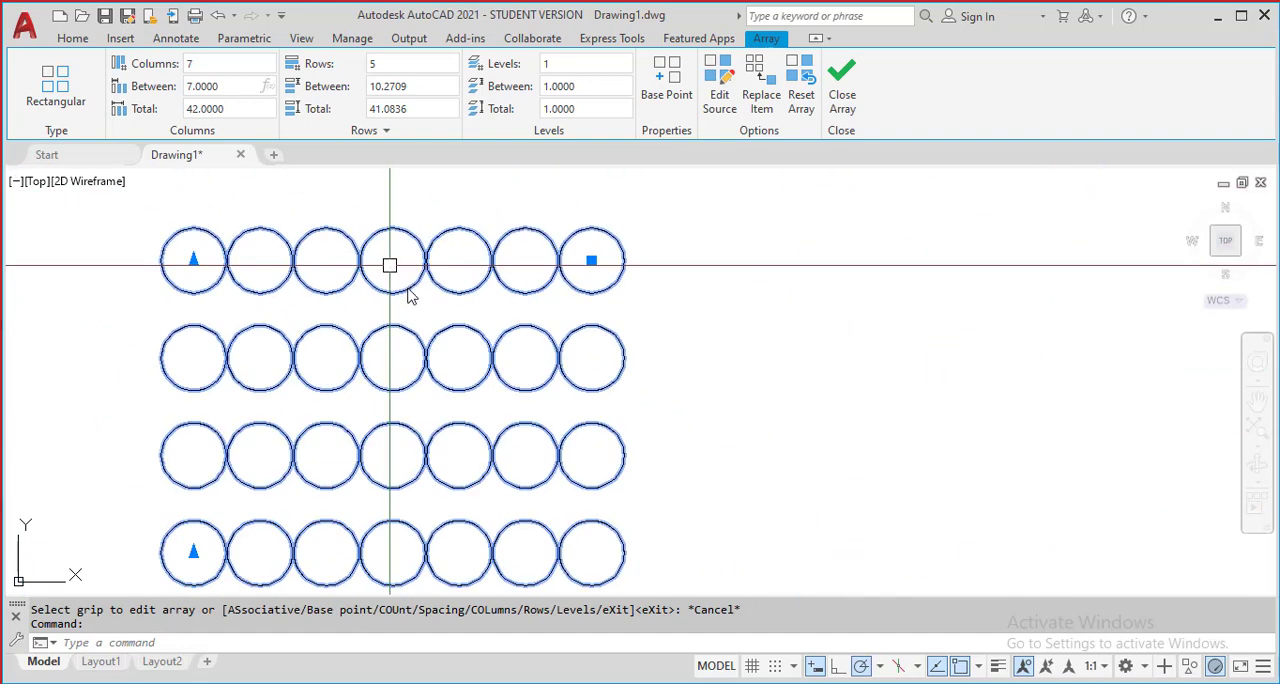
Set the distance between the circle array's rows to 7 units and deselect the array
middle_drag(565, 341, 546, 299)
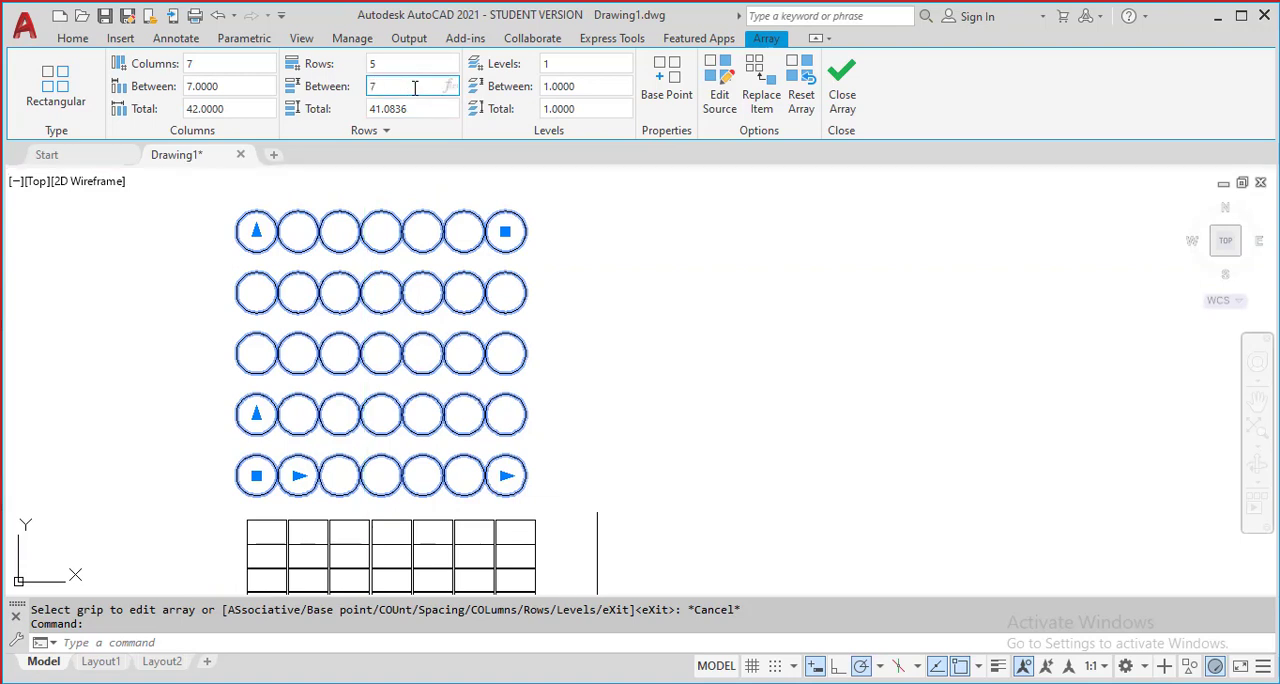
key(Return)
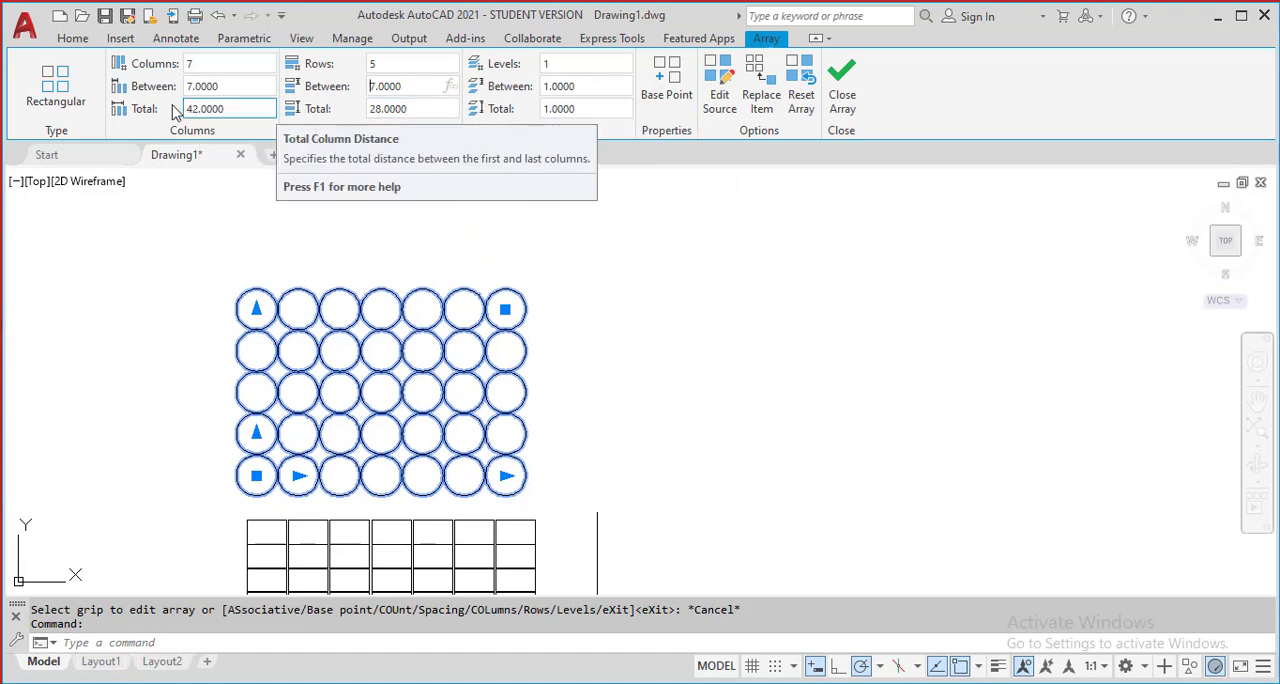
click(677, 354)
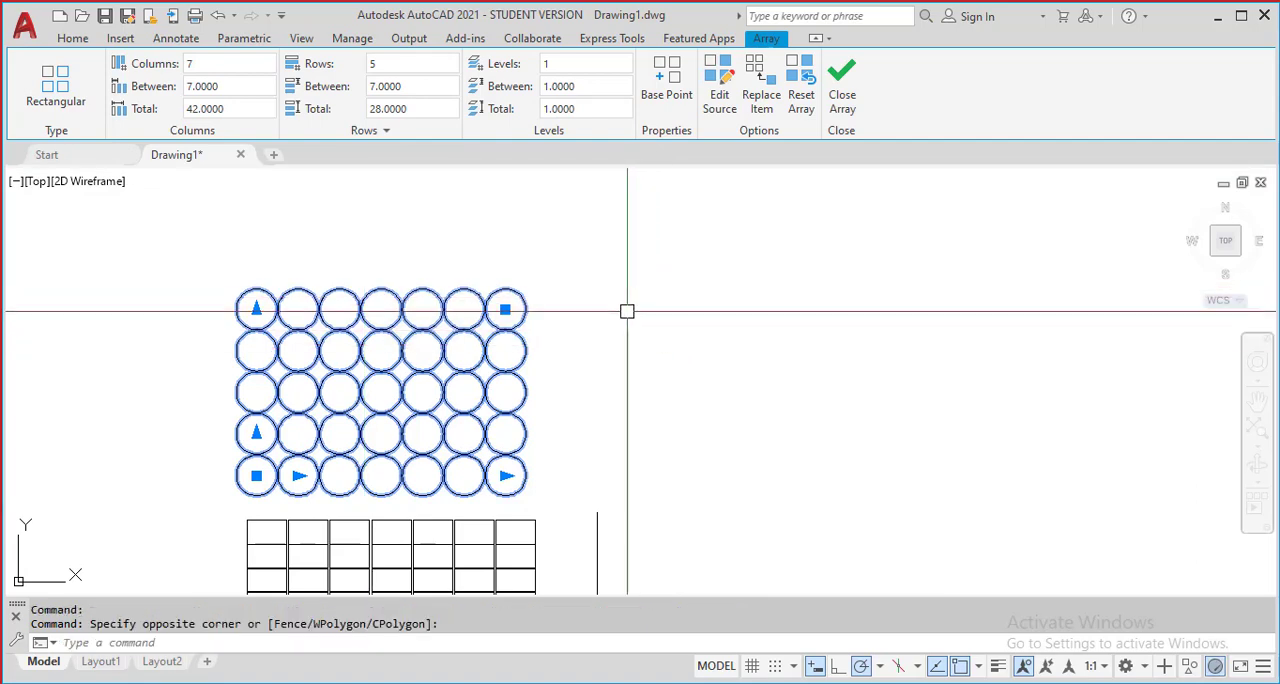
key(Escape)
scroll(569, 420, down, 3)
scroll(586, 391, up, 3)
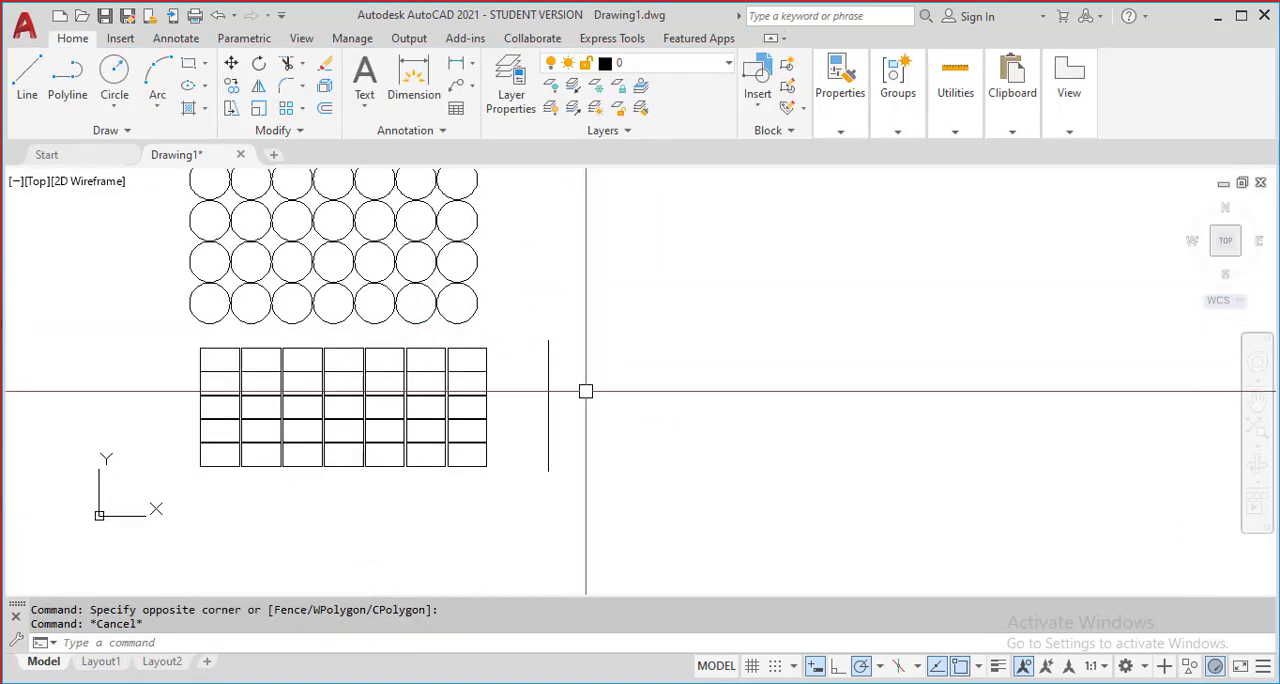
Create a rectangular array from the vertical line beside the rectangle array
middle_drag(551, 401, 560, 464)
click(566, 445)
click(531, 401)
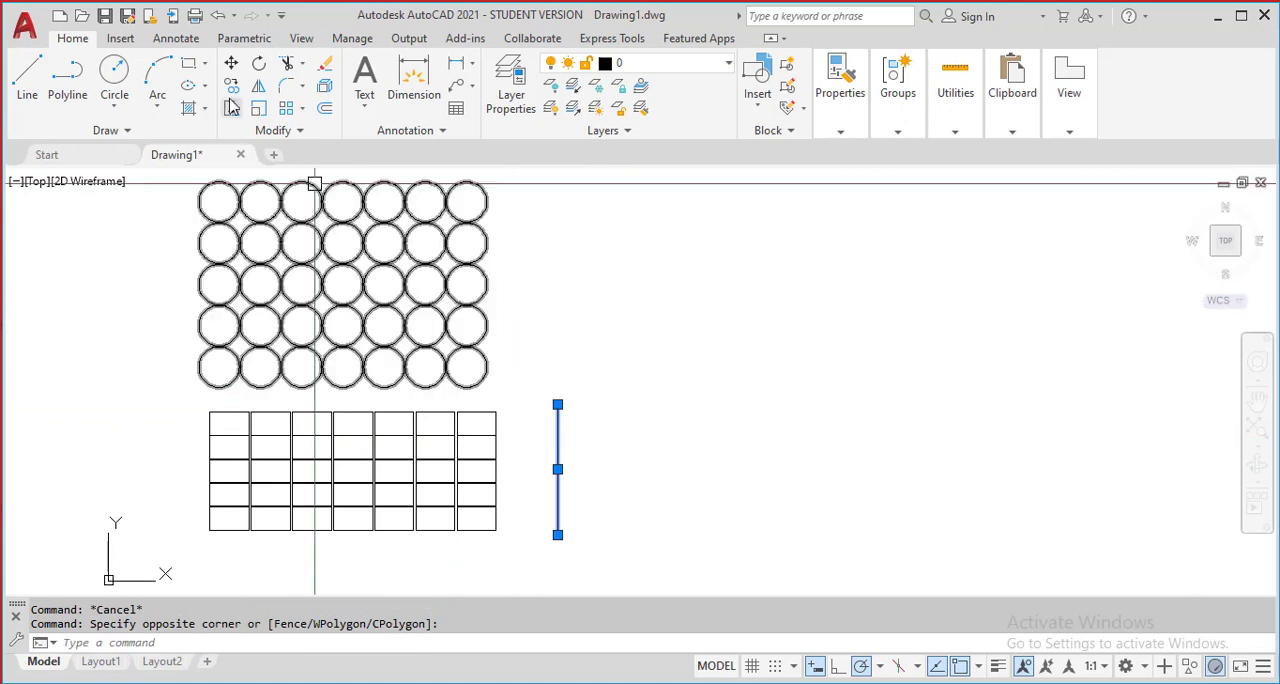
click(301, 109)
click(322, 133)
scroll(548, 370, down, 5)
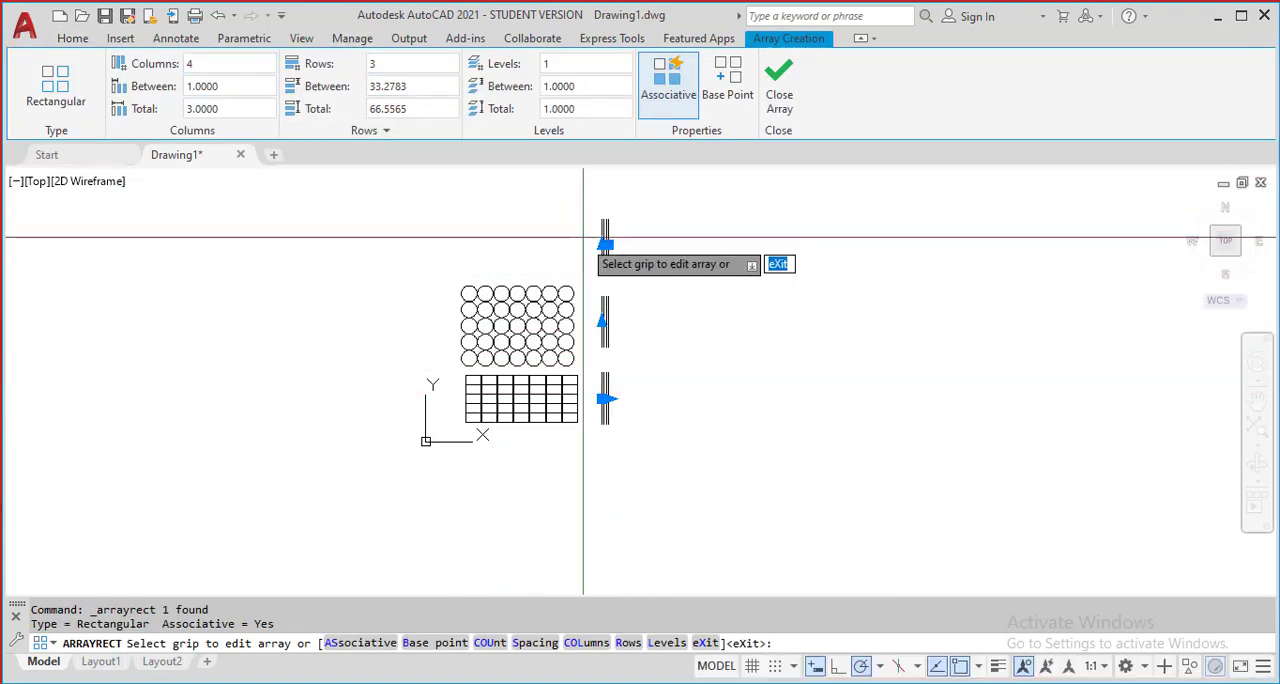
Set the number of columns in the vertical line array to 20
scroll(600, 252, up, 5)
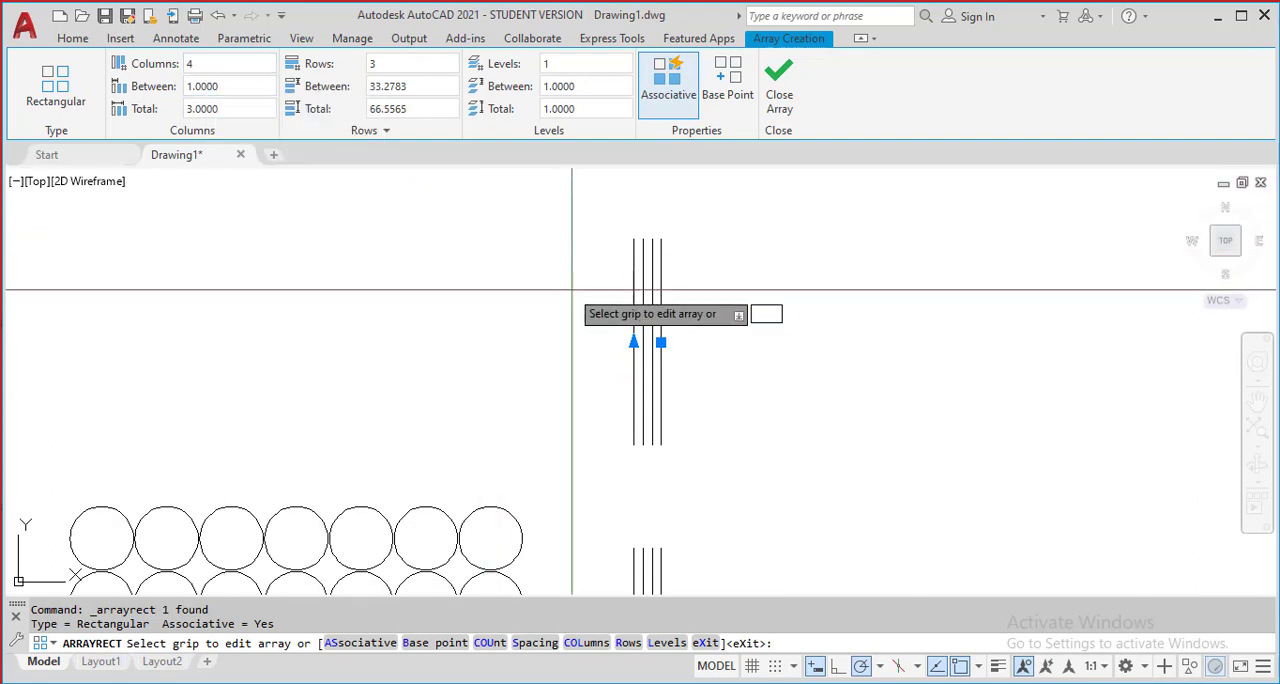
scroll(585, 303, down, 3)
scroll(540, 280, up, 5)
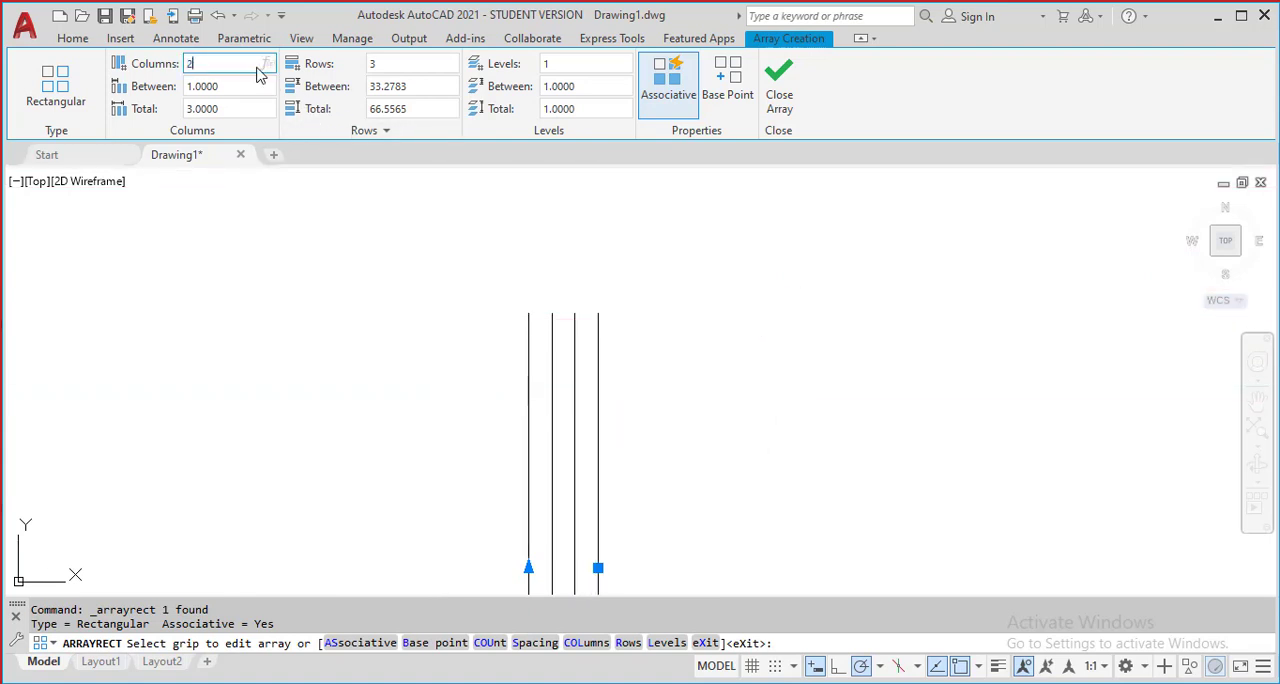
key(Return)
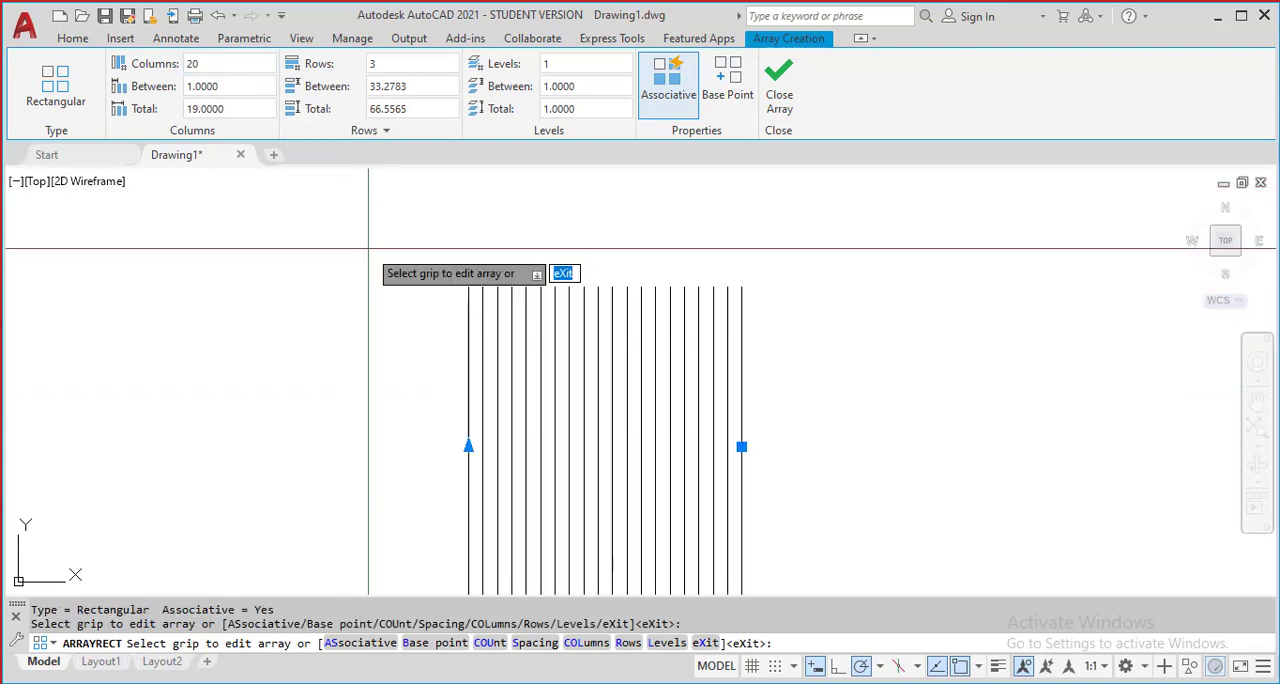
Set the distance between the line array's rows to 20 units
scroll(430, 310, down, 3)
scroll(460, 320, up, 5)
scroll(470, 272, down, 2)
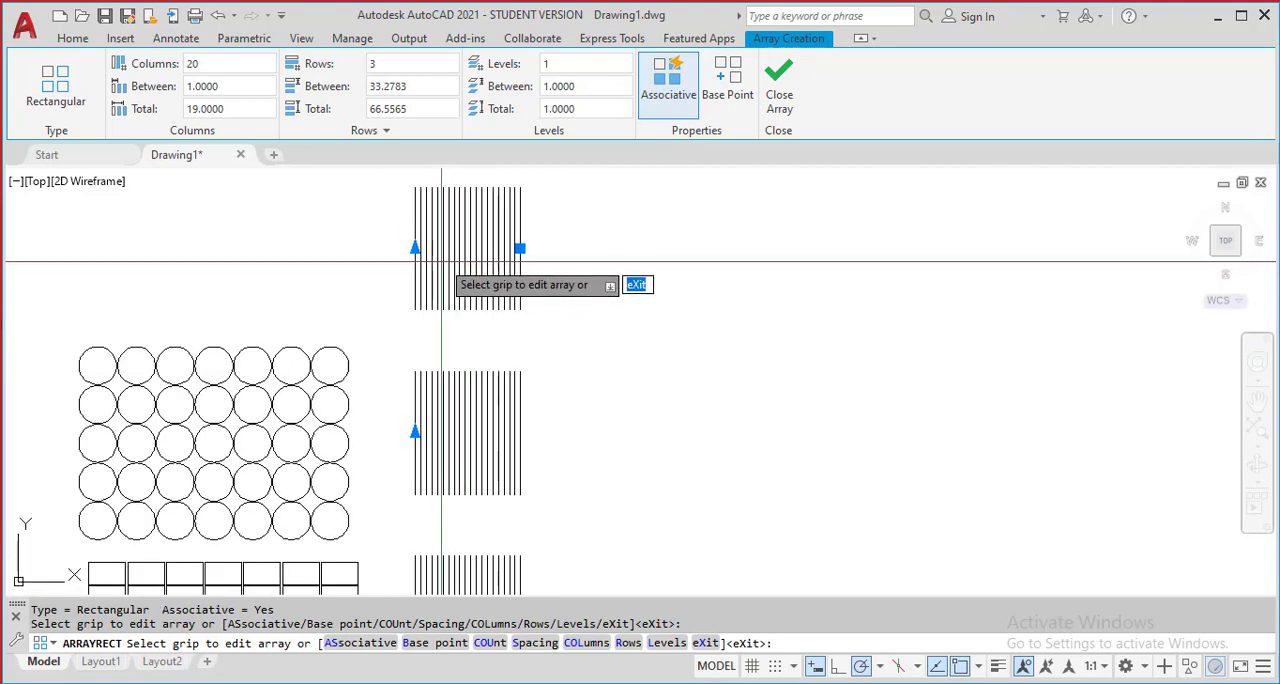
click(424, 85)
text(20)
key(Return)
scroll(457, 280, down, 3)
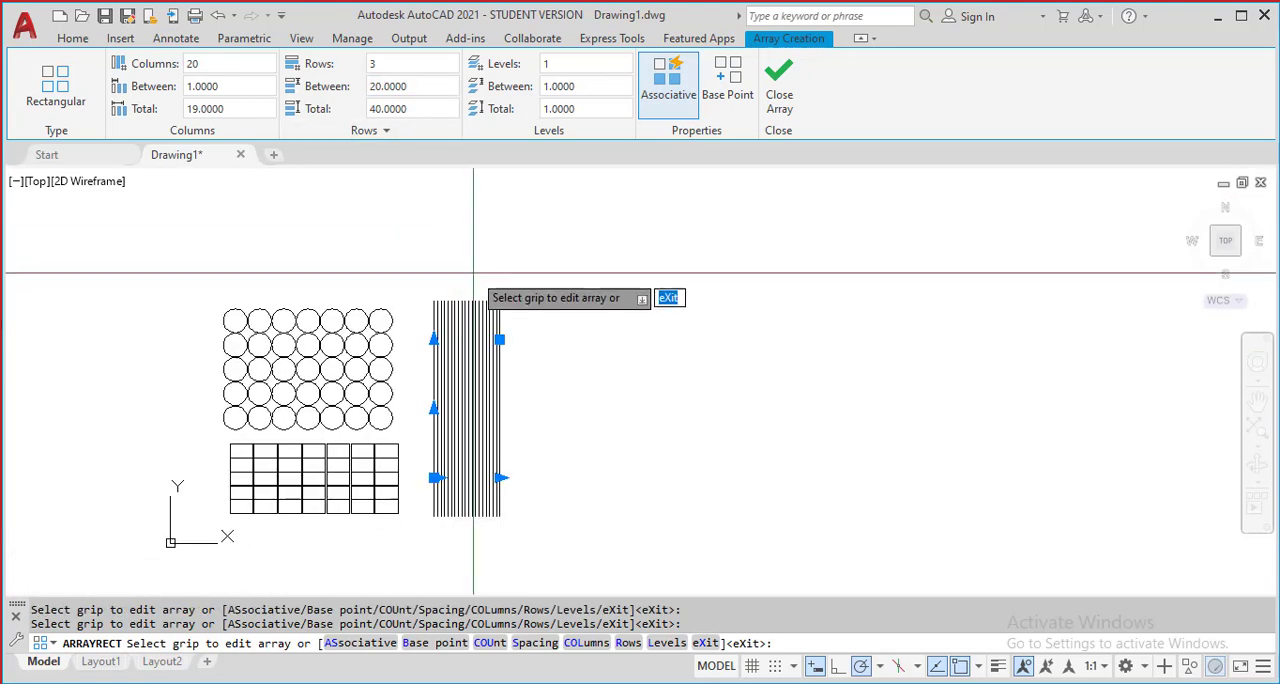
Set the distance between the line array's rows to 25 units and finish the array
scroll(428, 277, up, 3)
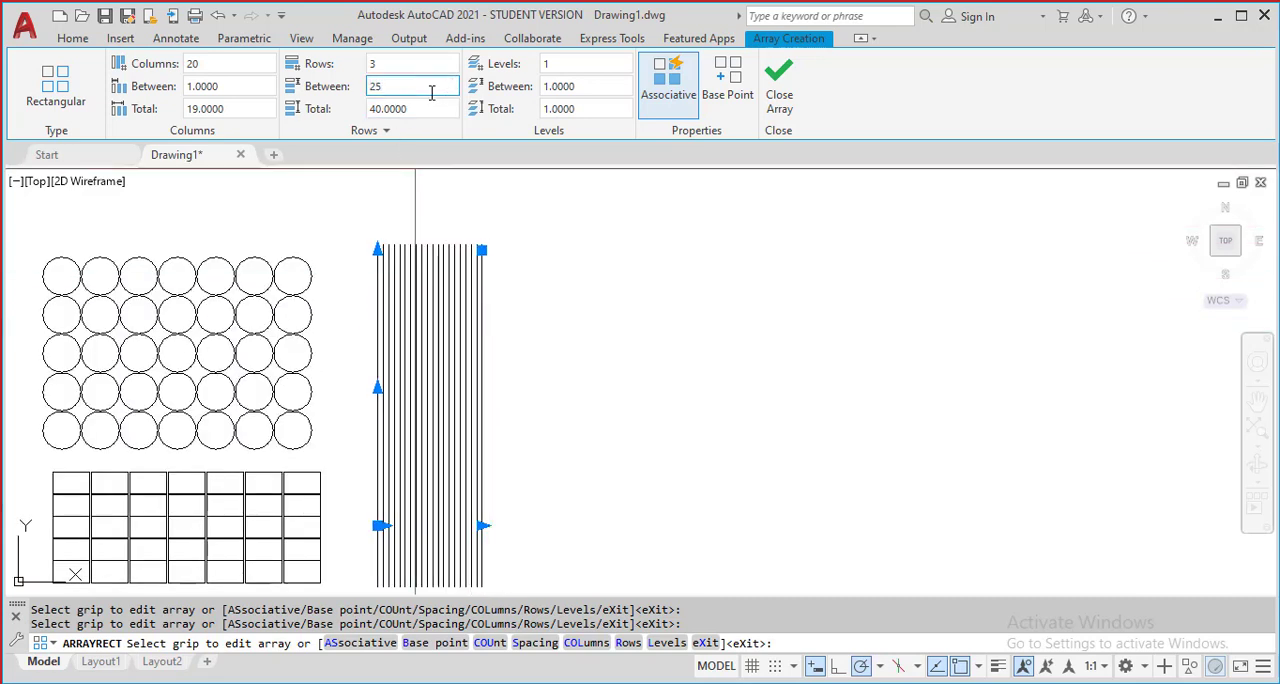
text(25)
key(Return)
scroll(575, 307, down, 3)
key(Escape)
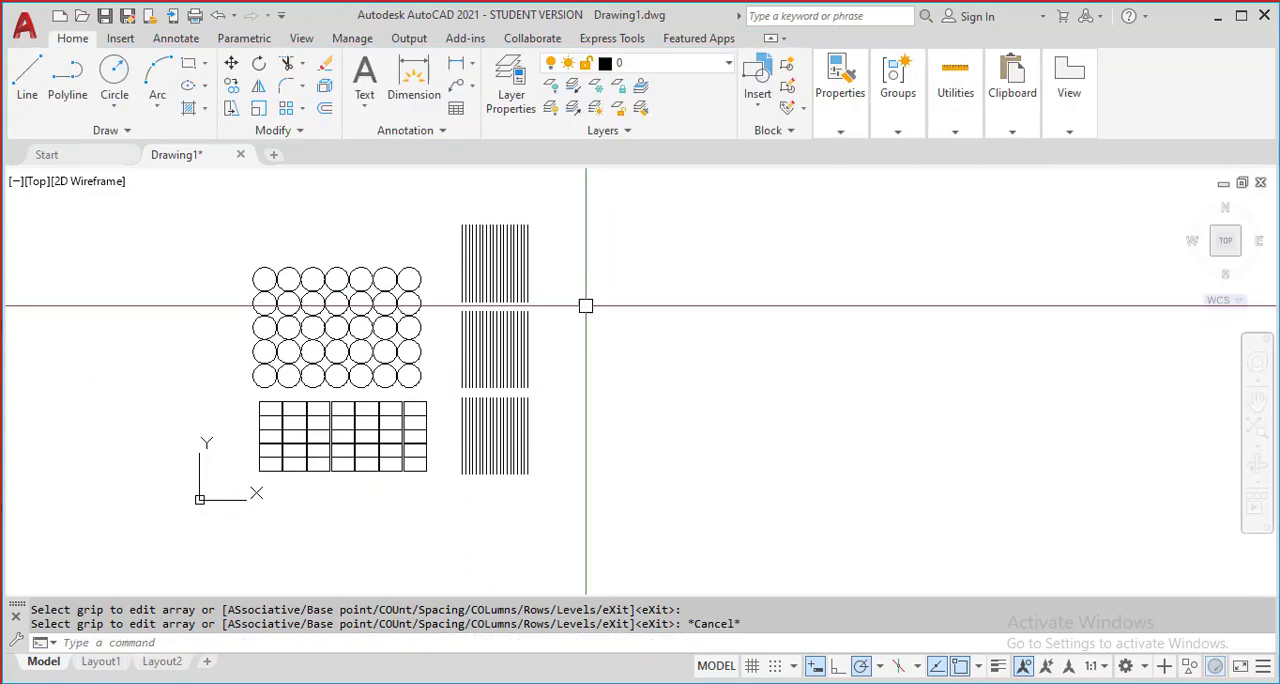
middle_drag(560, 327, 449, 373)
scroll(430, 338, up, 2)
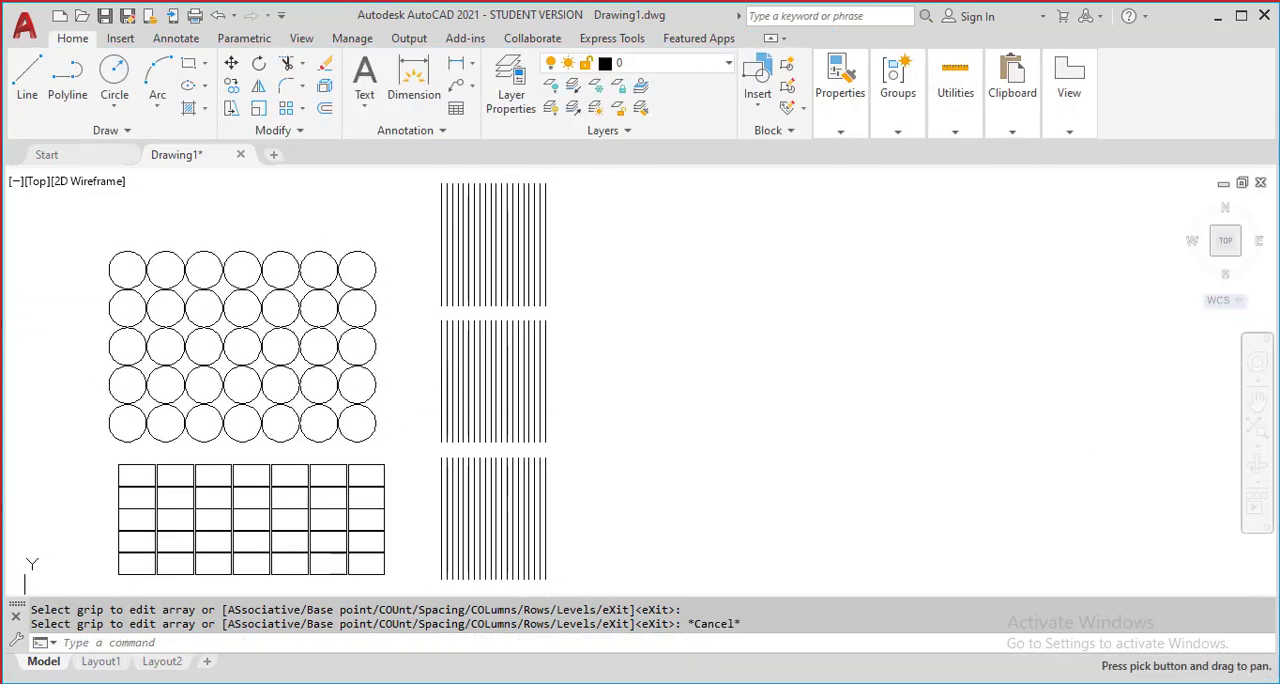
scroll(452, 371, up, 2)
click(303, 109)
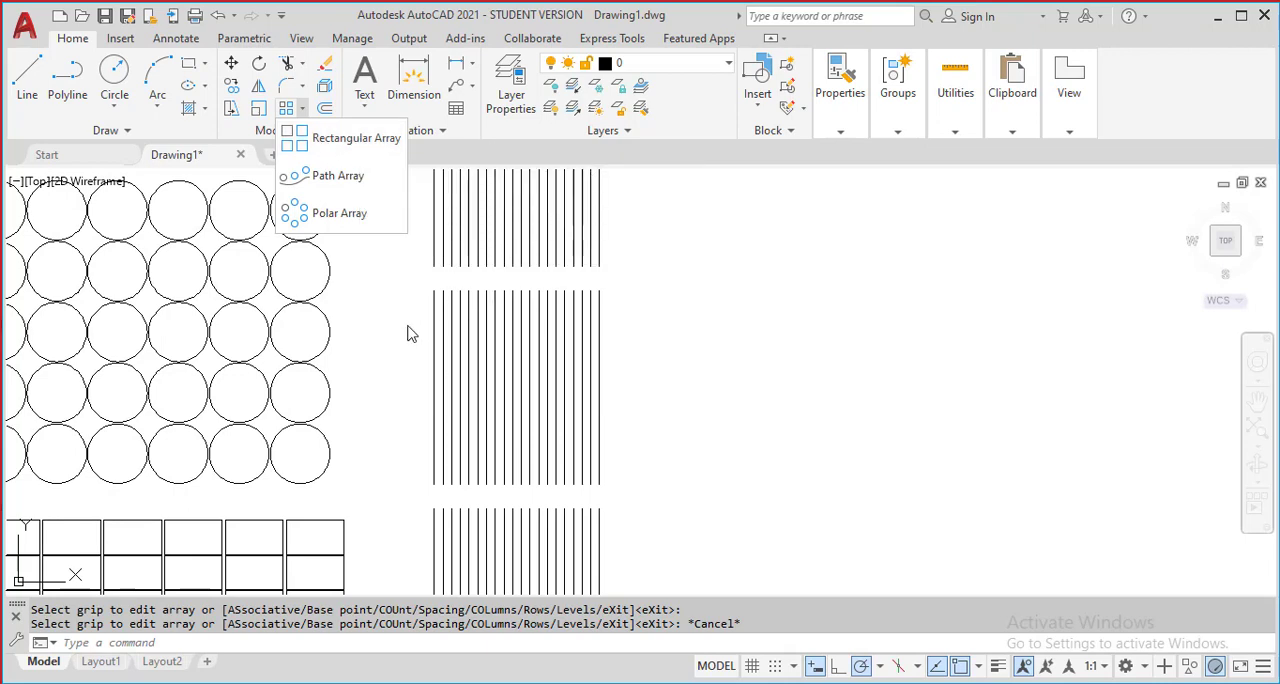
scroll(408, 333, down, 4)
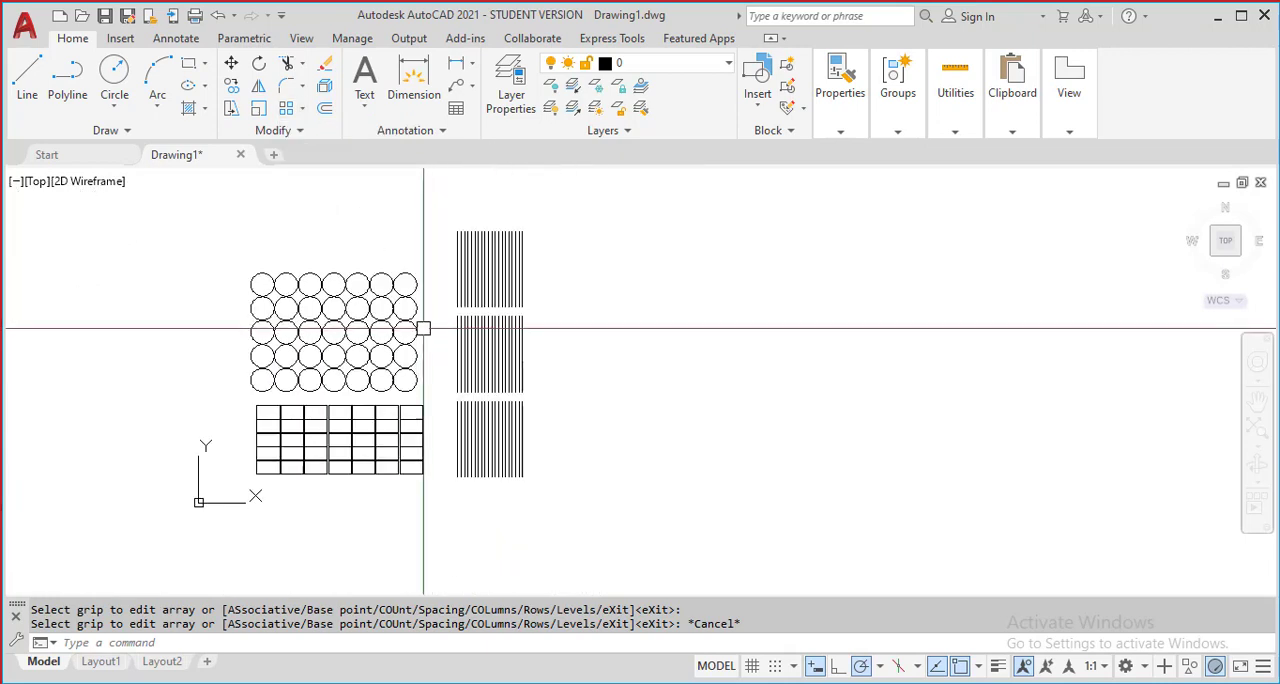
scroll(440, 325, up, 3)
scroll(580, 345, down, 3)
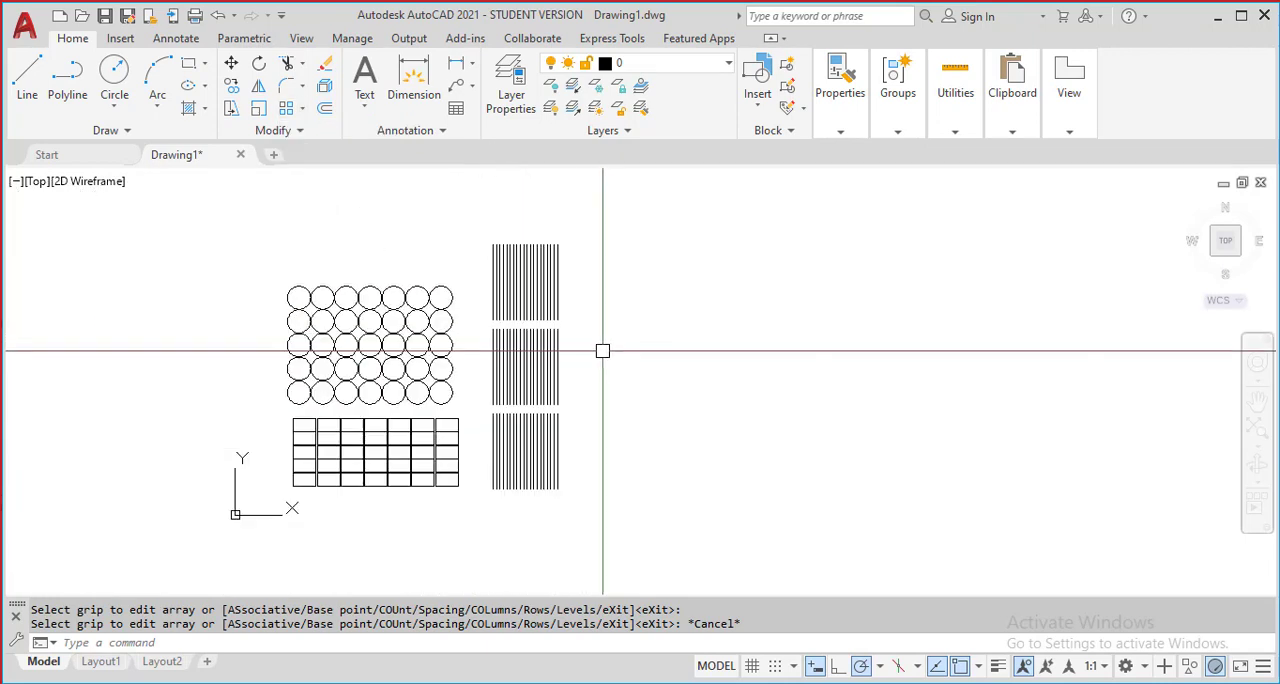
middle_drag(603, 351, 683, 331)
scroll(671, 326, up, 2)
middle_drag(575, 348, 538, 404)
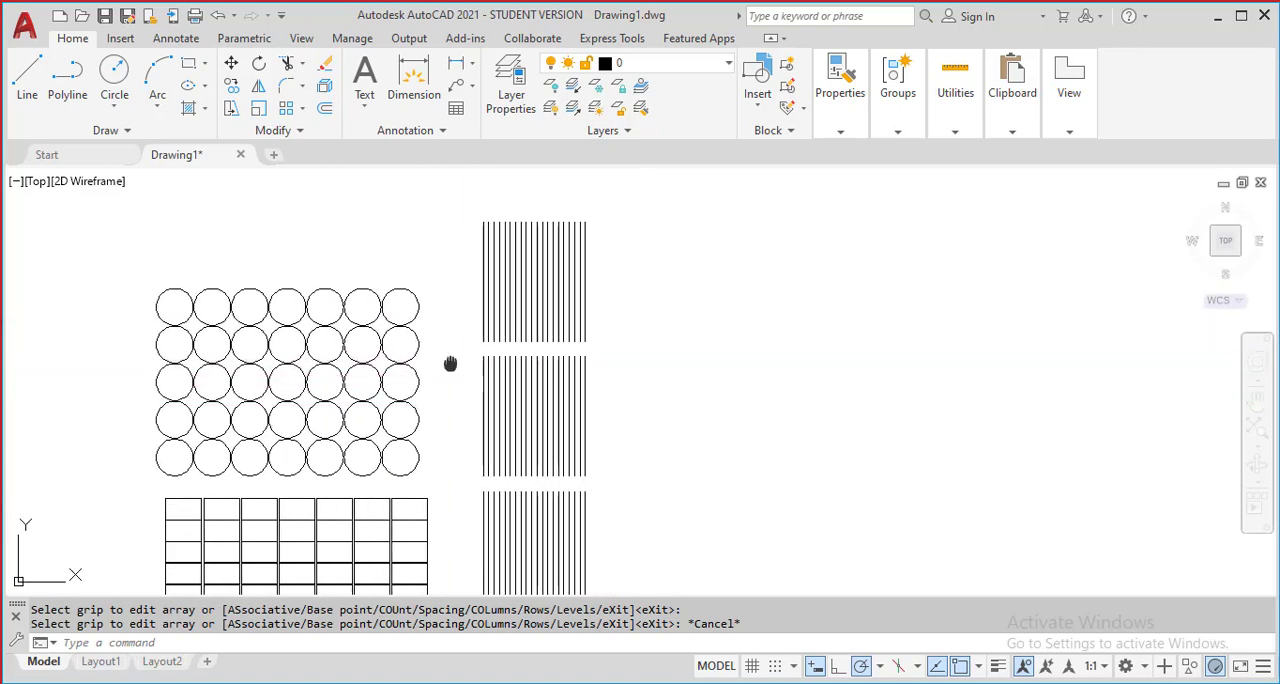
middle_drag(450, 363, 438, 343)
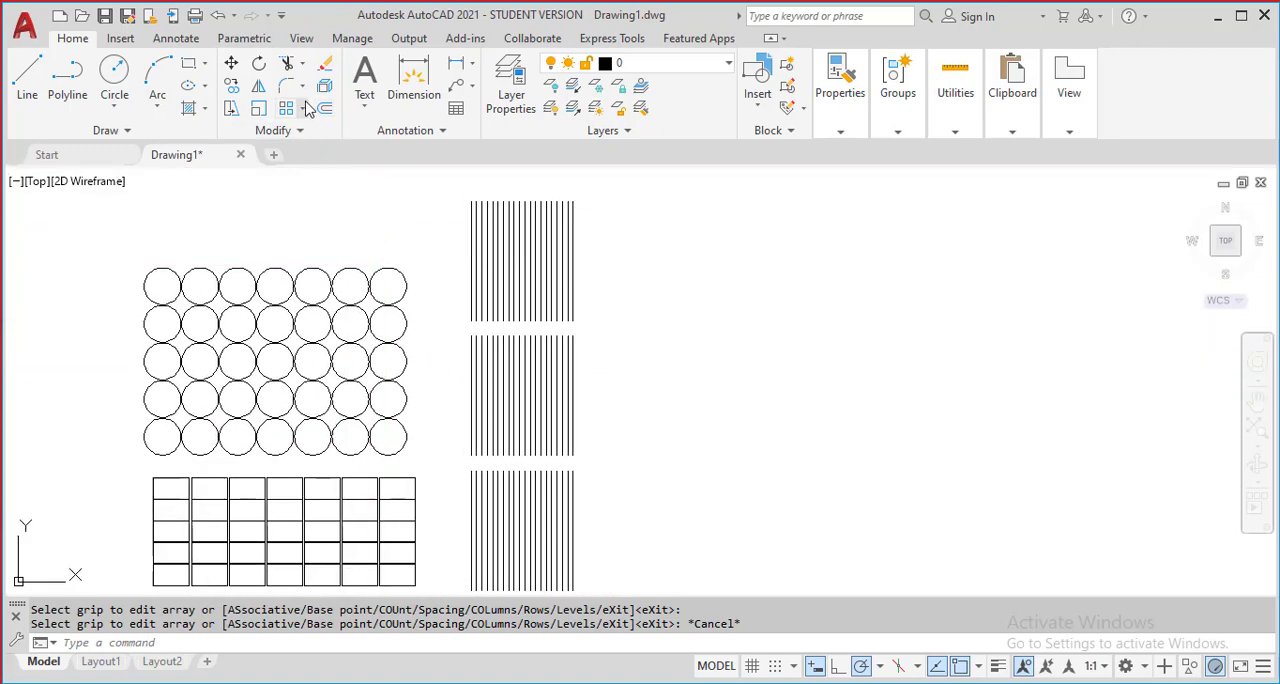
click(307, 106)
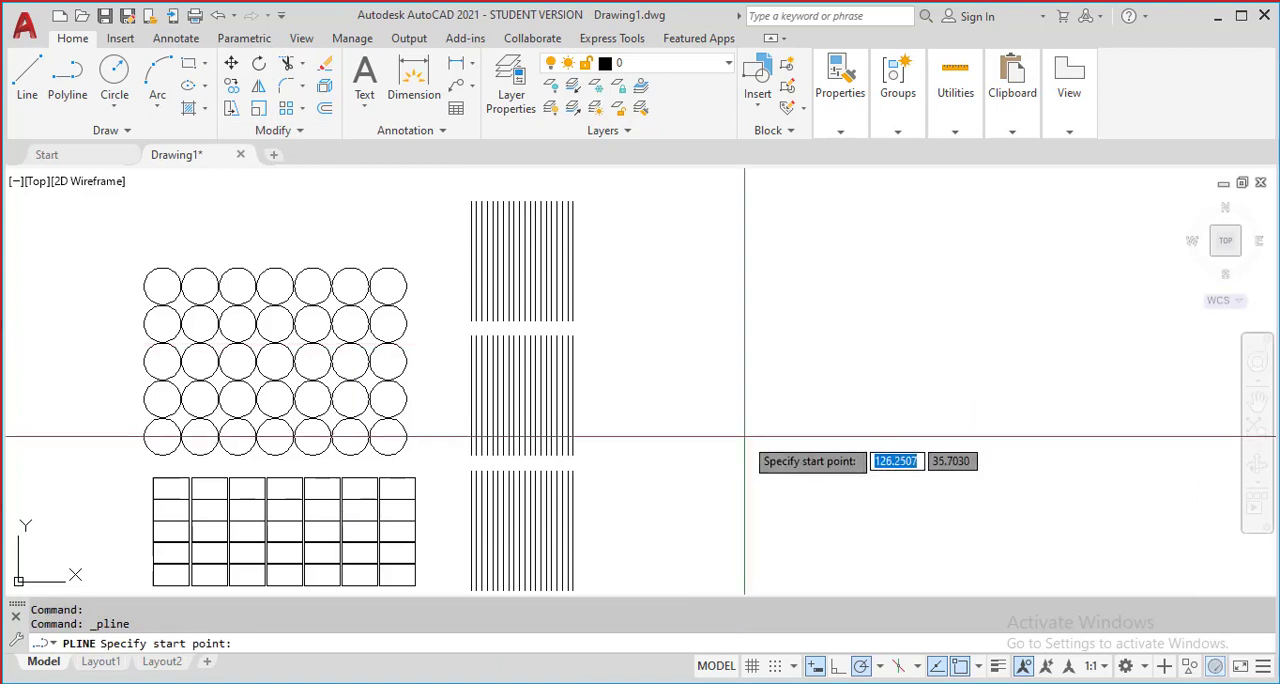
Draw an open stepped polyline beside the line array, with three horizontal segments joined by two rising diagonal segments
click(643, 477)
click(785, 477)
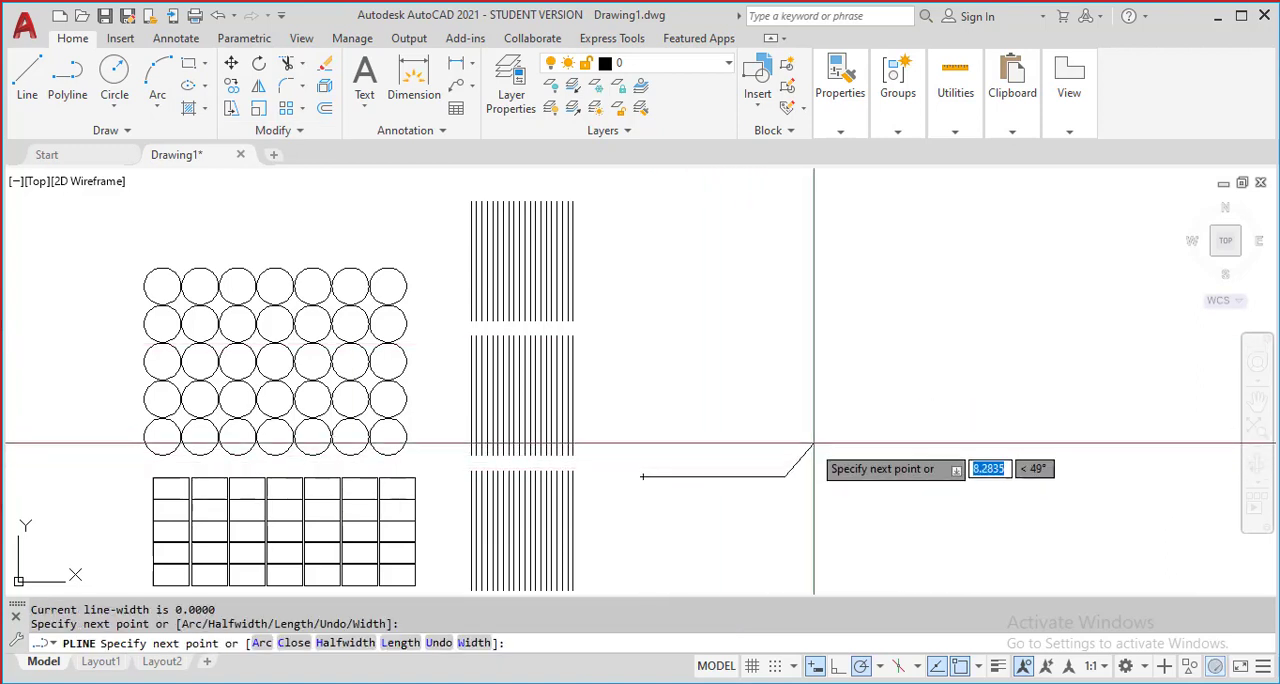
click(858, 378)
click(966, 378)
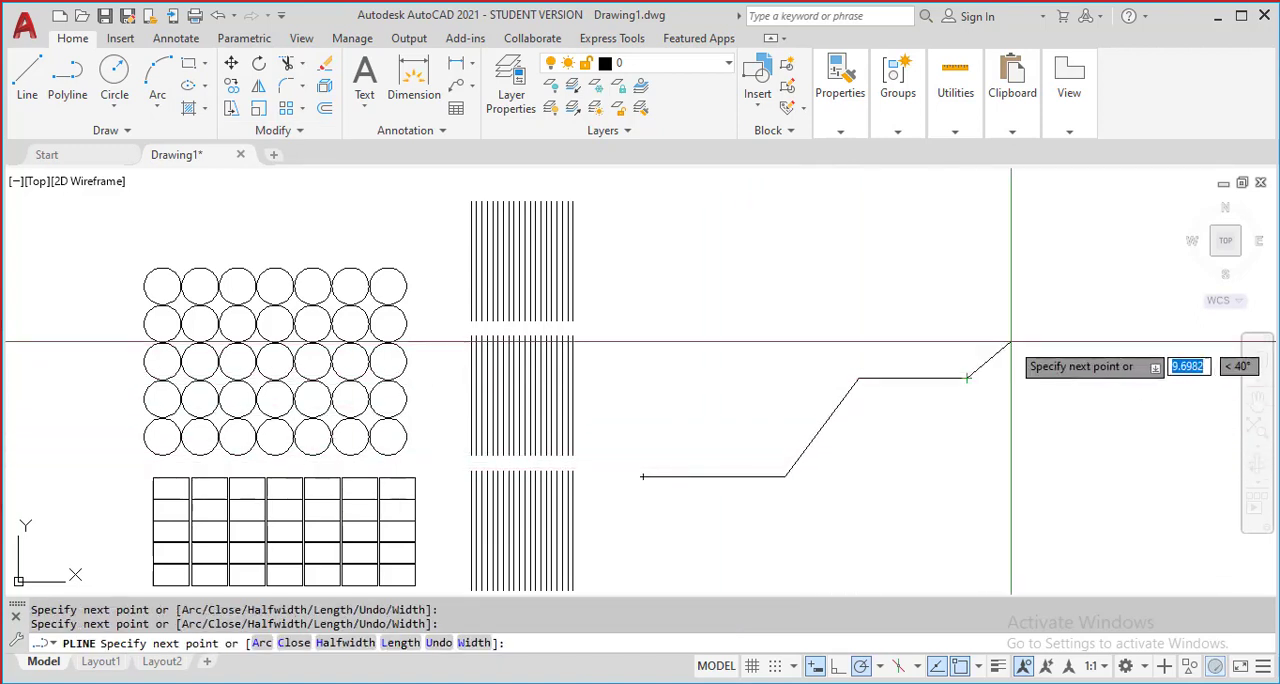
click(1015, 308)
click(1120, 308)
key(Return)
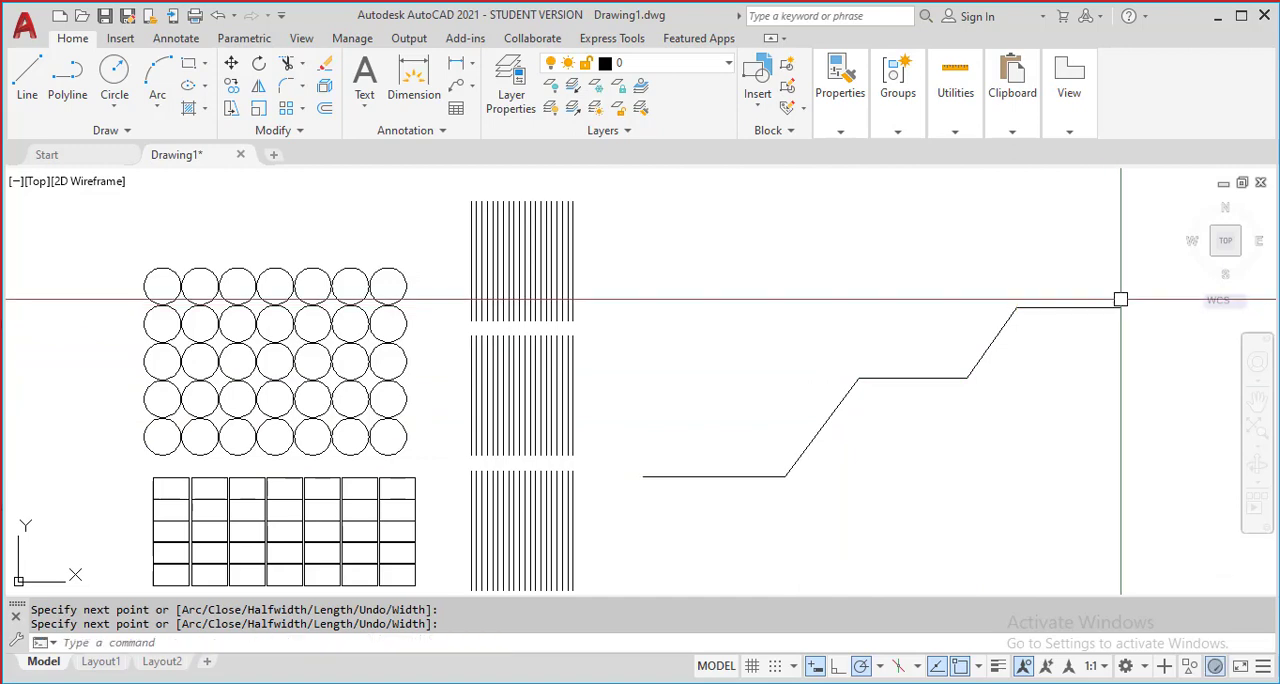
Draw a narrow upright rectangle with its lower corner on the lower start point of the stepped polyline
mouse_move(752, 417)
middle_down()
mouse_move(734, 403)
mouse_move(600, 403)
middle_up()
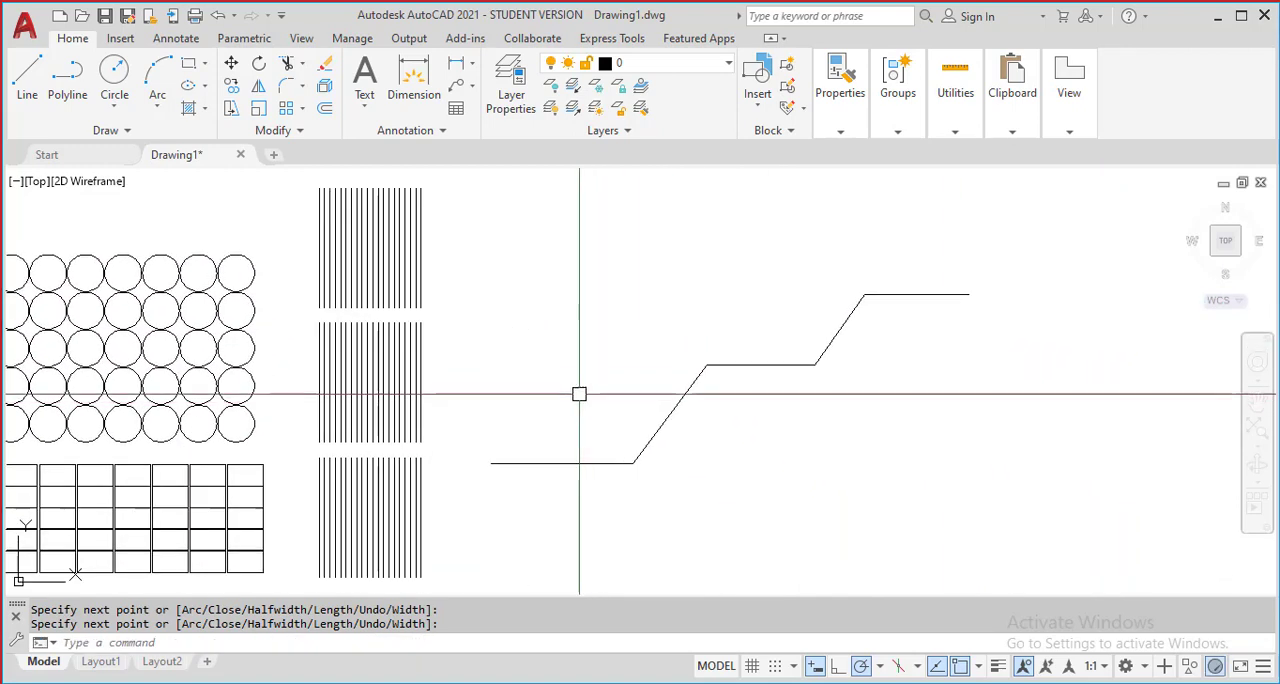
click(188, 63)
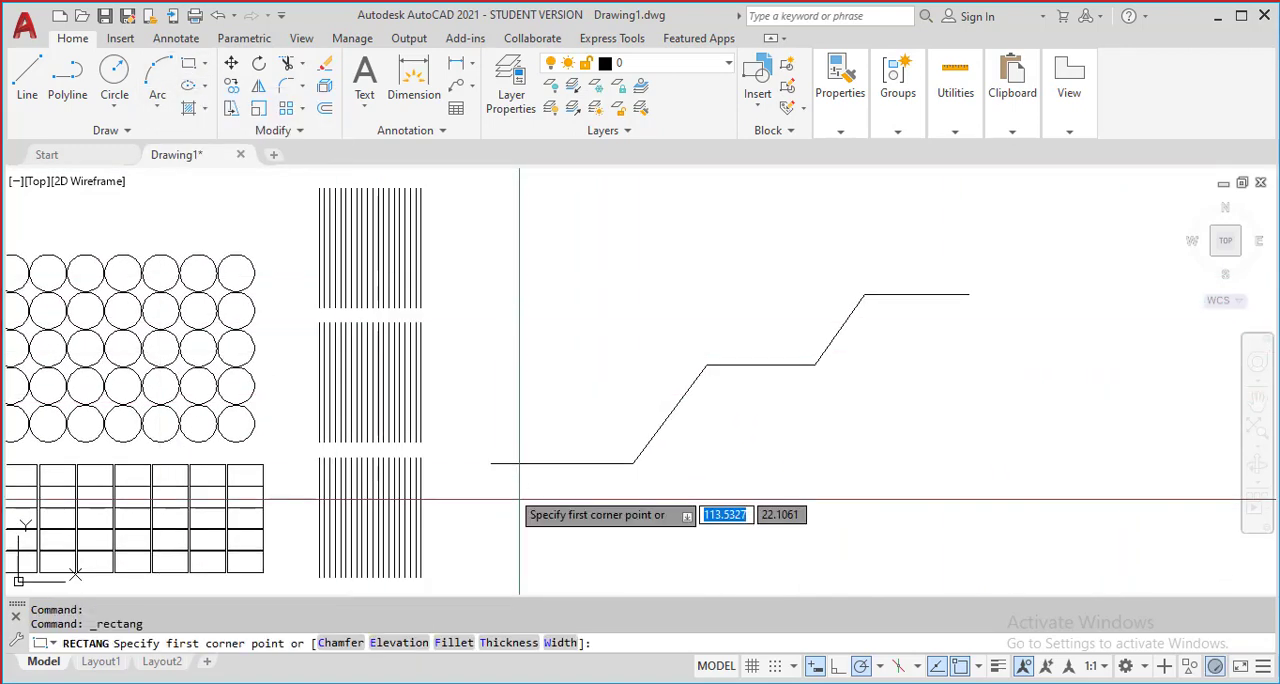
scroll(477, 455, up, 3)
click(477, 455)
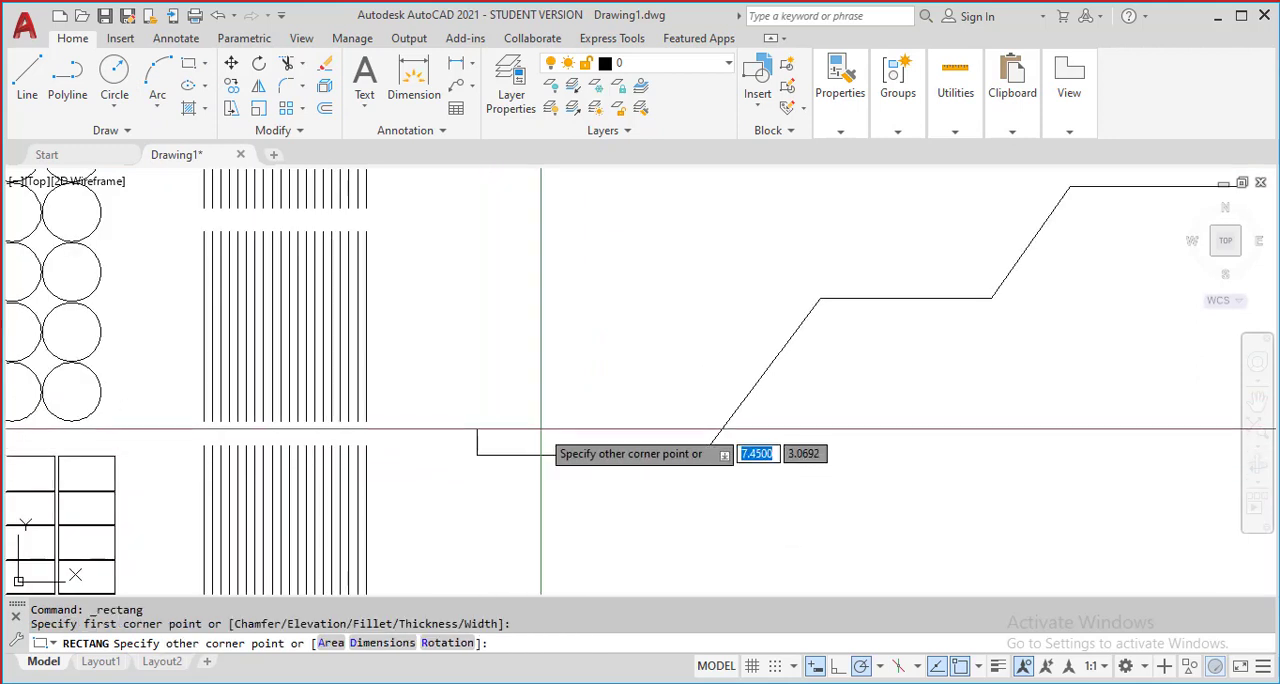
click(497, 347)
middle_drag(677, 429, 457, 464)
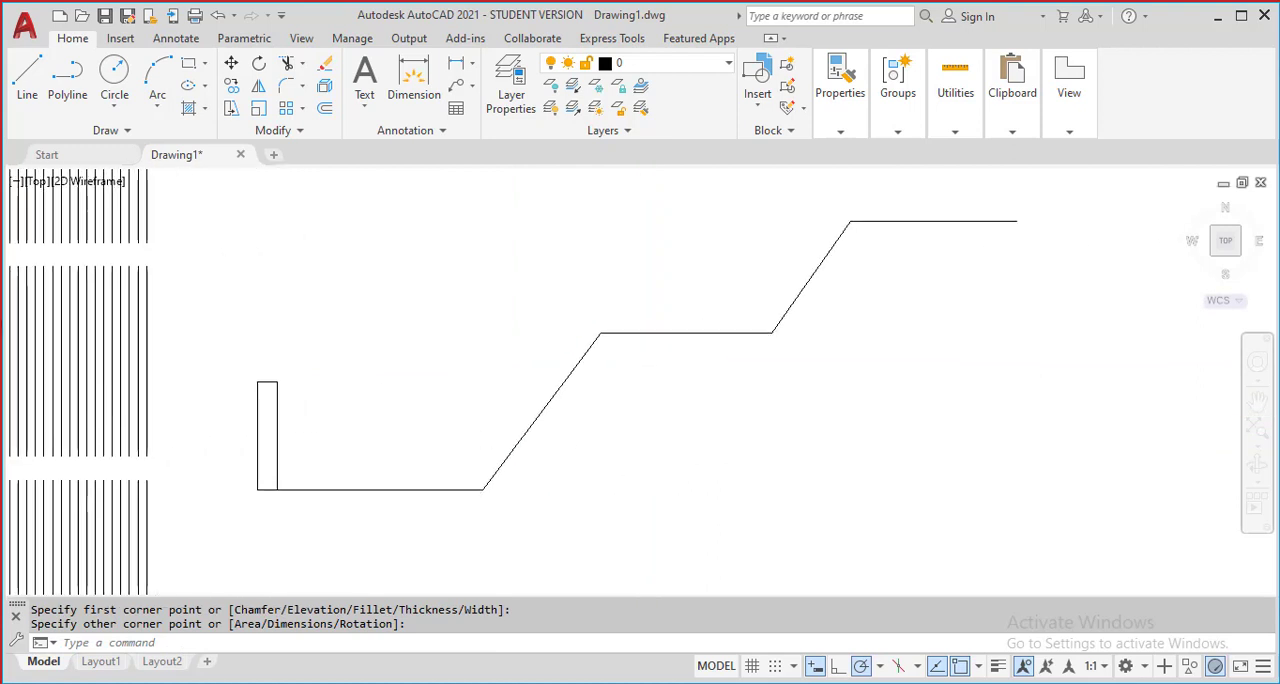
scroll(458, 434, down, 2)
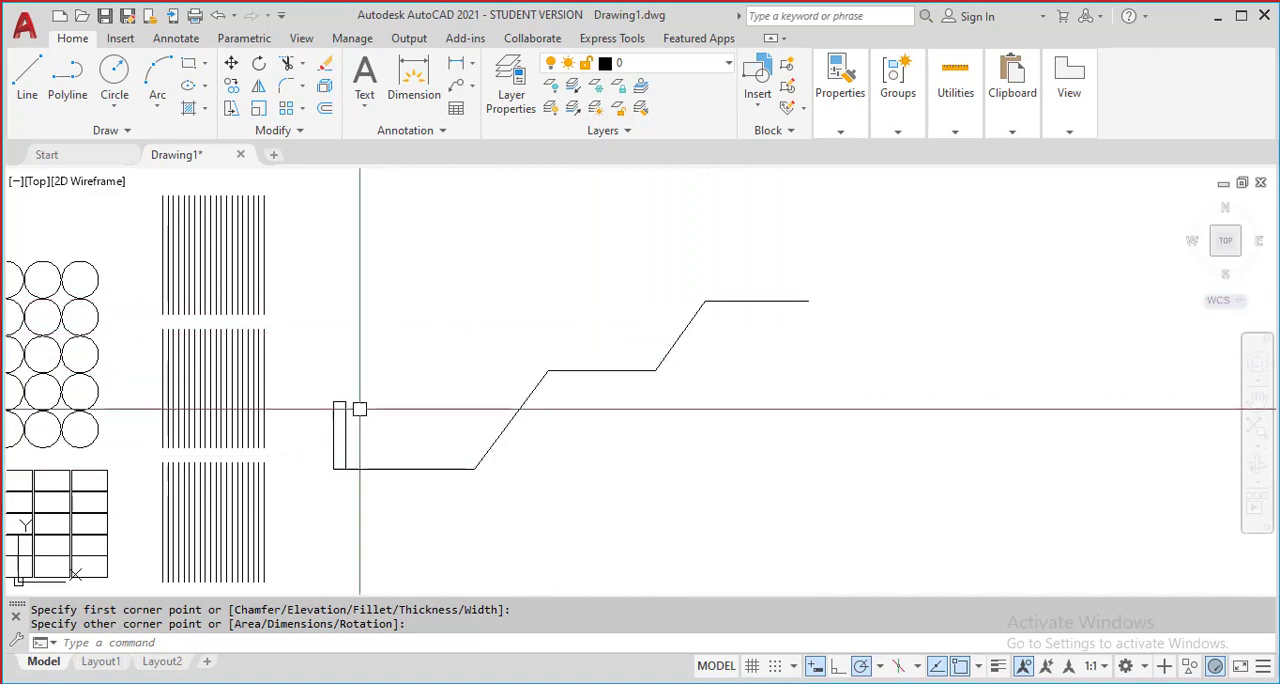
Create a path array of the narrow rectangle using the stepped polyline as the path curve
scroll(347, 287, up, 2)
middle_drag(344, 288, 311, 138)
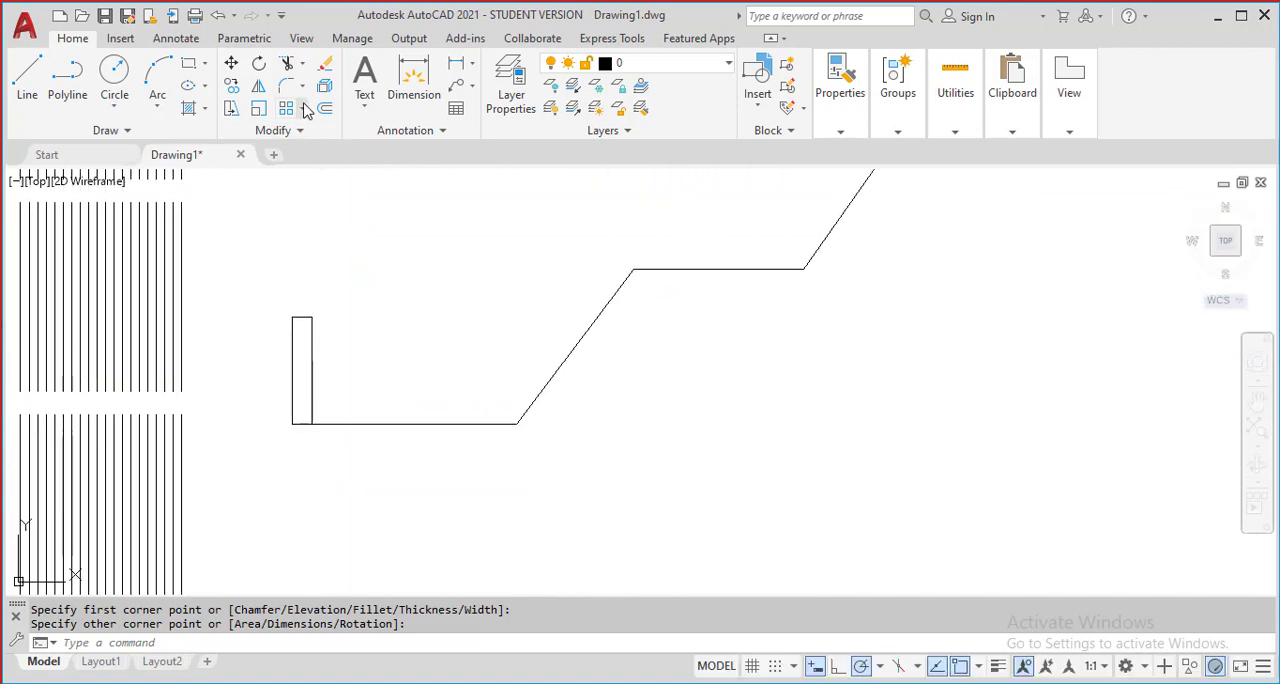
click(304, 109)
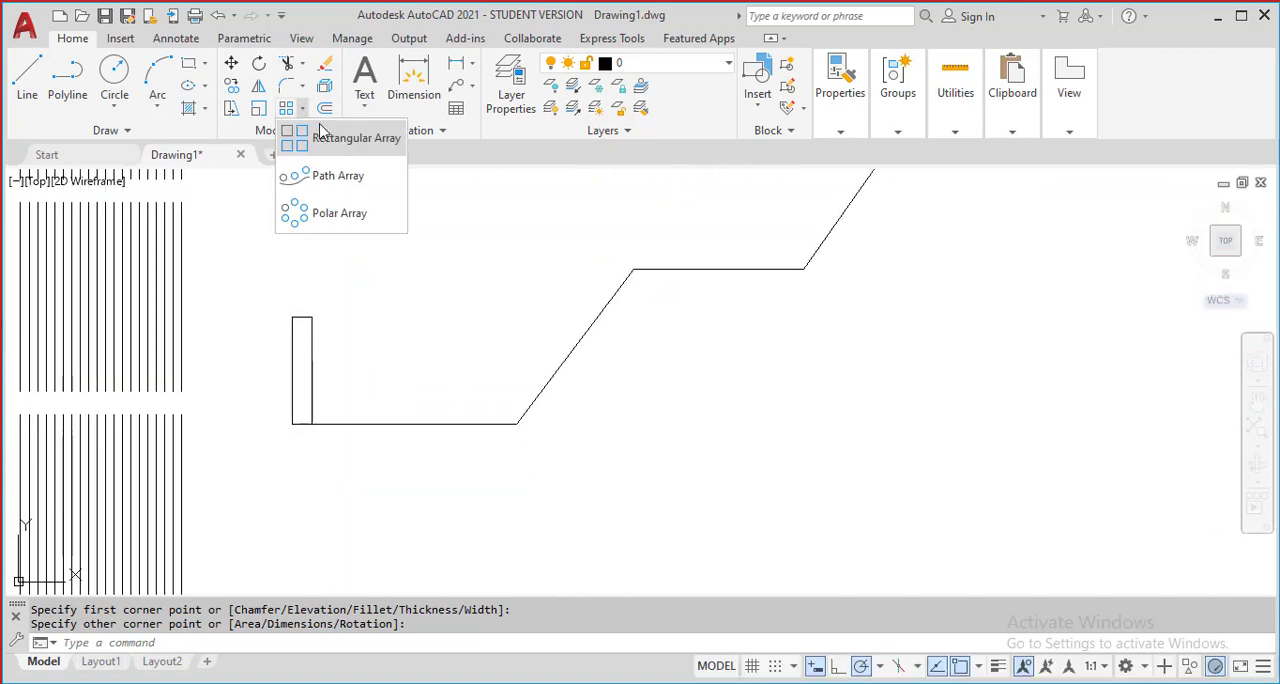
click(316, 179)
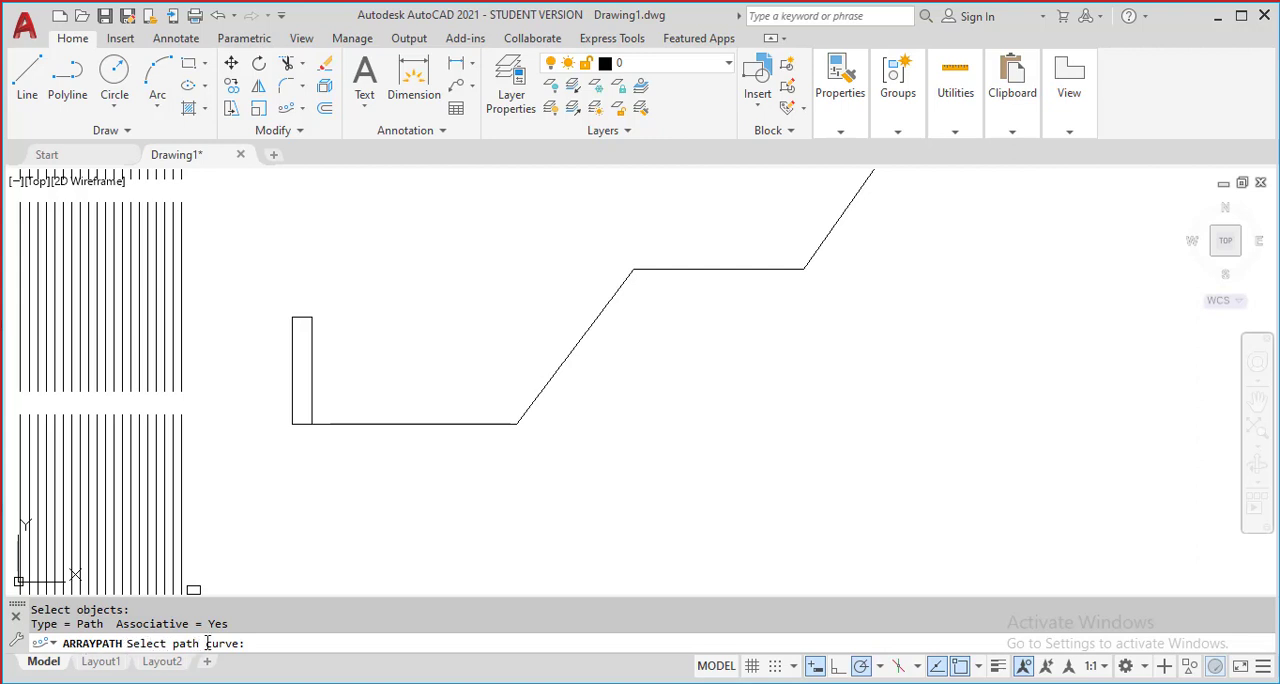
mouse_move(346, 455)
middle_down()
mouse_move(352, 475)
mouse_move(312, 499)
middle_up()
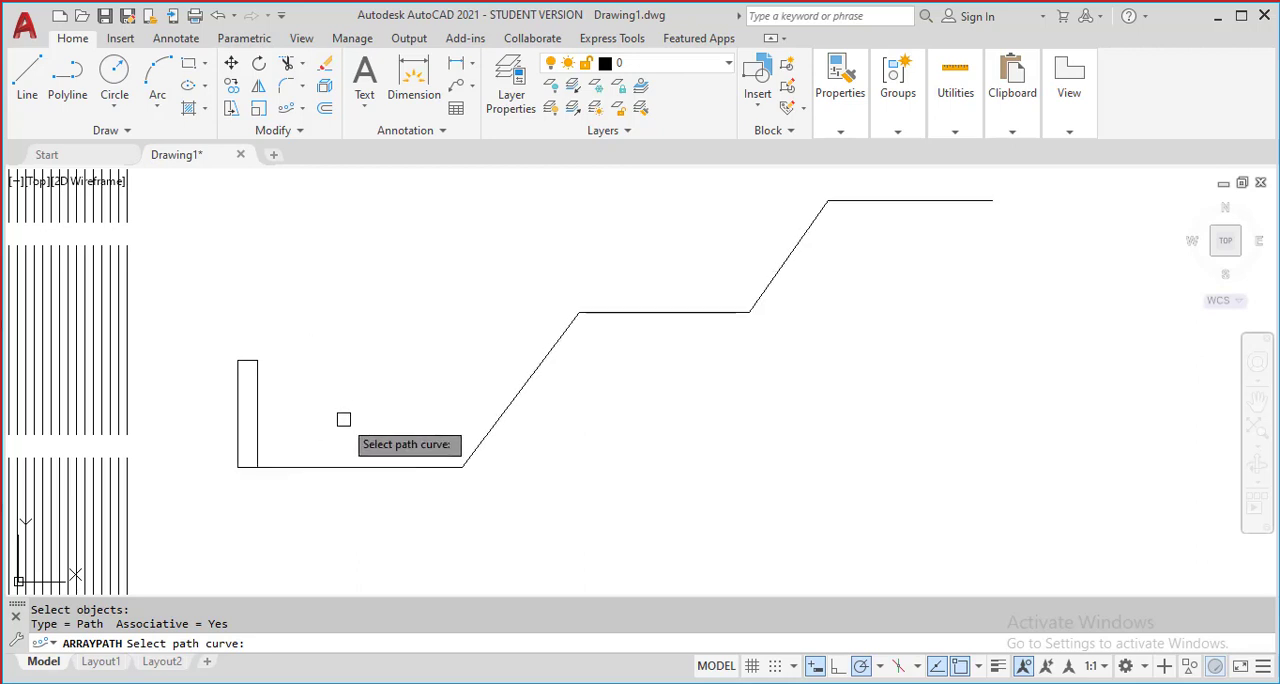
scroll(343, 419, up, 2)
middle_drag(343, 419, 328, 372)
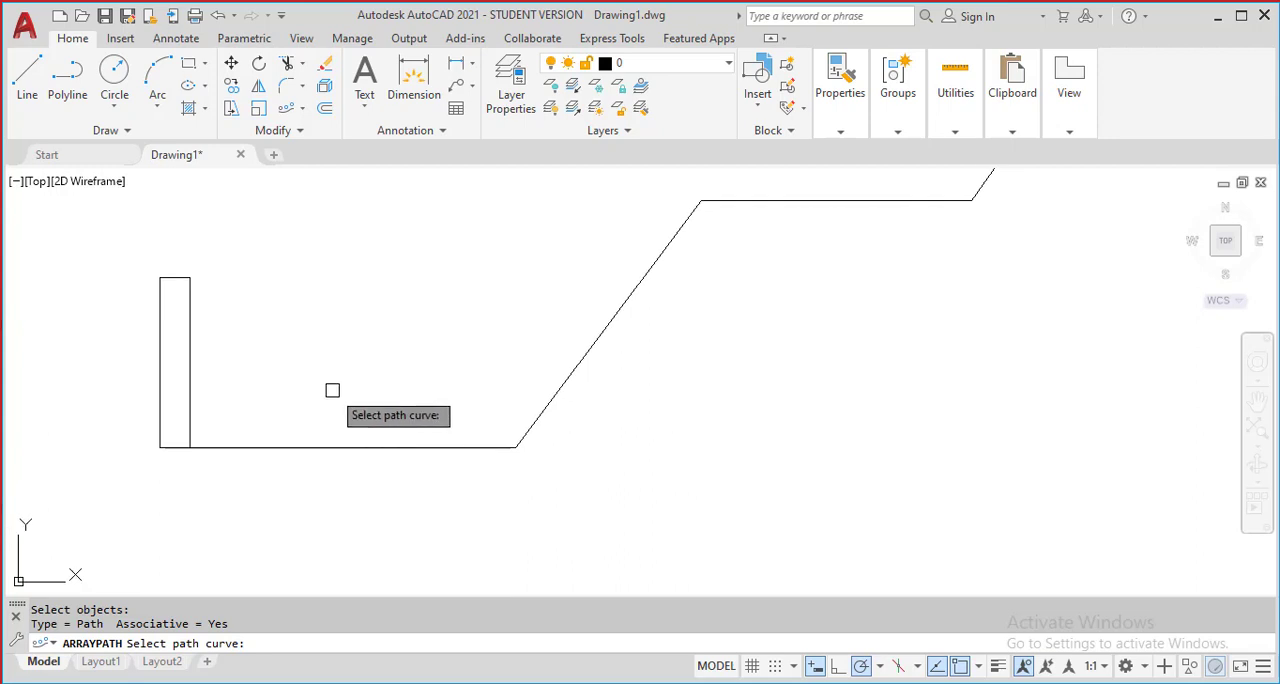
scroll(360, 440, down, 2)
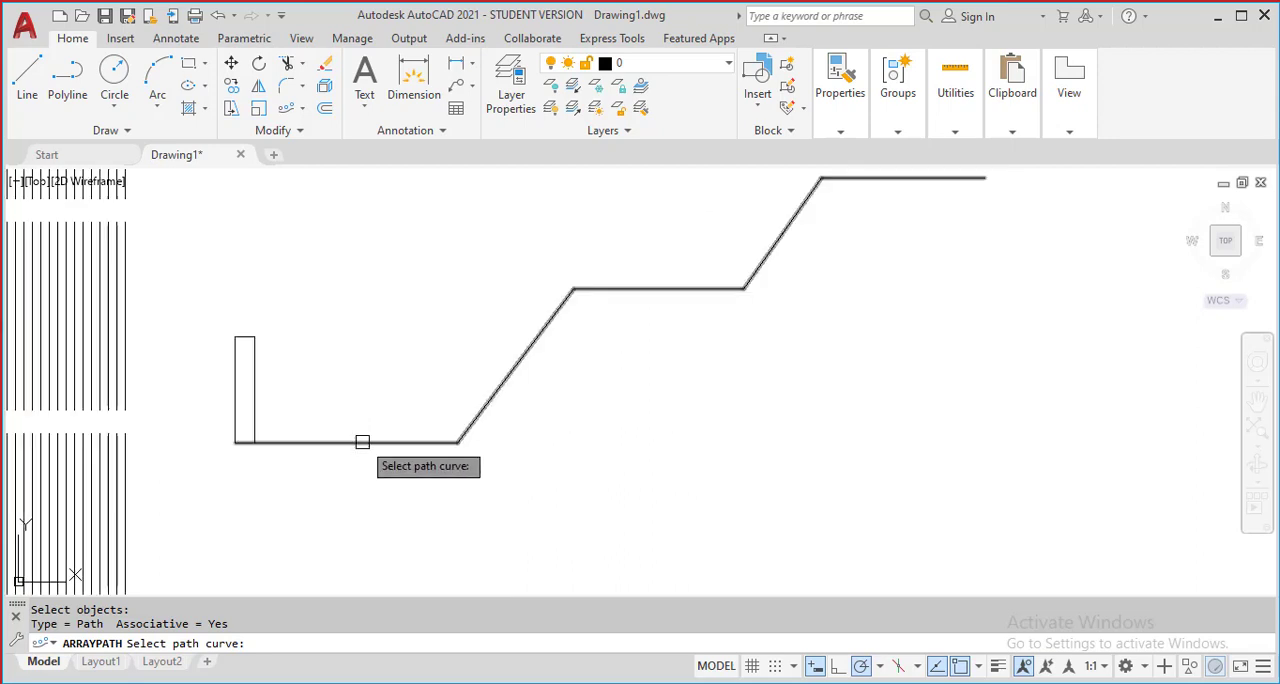
scroll(349, 474, down, 2)
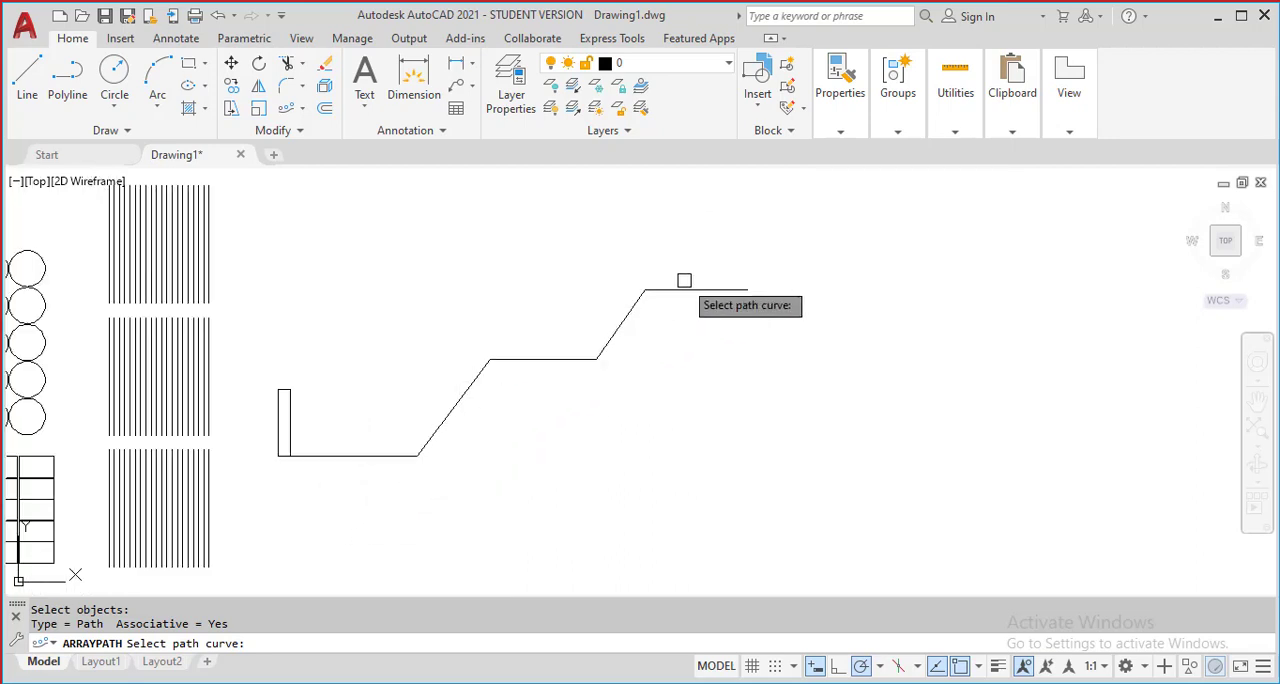
click(341, 457)
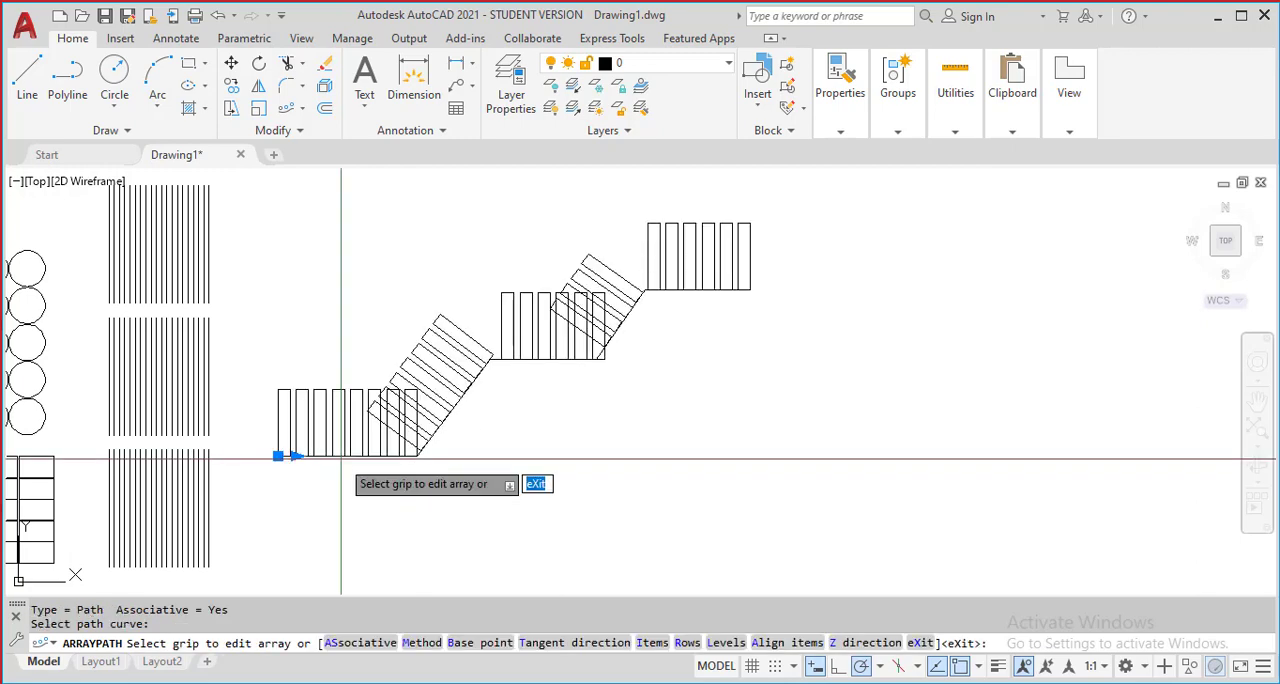
Enable a manual item count for the path array and set the number of items to 10
scroll(477, 464, up, 2)
mouse_move(484, 468)
middle_down()
mouse_move(526, 526)
mouse_move(584, 539)
middle_up()
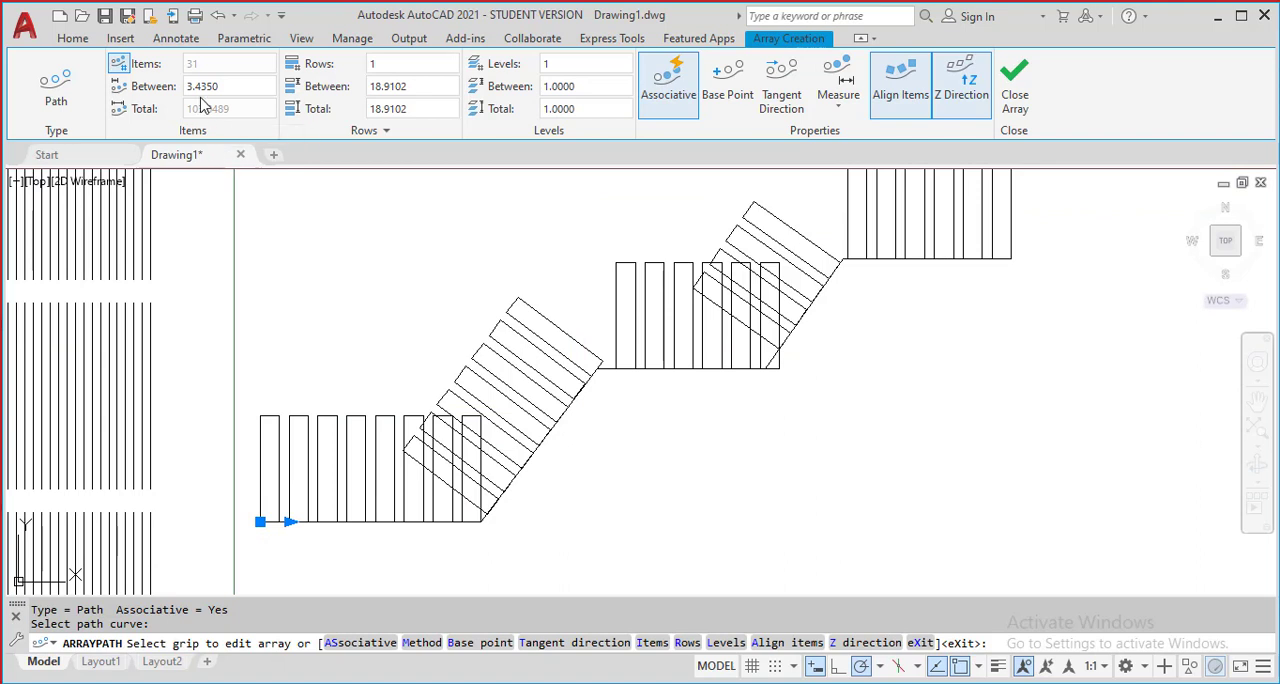
click(121, 86)
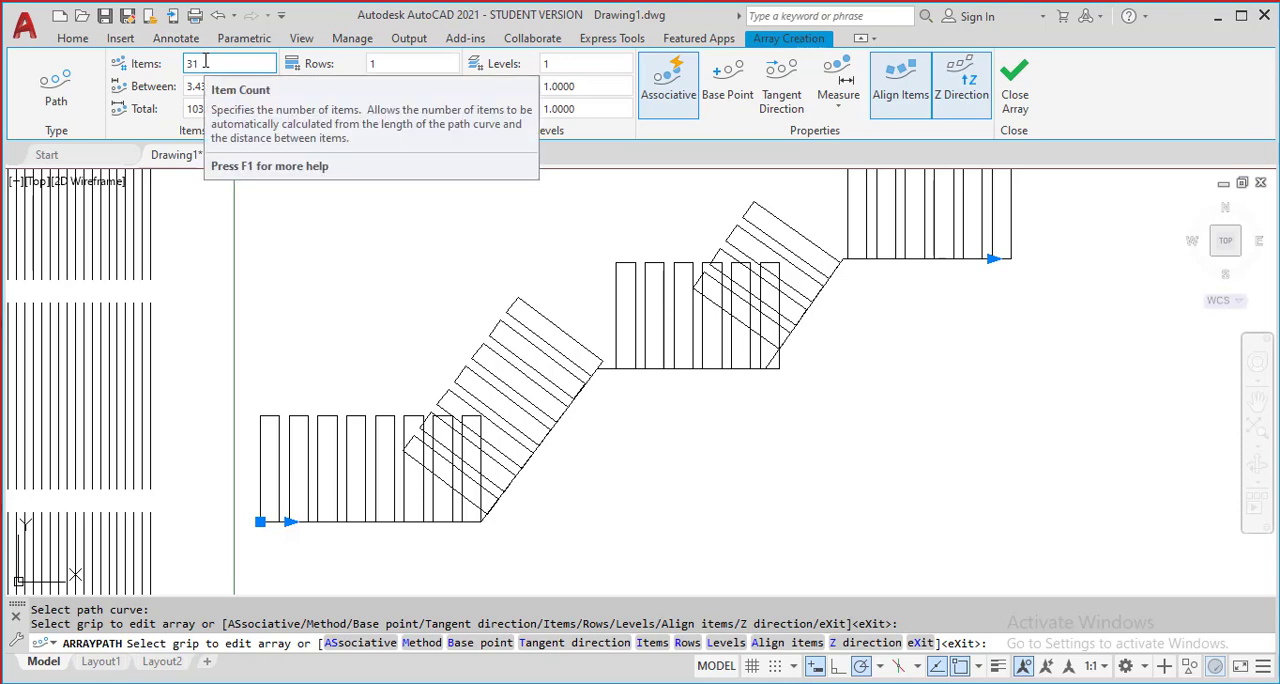
click(205, 62)
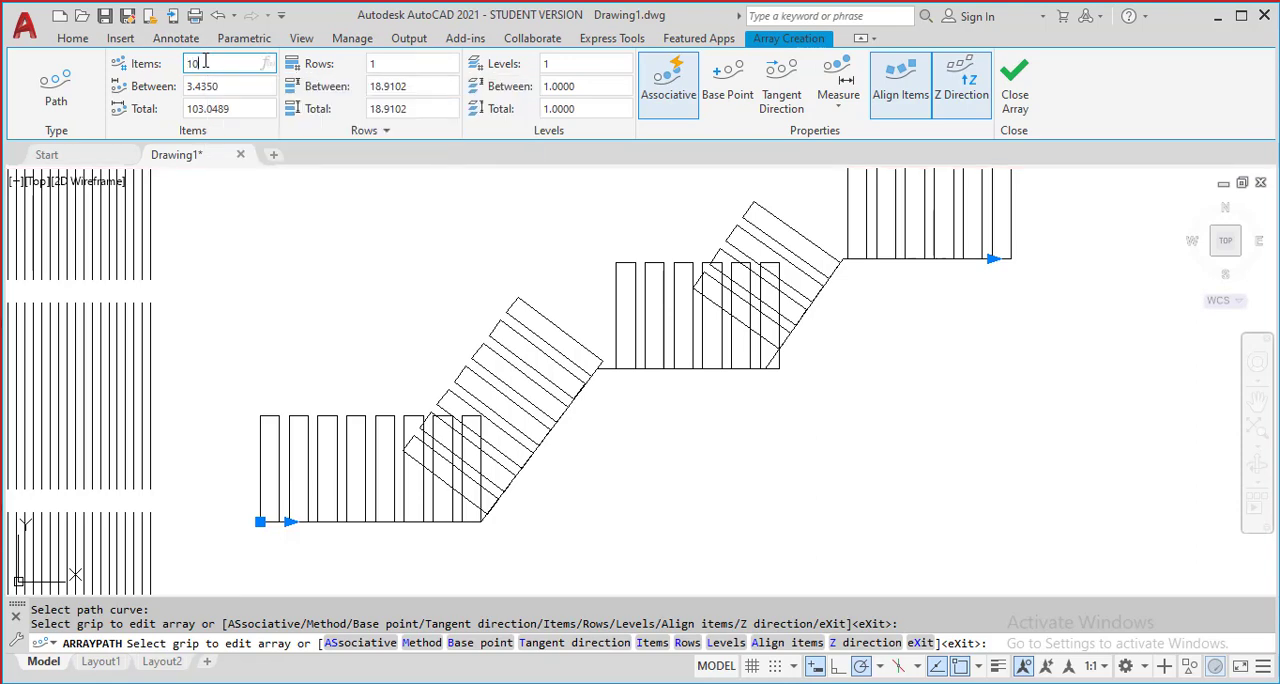
text(10)
key(Return)
scroll(605, 260, down, 2)
scroll(511, 360, up, 2)
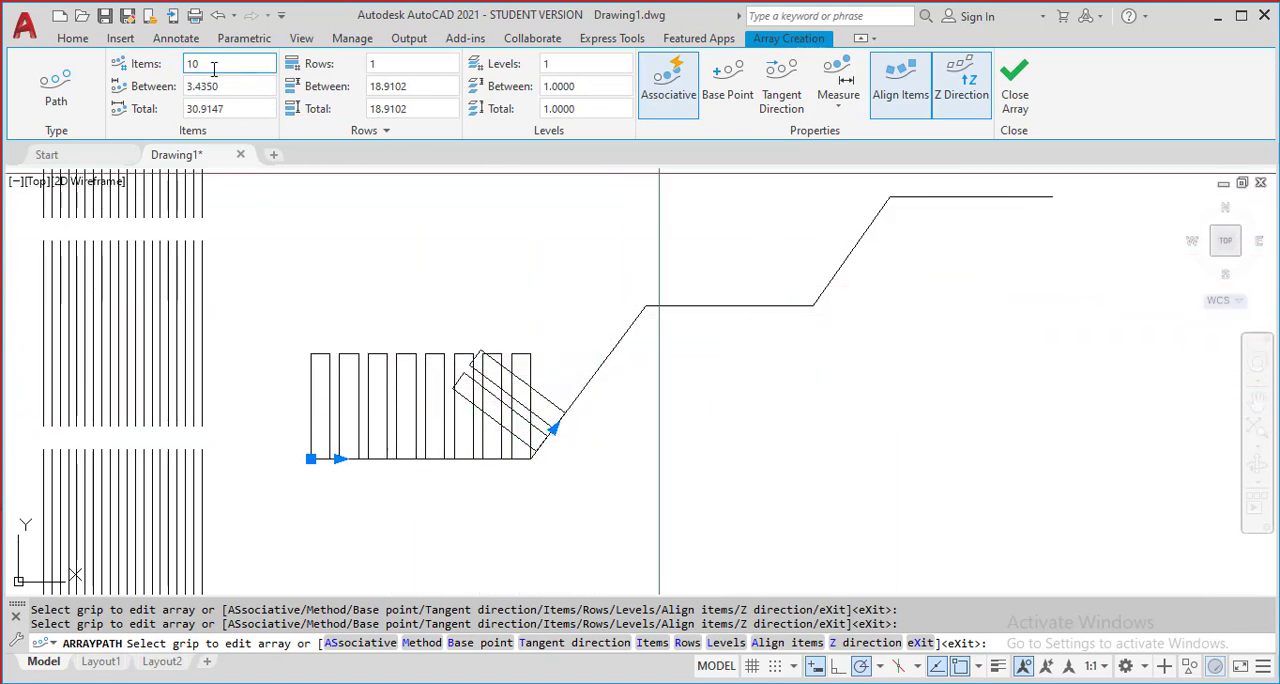
Return the path array to an automatically calculated item count so the rectangles fill the whole polyline
click(118, 64)
scroll(418, 260, down, 2)
mouse_move(484, 268)
middle_down()
mouse_move(449, 349)
mouse_move(425, 362)
middle_up()
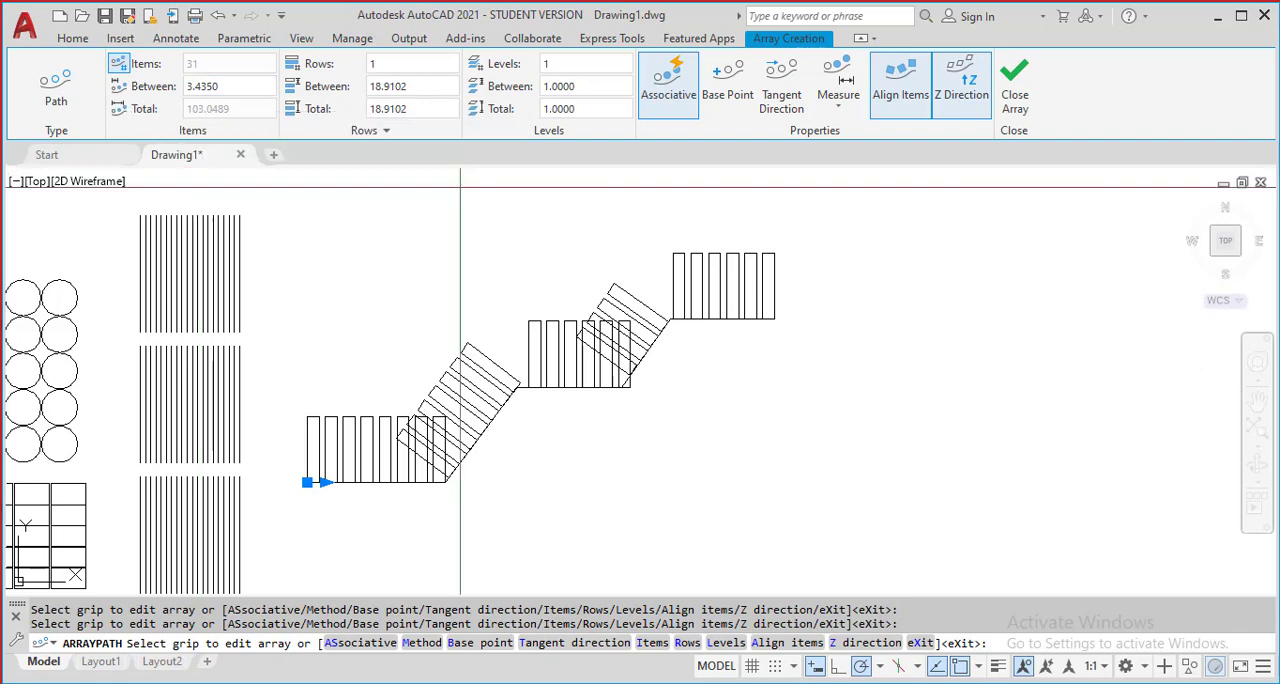
Set the spacing between the rectangles of the path array to 5
scroll(494, 395, up, 2)
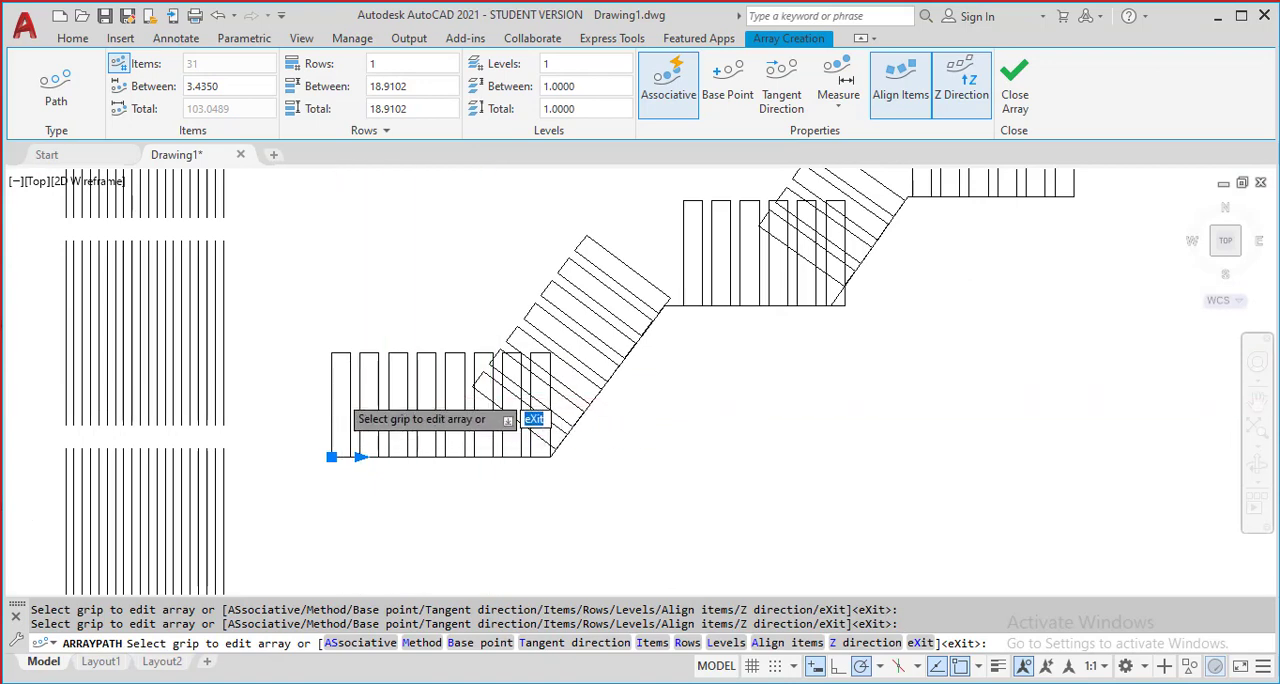
scroll(340, 390, up, 2)
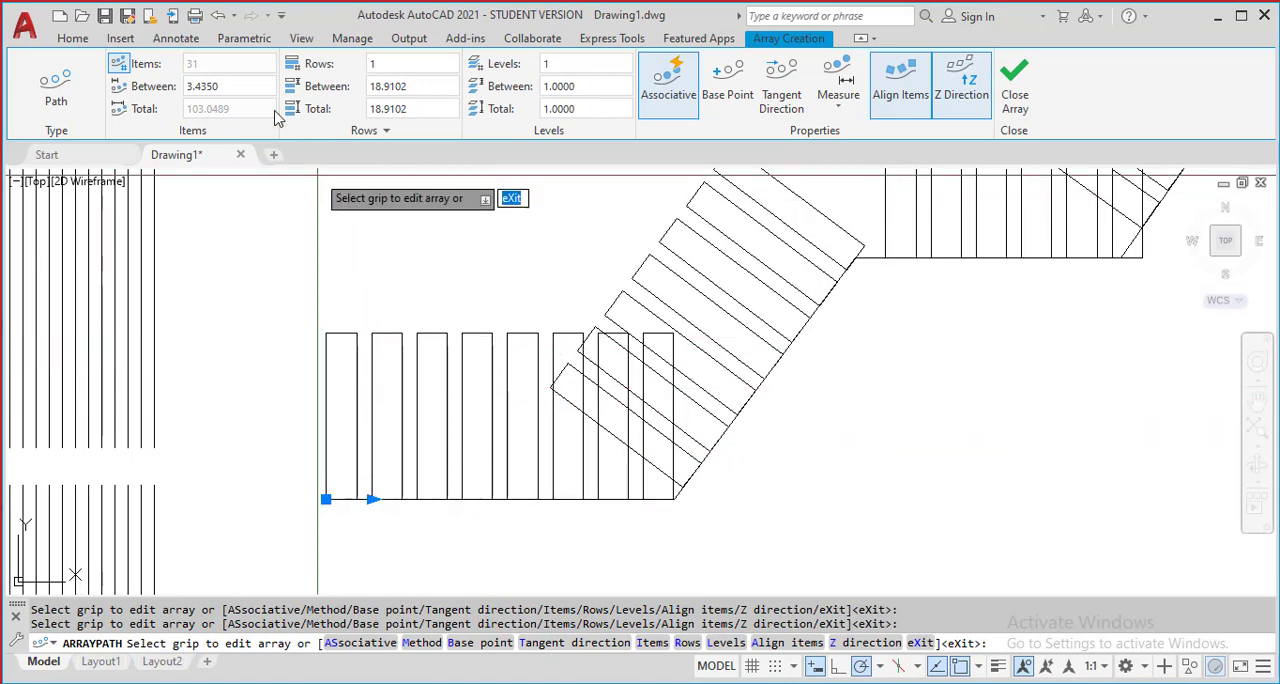
click(222, 90)
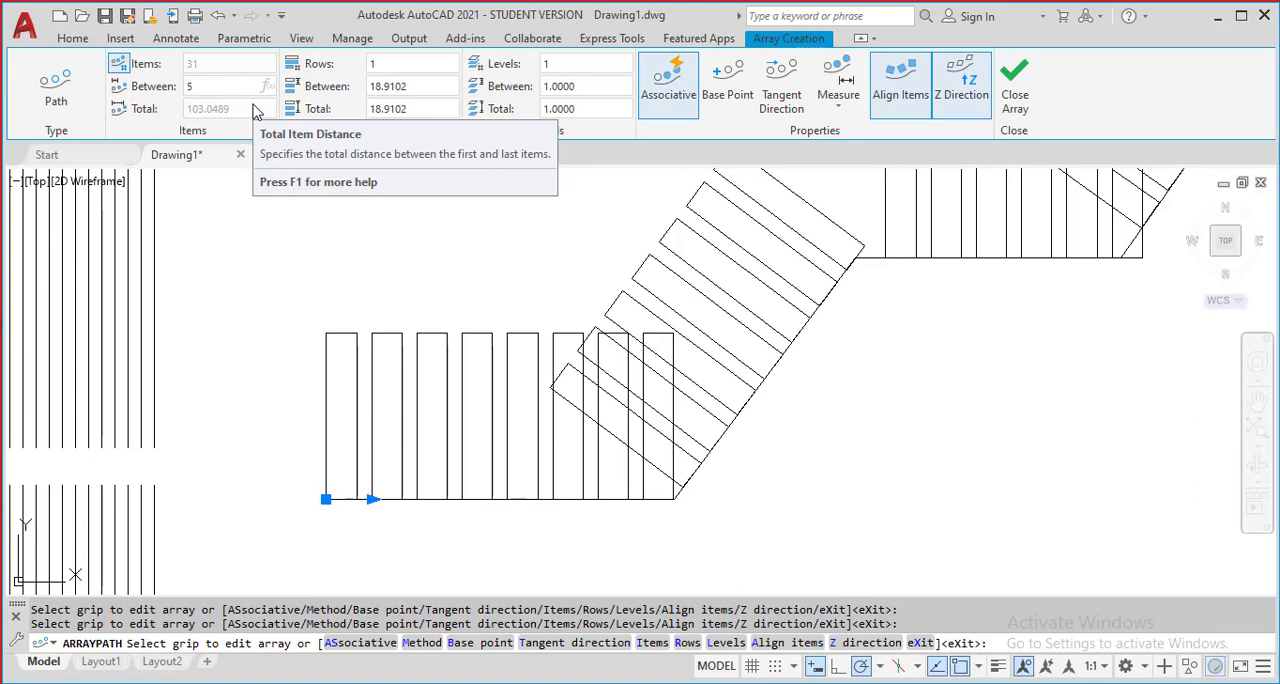
text(5)
key(Return)
scroll(684, 420, down, 5)
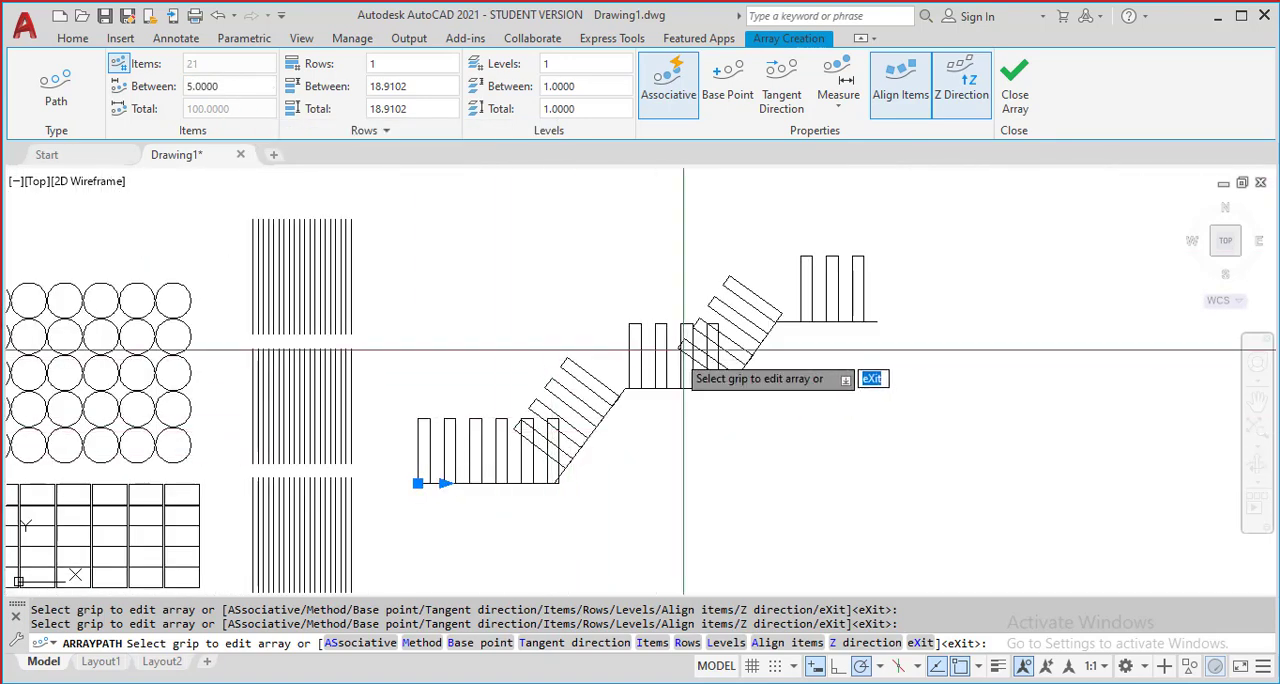
Set the spacing between the rectangles along the path to 10
scroll(866, 294, up, 3)
middle_drag(629, 345, 785, 259)
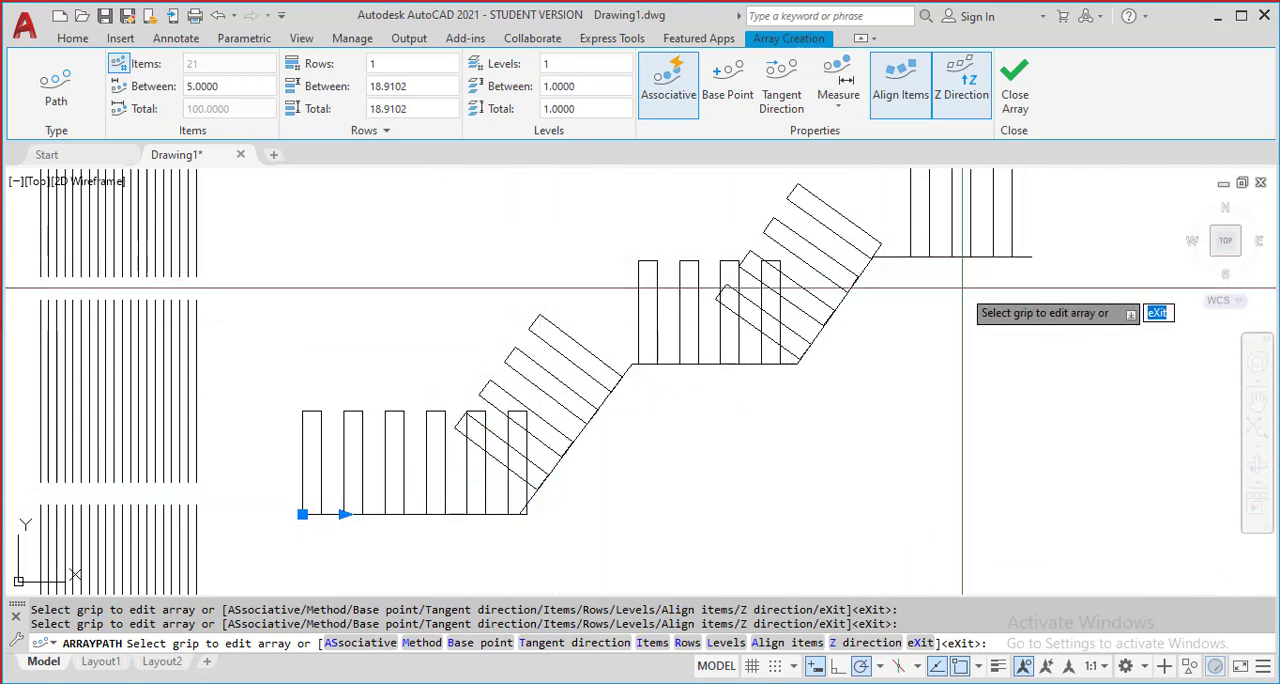
click(240, 86)
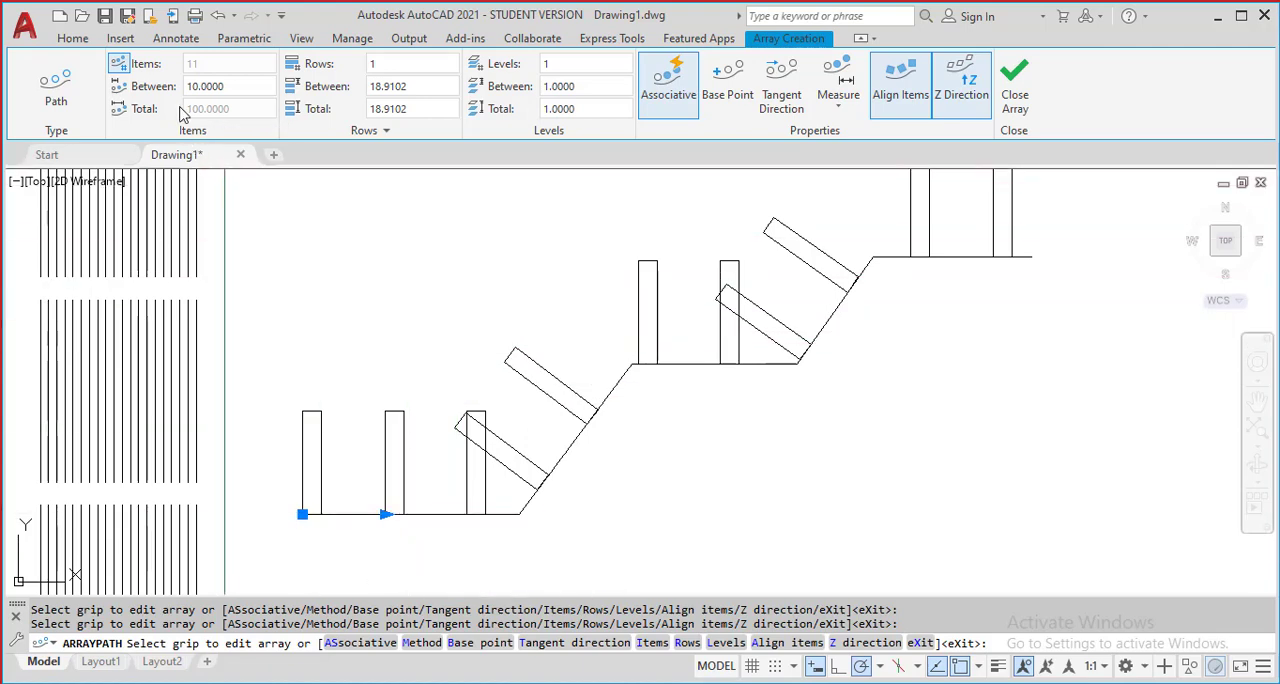
scroll(386, 520, down, 4)
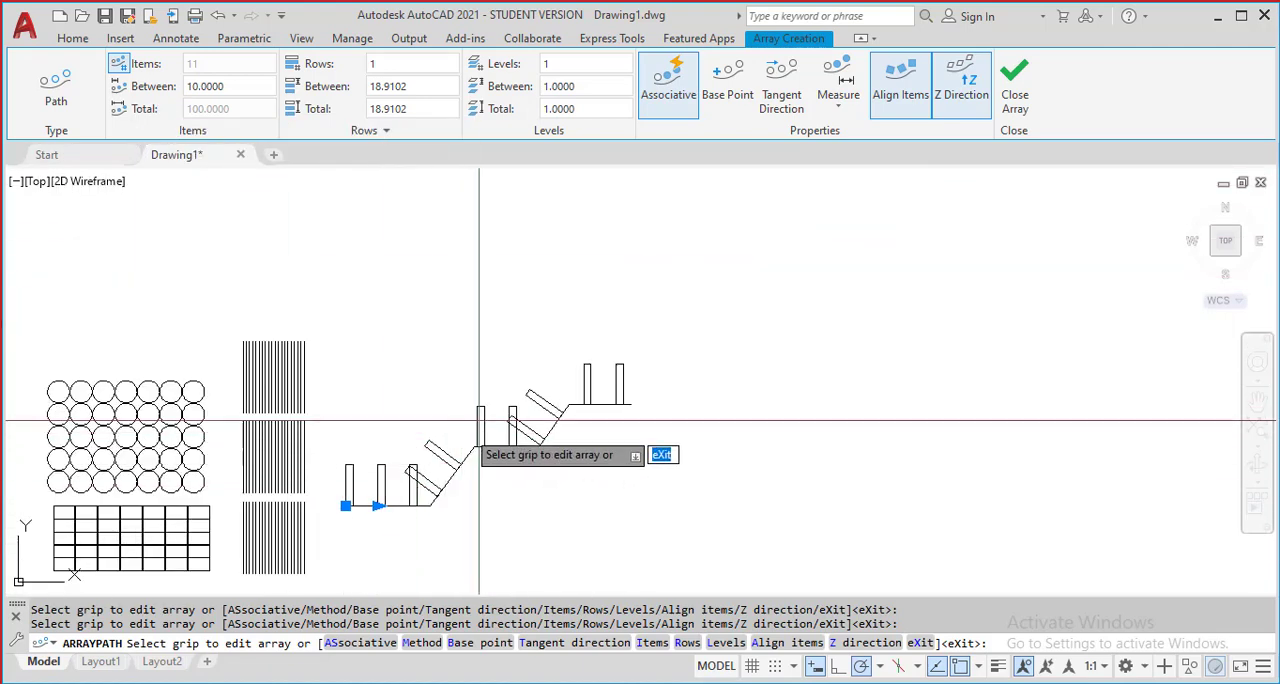
Try a manual count of 5 items on the path array and return it to the automatically calculated count
click(119, 64)
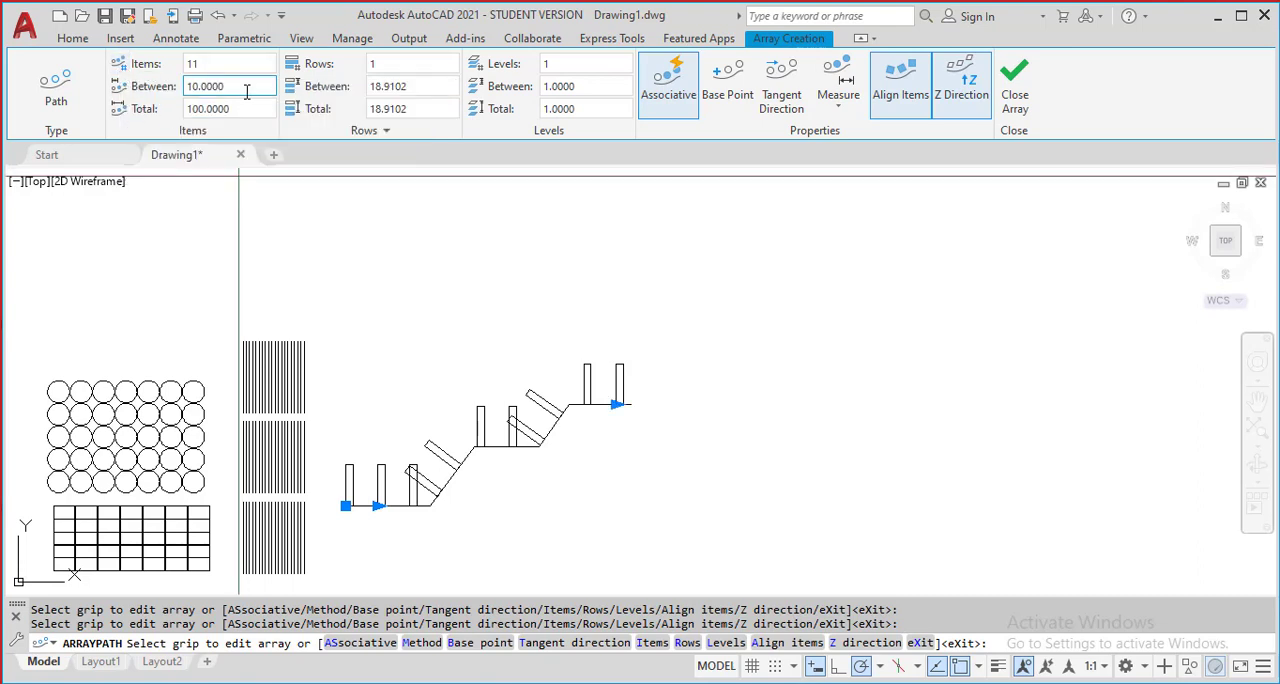
scroll(490, 462, up, 3)
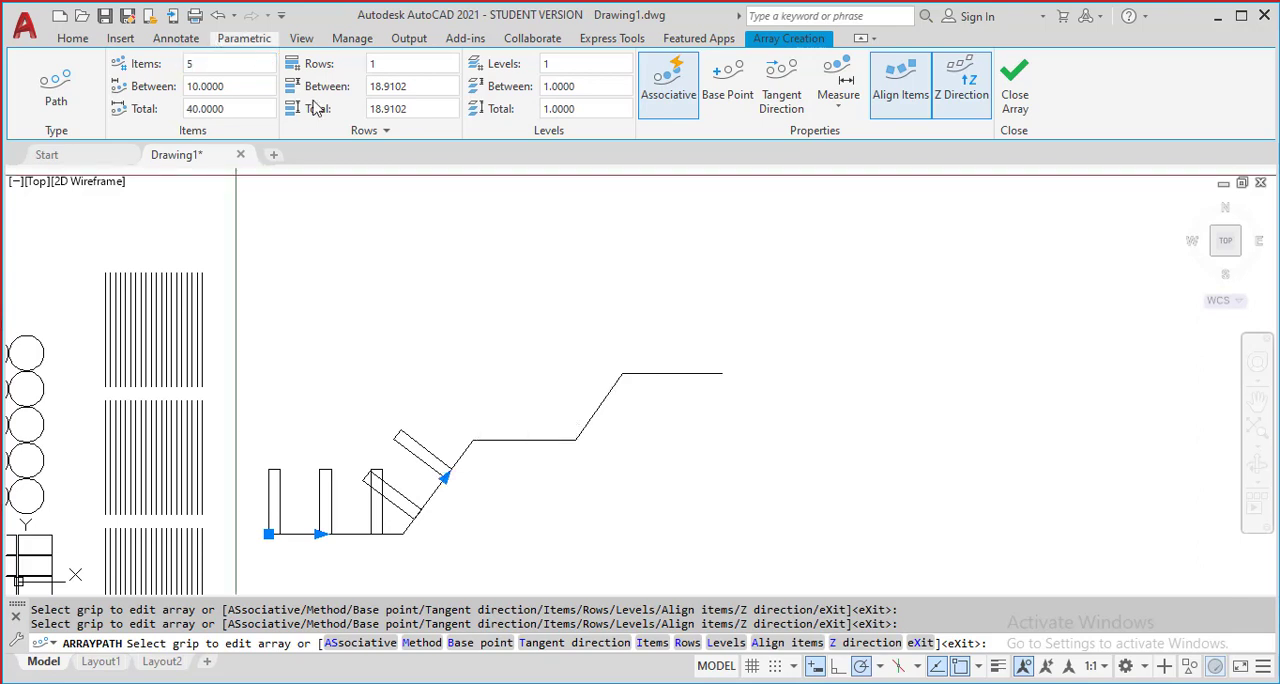
scroll(366, 510, up, 3)
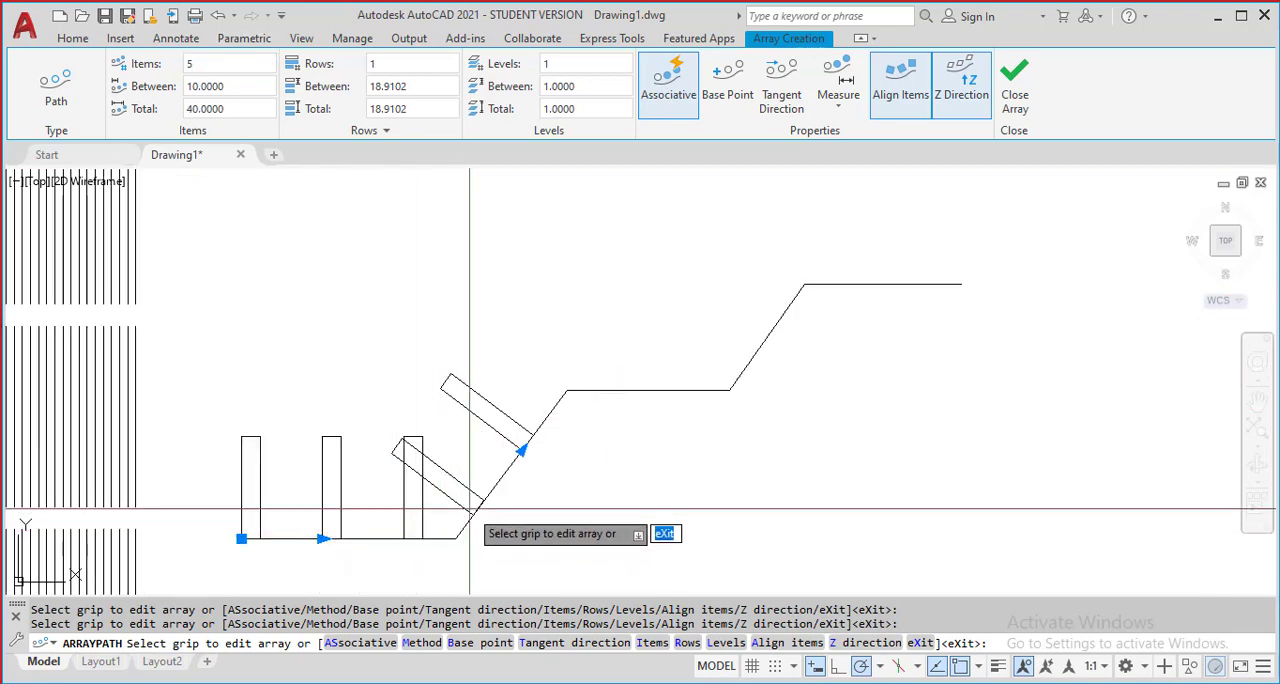
click(118, 64)
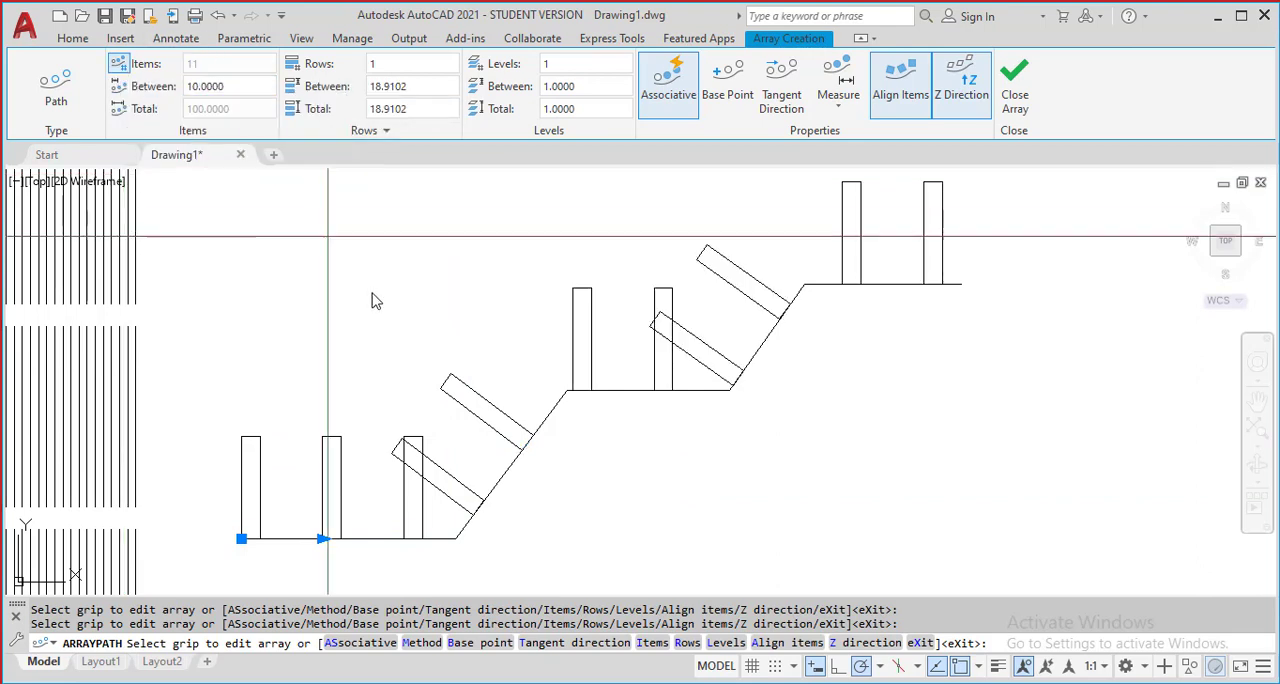
Set the number of rows of the rectangle path array to 3 and finish the array
scroll(377, 296, down, 4)
middle_drag(402, 308, 391, 407)
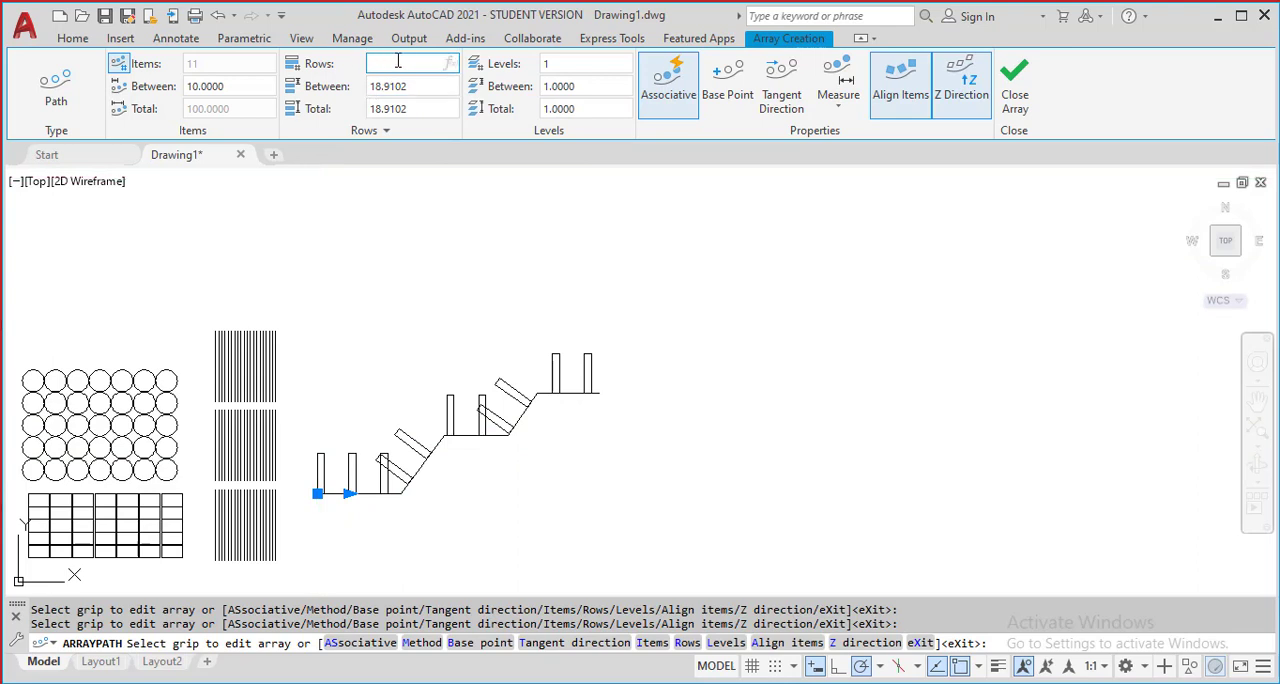
key(Return)
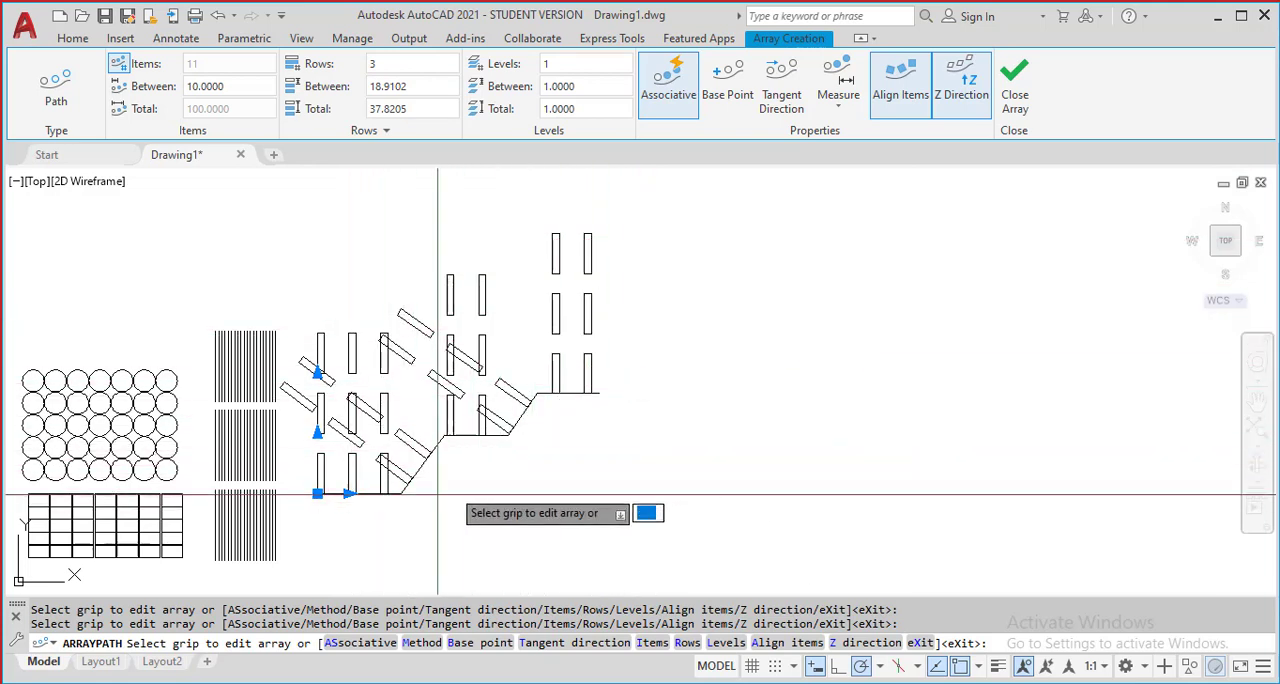
key(Return)
Draw a horizontal line about 220 units long above all the existing arrays
scroll(651, 394, down, 6)
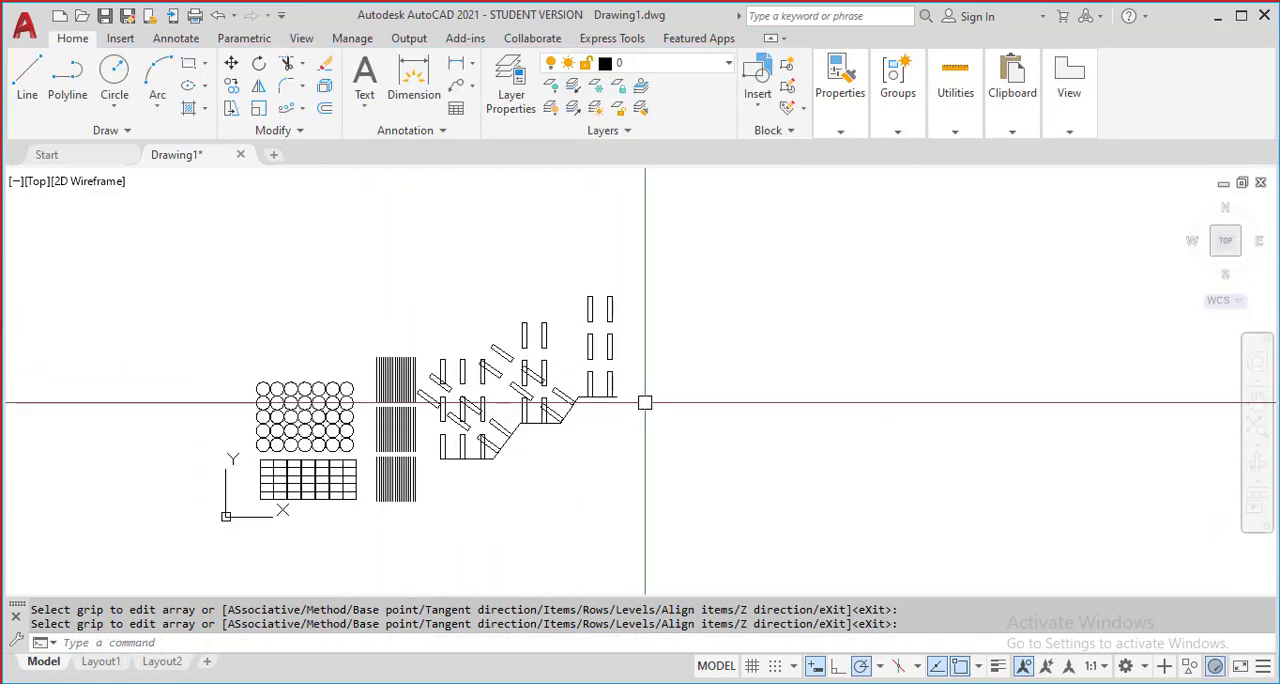
scroll(452, 386, down, 5)
scroll(146, 342, up, 6)
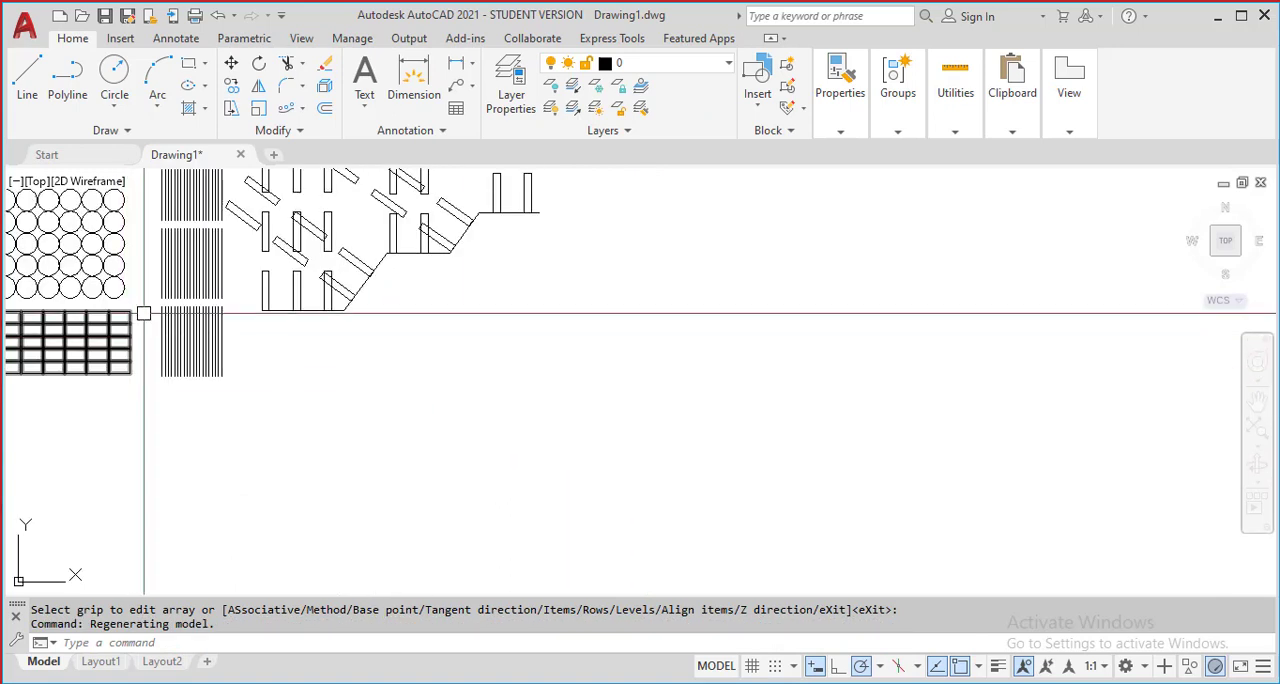
scroll(146, 314, down, 2)
mouse_move(184, 337)
middle_down()
mouse_move(368, 443)
mouse_move(390, 488)
middle_up()
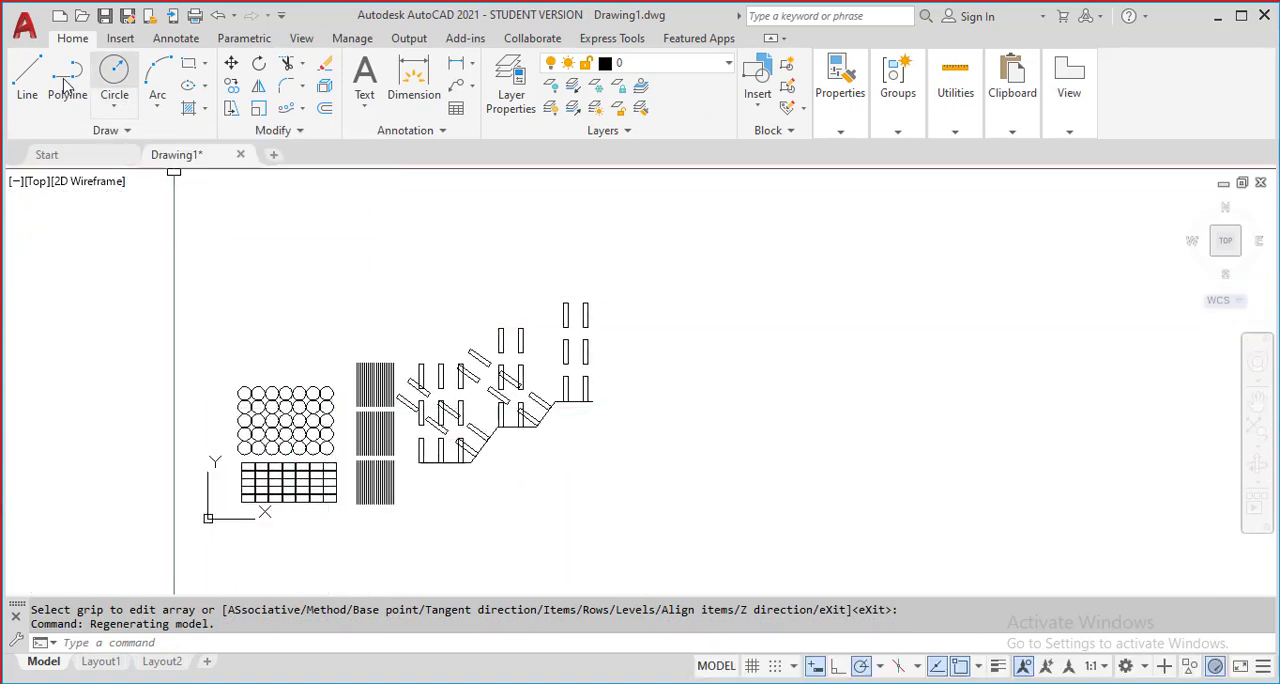
click(26, 84)
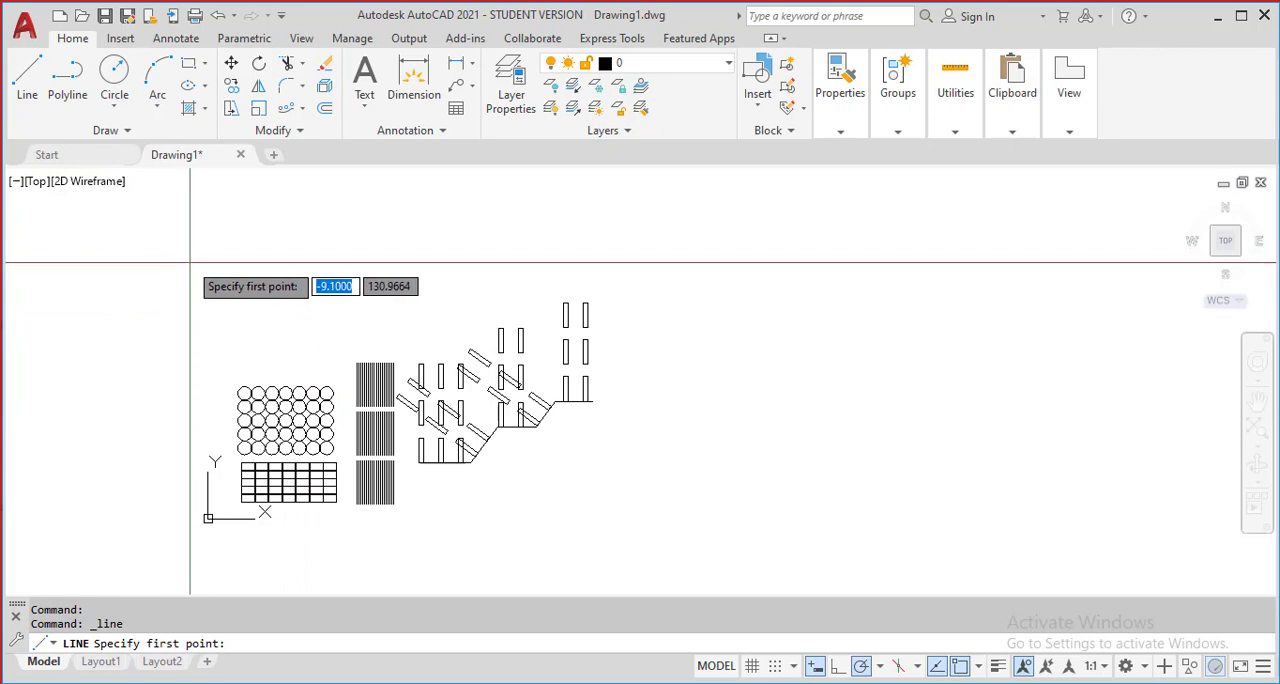
click(188, 263)
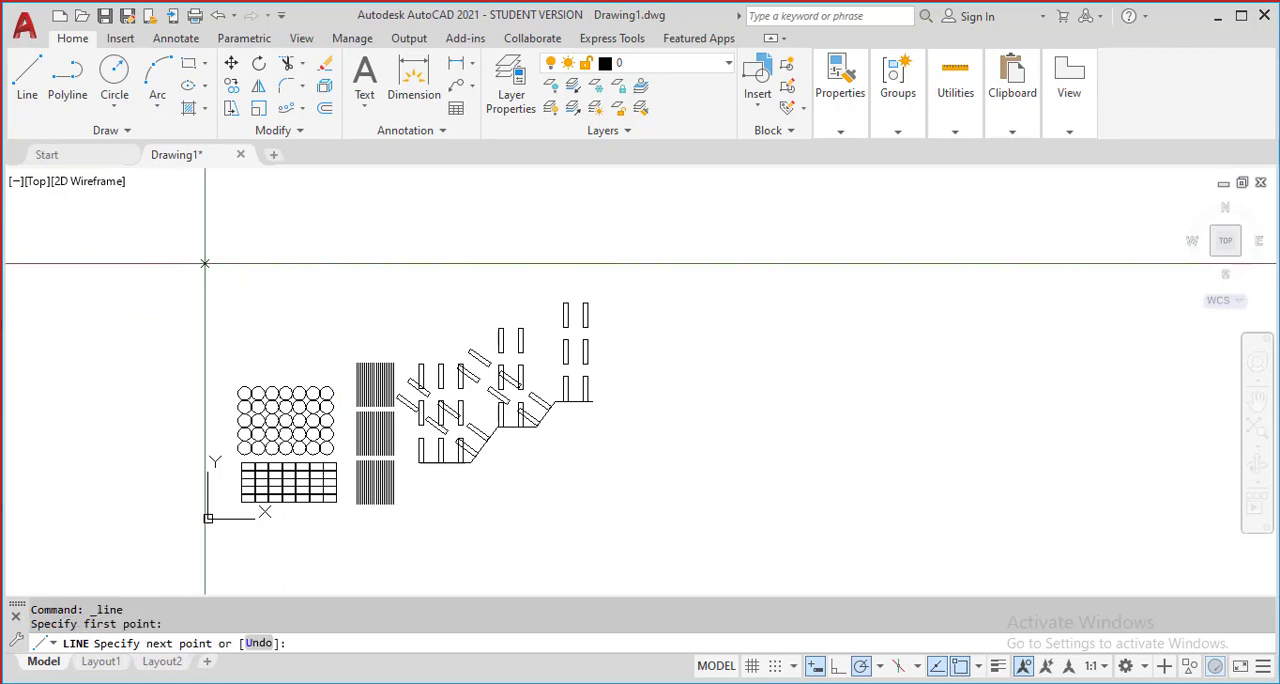
click(615, 263)
Draw a small circle by centre and radius, centred on the left endpoint of the new horizontal line
mouse_move(244, 229)
middle_down()
mouse_move(335, 265)
mouse_move(231, 275)
middle_up()
scroll(335, 265, up, 2)
click(114, 106)
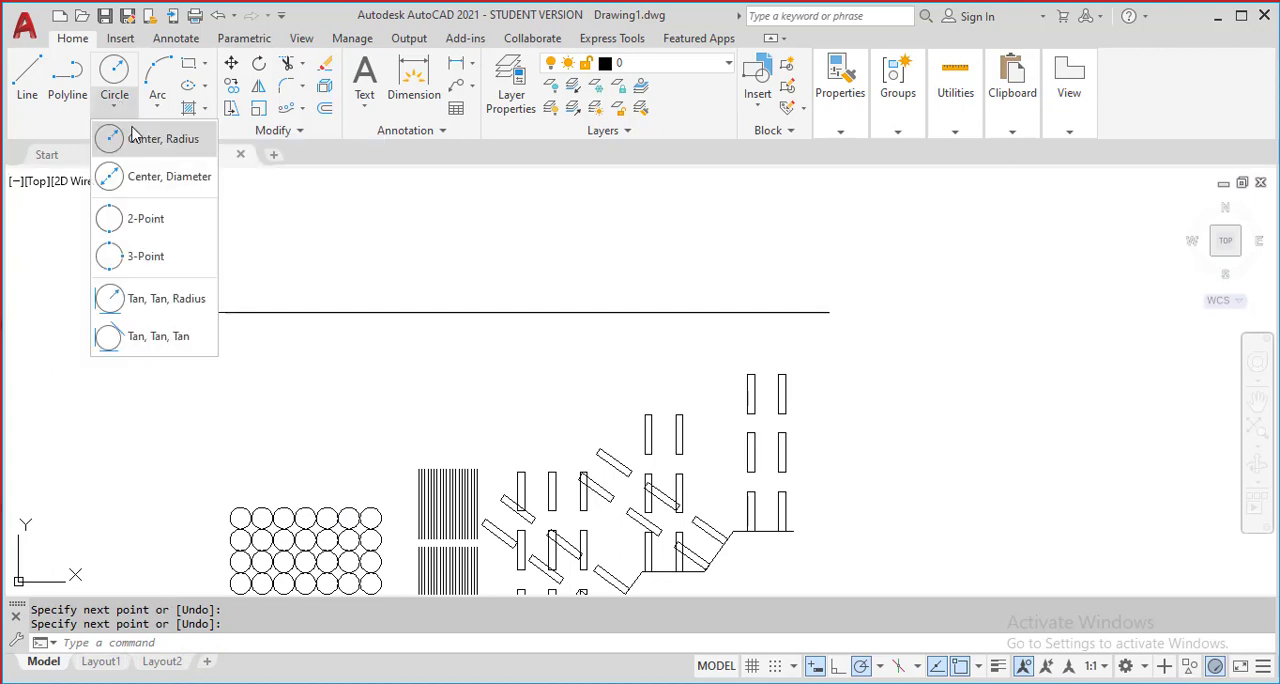
scroll(143, 329, up, 5)
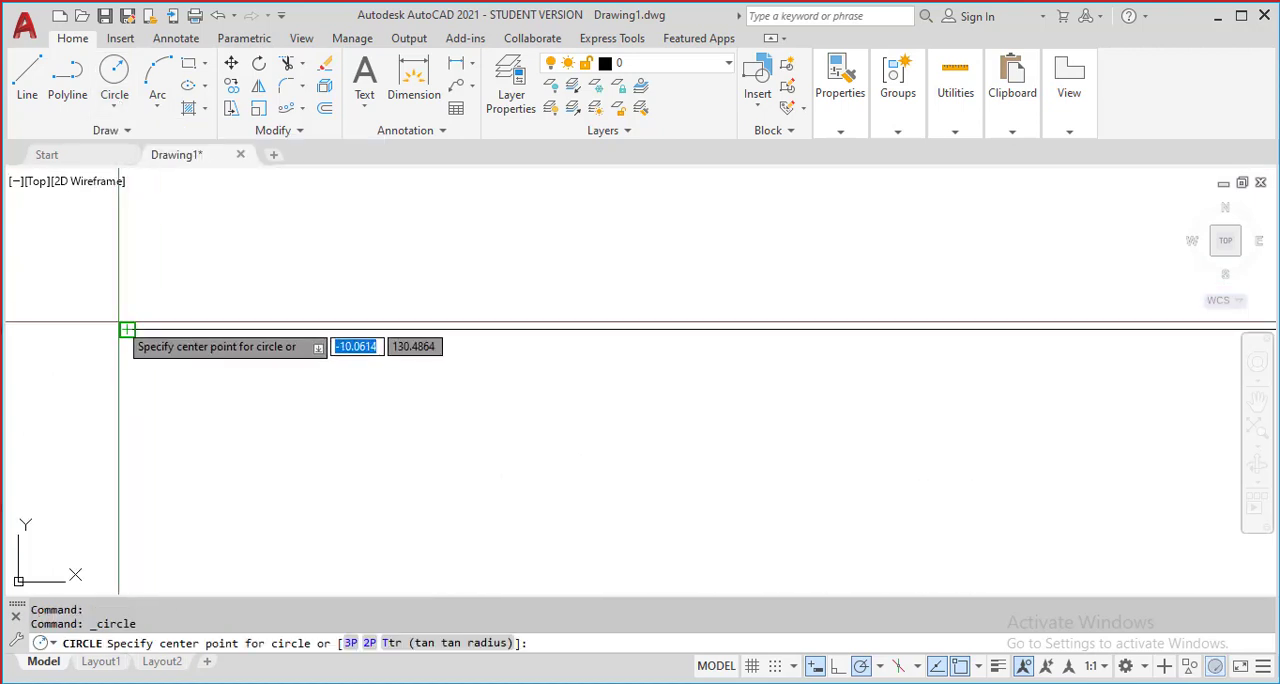
click(125, 328)
click(147, 267)
Move the circle from its bottom quadrant to the line's left endpoint so that it rests on the line
click(195, 403)
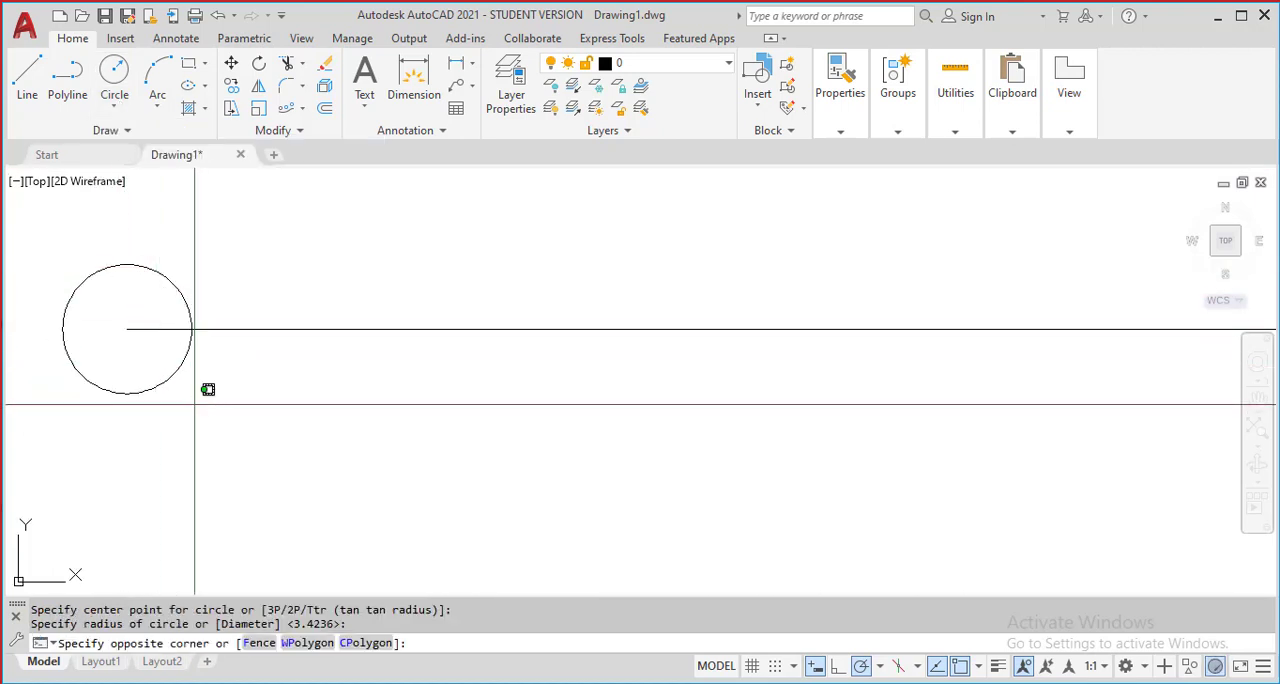
click(122, 377)
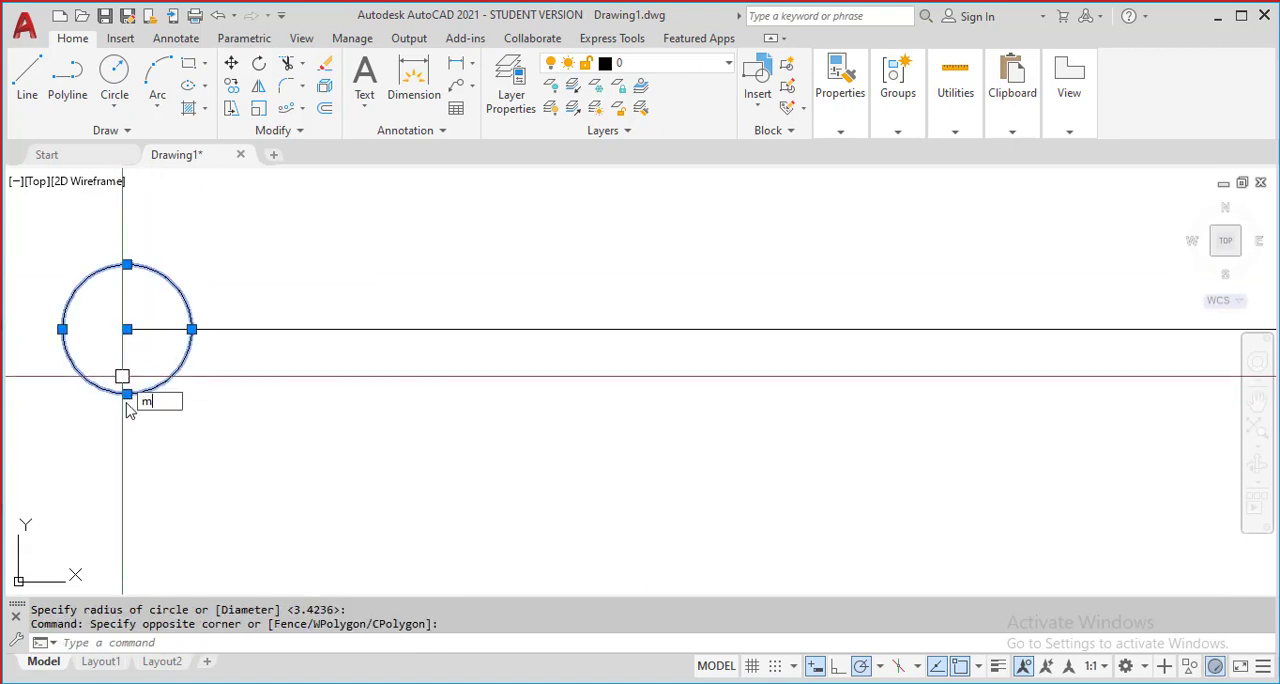
key(Return)
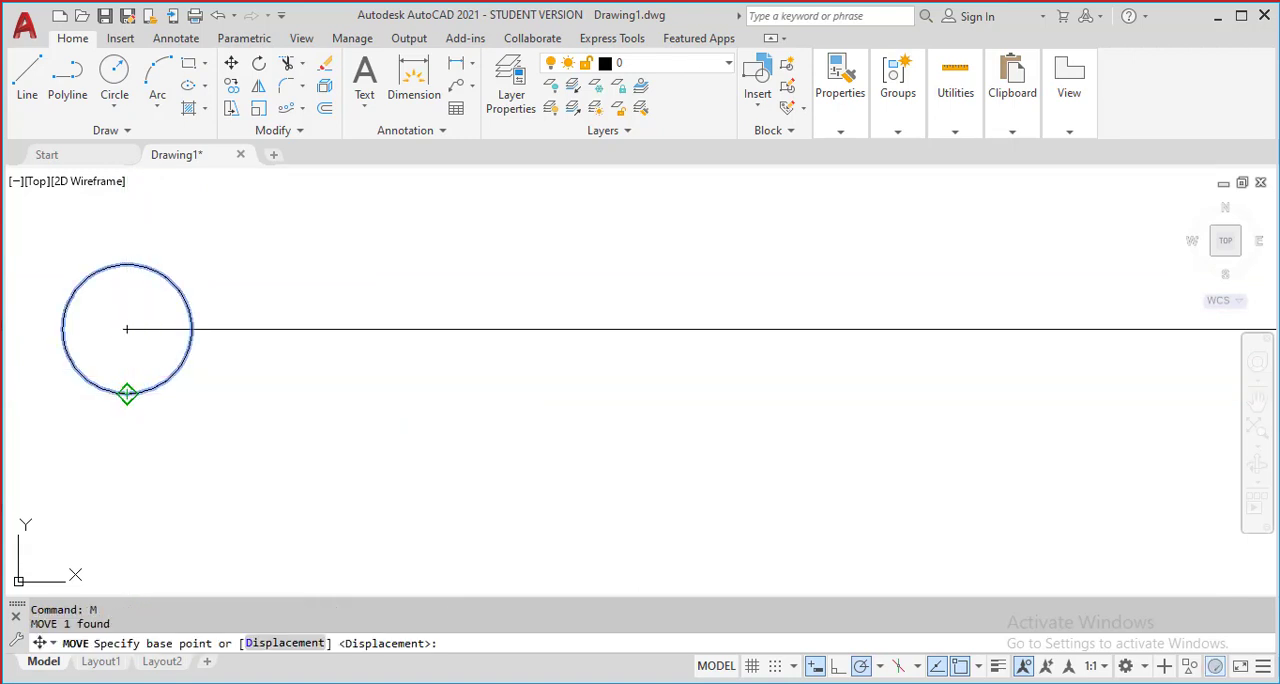
click(127, 393)
click(128, 325)
scroll(128, 325, down, 4)
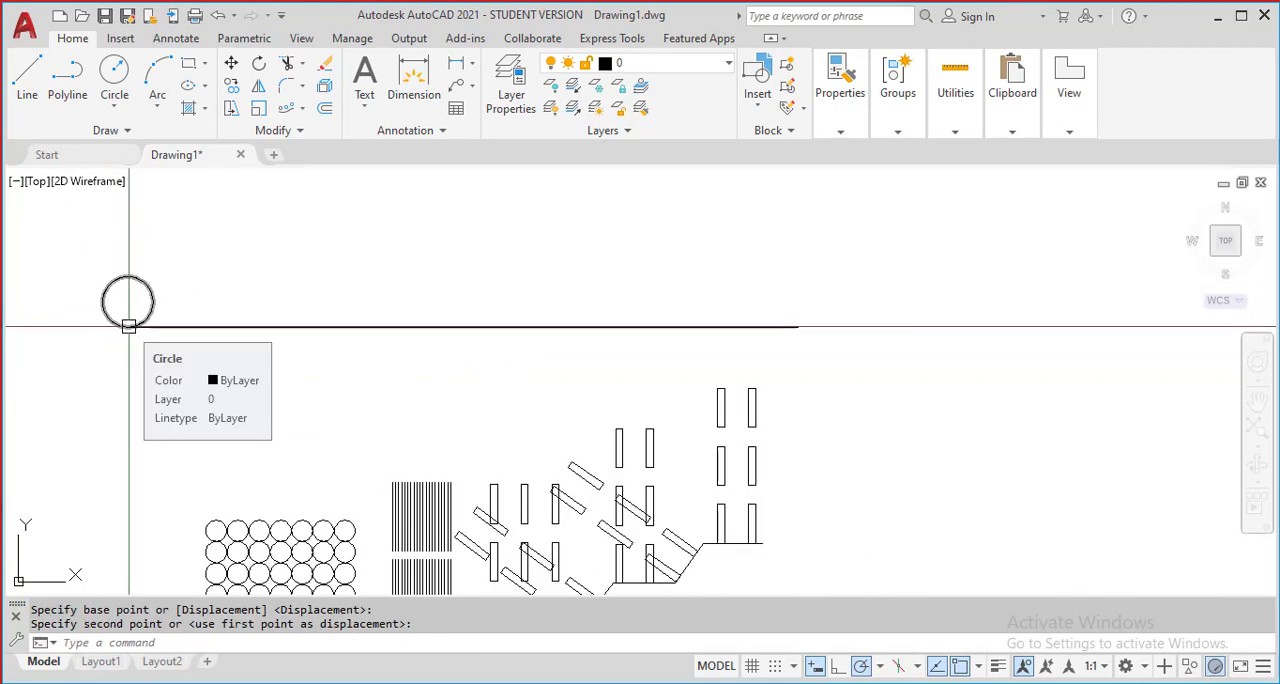
Create a path array of the circle using the horizontal line as the path curve
scroll(128, 325, down, 5)
scroll(191, 258, up, 7)
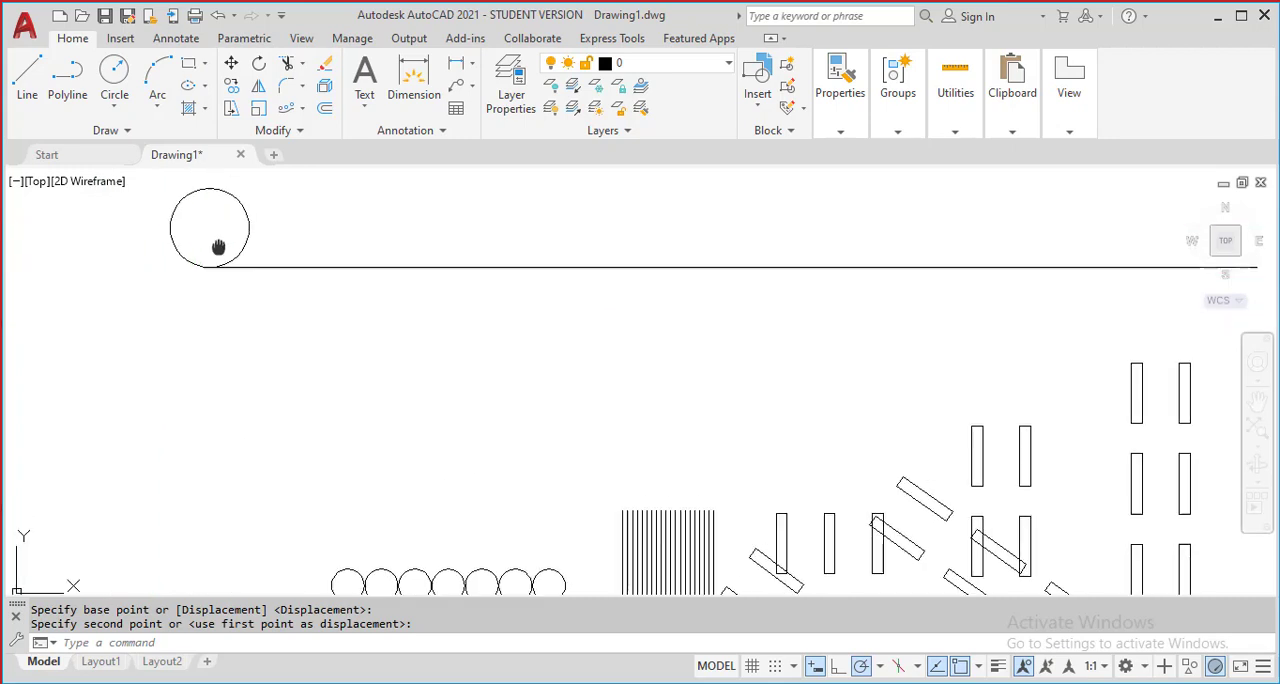
click(305, 109)
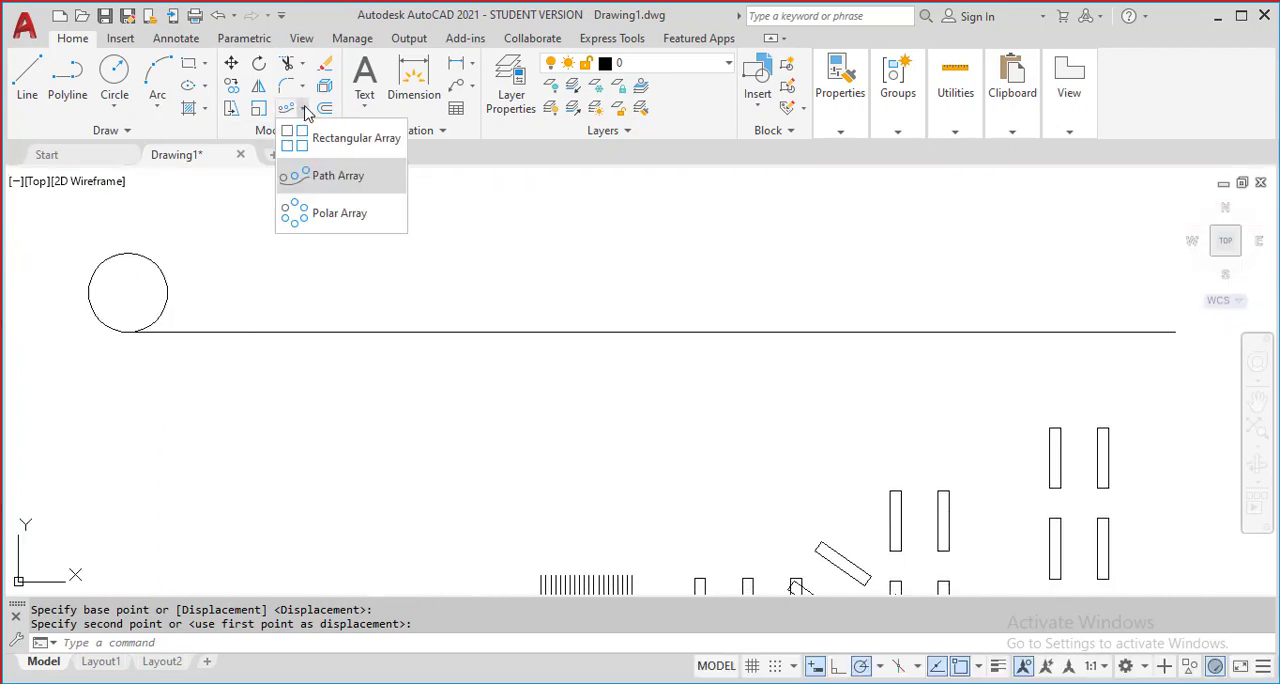
click(331, 180)
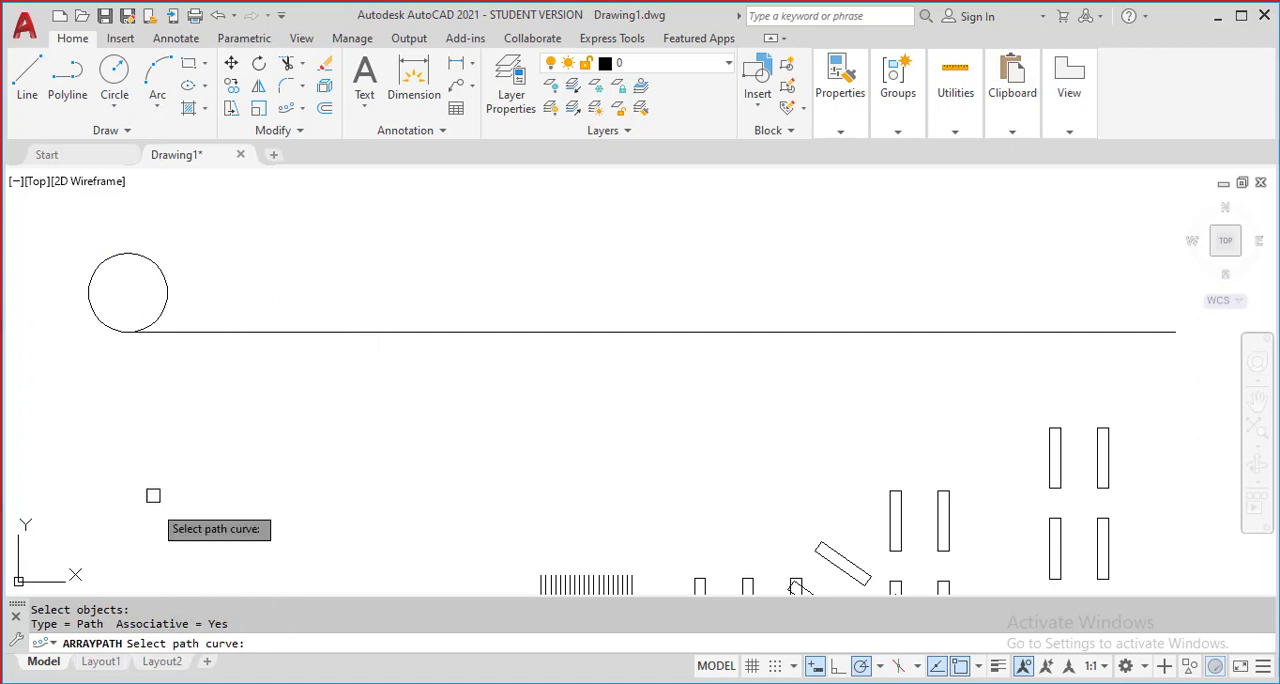
click(179, 331)
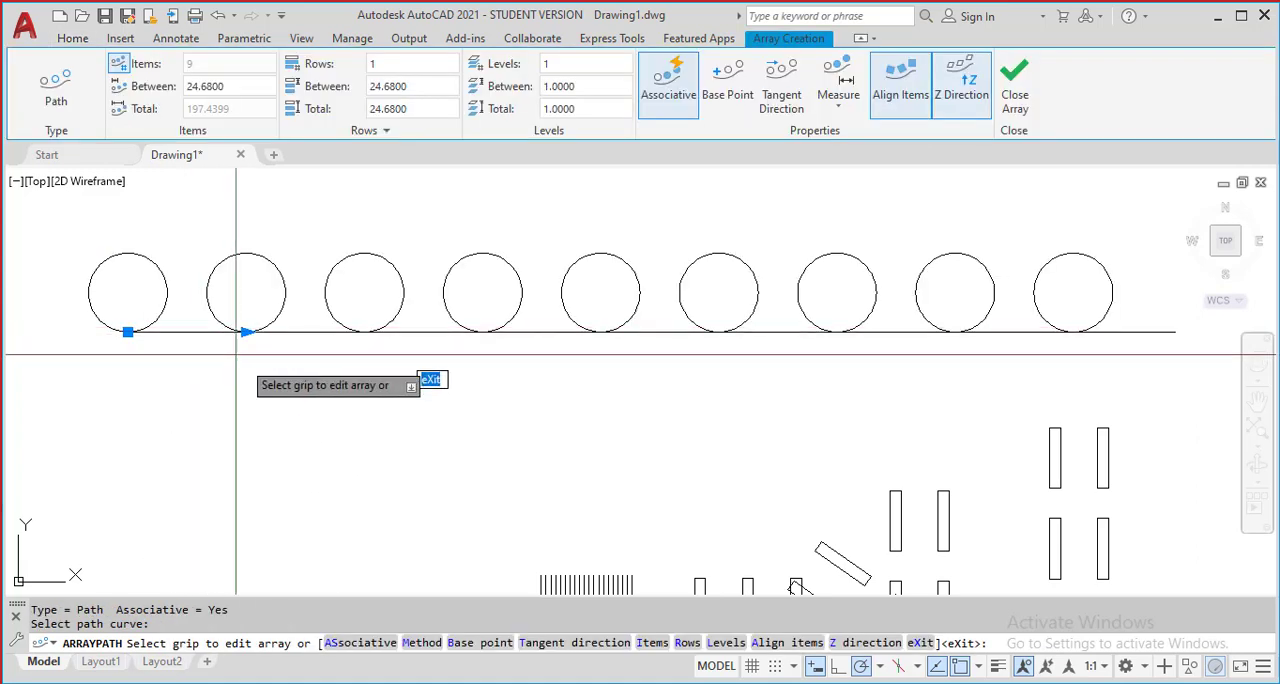
Set the spacing between the circles along the line to 20 and finish the path array
scroll(320, 385, down, 2)
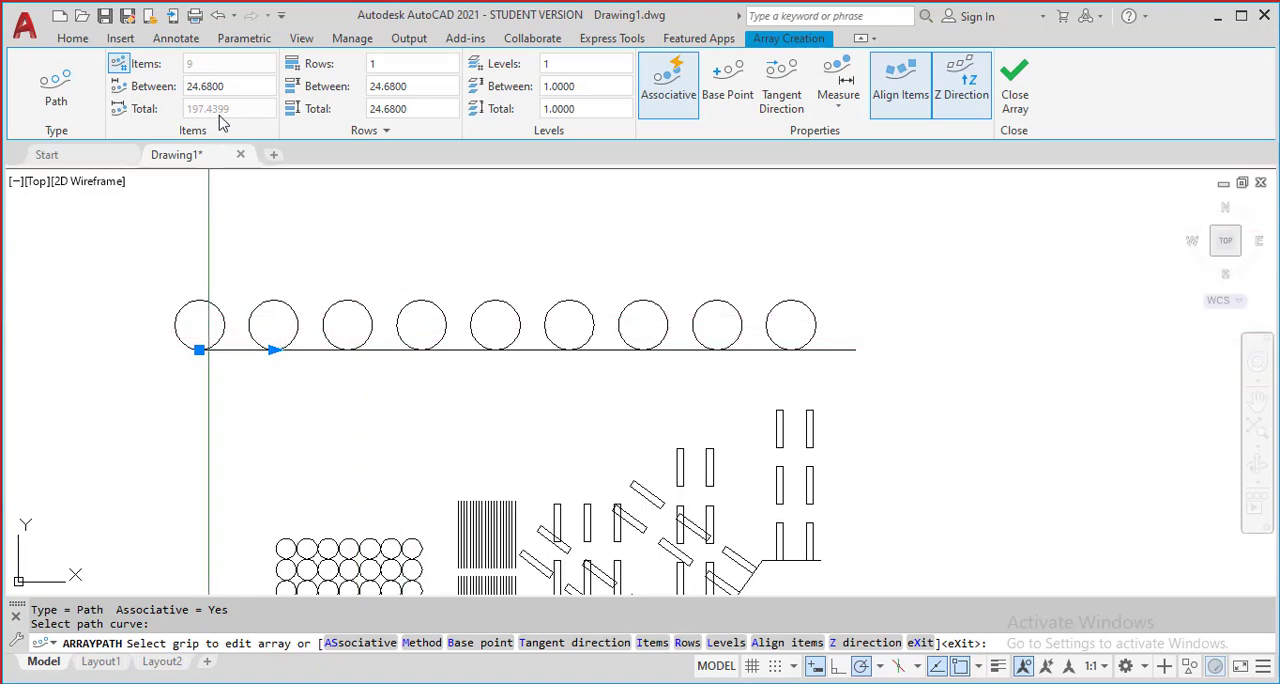
click(233, 87)
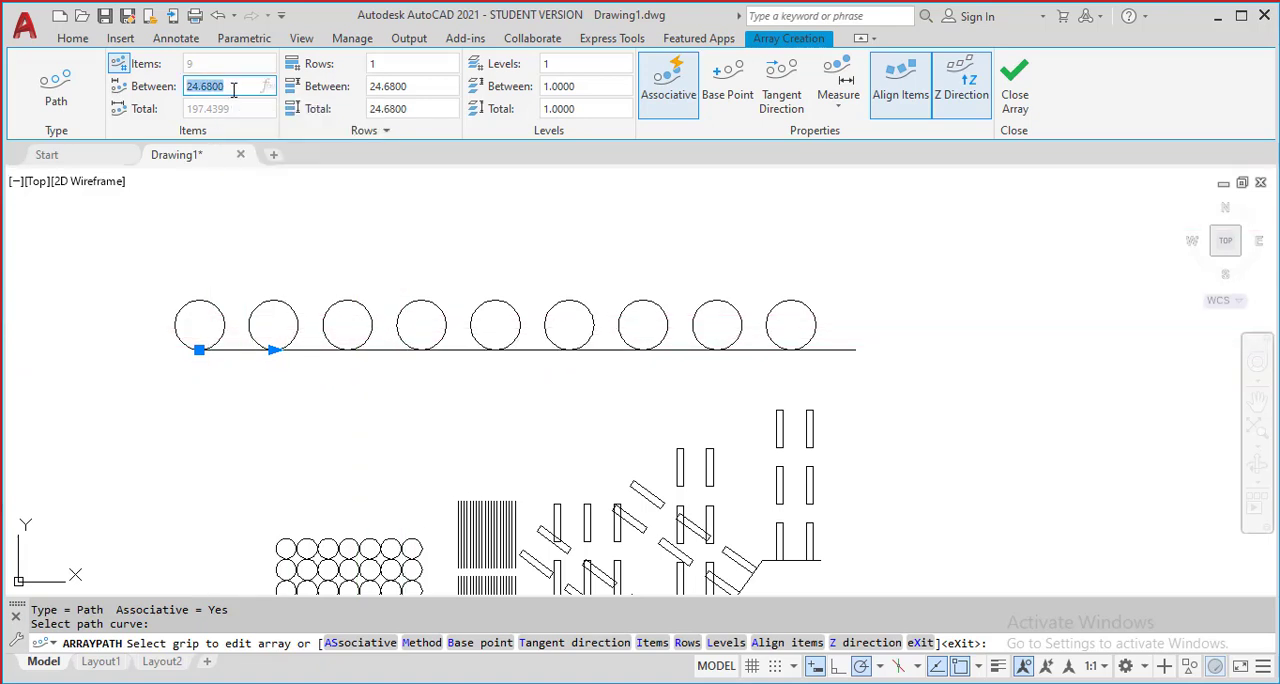
key(Return)
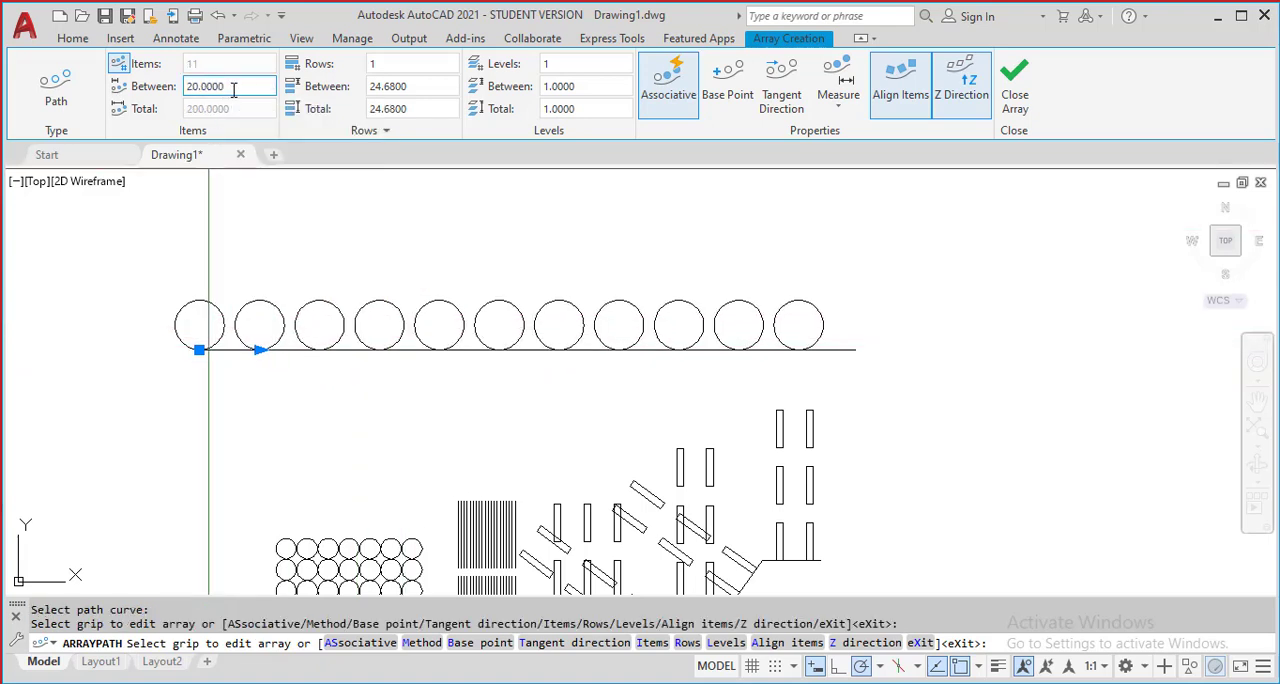
scroll(655, 341, down, 2)
scroll(786, 340, up, 2)
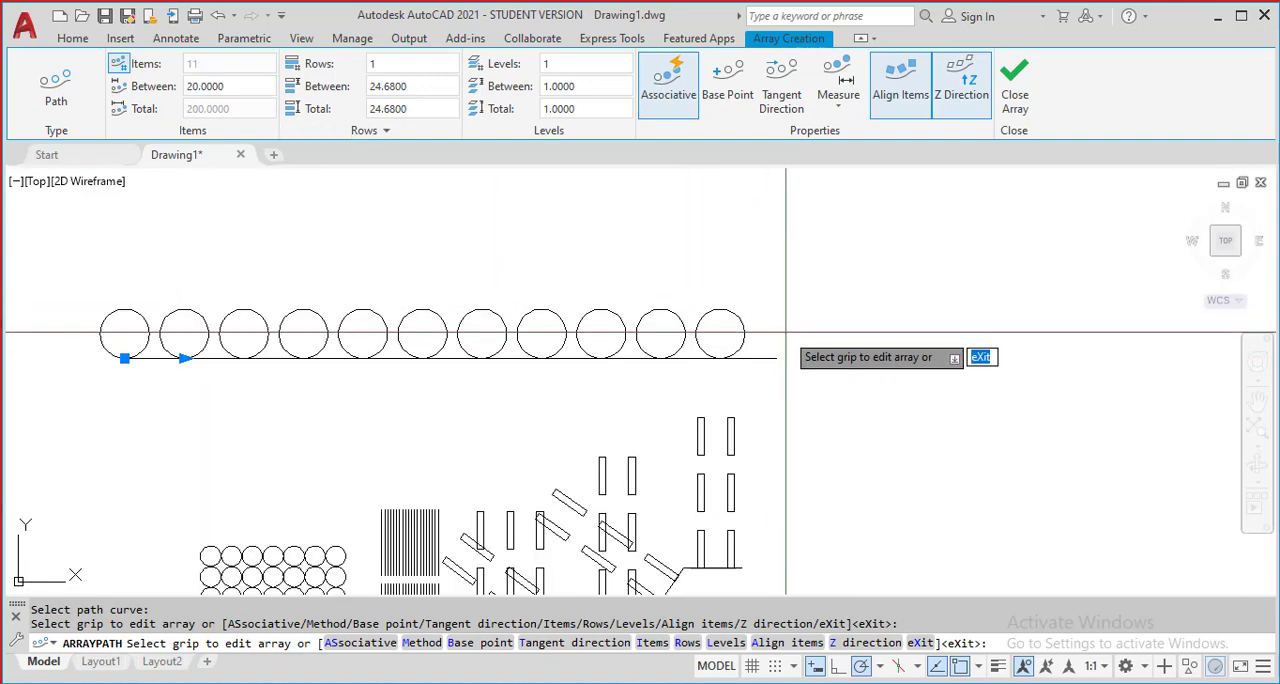
middle_drag(682, 317, 663, 251)
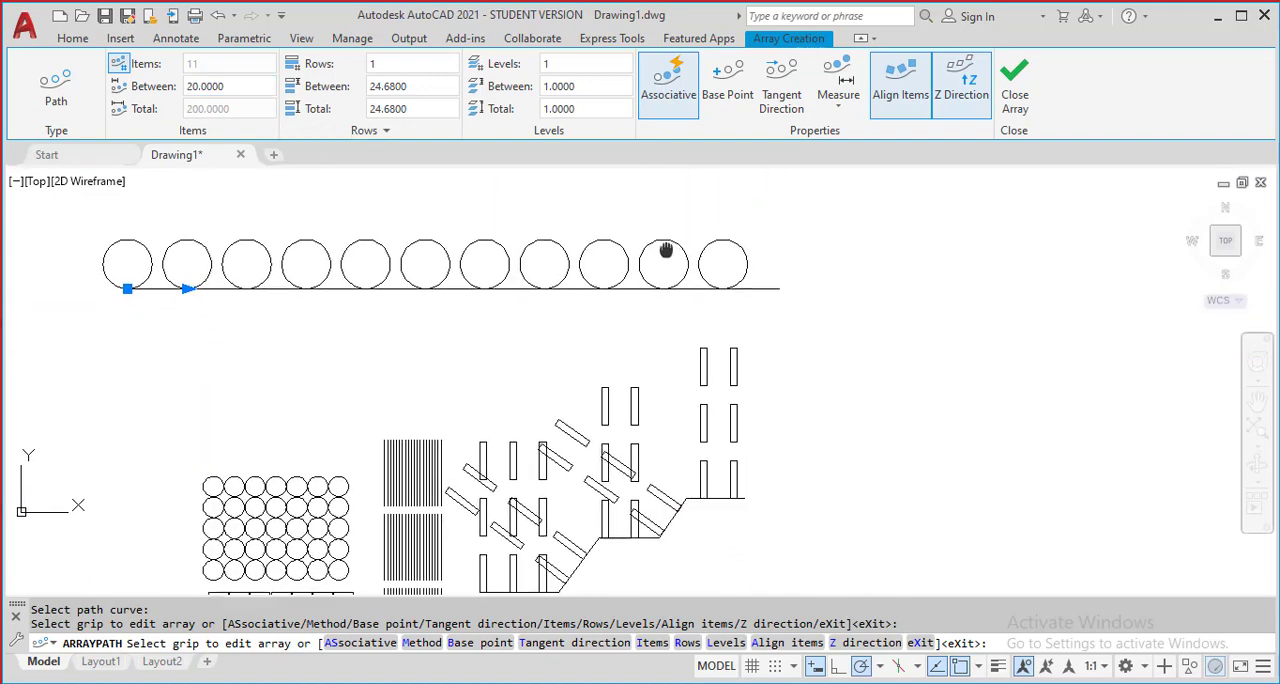
scroll(359, 323, down, 2)
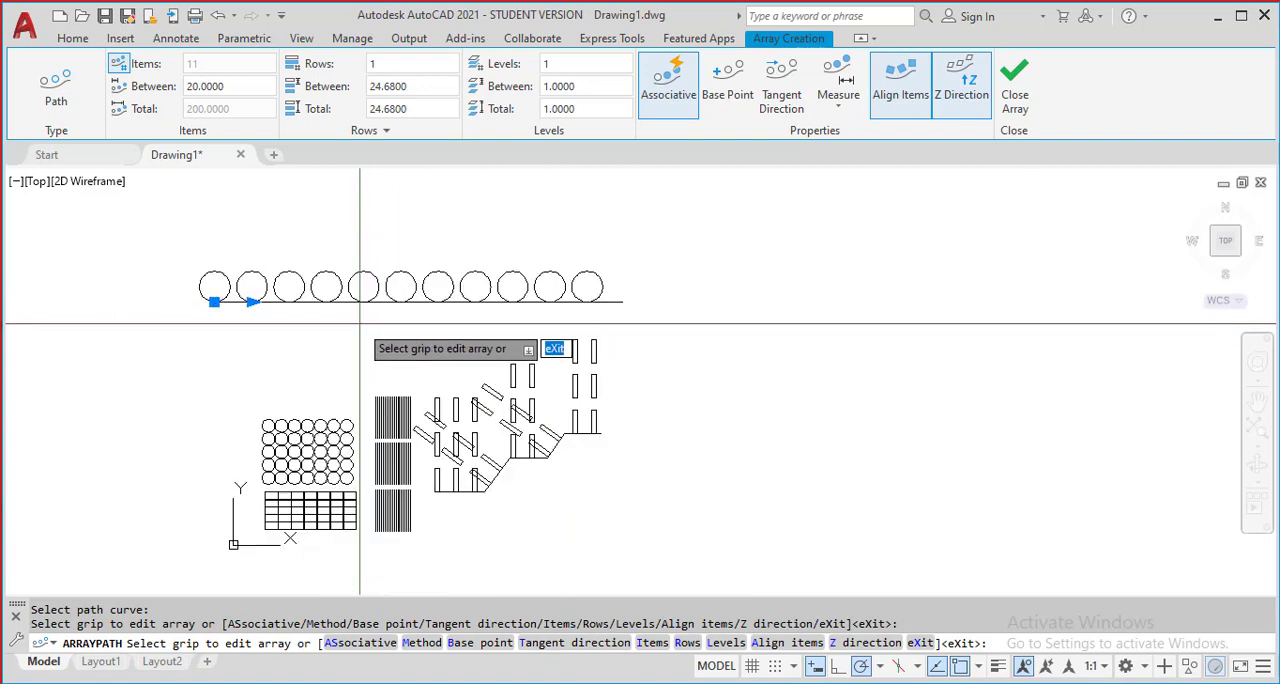
scroll(375, 452, up, 2)
middle_drag(382, 443, 519, 402)
middle_drag(388, 375, 373, 476)
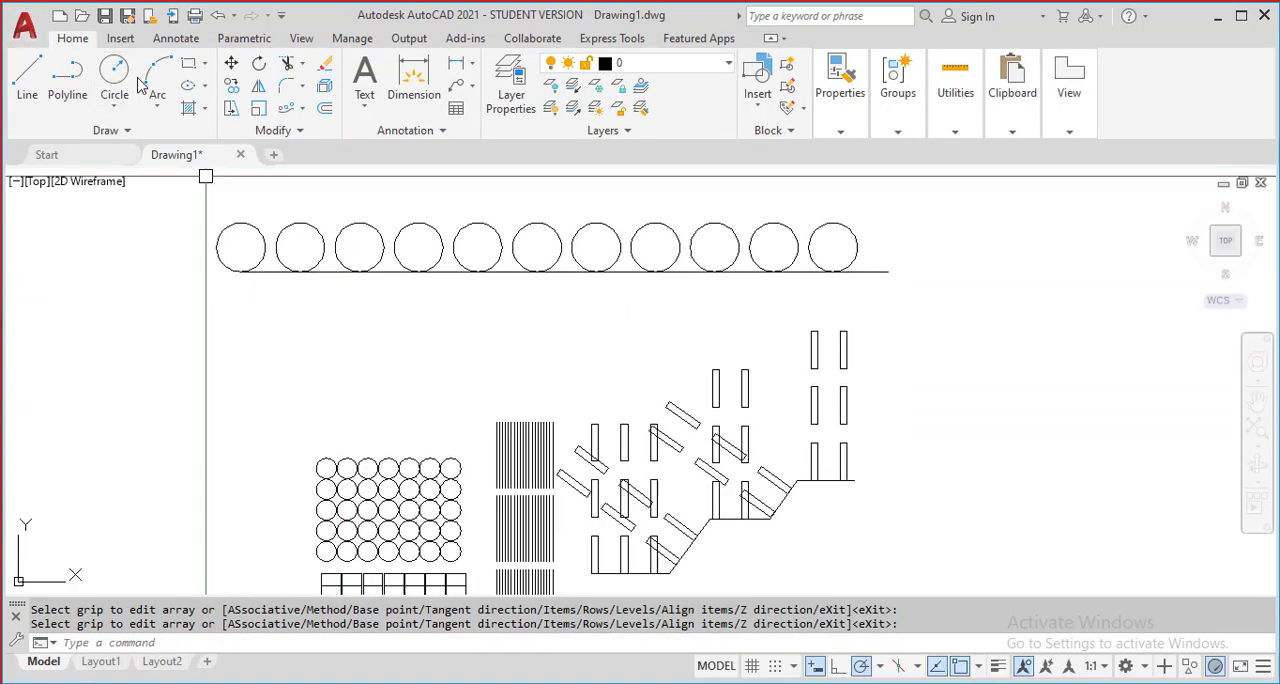
click(303, 110)
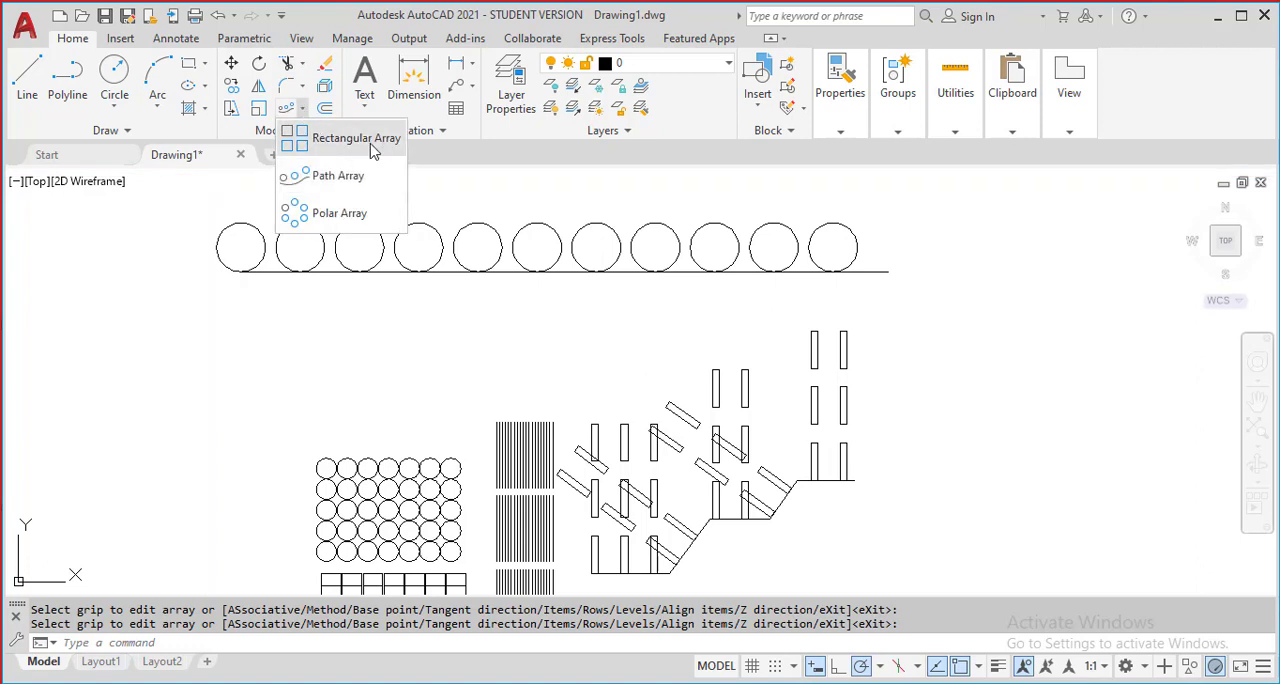
scroll(277, 349, down, 3)
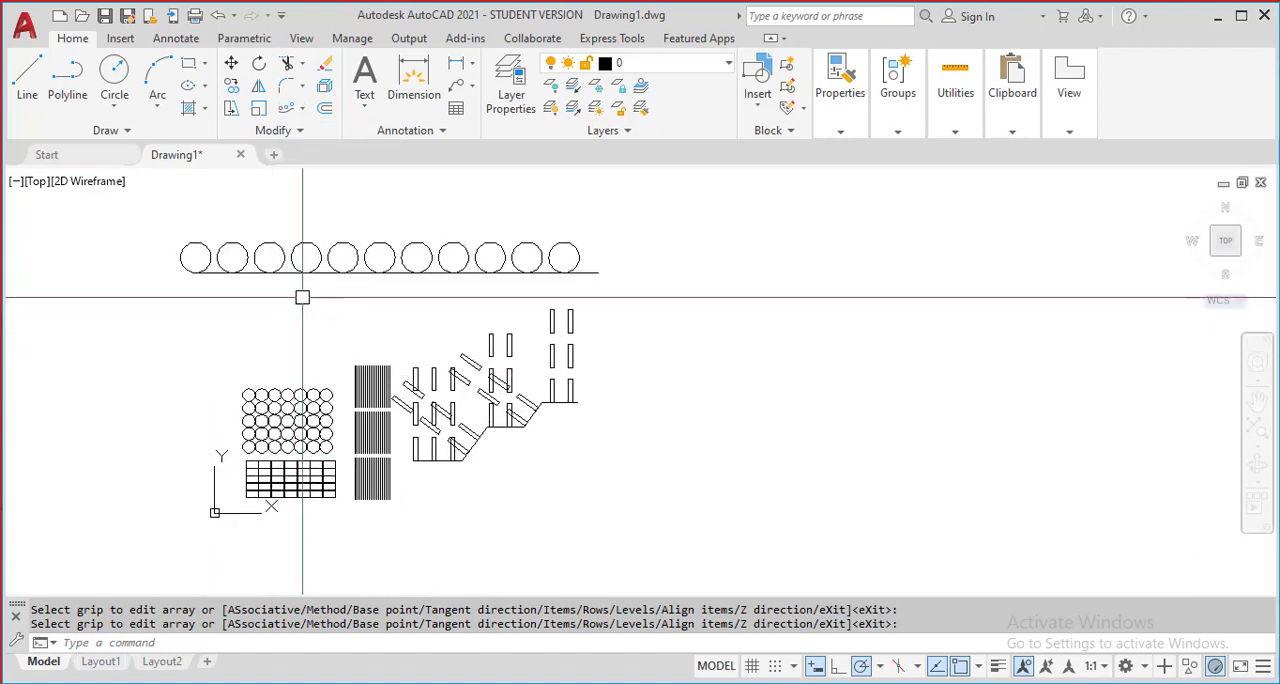
middle_drag(269, 357, 214, 377)
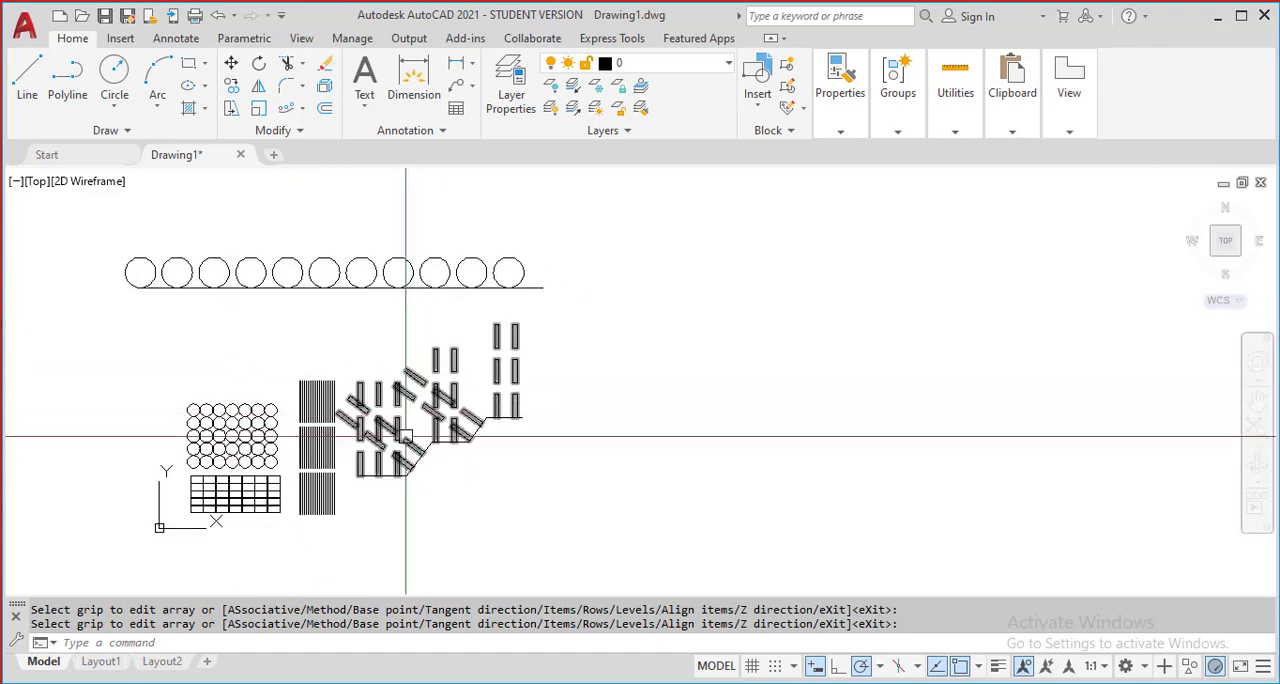
Try to move the path array of rectangles away from its stepped polyline path
key(Return)
click(465, 433)
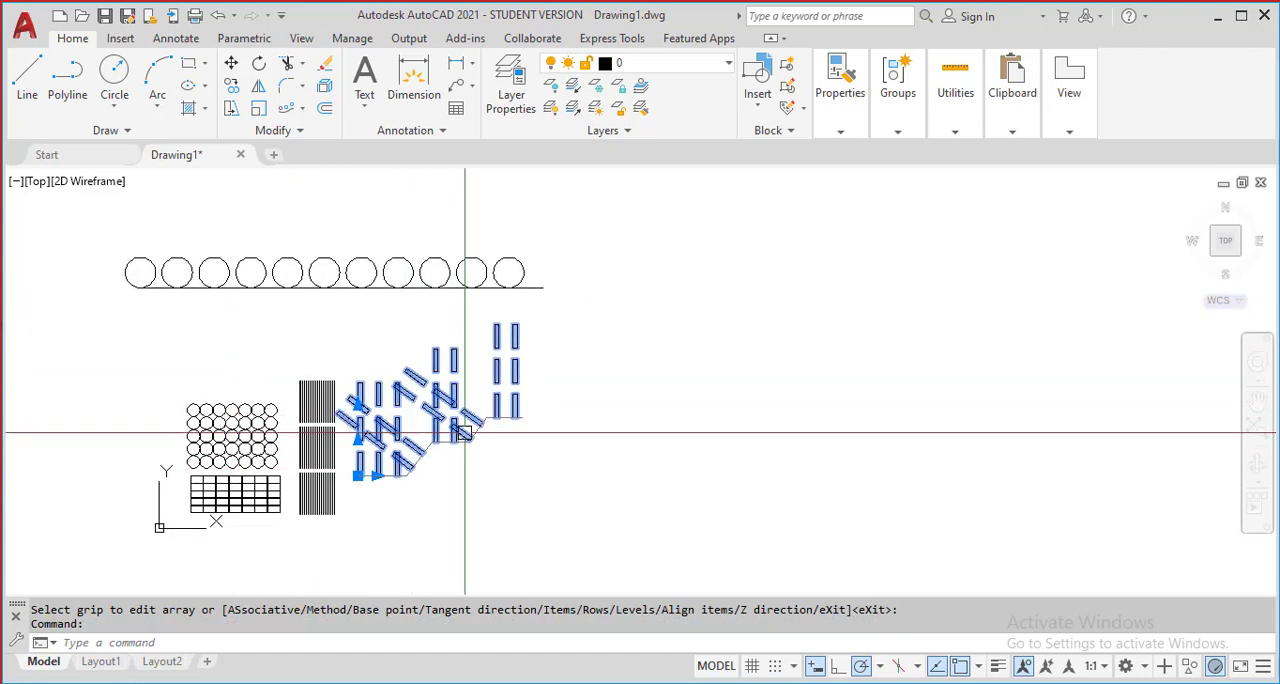
middle_drag(538, 434, 671, 486)
text(M)
key(Return)
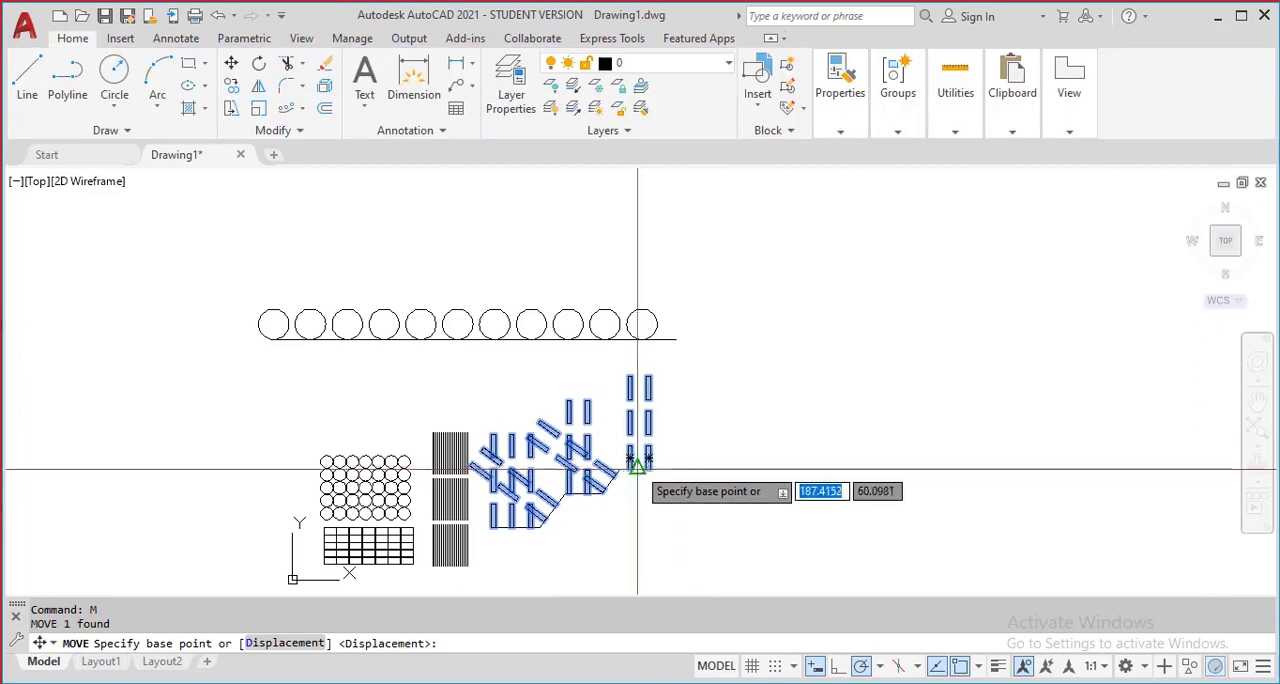
click(637, 465)
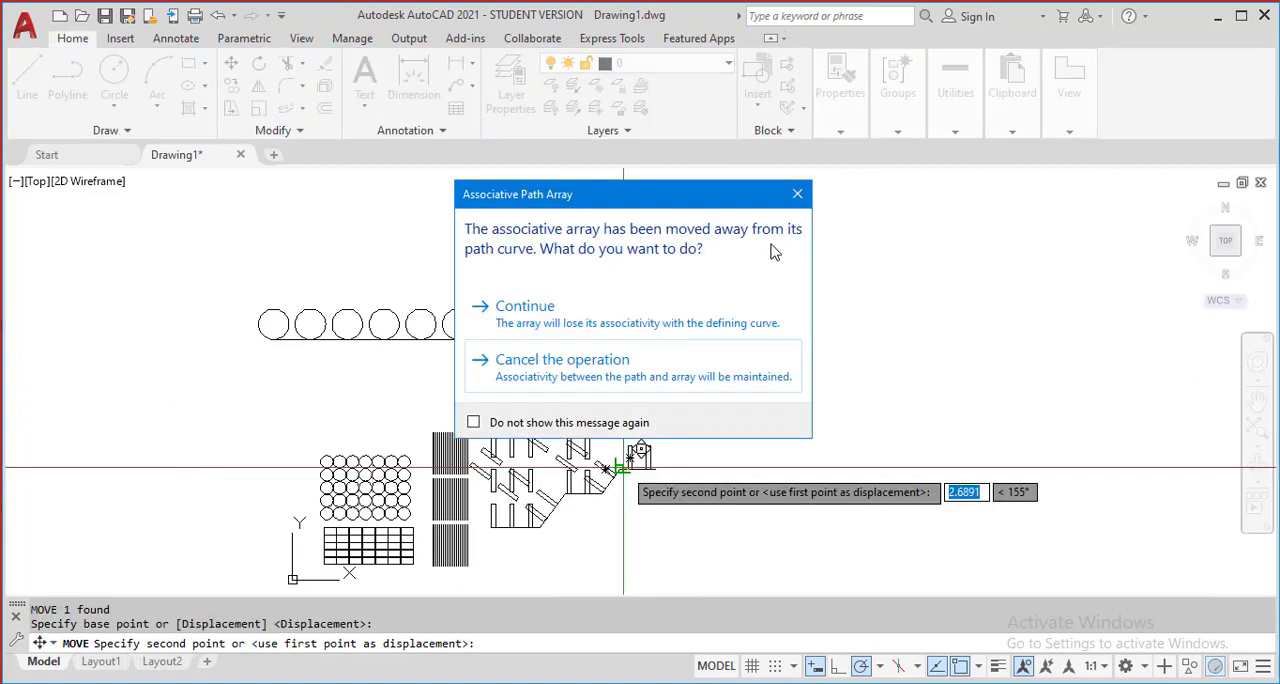
click(798, 202)
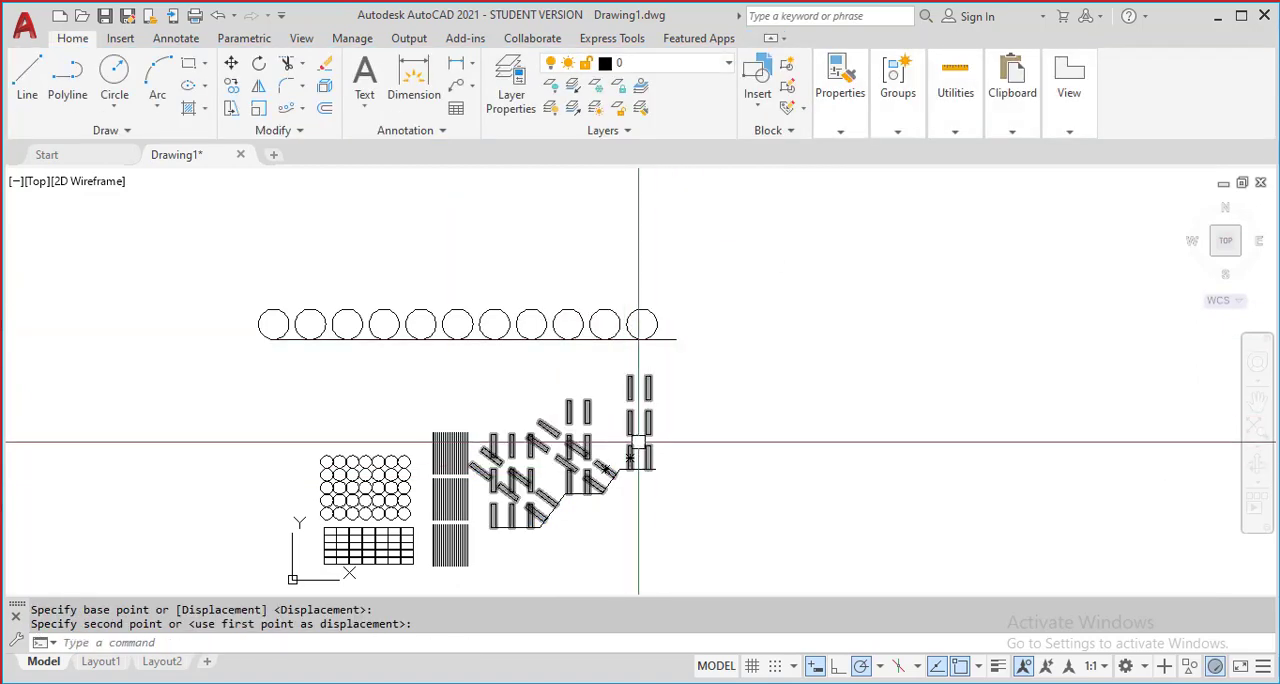
middle_drag(628, 440, 541, 400)
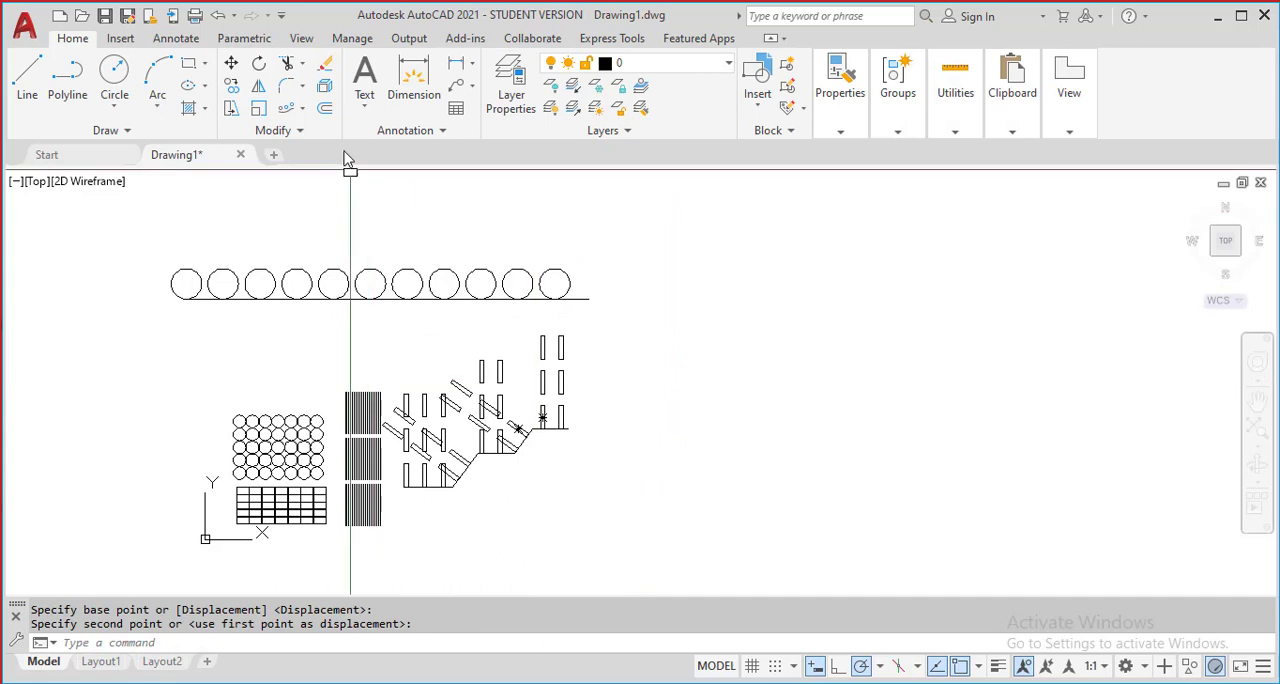
click(304, 92)
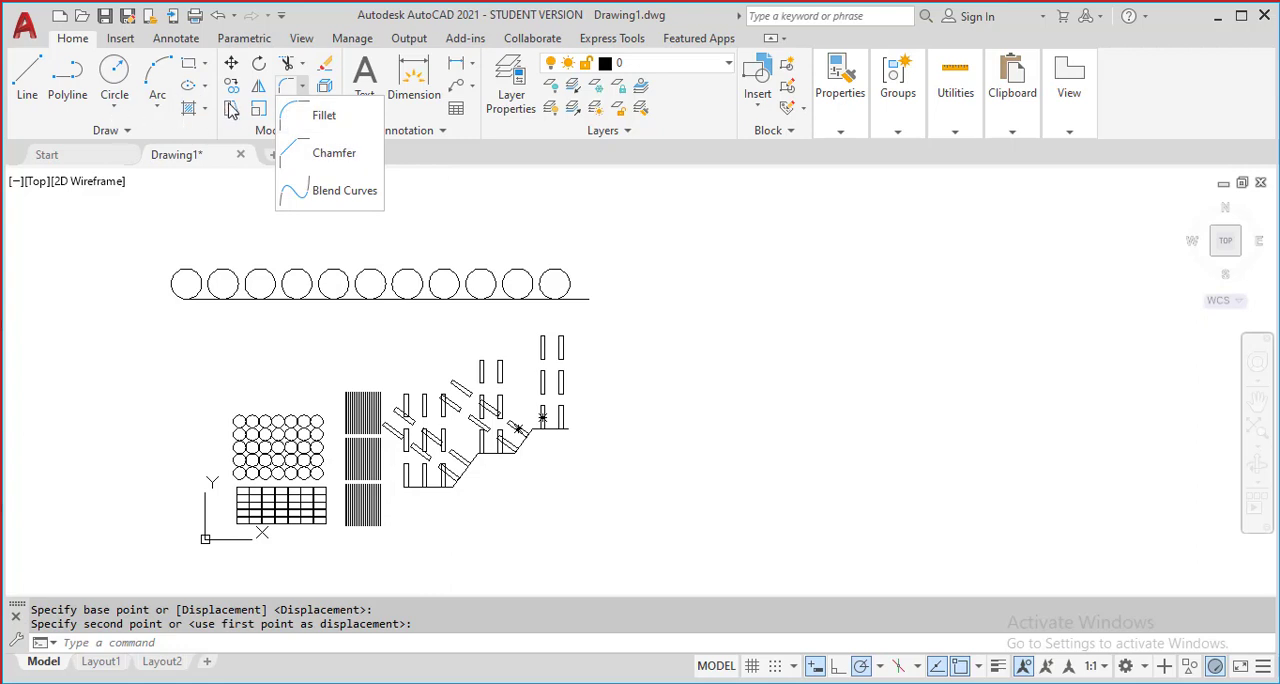
click(757, 402)
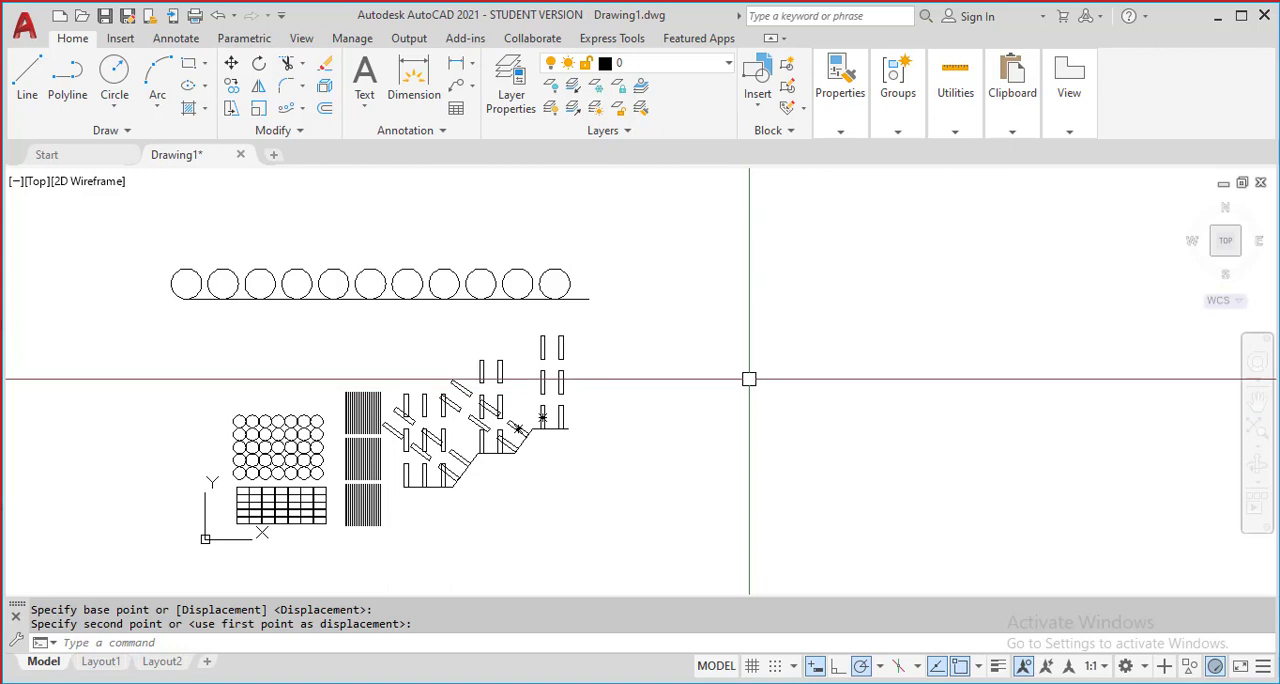
scroll(749, 377, down, 1)
mouse_move(748, 377)
middle_down()
mouse_move(597, 275)
mouse_move(523, 323)
middle_up()
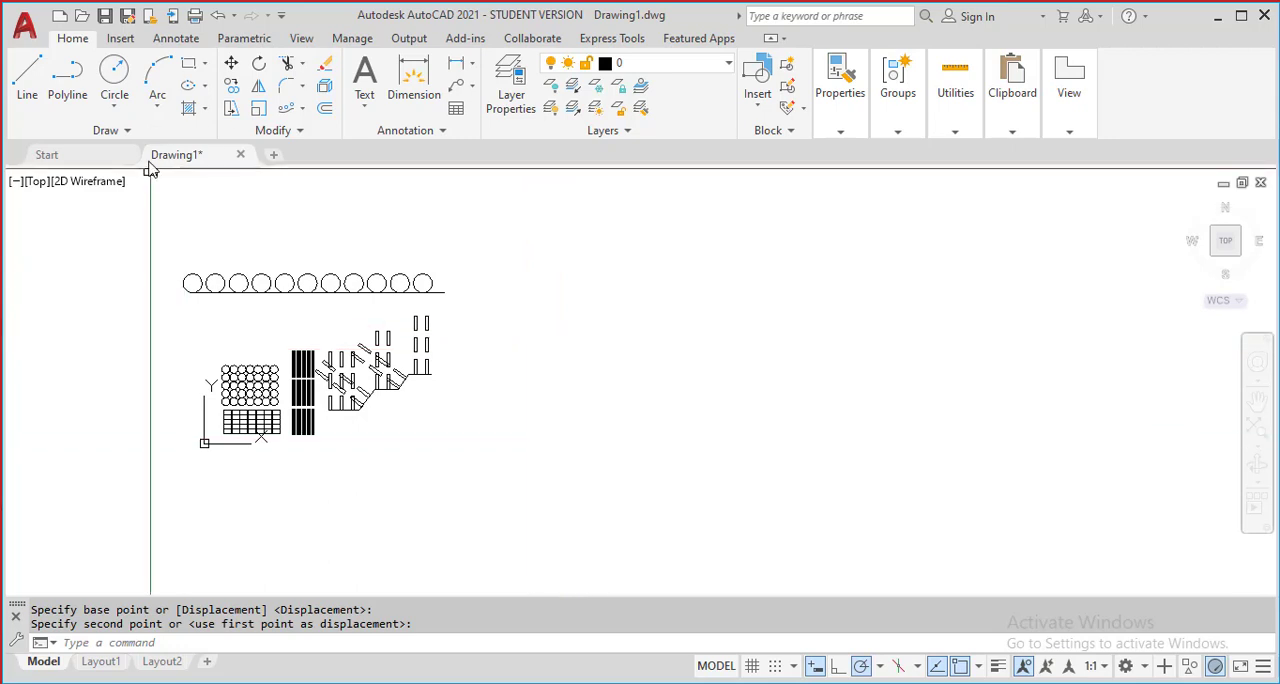
Draw a circle by centre and diameter, 60 in diameter, in the empty area to the right of the existing arrays
click(127, 113)
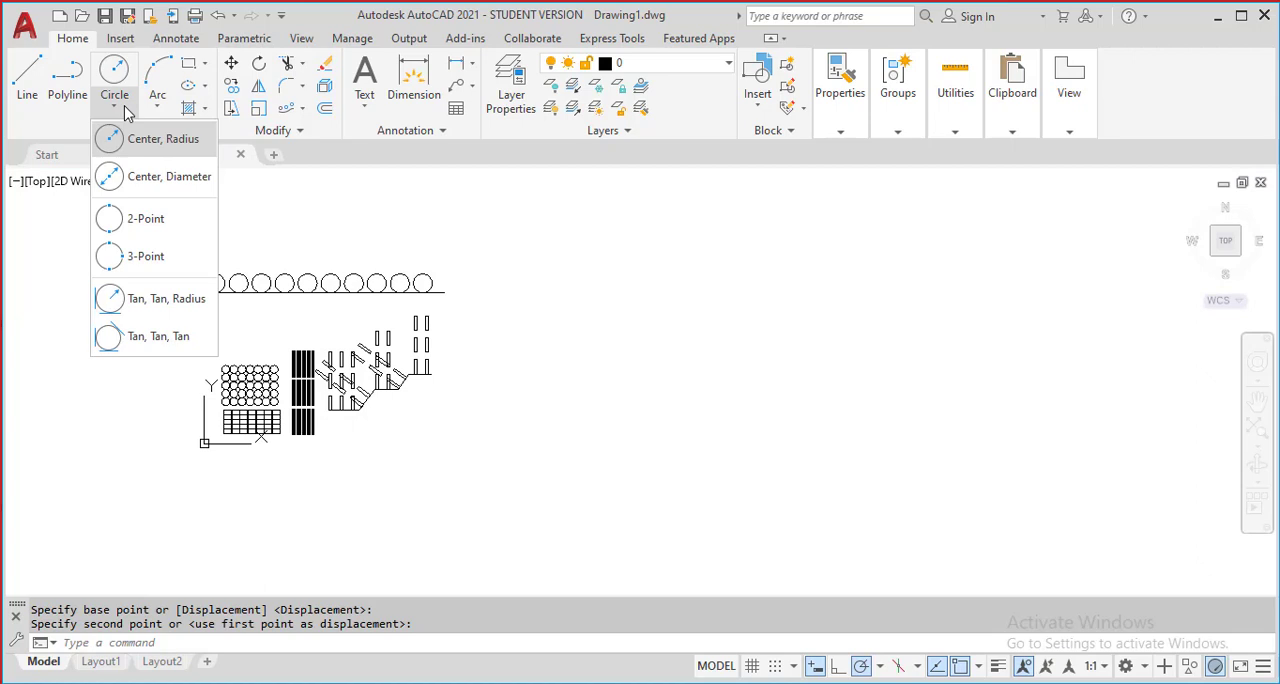
click(140, 180)
scroll(820, 400, down, 2)
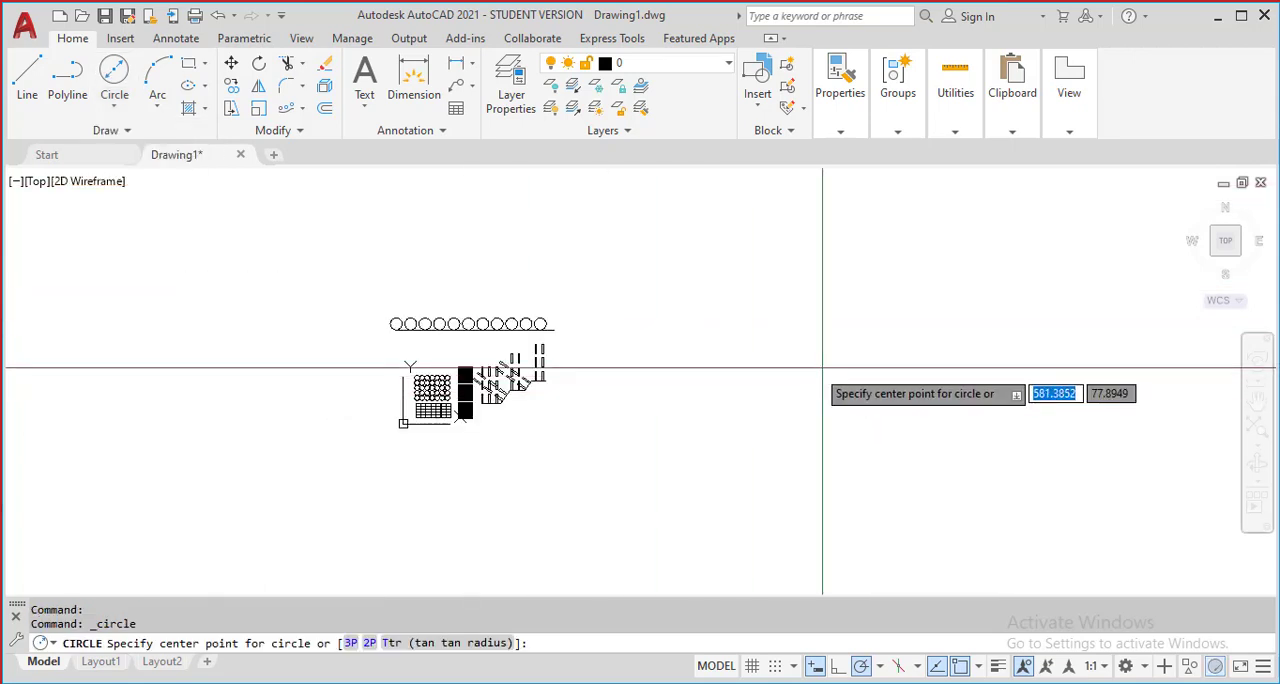
click(837, 365)
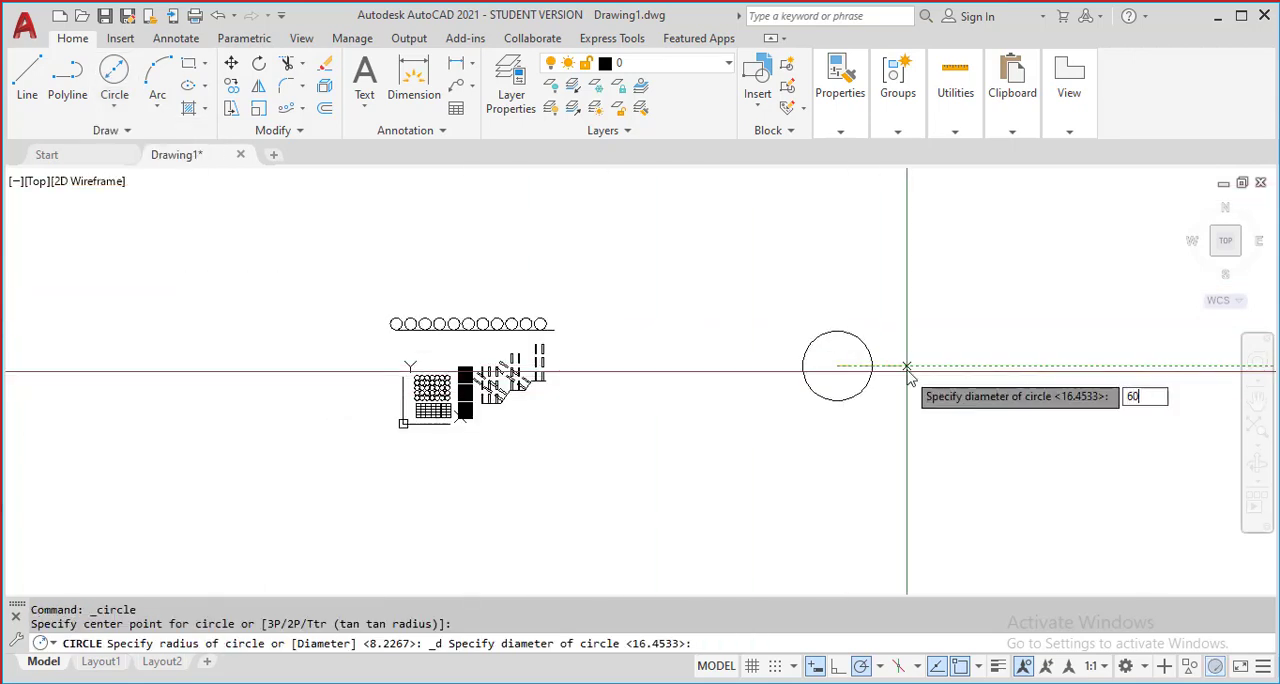
key(Return)
scroll(508, 370, up, 5)
middle_drag(1140, 268, 586, 320)
scroll(845, 428, up, 5)
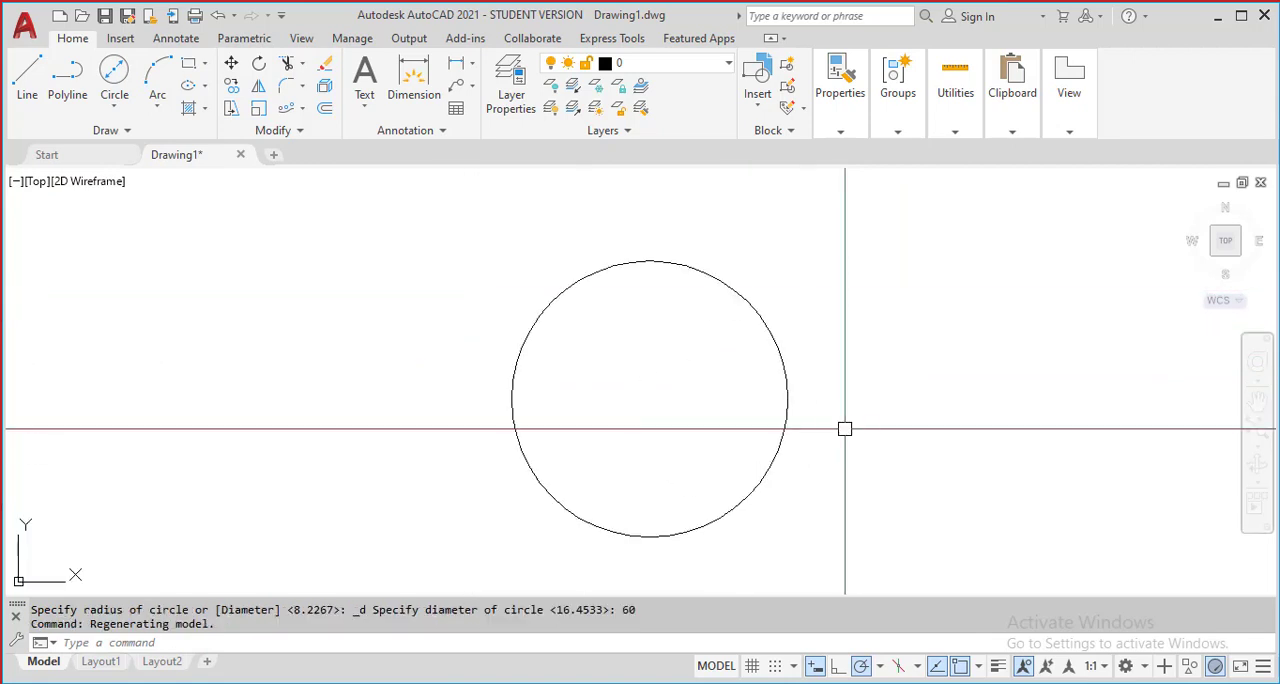
Draw a second circle by centre and diameter, concentric with the 60-diameter circle, with a diameter of 72 (radius 36)
middle_drag(845, 428, 635, 364)
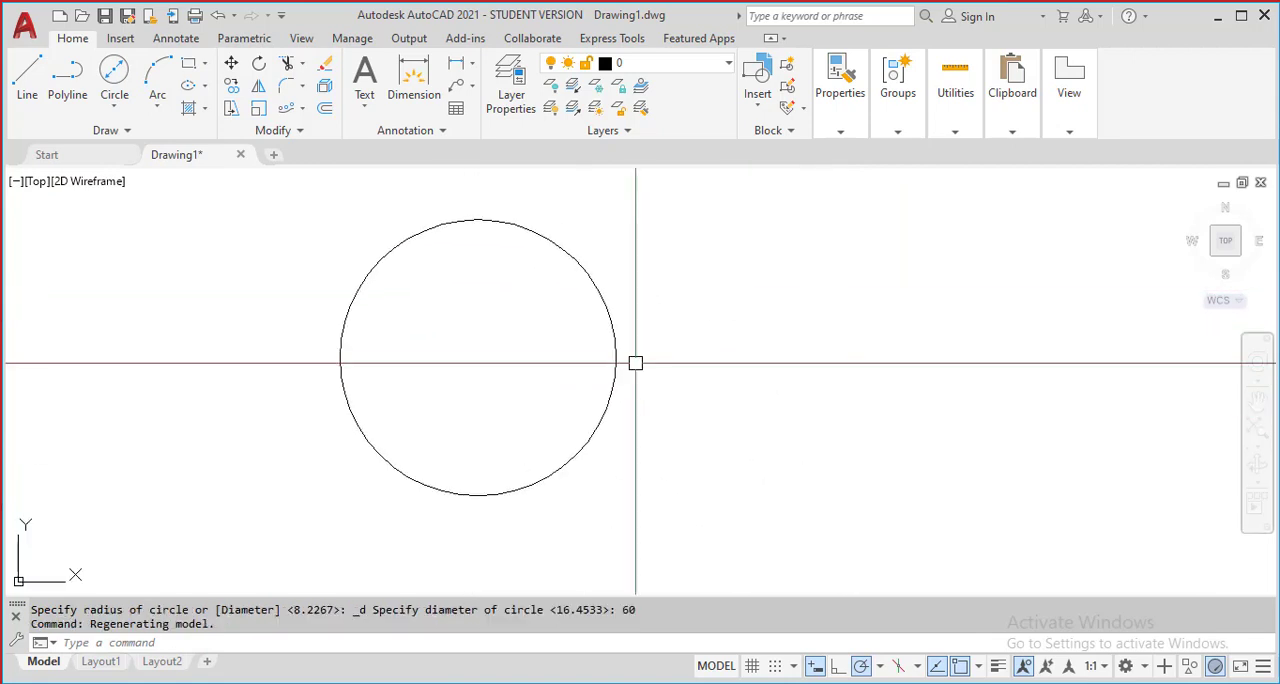
click(112, 108)
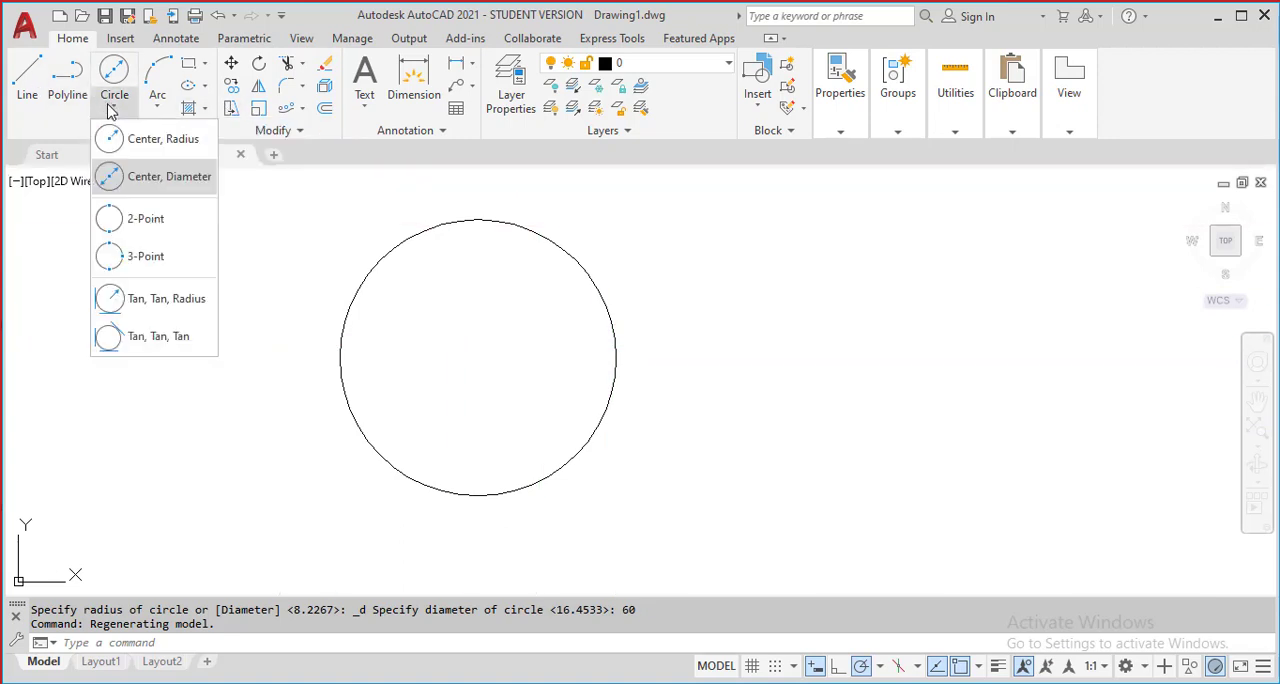
click(141, 184)
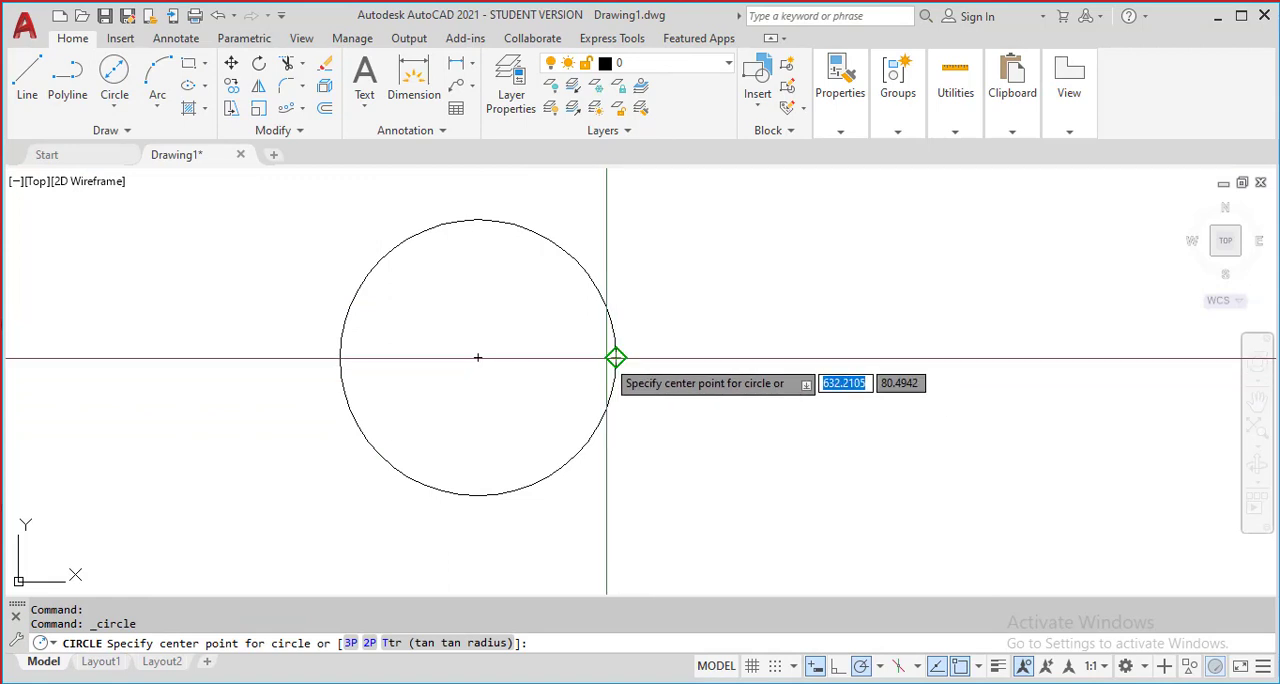
click(477, 357)
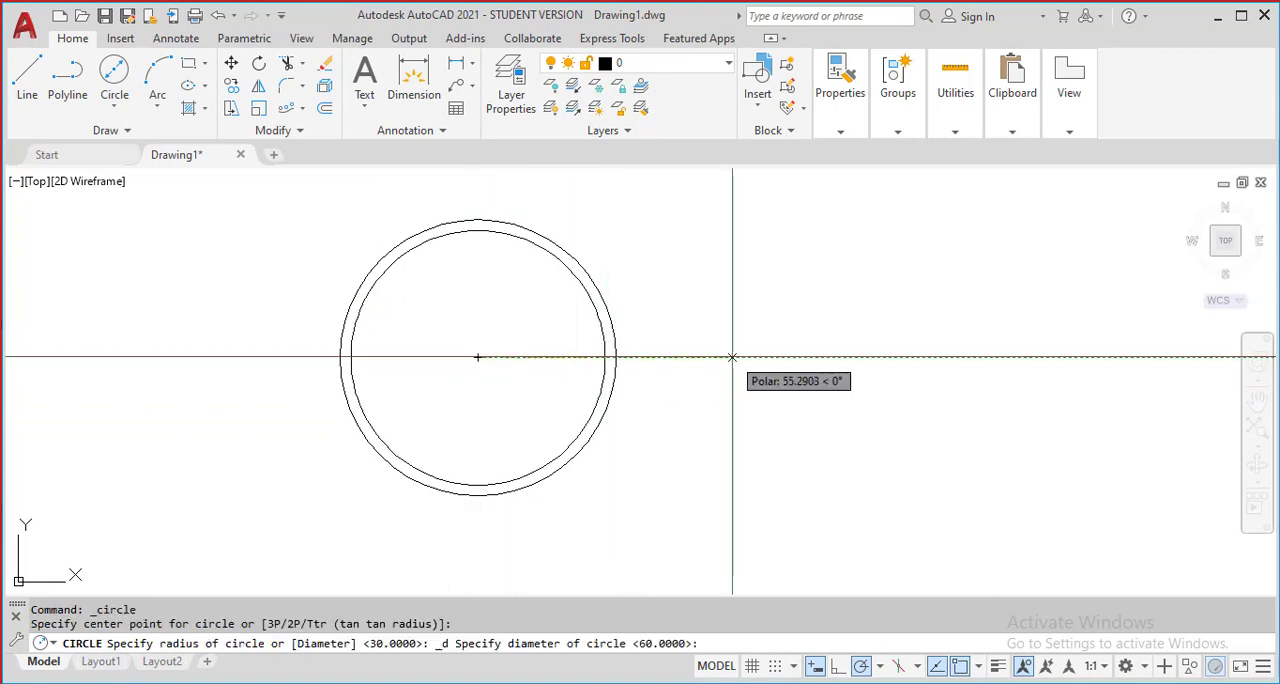
key(Return)
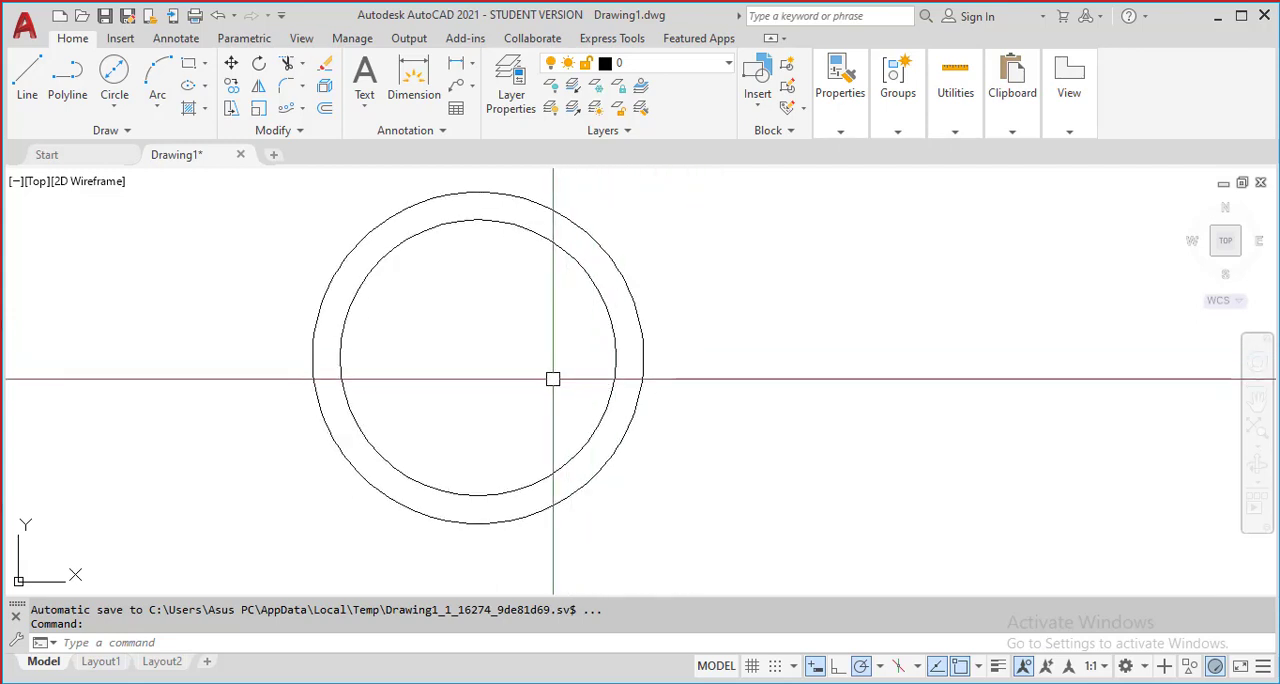
Draw a third concentric circle by centre and radius, with a radius of 48
click(120, 111)
click(128, 137)
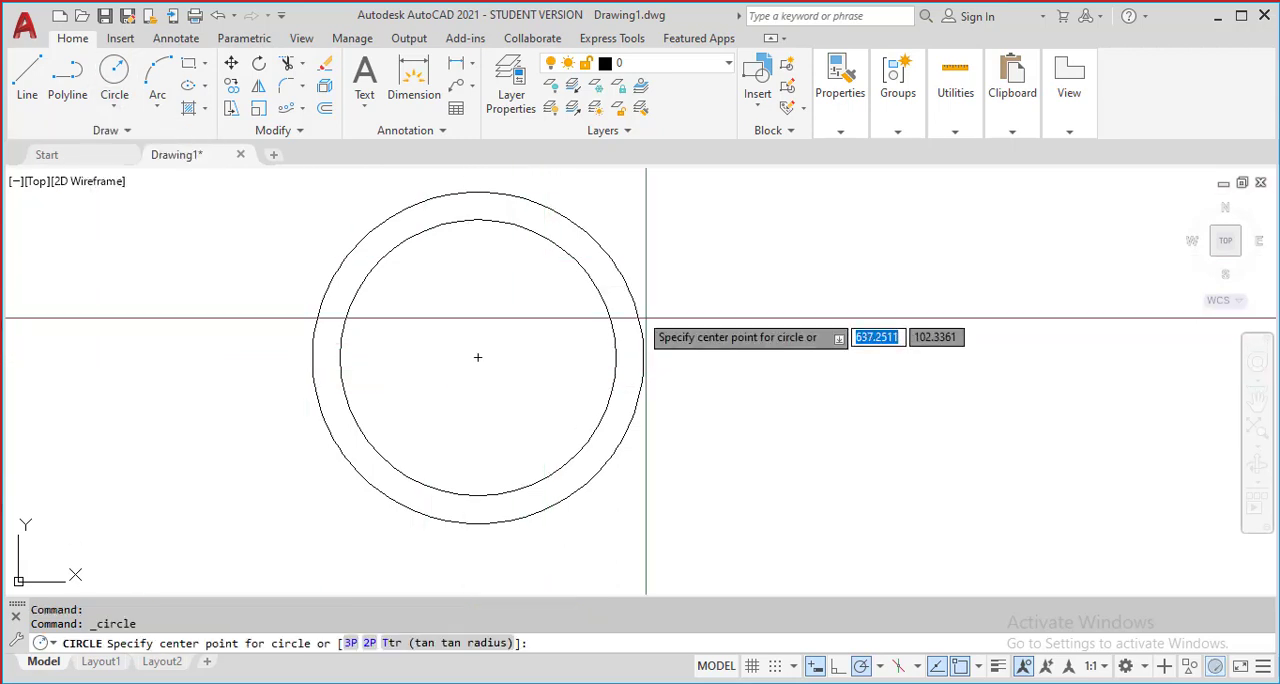
click(478, 357)
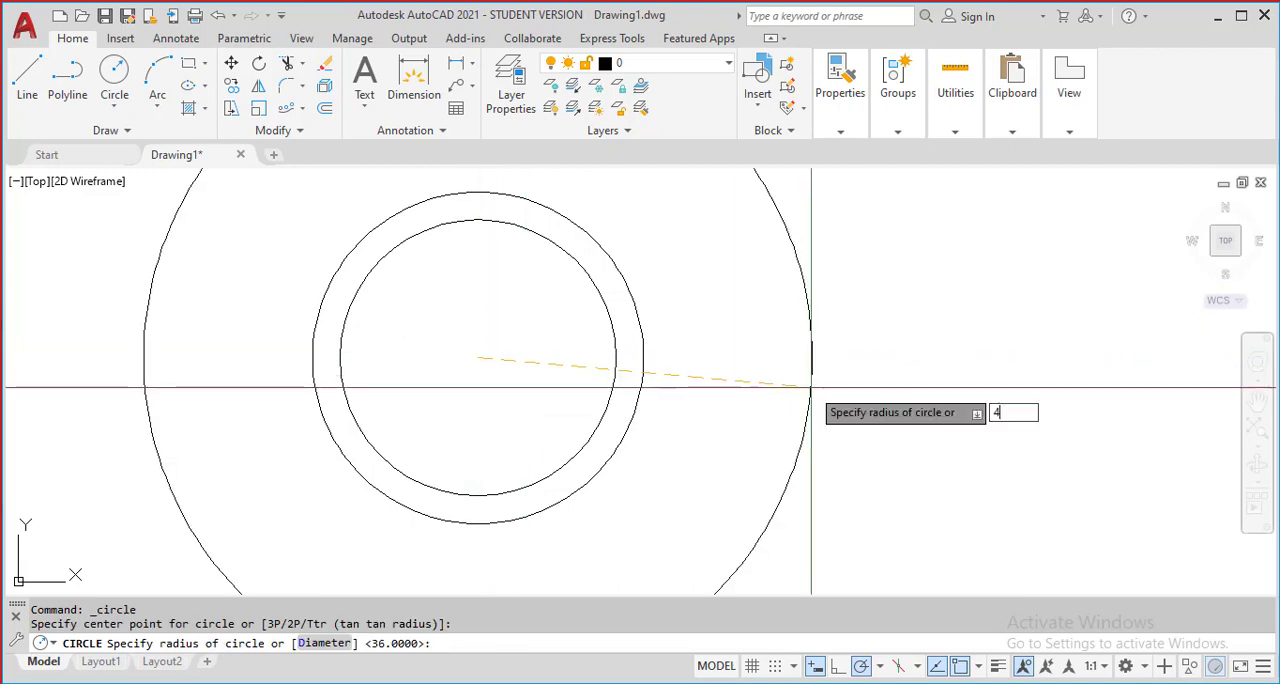
key(Return)
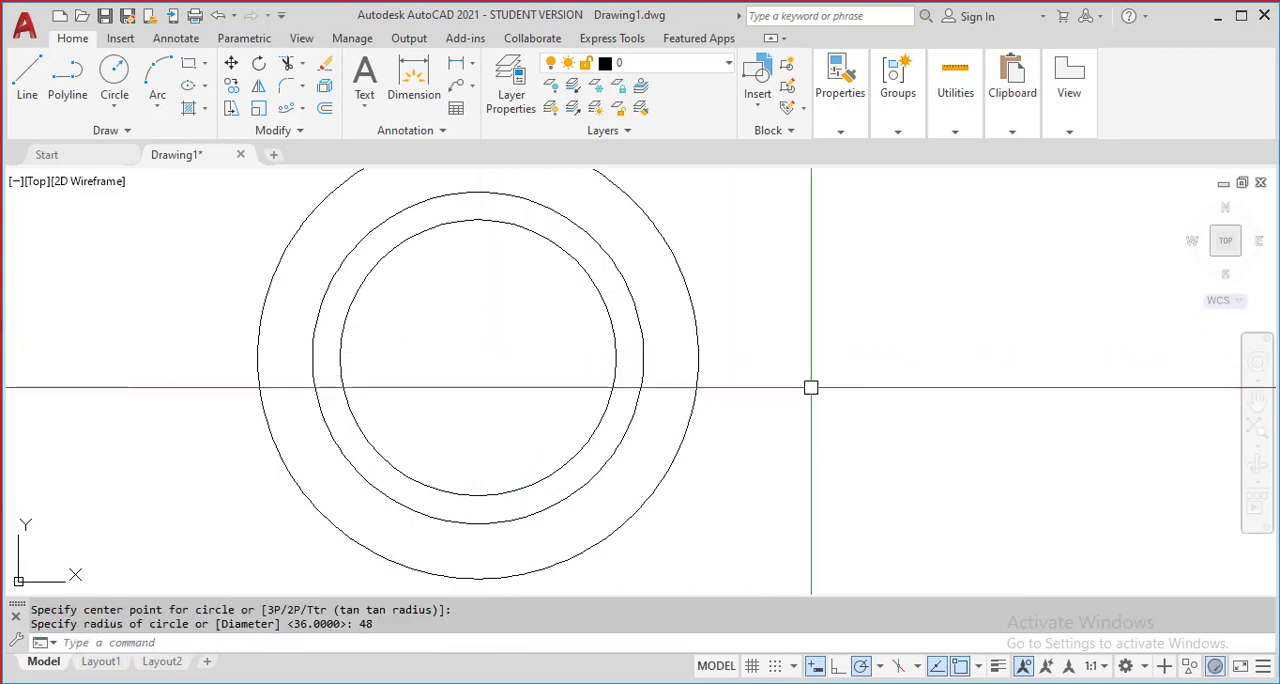
Draw a fourth concentric circle by centre and radius, with a radius of 60
click(113, 110)
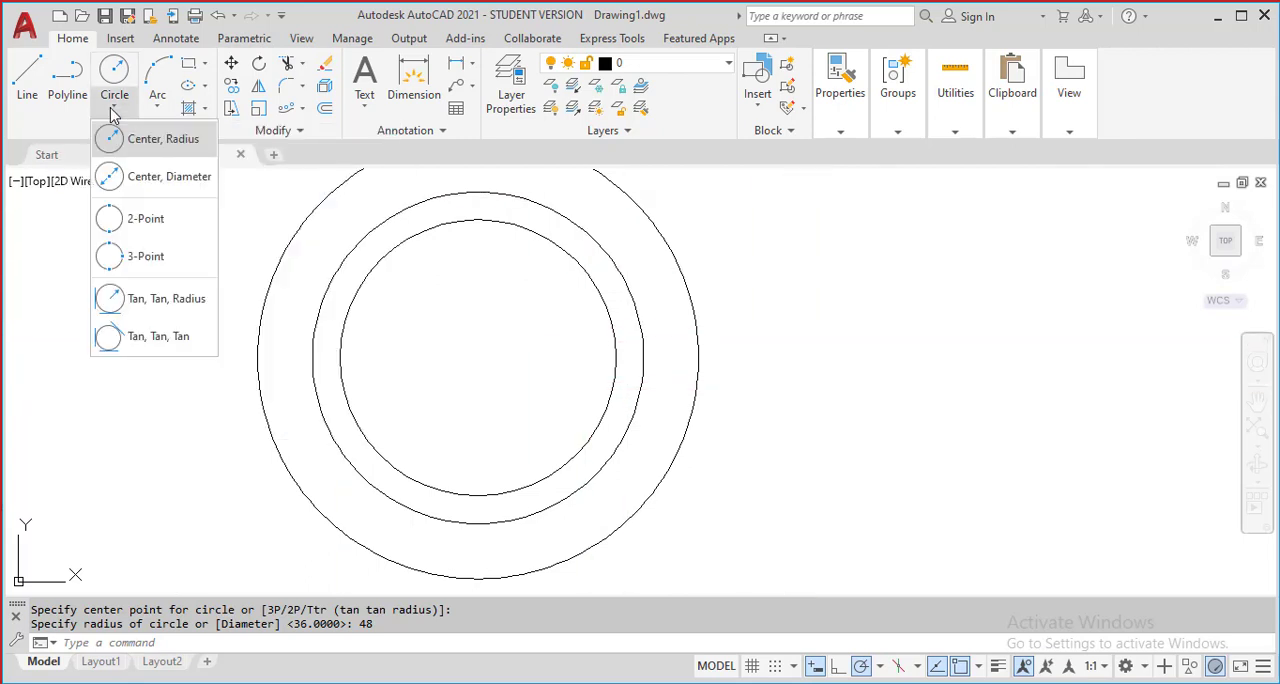
click(150, 139)
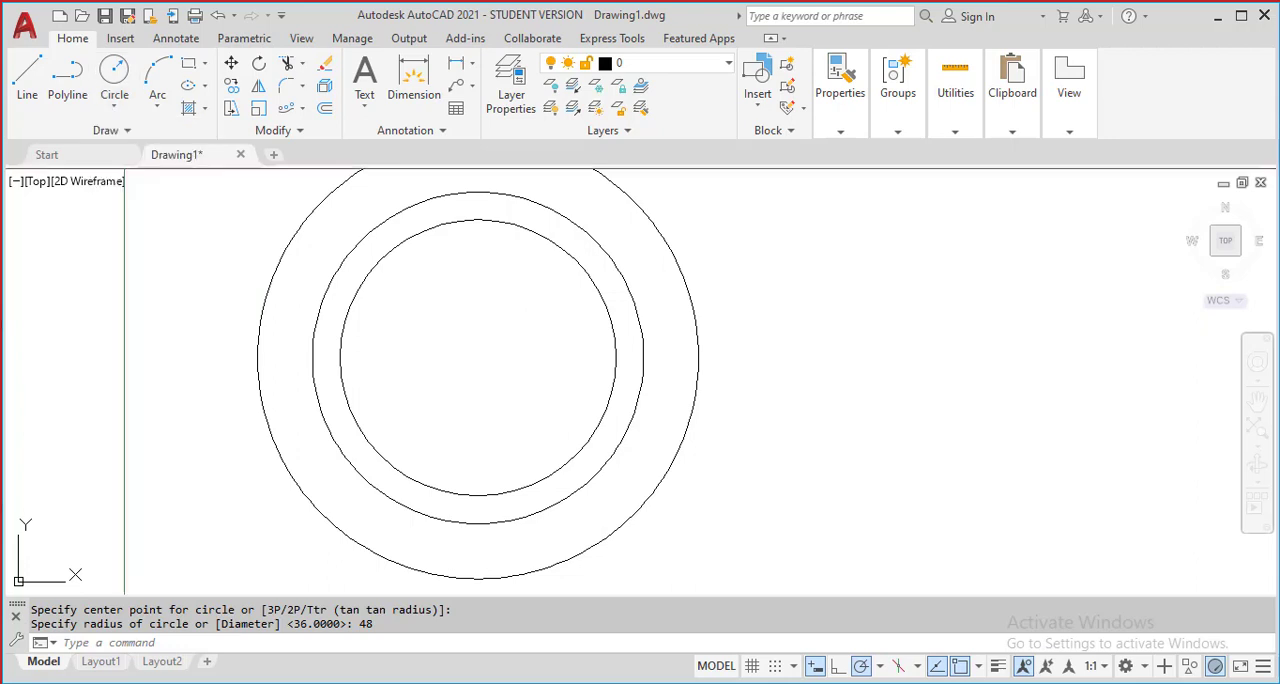
click(478, 357)
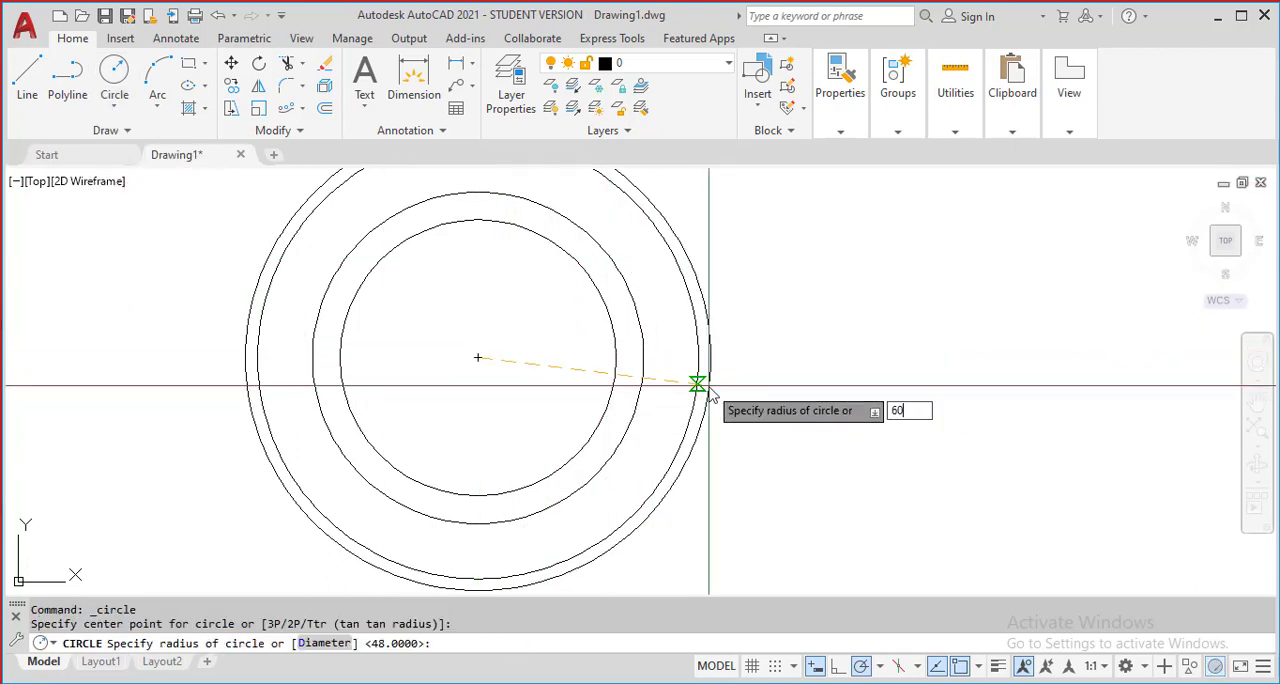
key(Return)
scroll(678, 377, down, 2)
middle_drag(583, 367, 486, 369)
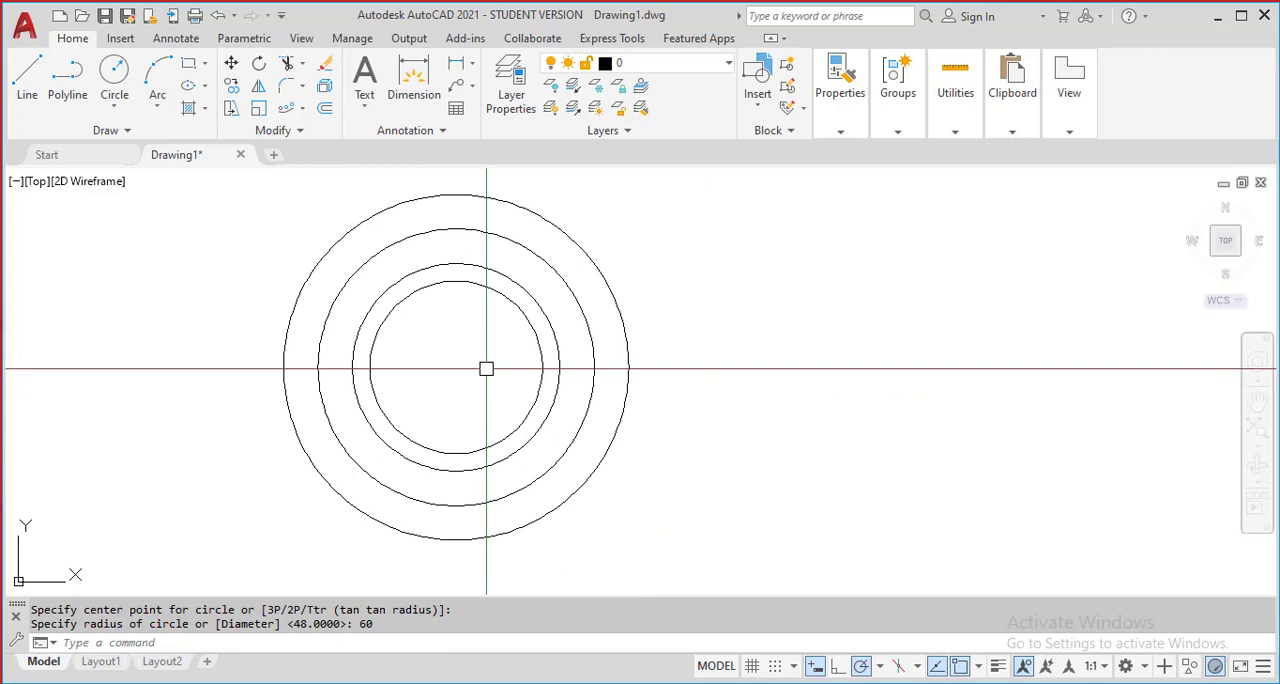
Draw a vertical centre line from the top quadrant to the bottom quadrant of the outermost circle
text(l)
key(Return)
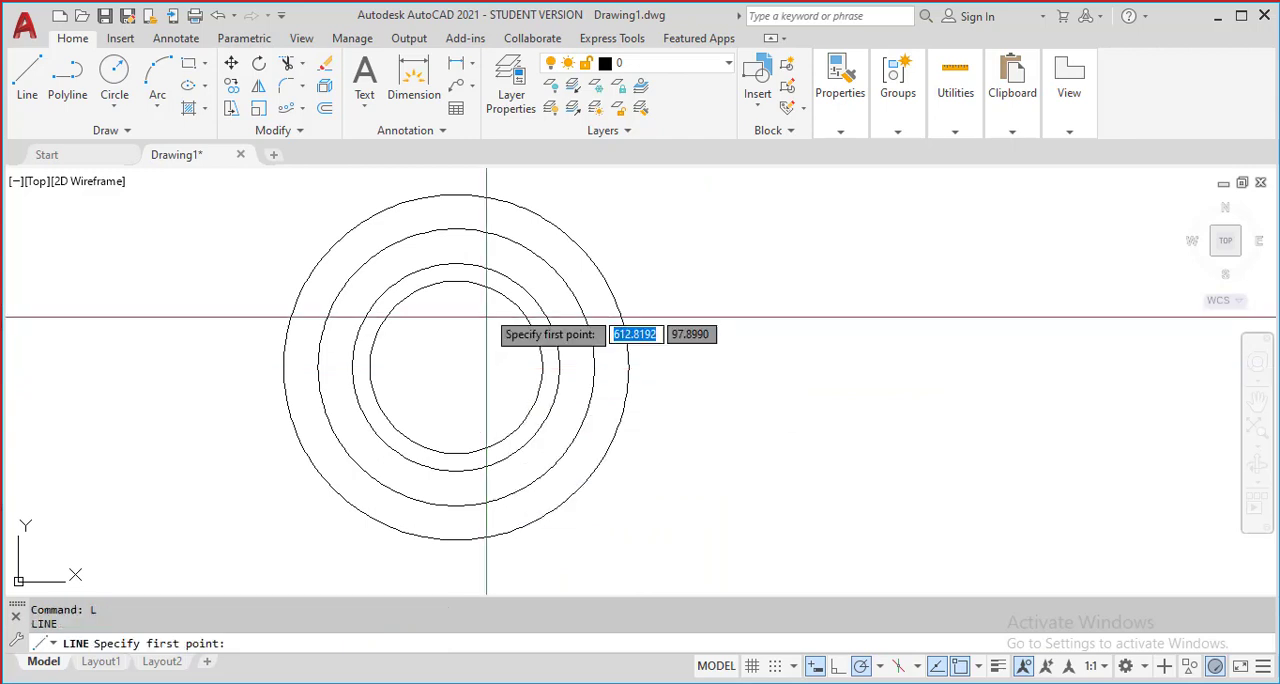
click(455, 198)
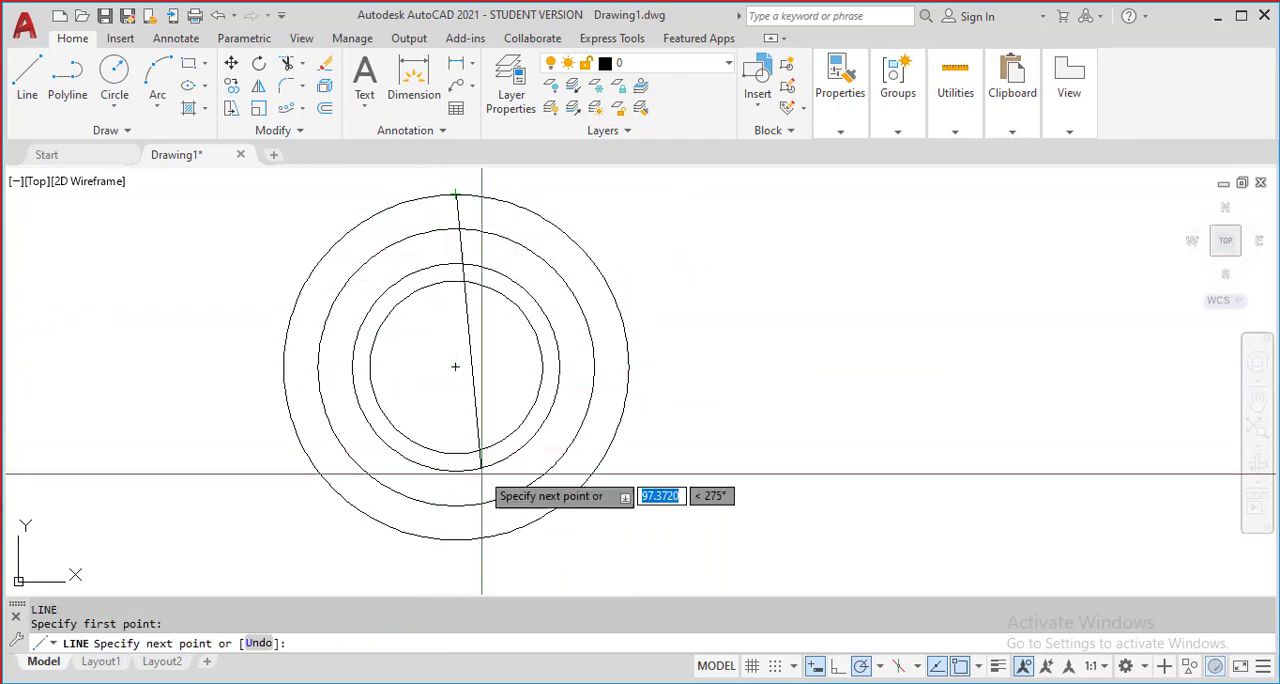
click(457, 540)
key(Return)
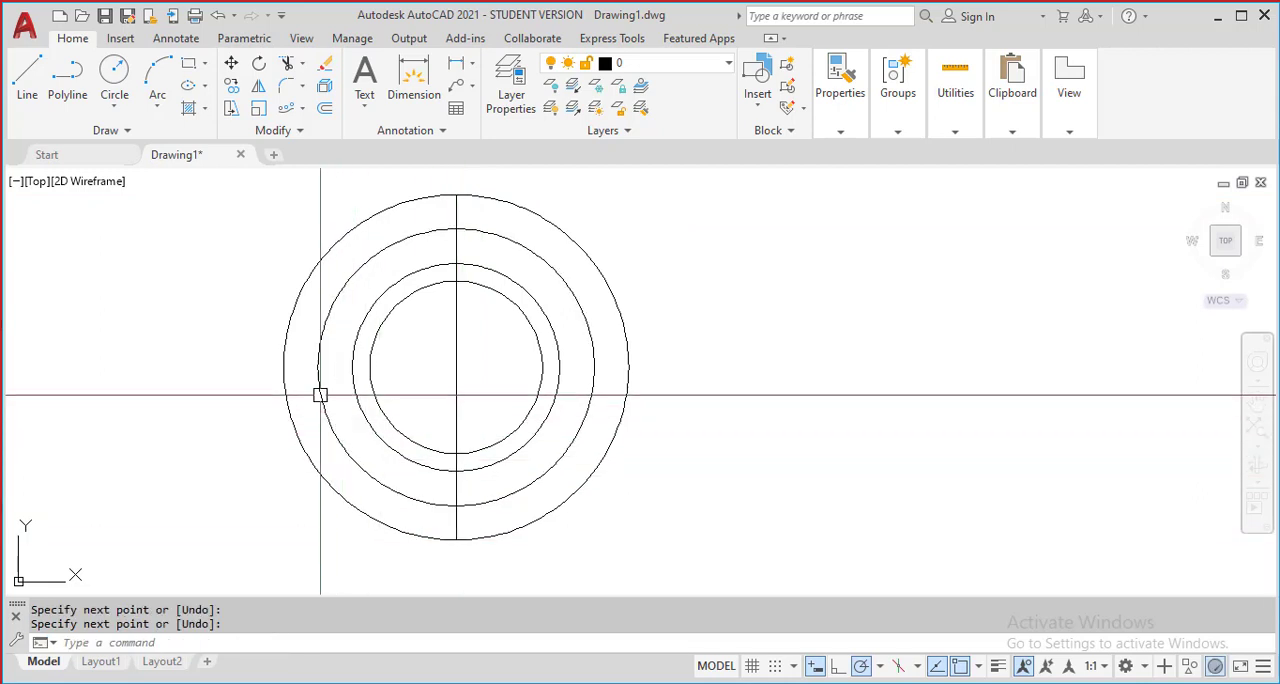
Draw a horizontal centre line from the left quadrant to the right quadrant of the outermost circle
key(Return)
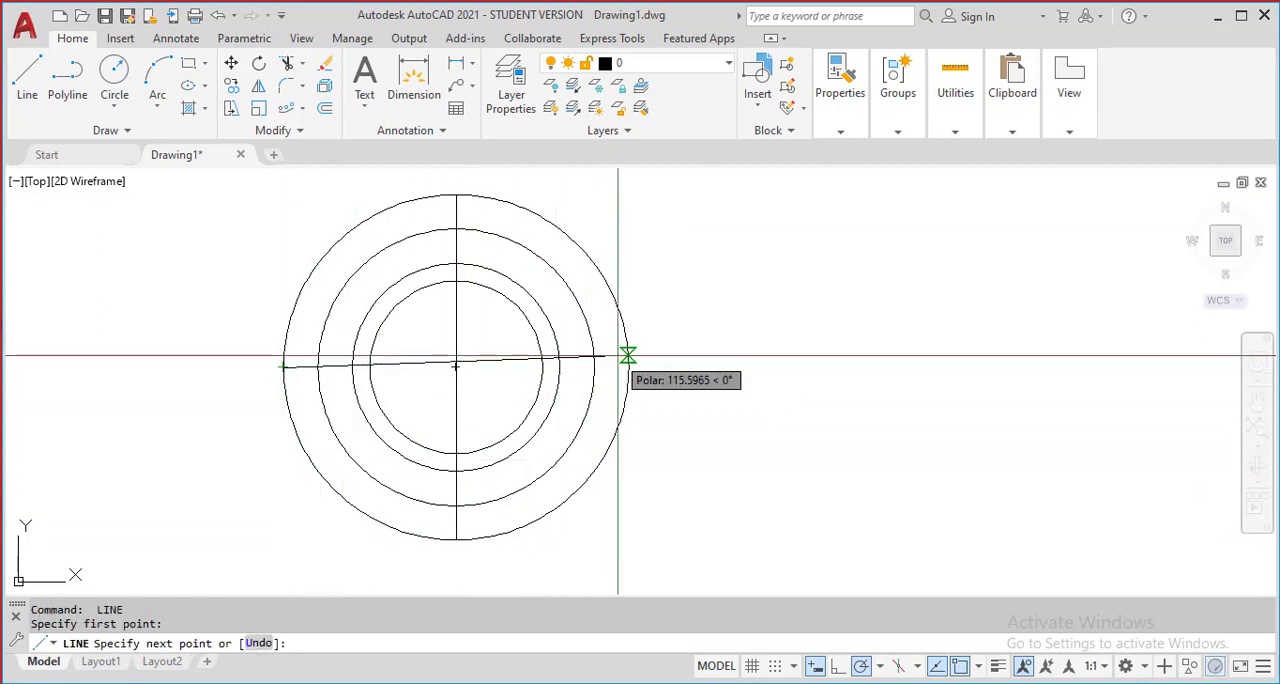
click(629, 367)
key(Return)
Change the colour of the vertical and horizontal centre lines to blue (39,118,187)
scroll(486, 337, up, 4)
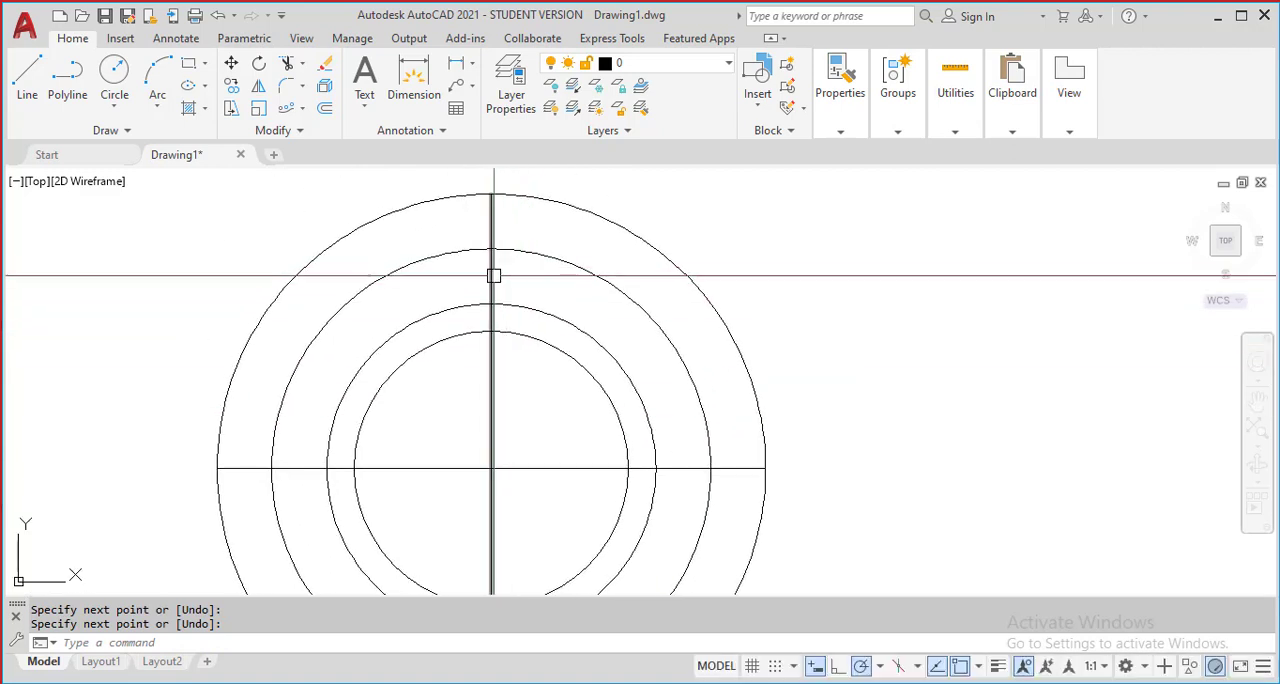
click(527, 503)
click(484, 440)
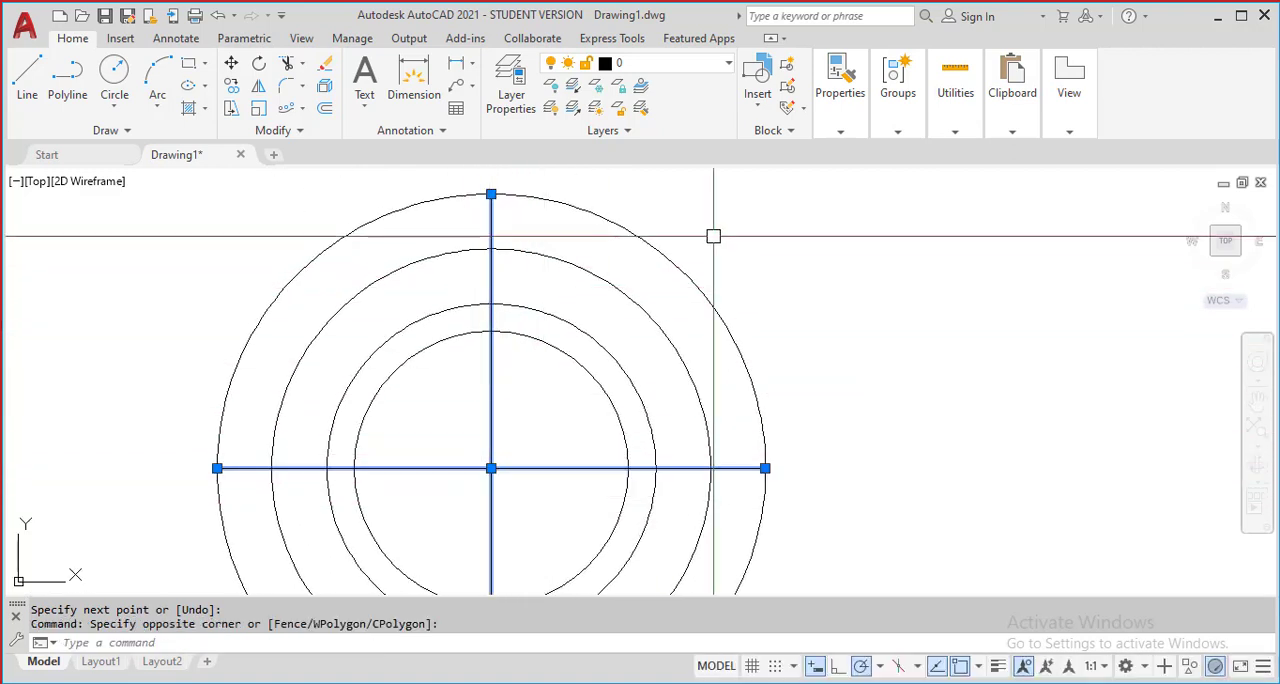
mouse_move(847, 140)
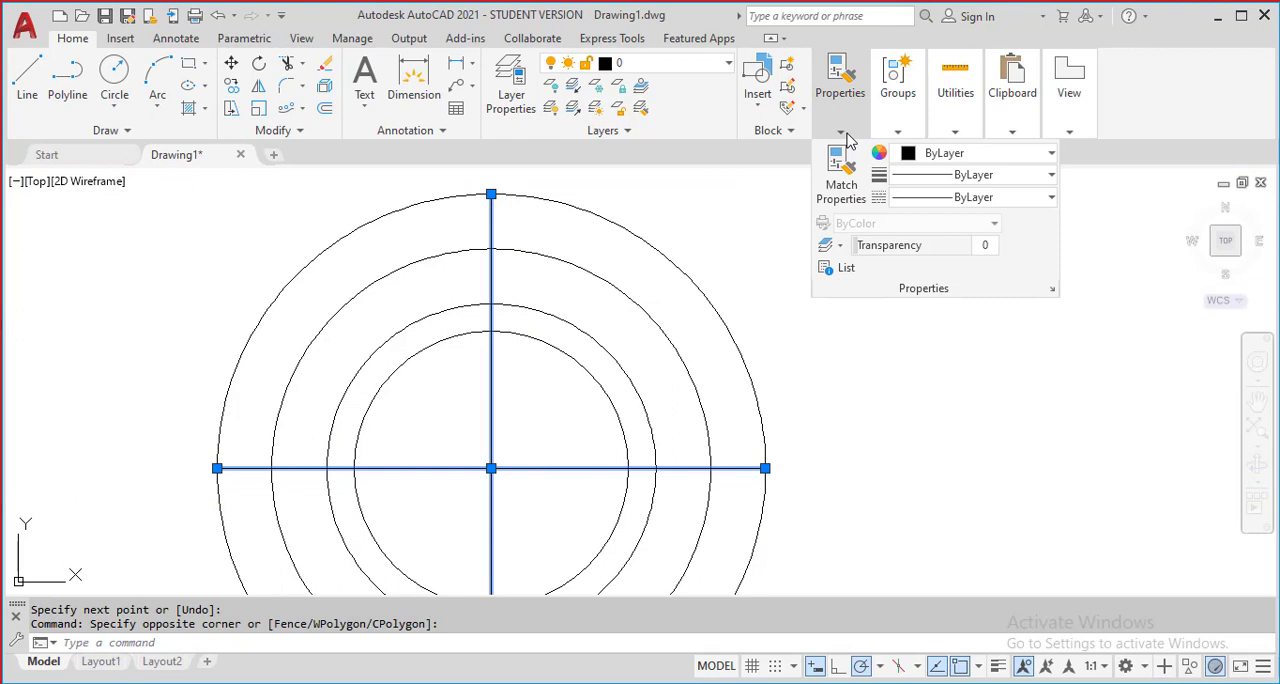
click(975, 155)
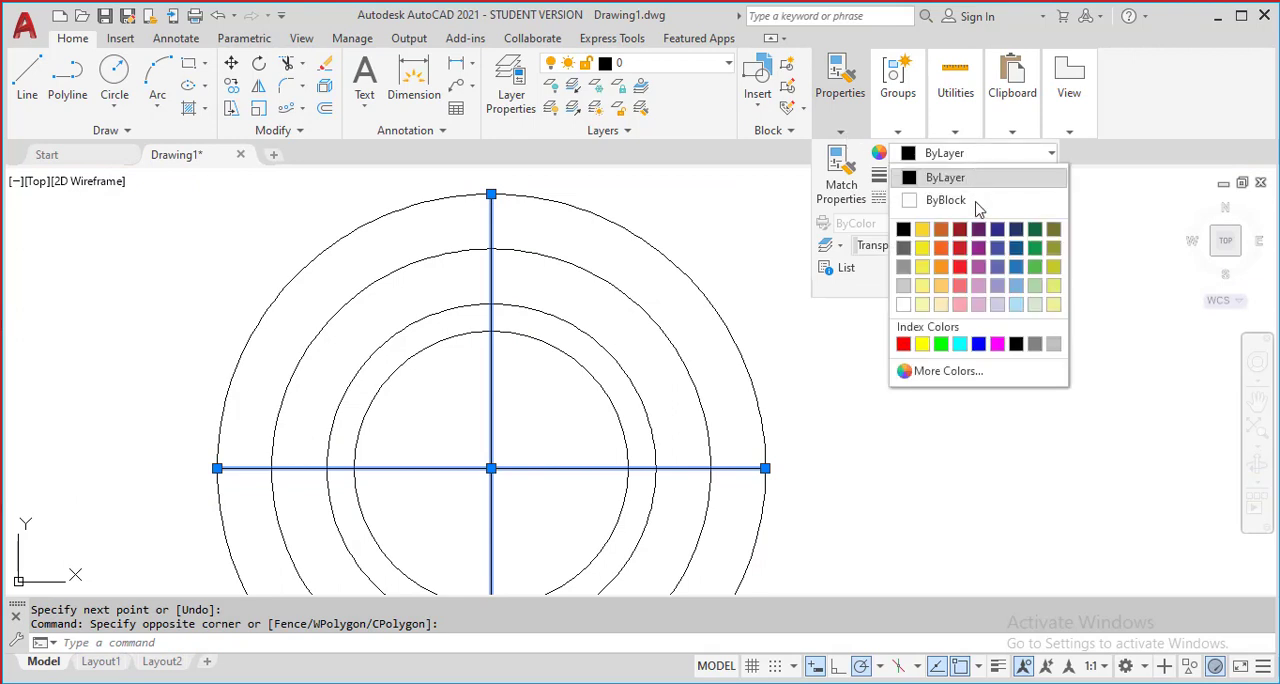
click(1016, 266)
middle_drag(781, 401, 809, 297)
key(Escape)
scroll(610, 340, down, 2)
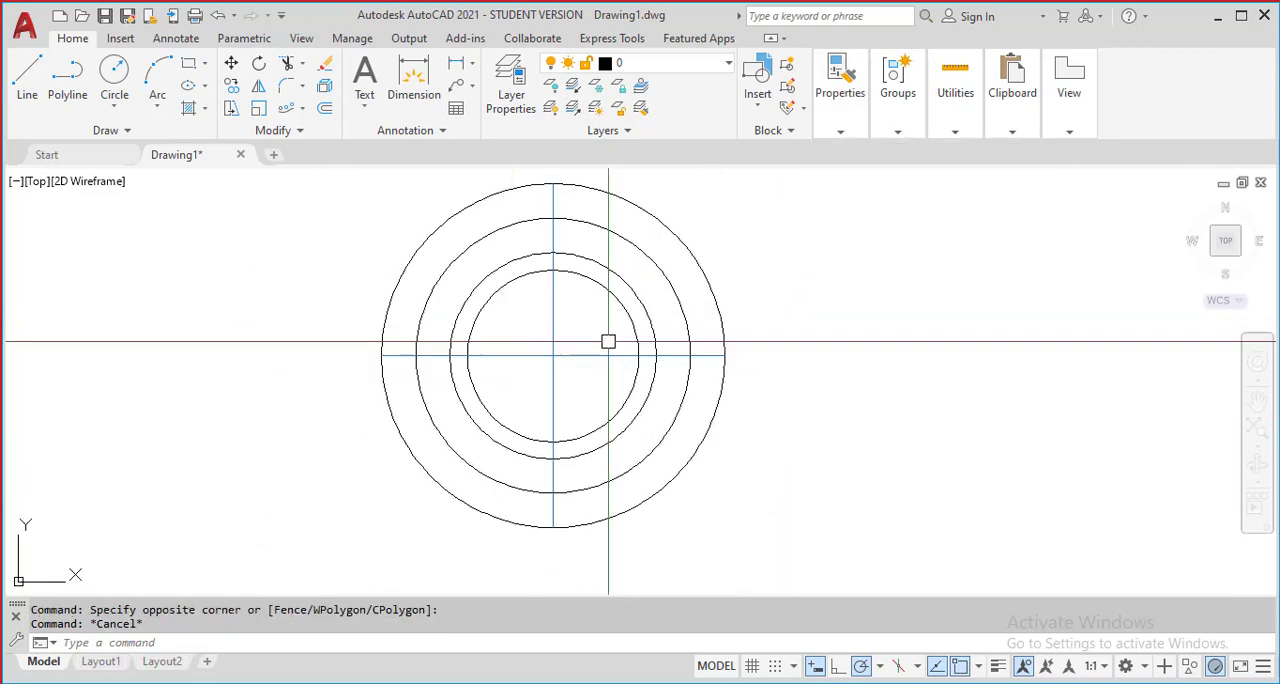
Offset the vertical centre line by 8 to both sides
mouse_move(572, 308)
middle_down()
mouse_move(543, 357)
mouse_move(568, 422)
mouse_move(587, 352)
middle_up()
scroll(543, 357, up, 4)
scroll(582, 354, down, 2)
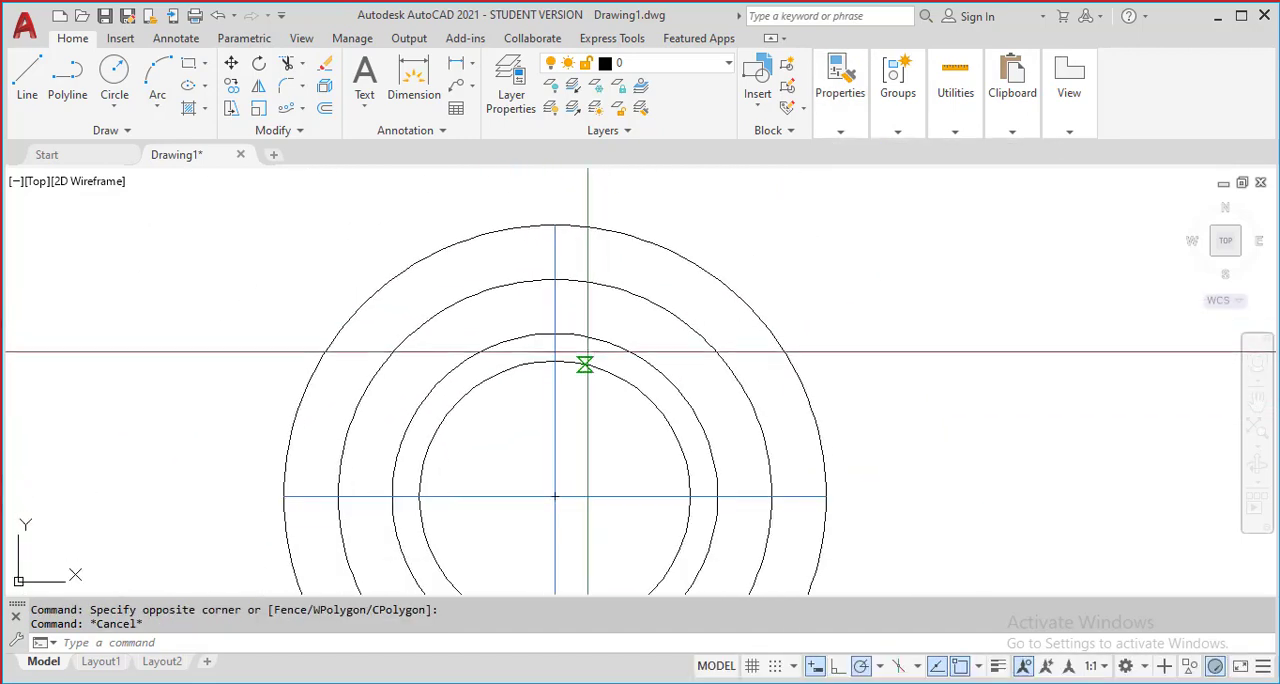
text(o)
key(Return)
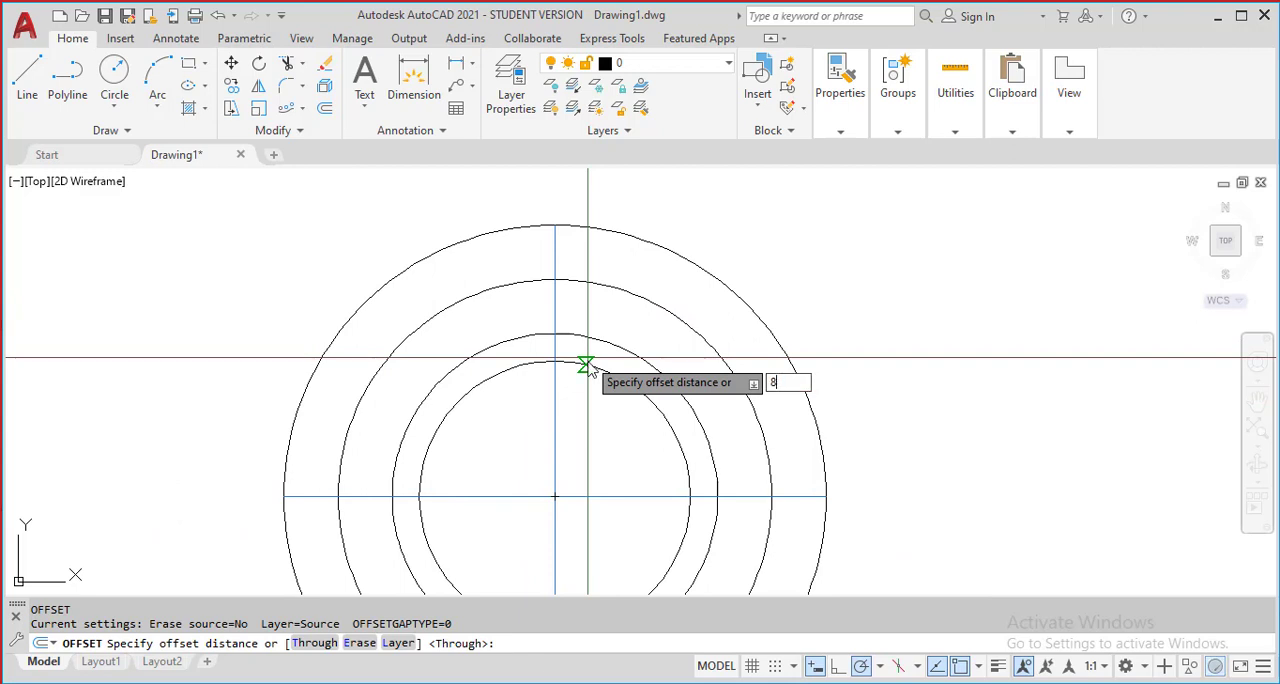
text(8)
key(Return)
click(557, 309)
click(559, 313)
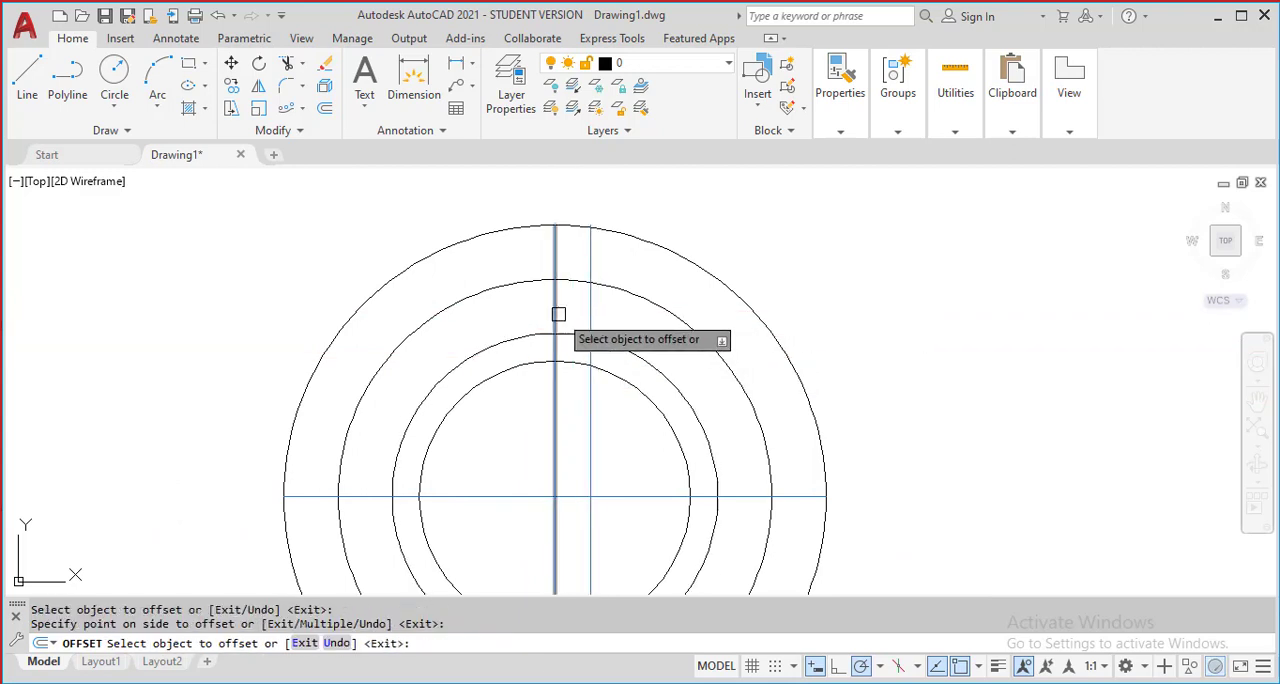
click(557, 313)
click(508, 322)
middle_drag(577, 341, 568, 301)
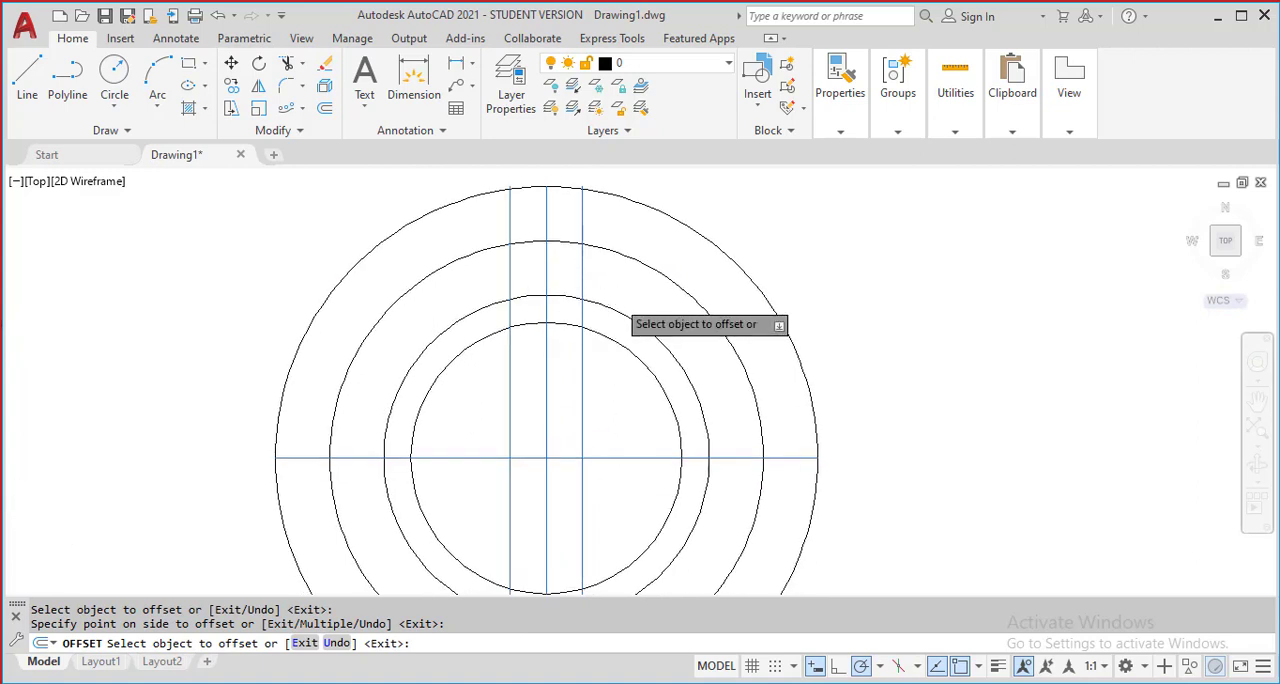
scroll(630, 302, down, 4)
middle_drag(827, 307, 861, 276)
scroll(715, 236, up, 4)
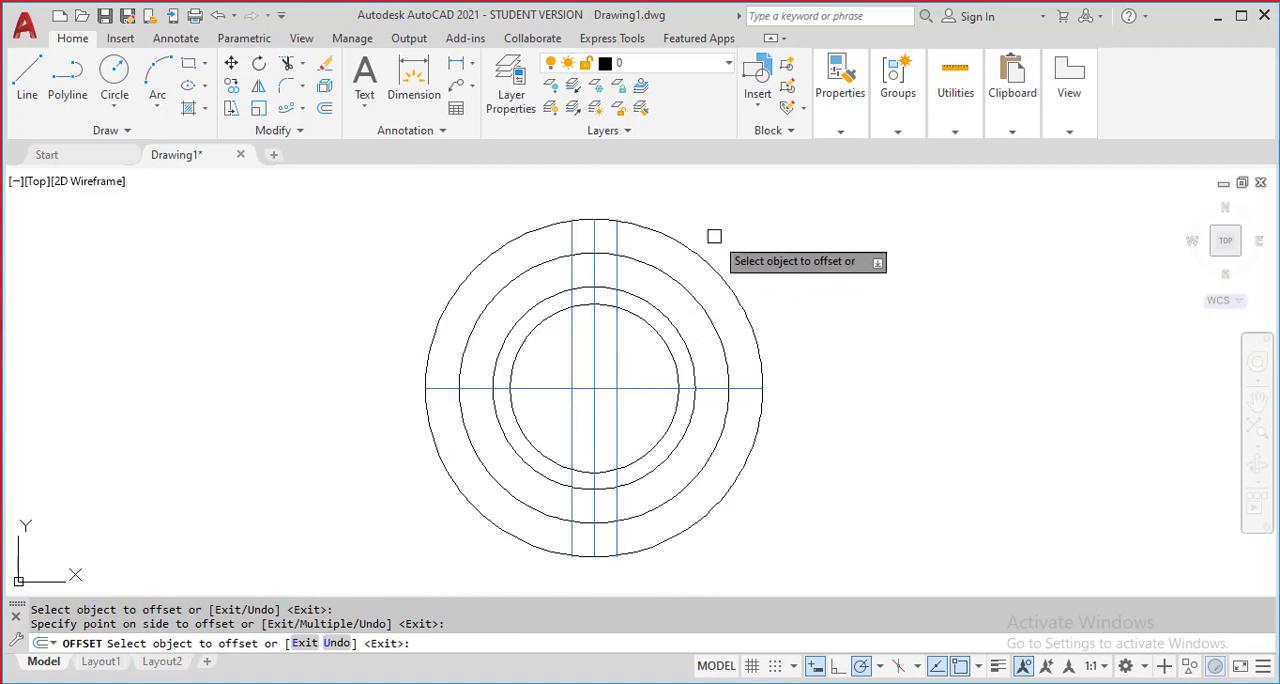
key(Escape)
Offset the vertical centre line by 20 to both sides
text(o)
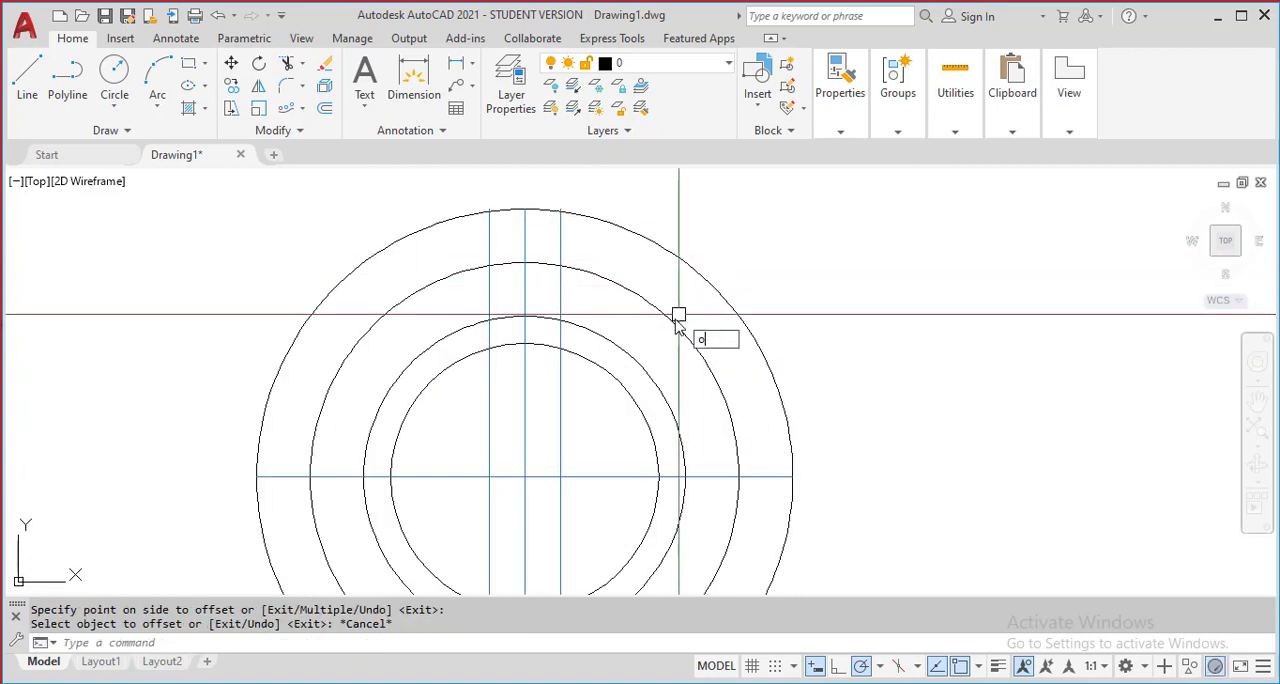
key(Return)
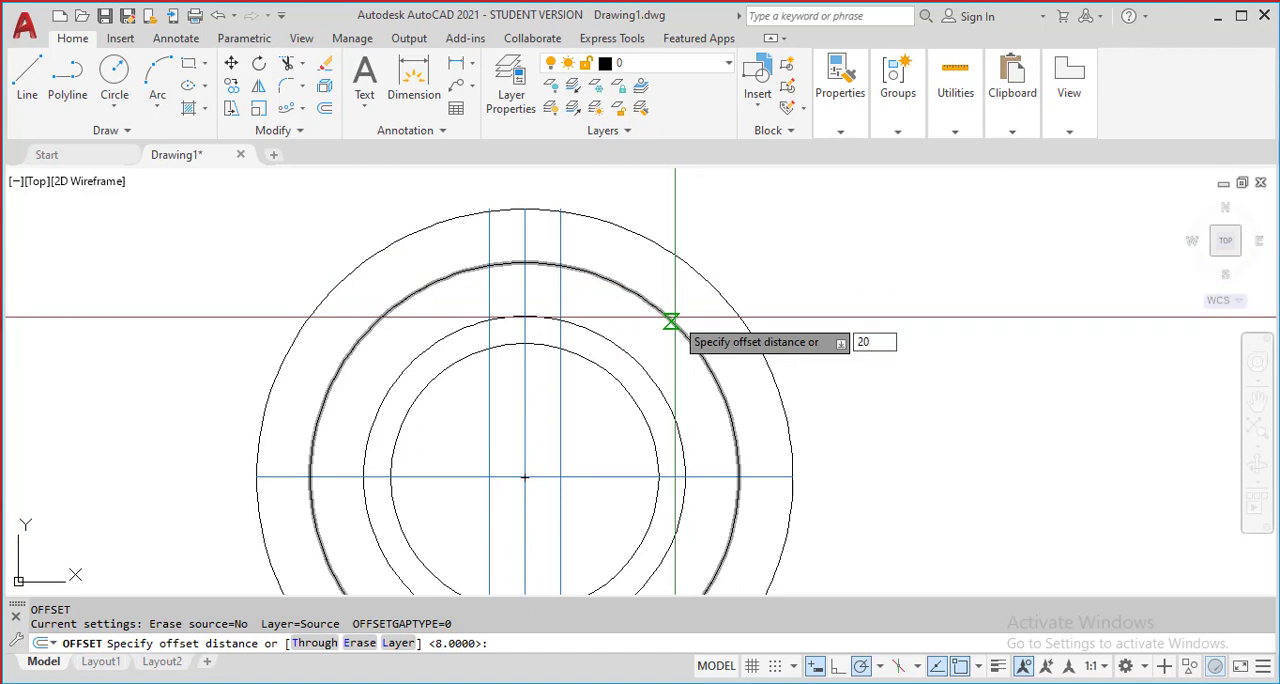
text(20)
key(Return)
scroll(539, 298, up, 2)
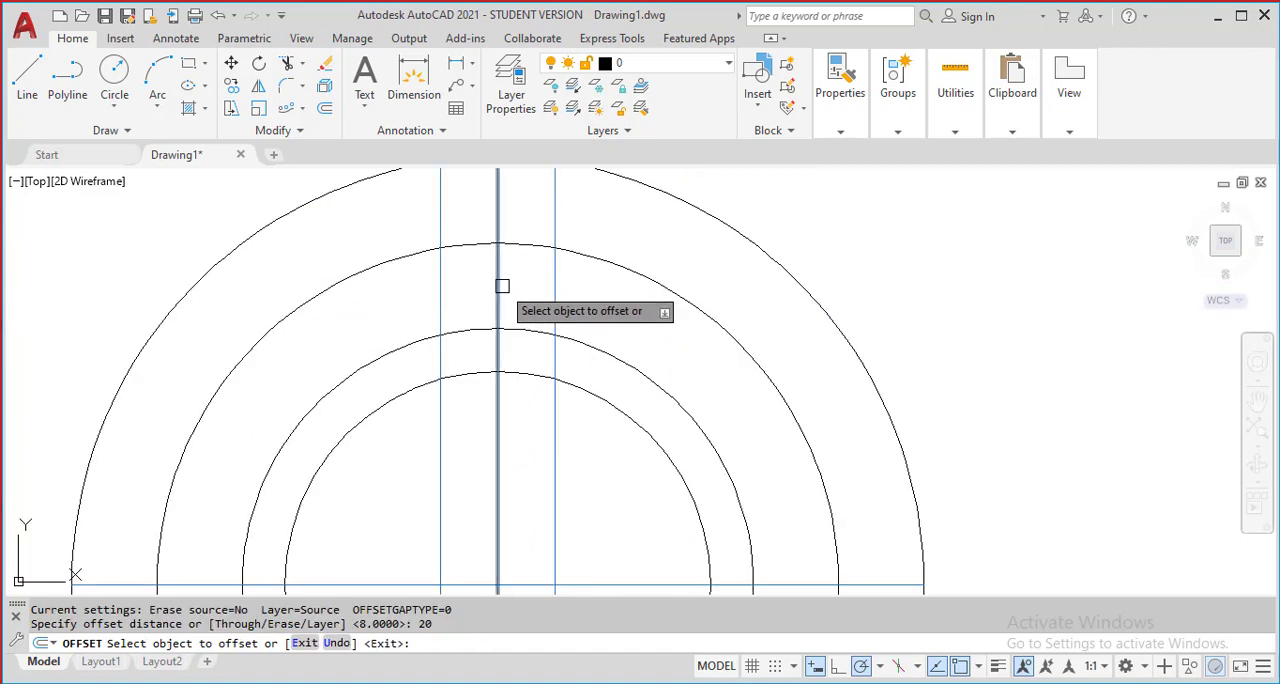
click(500, 286)
click(600, 306)
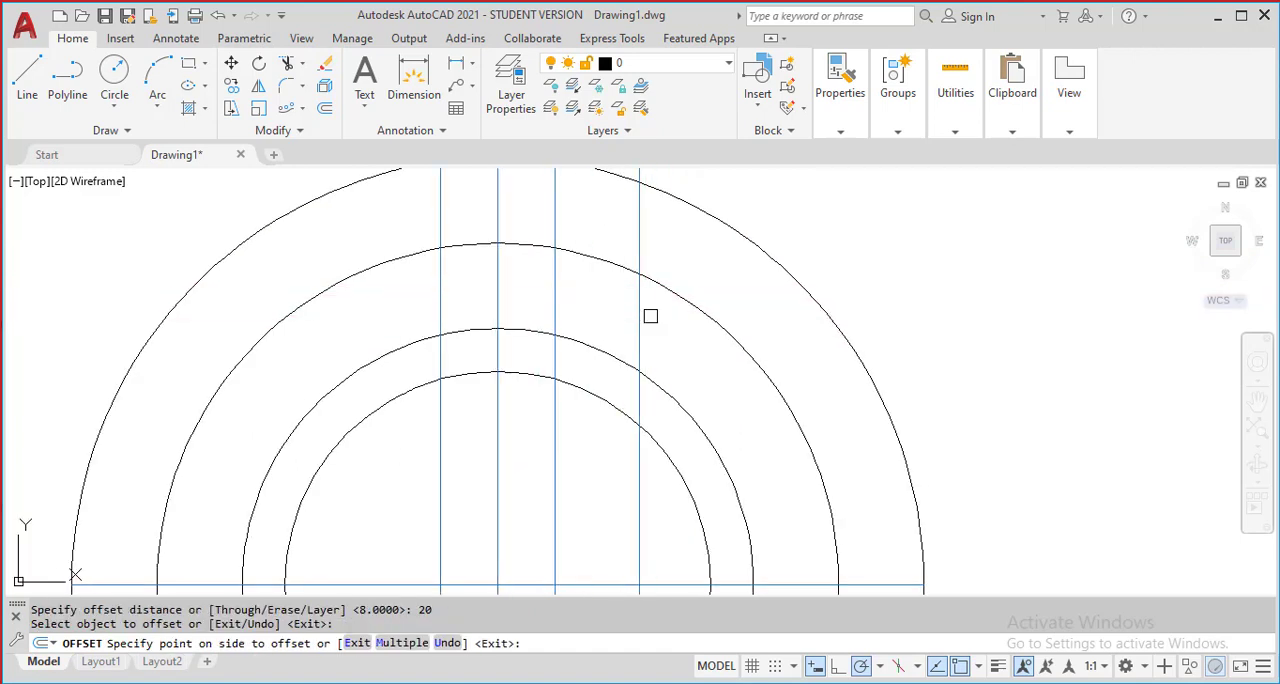
click(492, 294)
click(337, 320)
scroll(760, 320, down, 2)
middle_drag(760, 320, 779, 268)
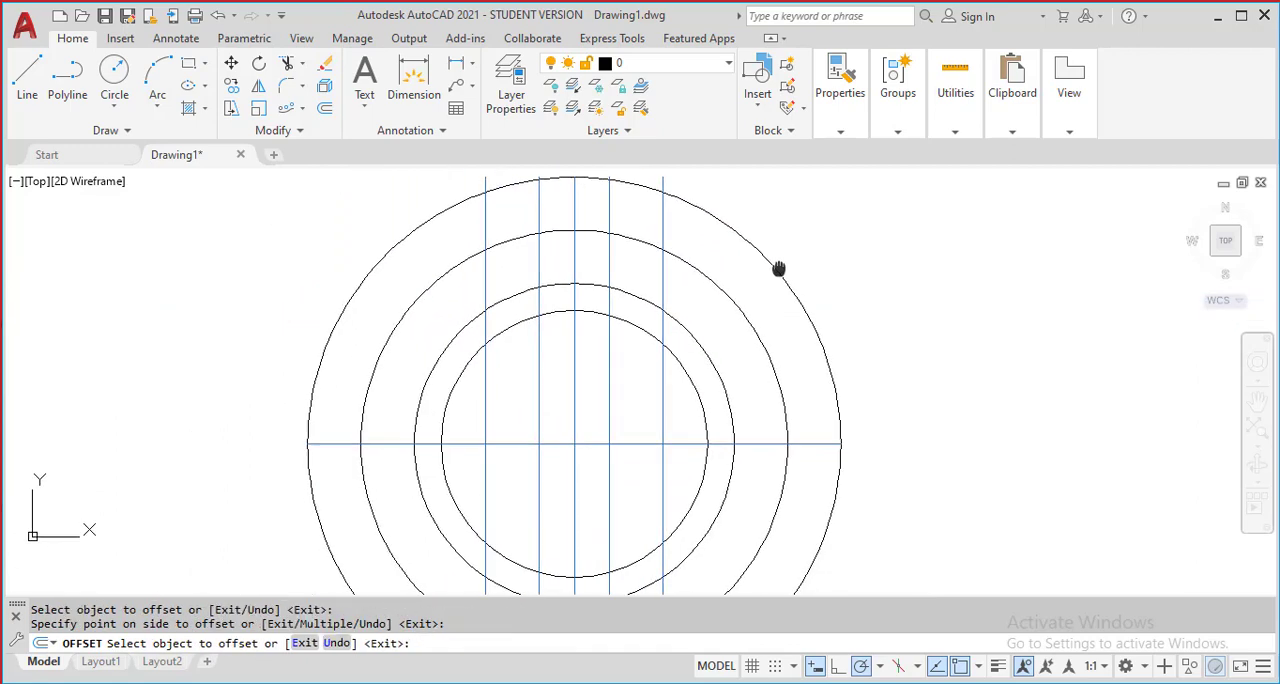
key(Escape)
Draw a 12 diameter circle centred where the left 8-unit offset line crosses the upper part of the radius 48 circle
scroll(590, 258, up, 2)
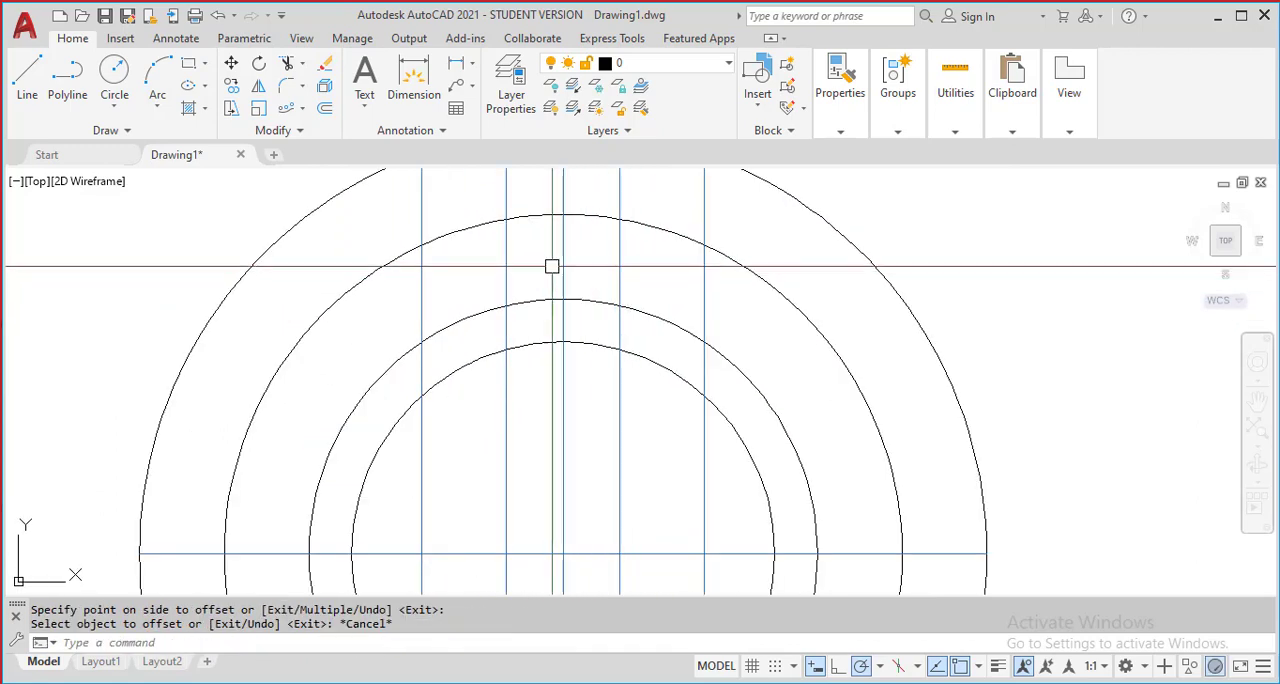
middle_drag(509, 305, 529, 394)
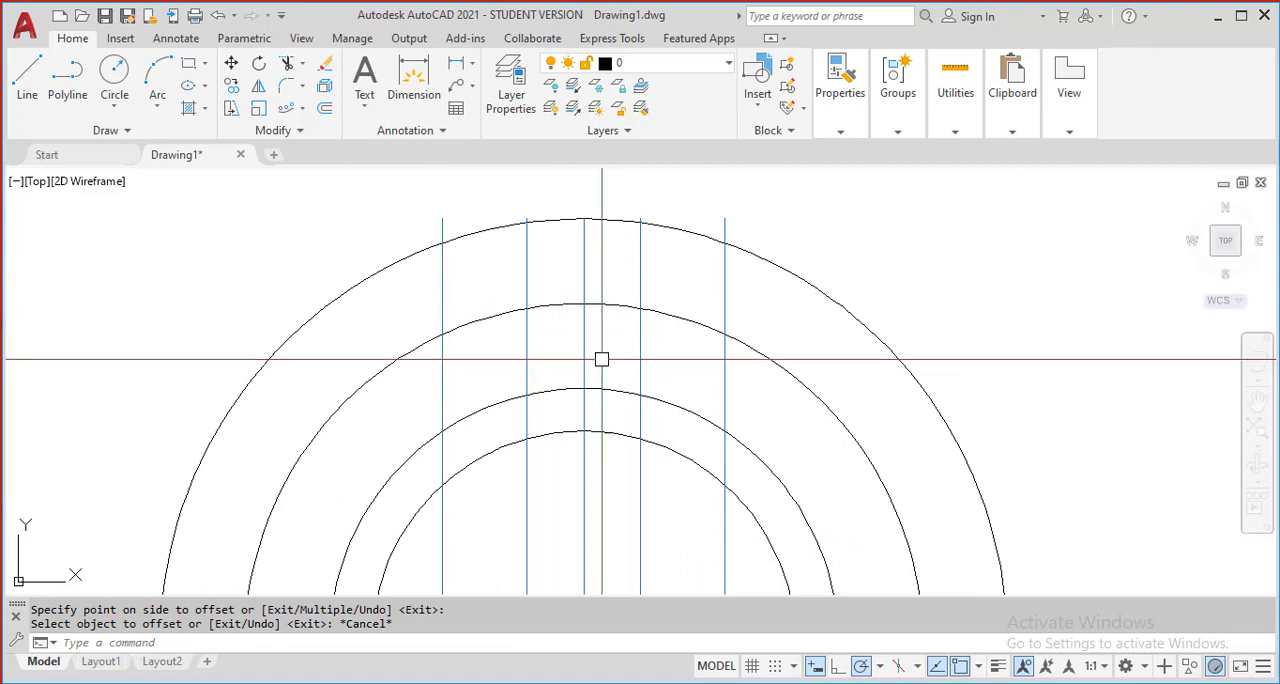
scroll(583, 351, down, 2)
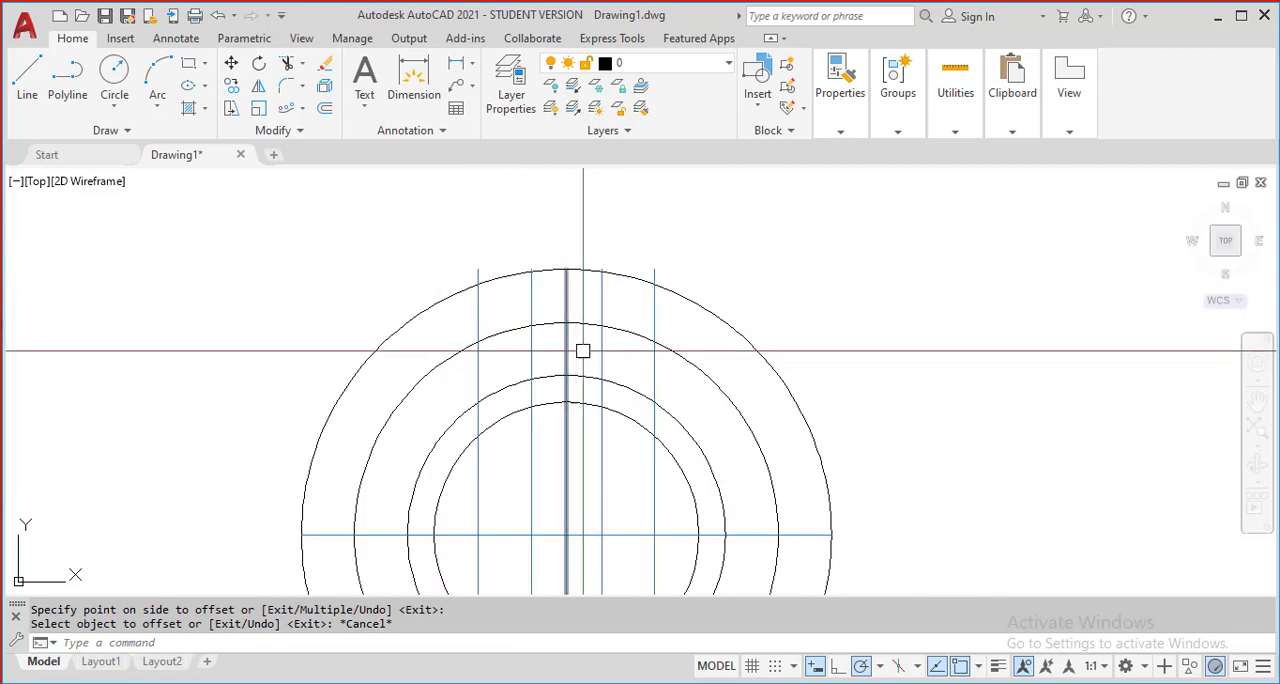
scroll(600, 345, up, 3)
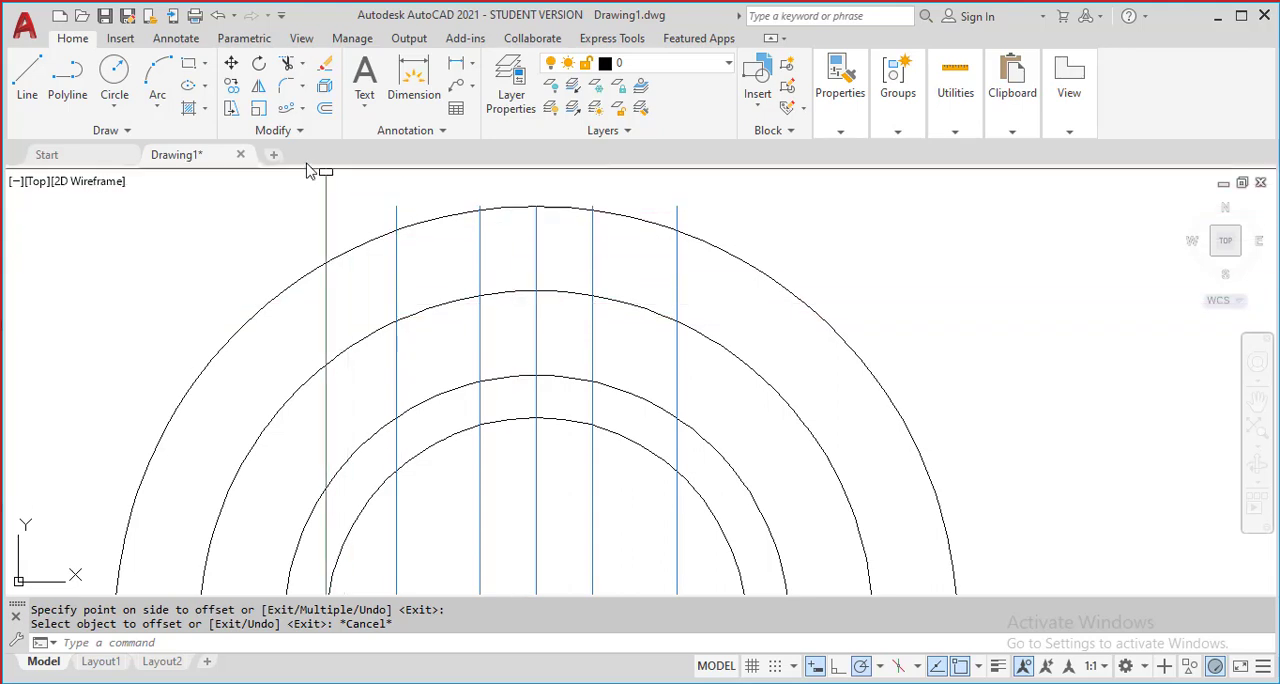
click(122, 108)
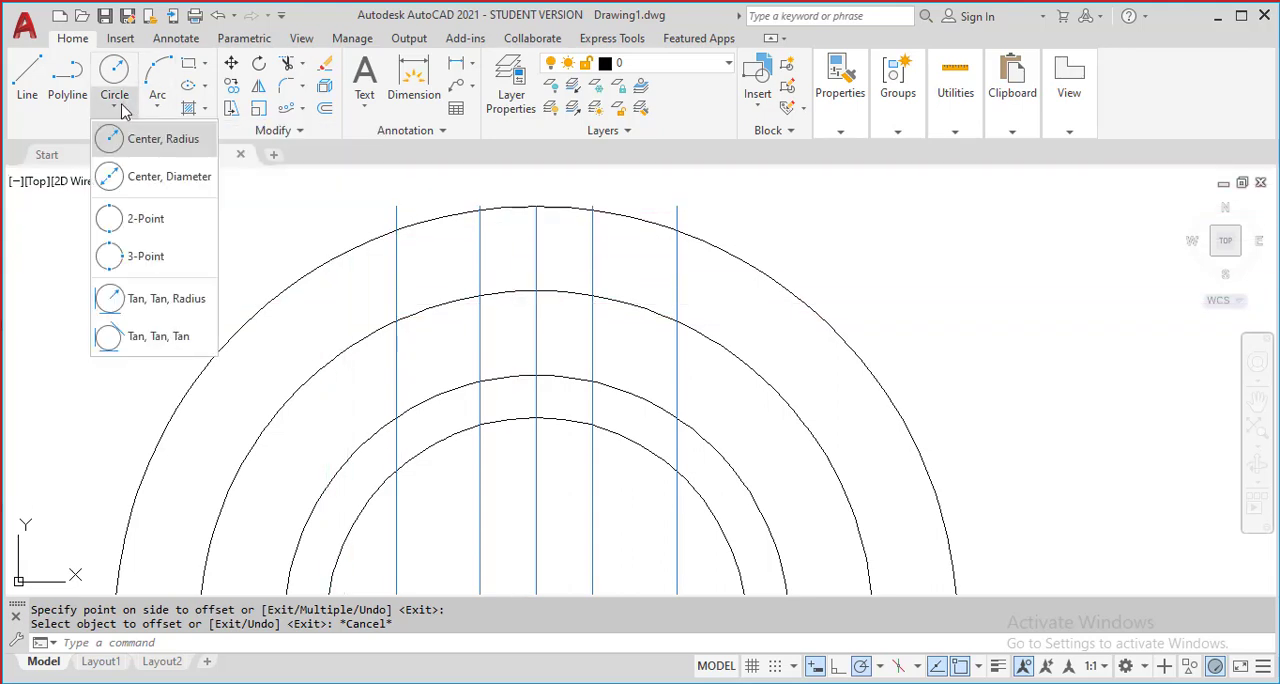
click(165, 176)
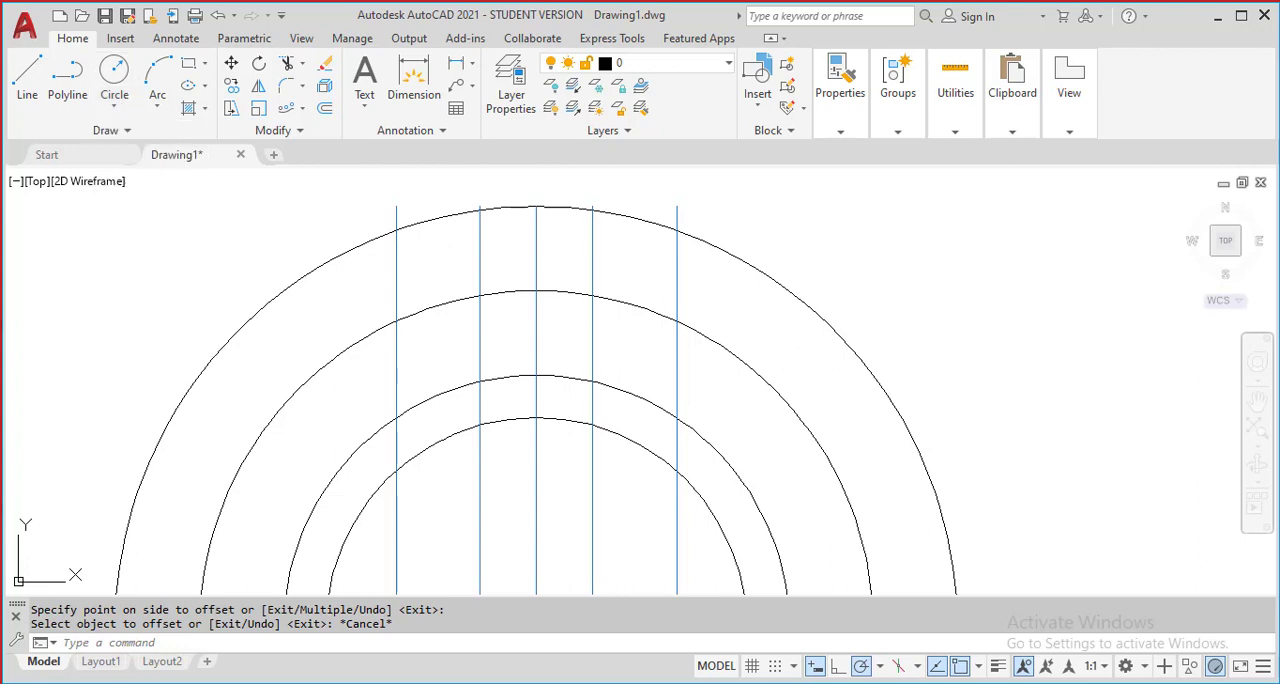
click(480, 296)
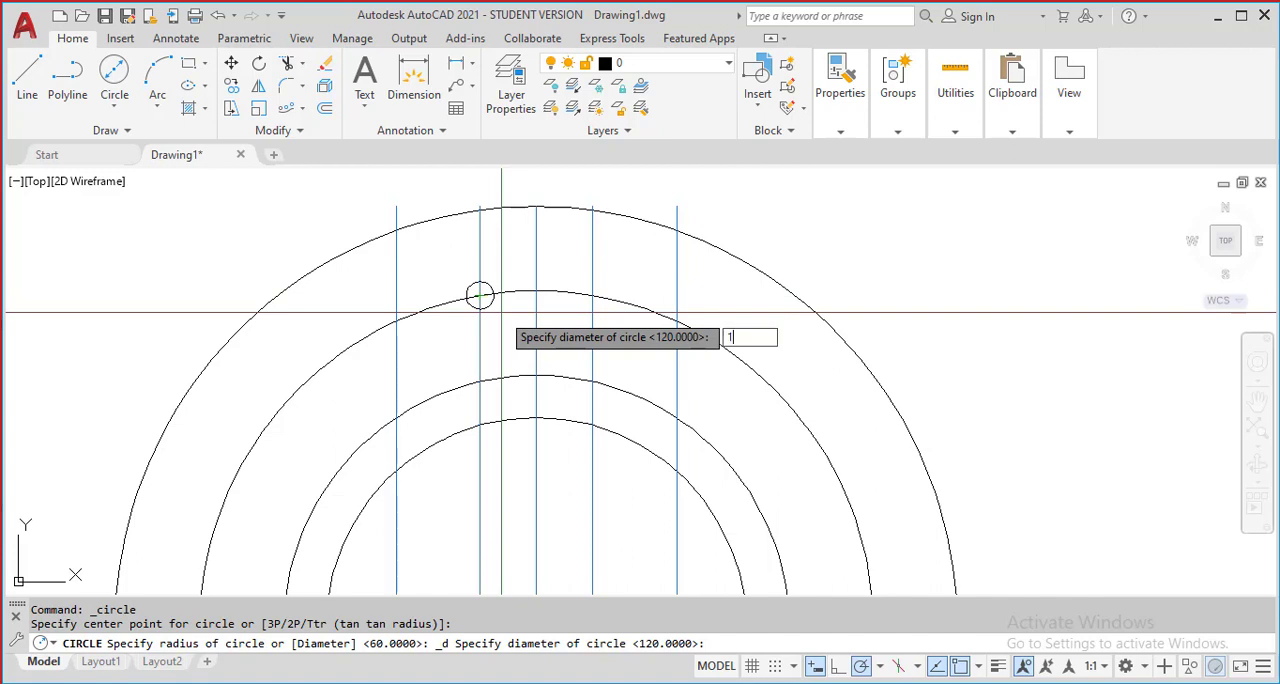
key(Return)
Copy the small circle from its centre to the right 8-unit offset line's upper crossing and the right quadrant of the radius 48 circle
scroll(505, 332, up, 2)
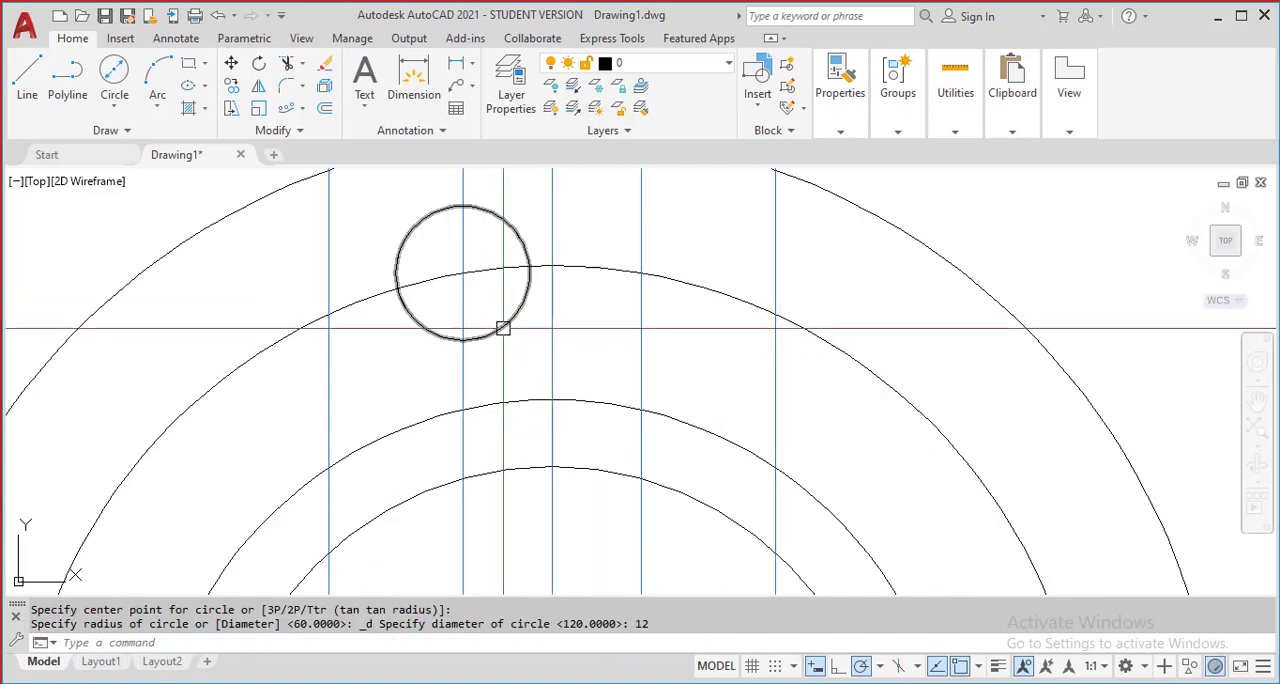
click(503, 329)
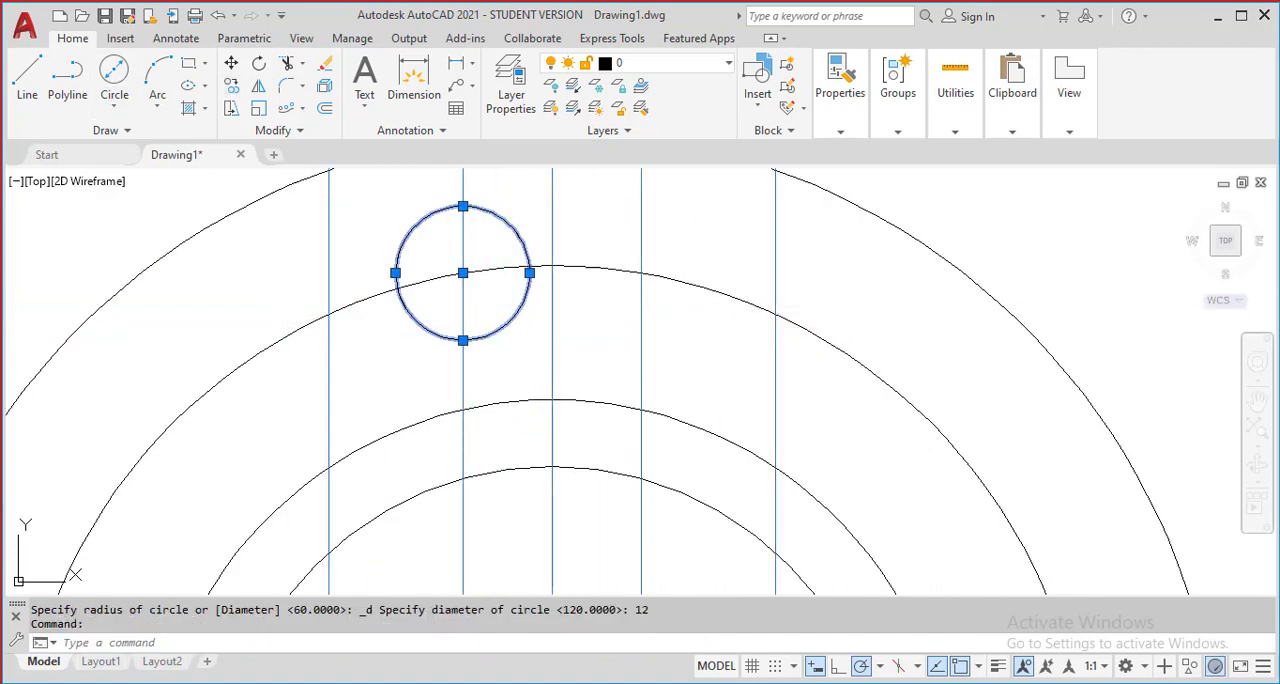
click(231, 87)
click(462, 273)
scroll(505, 312, down, 2)
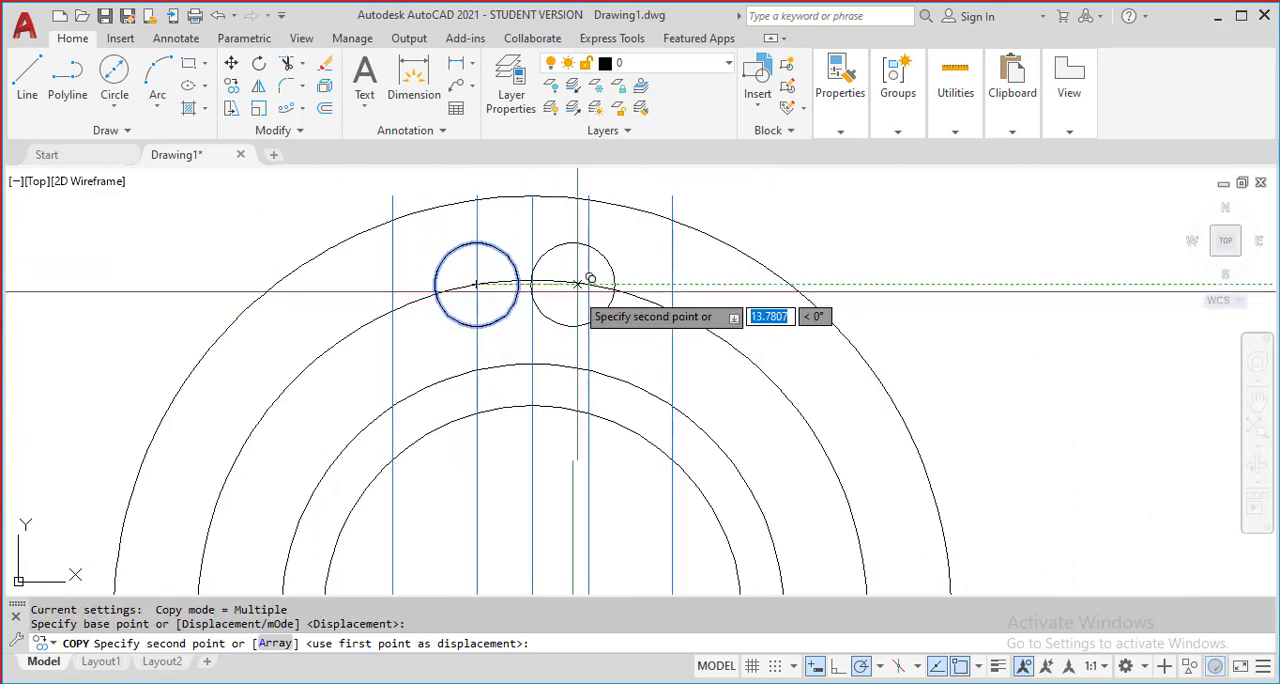
click(589, 285)
scroll(663, 305, down, 3)
scroll(712, 366, up, 2)
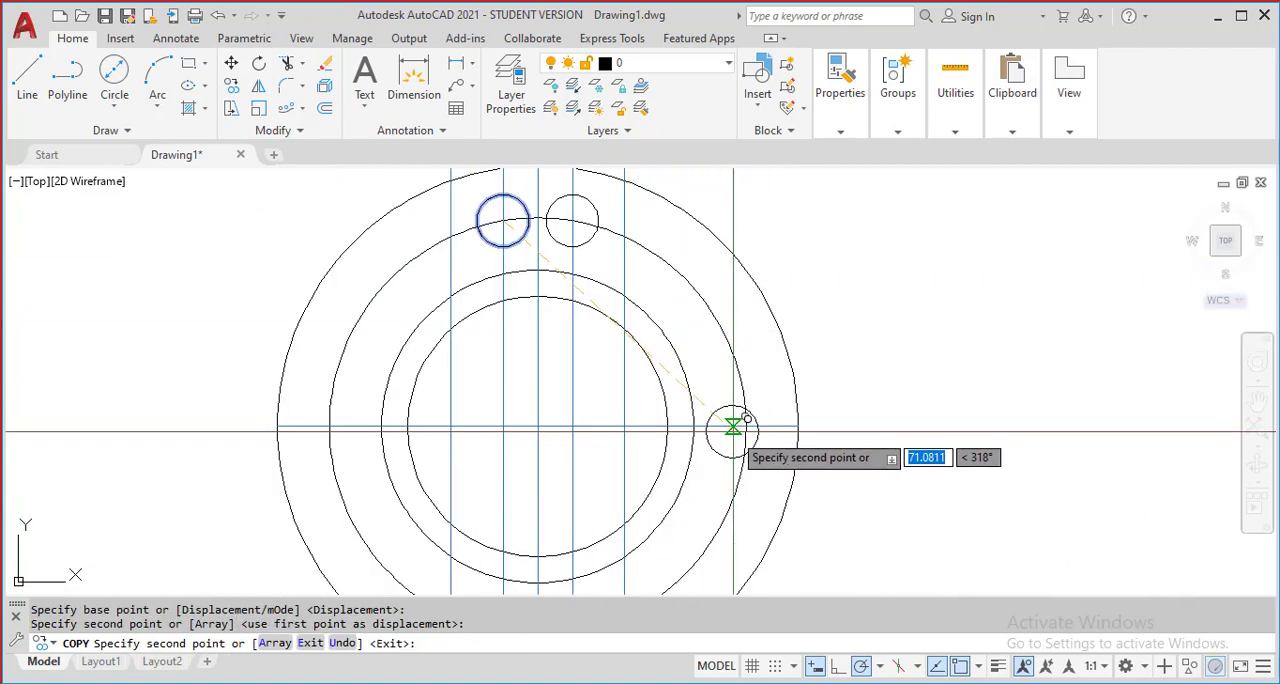
click(741, 427)
key(Return)
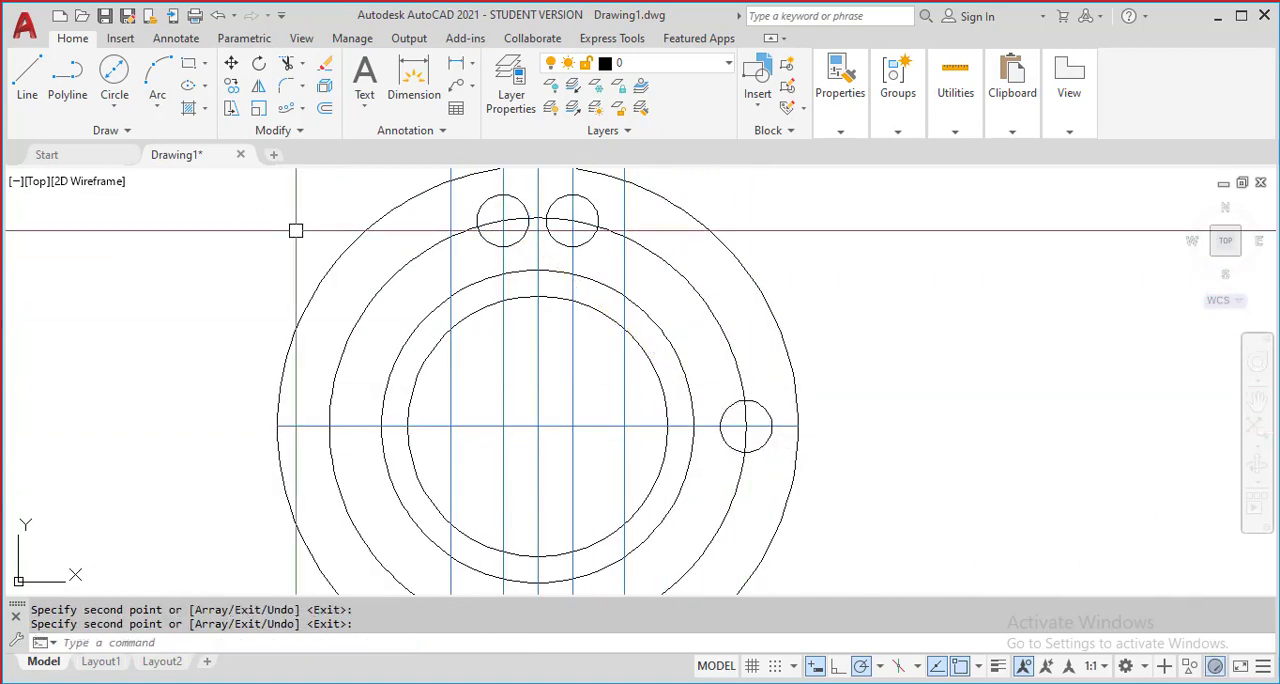
Draw a circle of radius 12 concentric with the small circle at the right quadrant
click(116, 112)
click(112, 134)
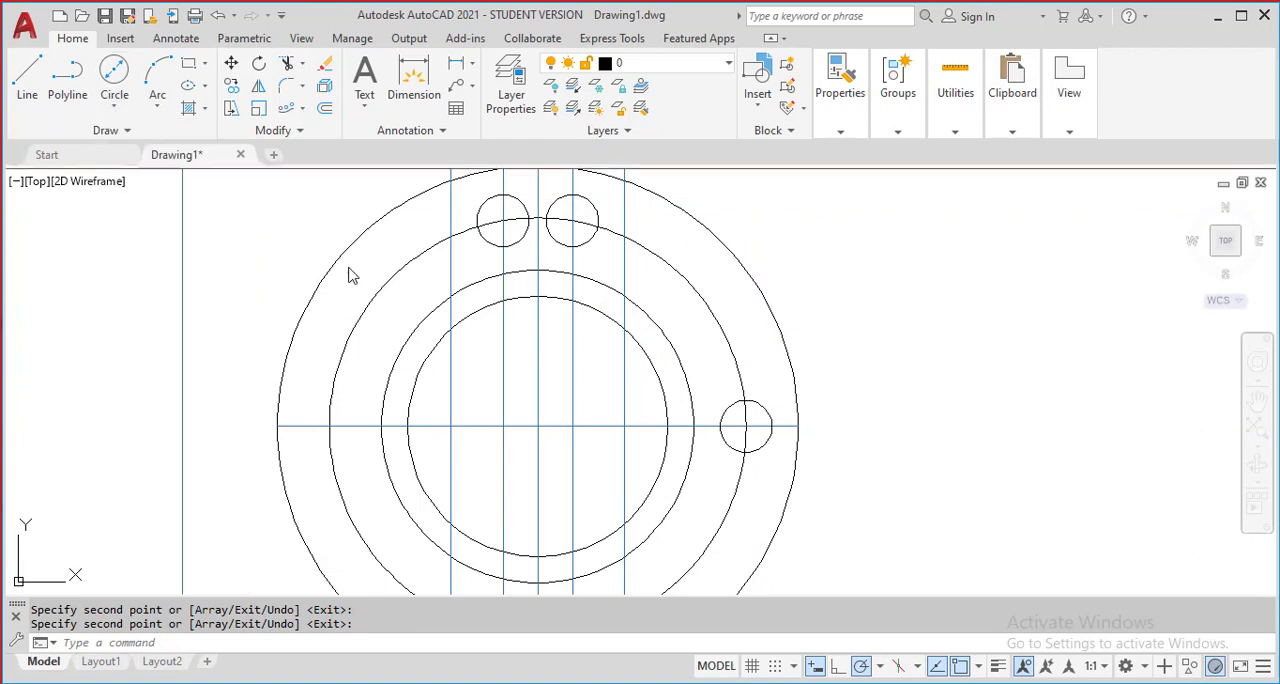
click(745, 427)
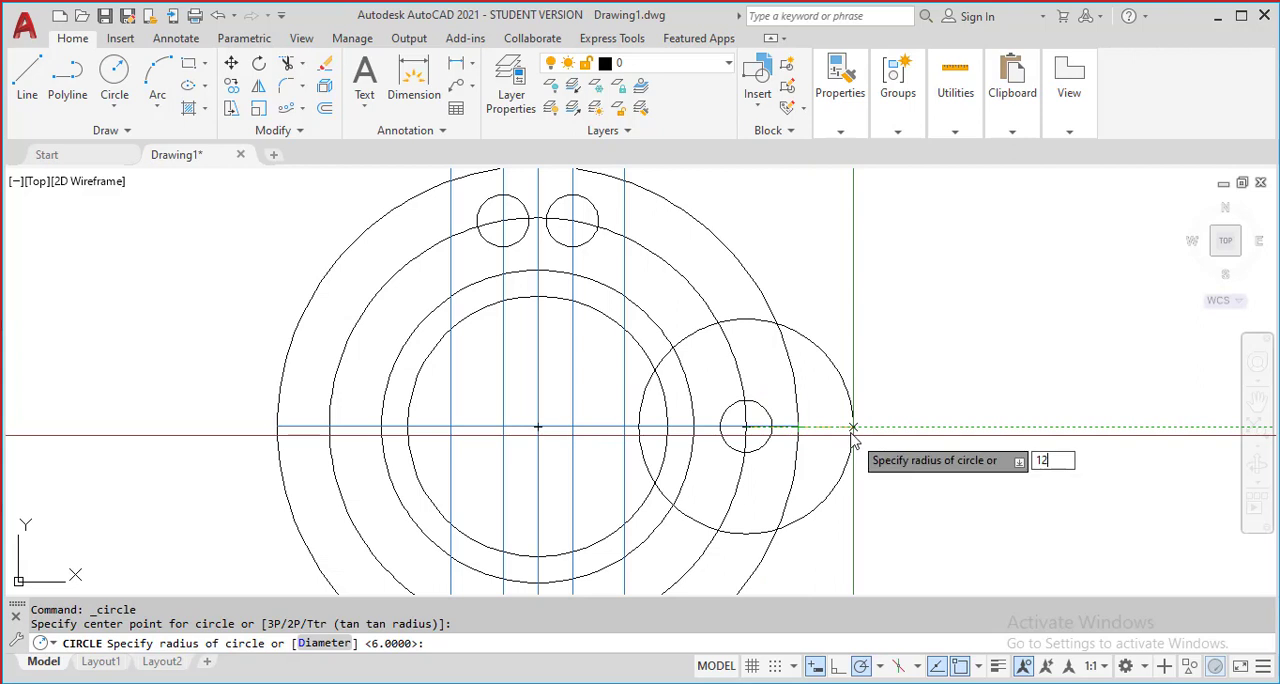
key(Return)
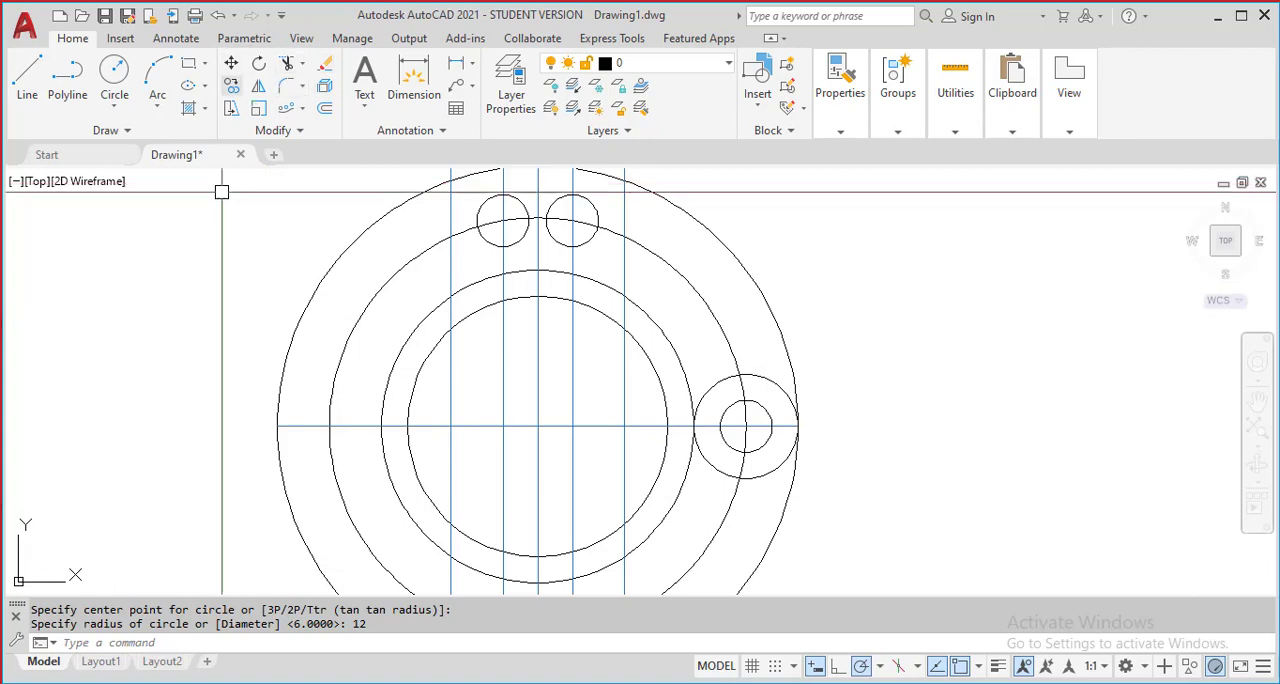
Start a trim with the two outermost vertical lines, the outermost circle and the radius 48 circle as cutting edges
scroll(572, 342, up, 2)
scroll(603, 300, down, 2)
middle_drag(556, 258, 517, 285)
middle_drag(349, 303, 361, 274)
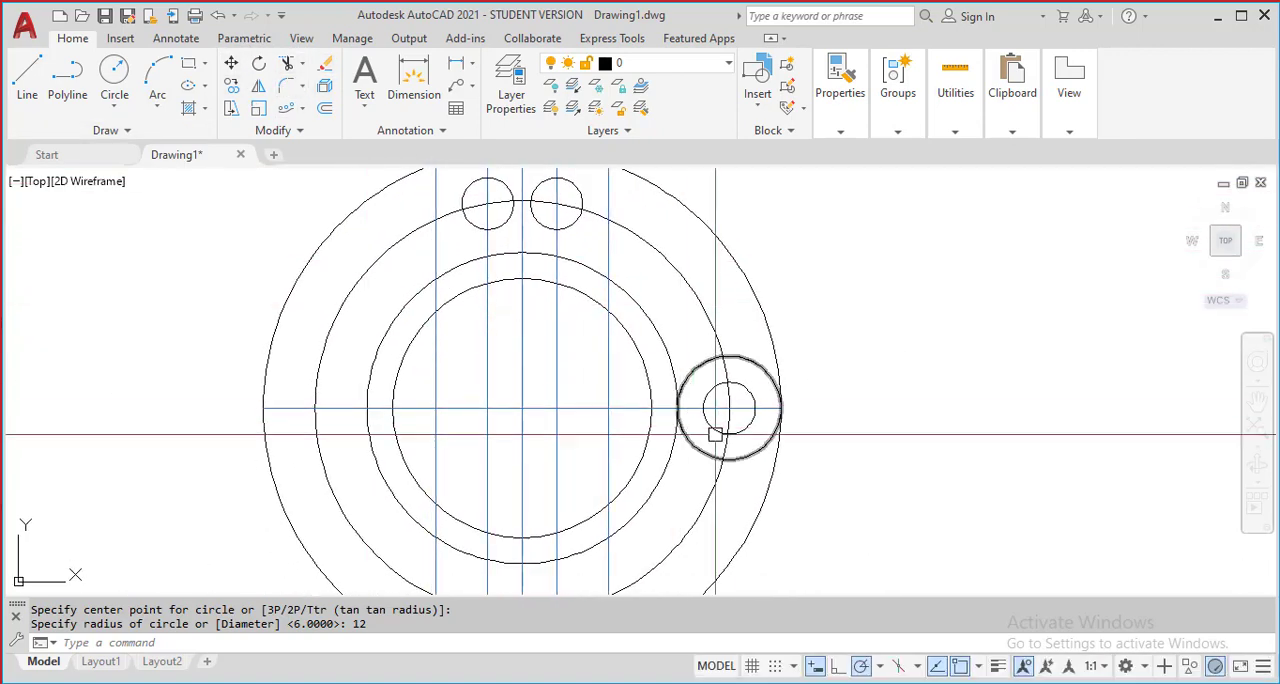
mouse_move(607, 401)
middle_down()
mouse_move(691, 463)
mouse_move(686, 409)
mouse_move(620, 413)
middle_up()
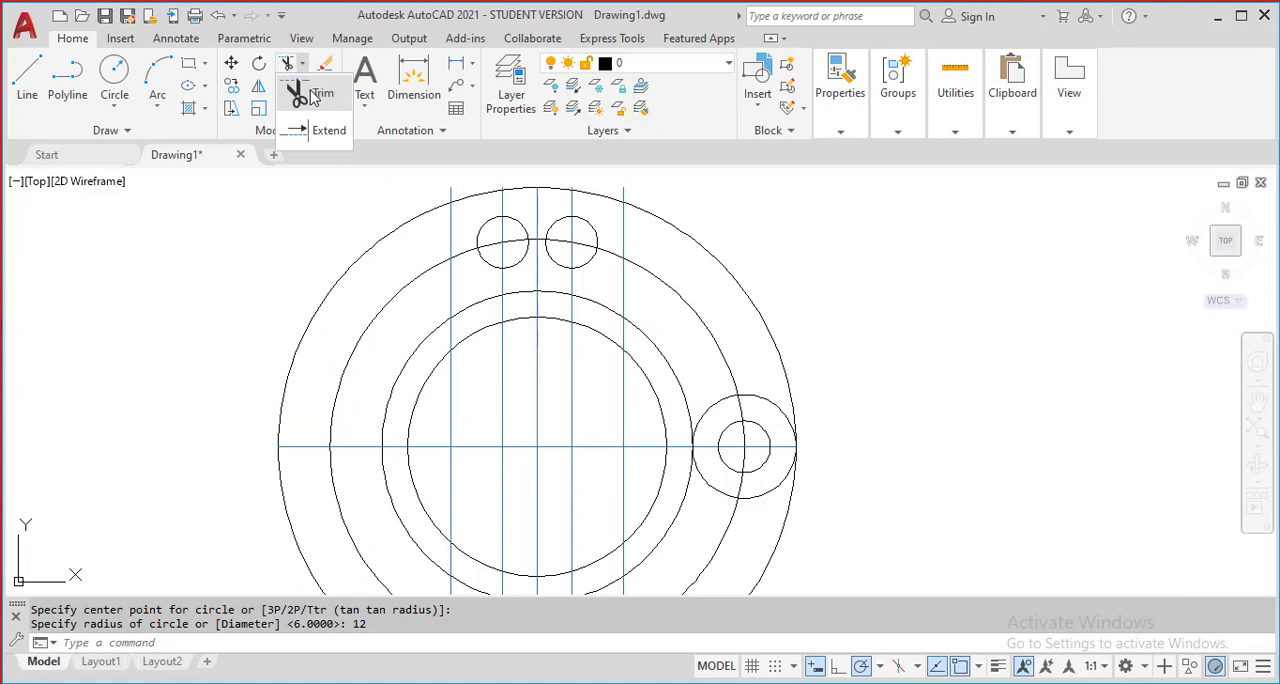
scroll(458, 223, up, 2)
click(442, 233)
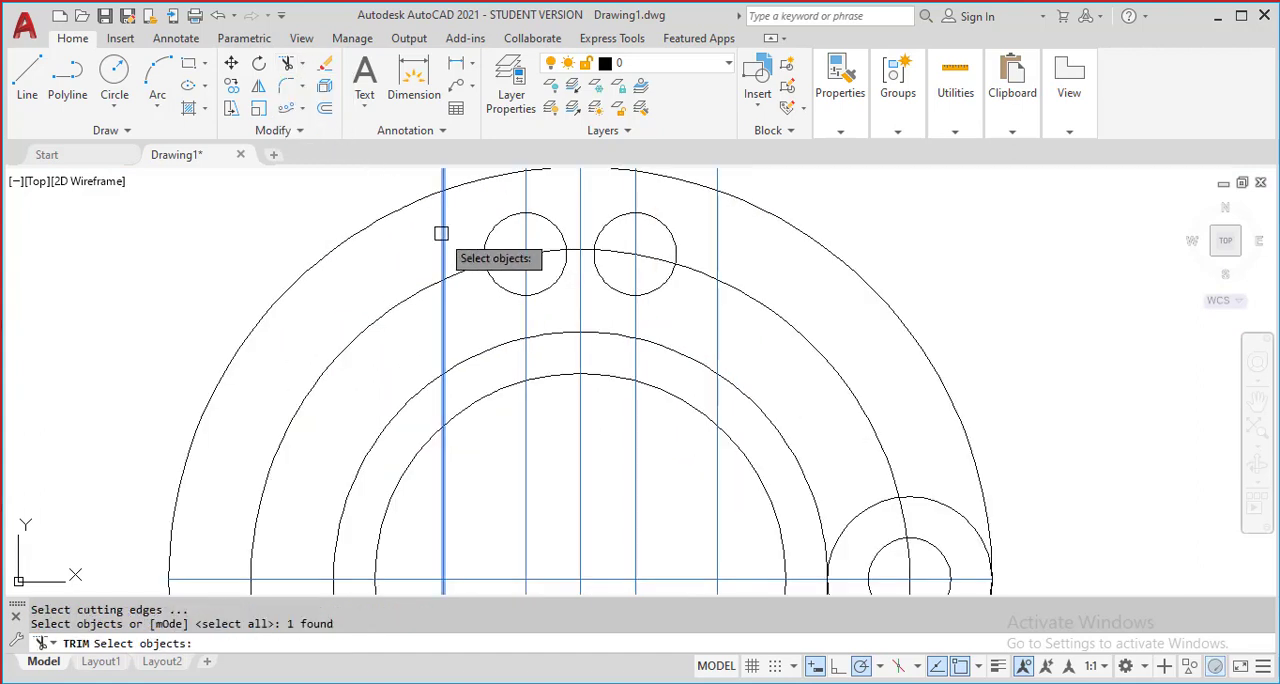
middle_drag(715, 247, 701, 279)
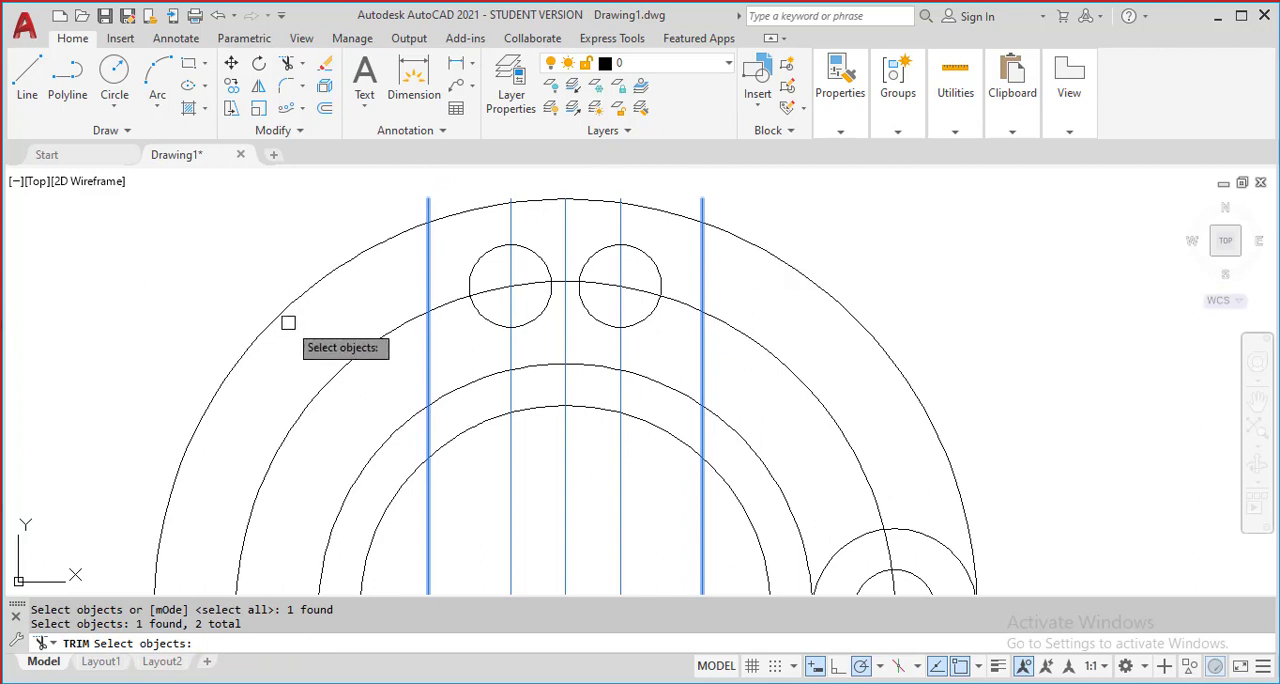
mouse_move(291, 322)
middle_down()
mouse_move(374, 338)
mouse_move(430, 298)
middle_up()
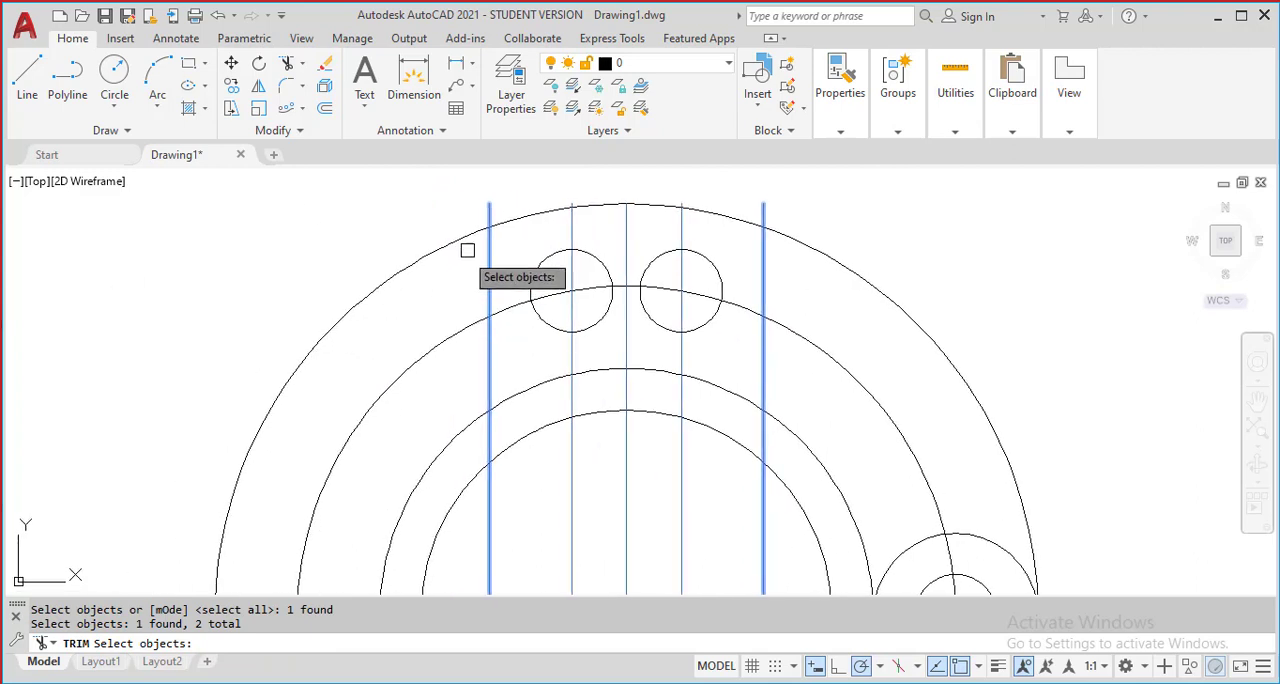
scroll(480, 241, up, 2)
scroll(492, 346, down, 4)
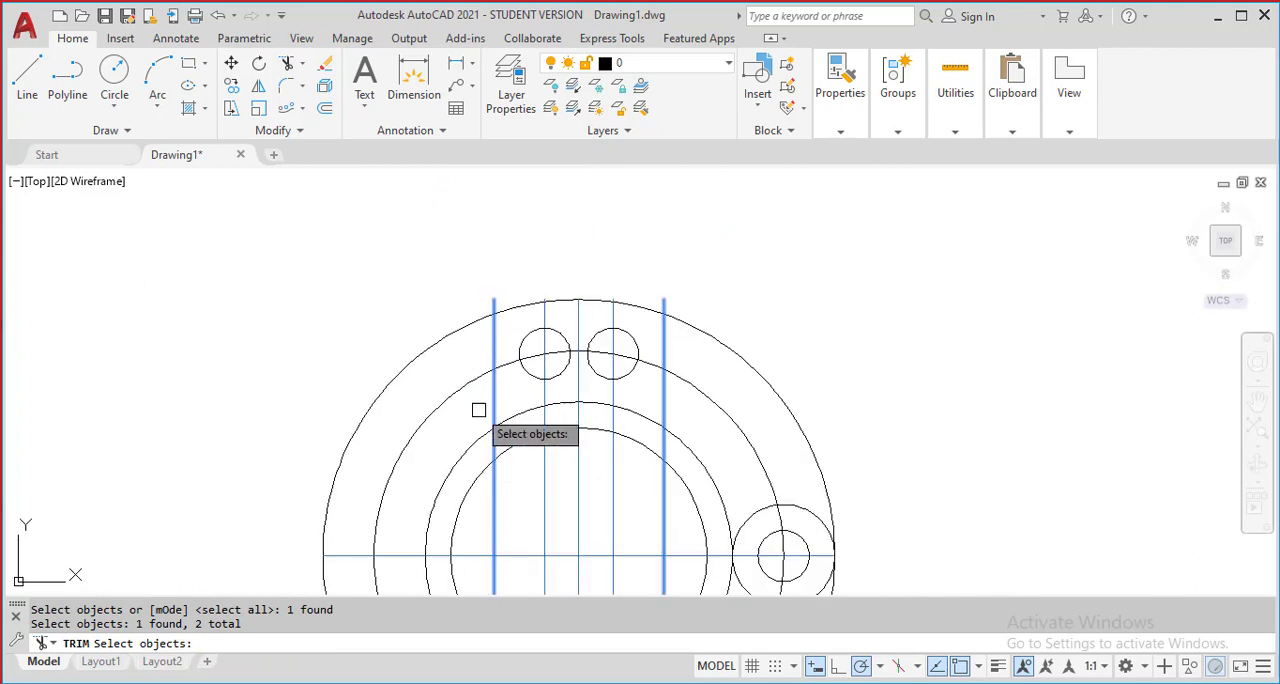
scroll(504, 321, up, 6)
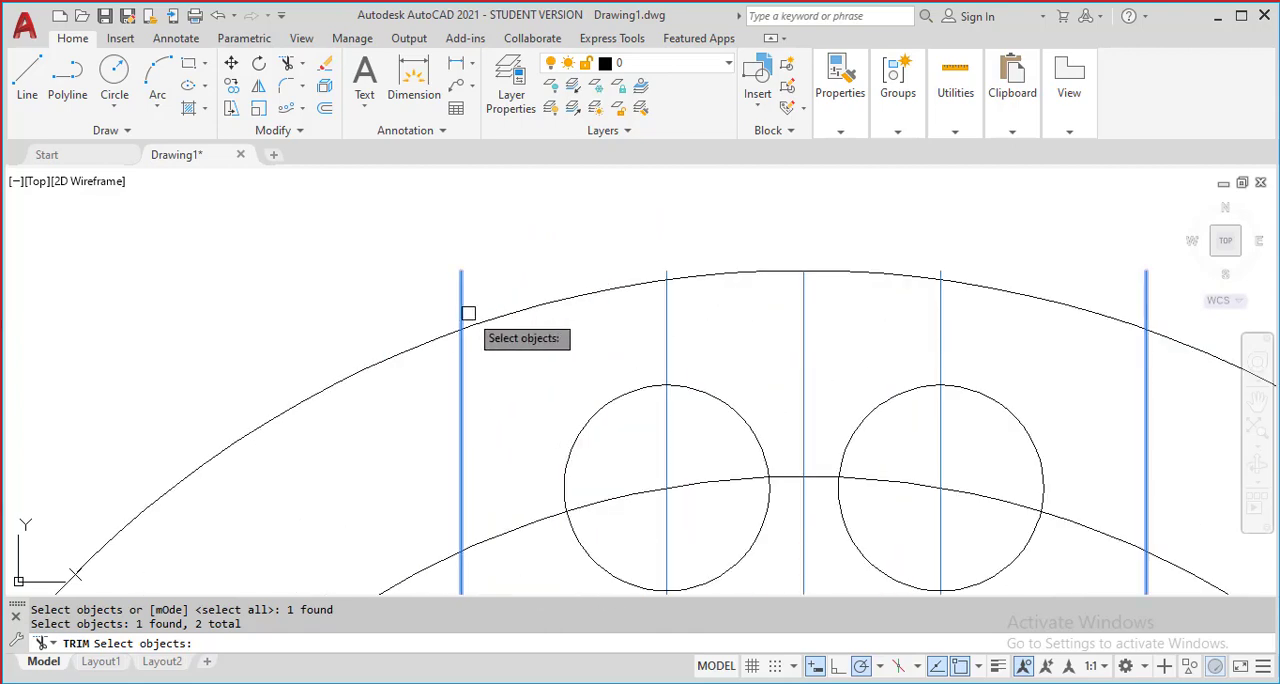
scroll(490, 255, down, 4)
scroll(540, 250, up, 2)
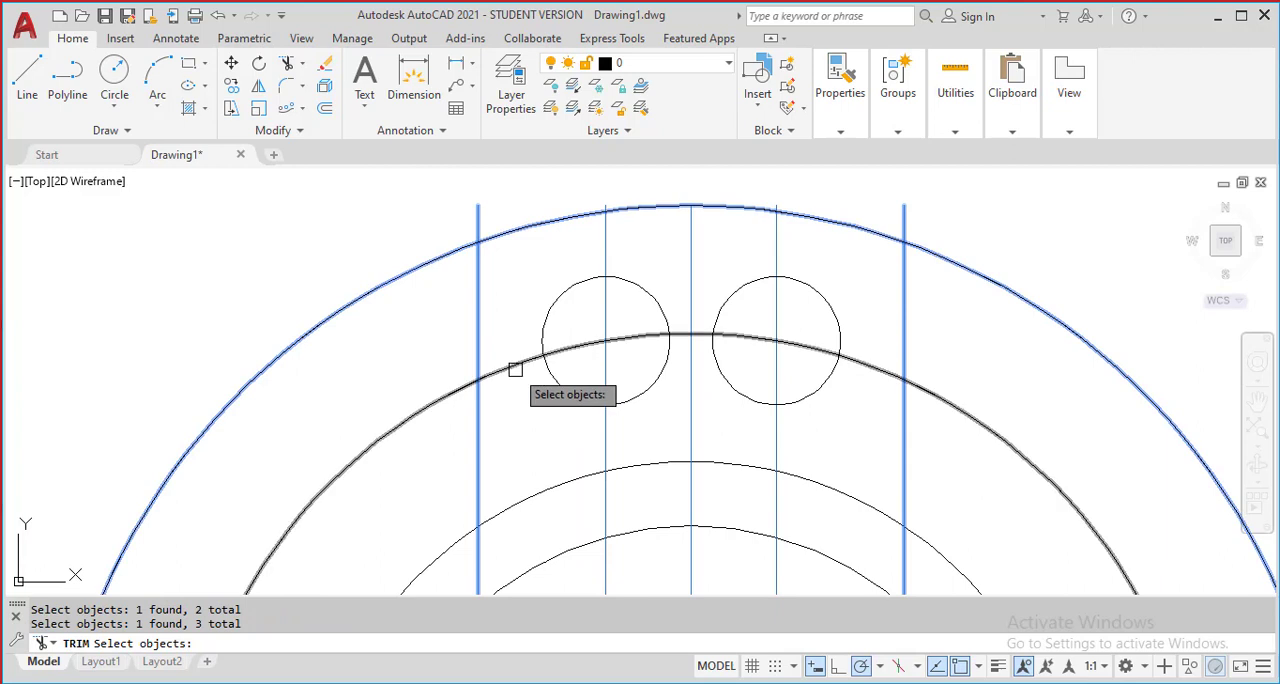
scroll(505, 340, down, 4)
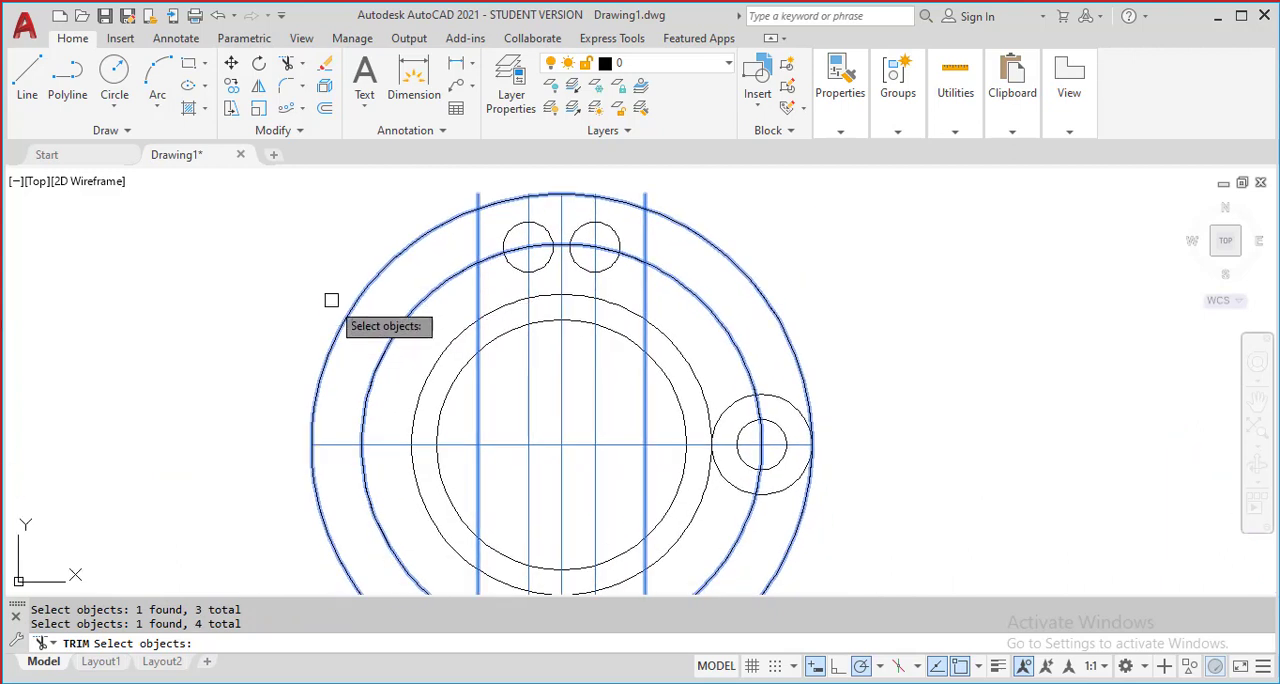
key(Return)
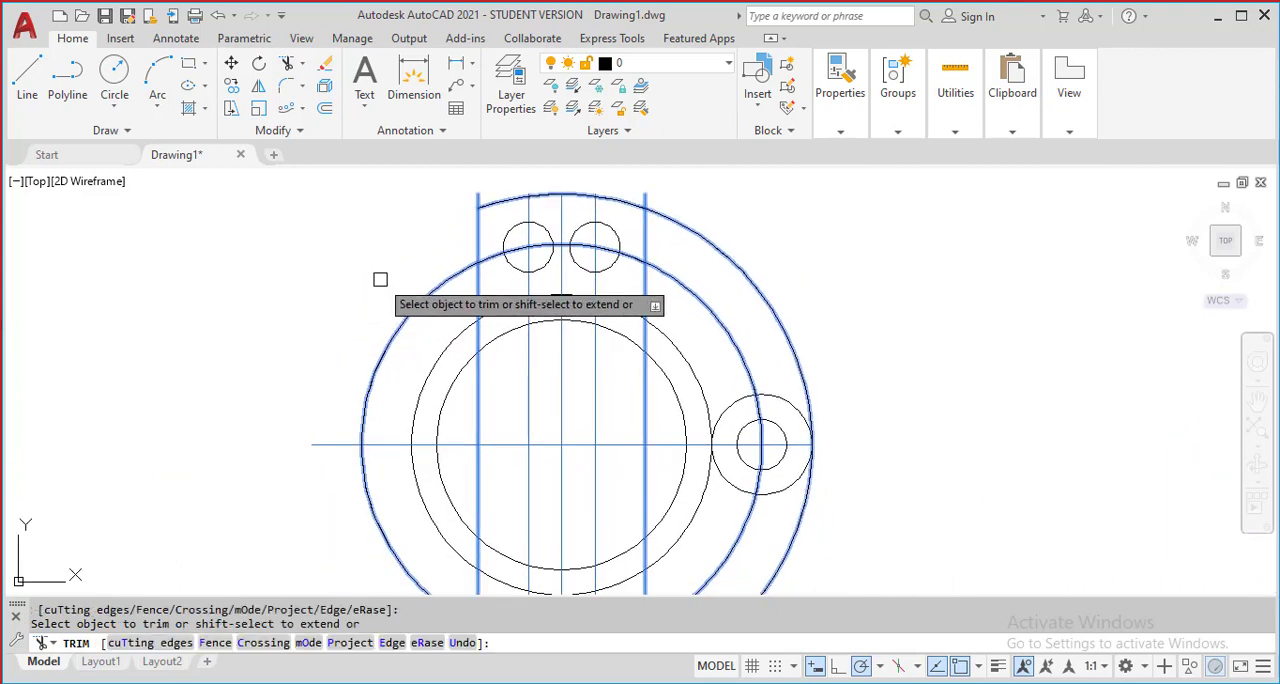
Trim away the side portions of the outermost circle that lie outside the two outermost vertical lines
middle_drag(267, 317, 220, 249)
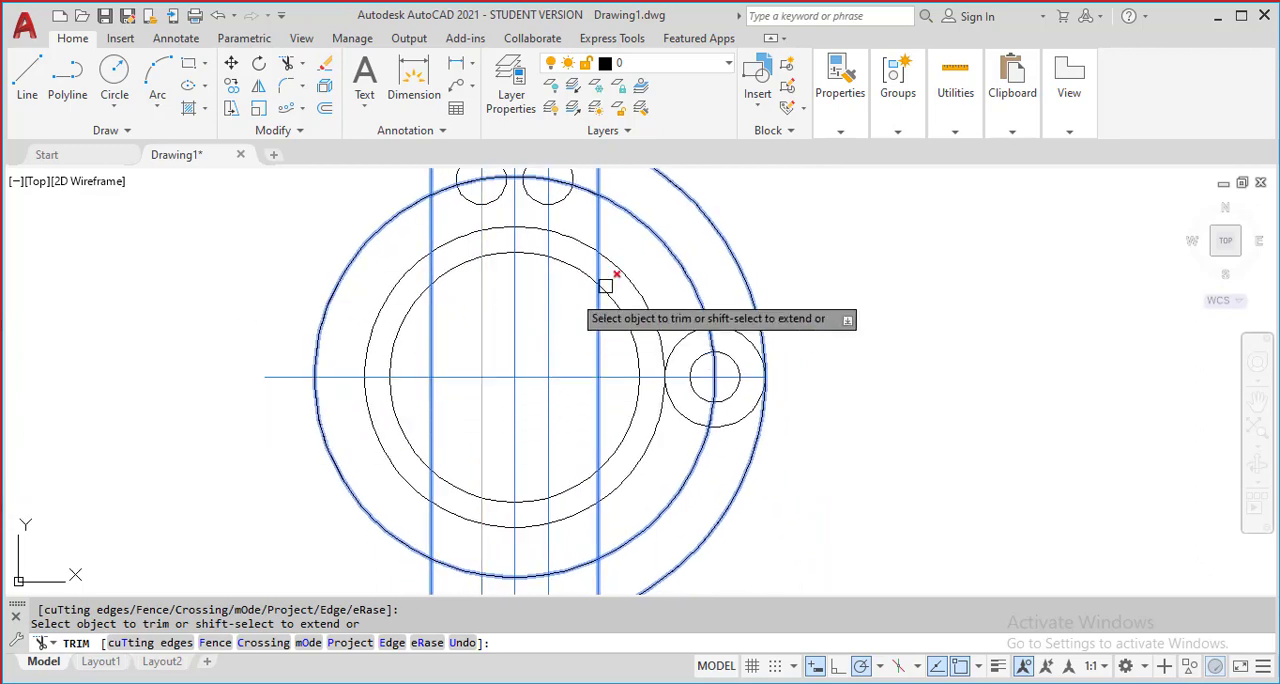
scroll(605, 286, down, 2)
click(652, 218)
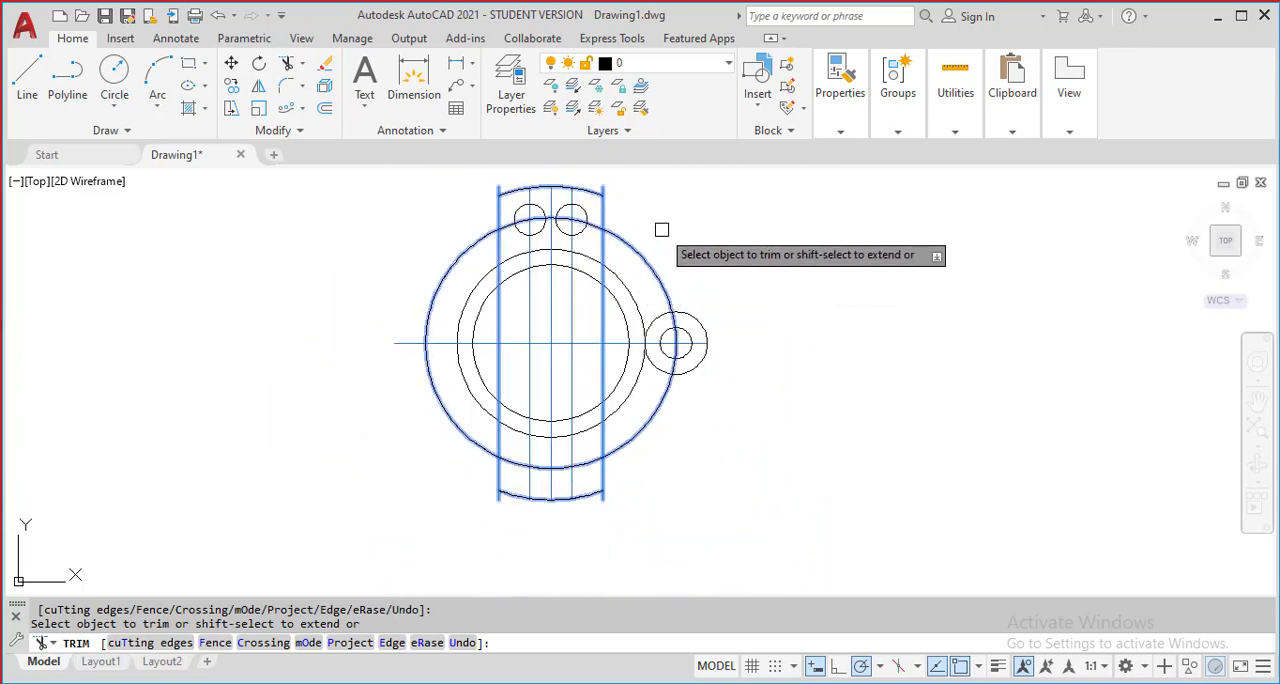
Trim the two outermost vertical lines and the radius 48 circle into an open upper tab around the two holes, and end the trim
scroll(640, 230, up, 4)
scroll(638, 252, up, 2)
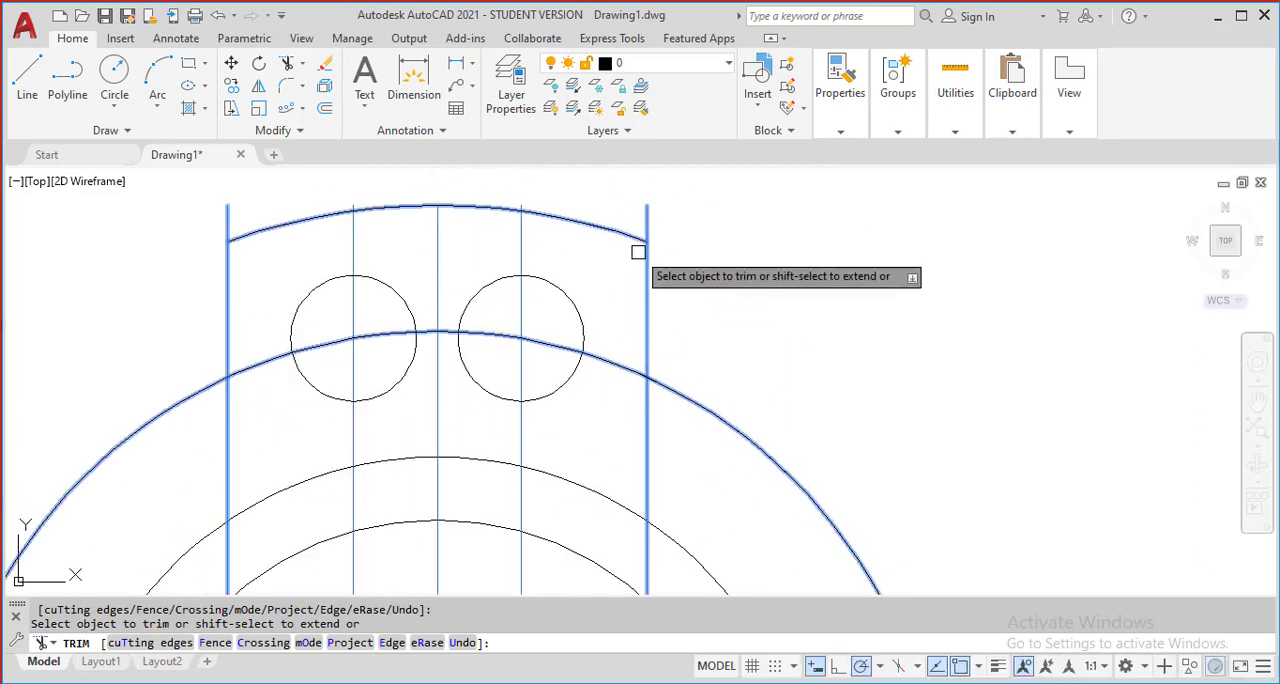
scroll(674, 257, down, 2)
scroll(657, 240, up, 2)
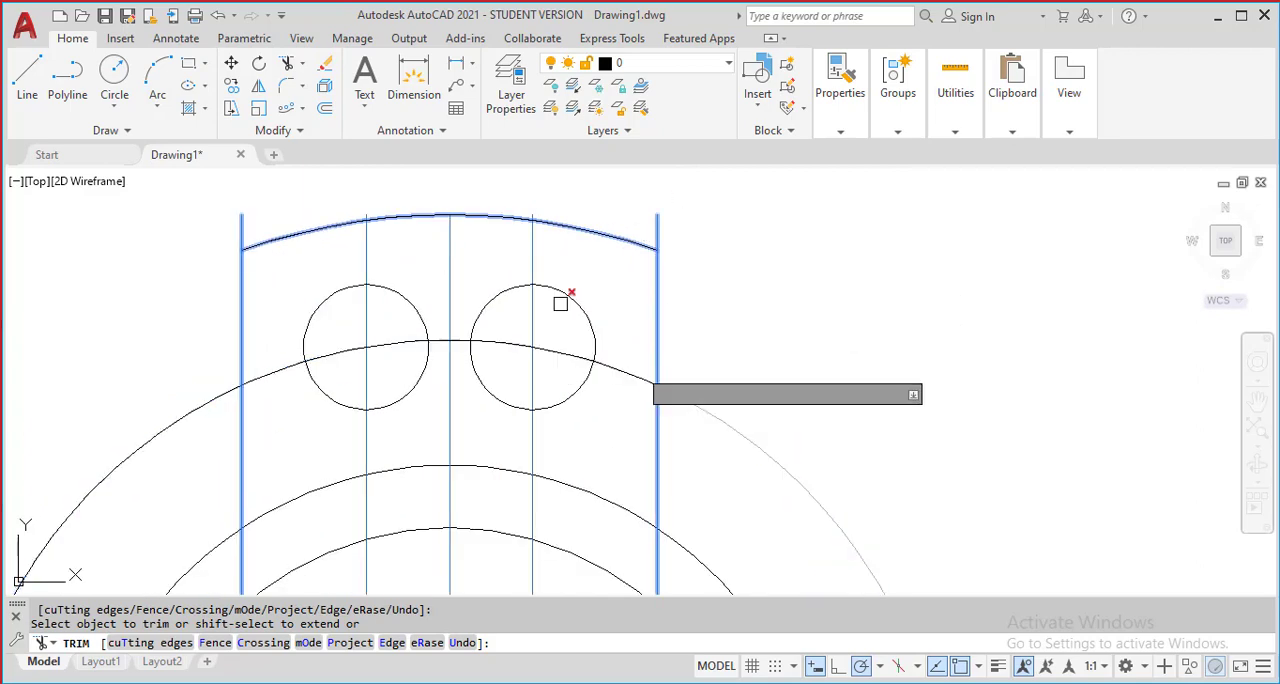
scroll(240, 358, down, 2)
scroll(409, 360, up, 2)
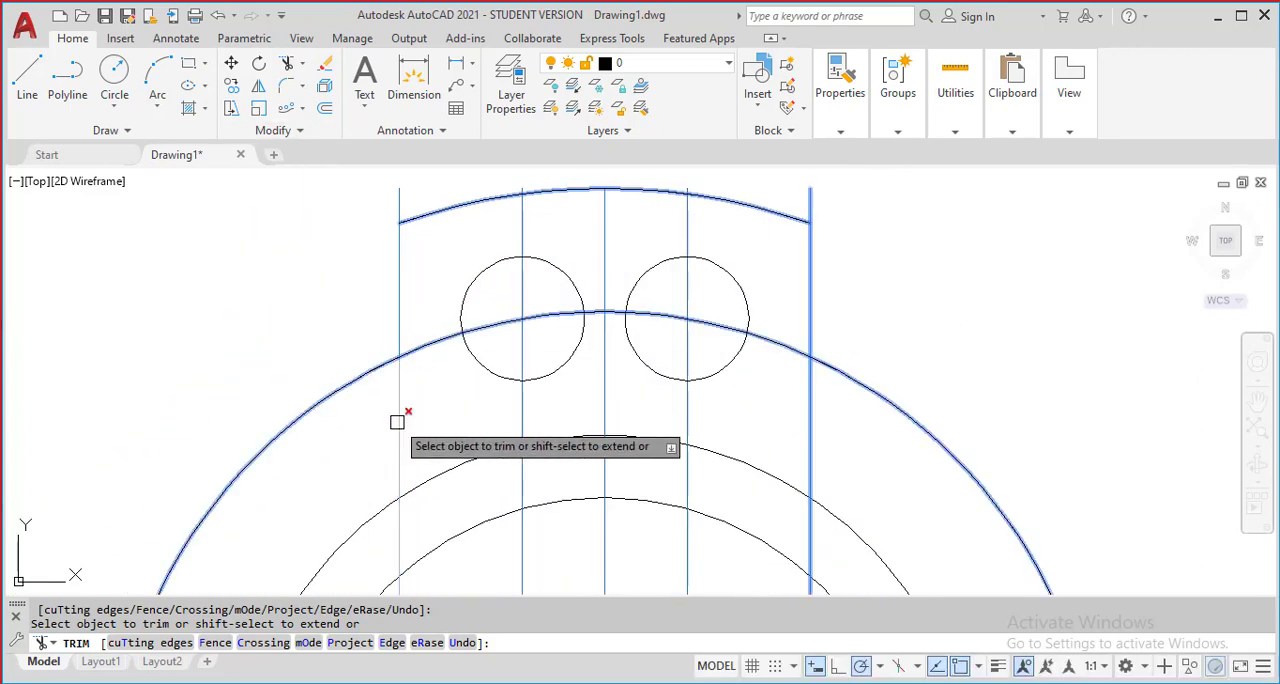
click(397, 422)
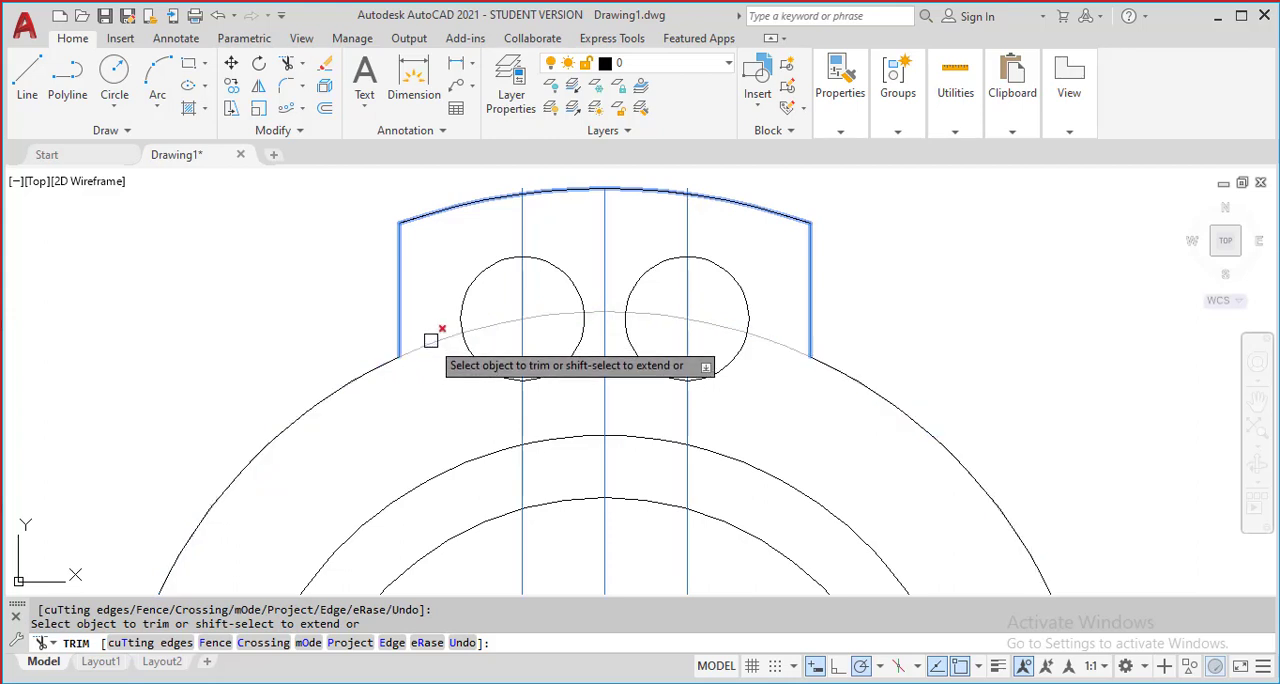
scroll(610, 300, down, 4)
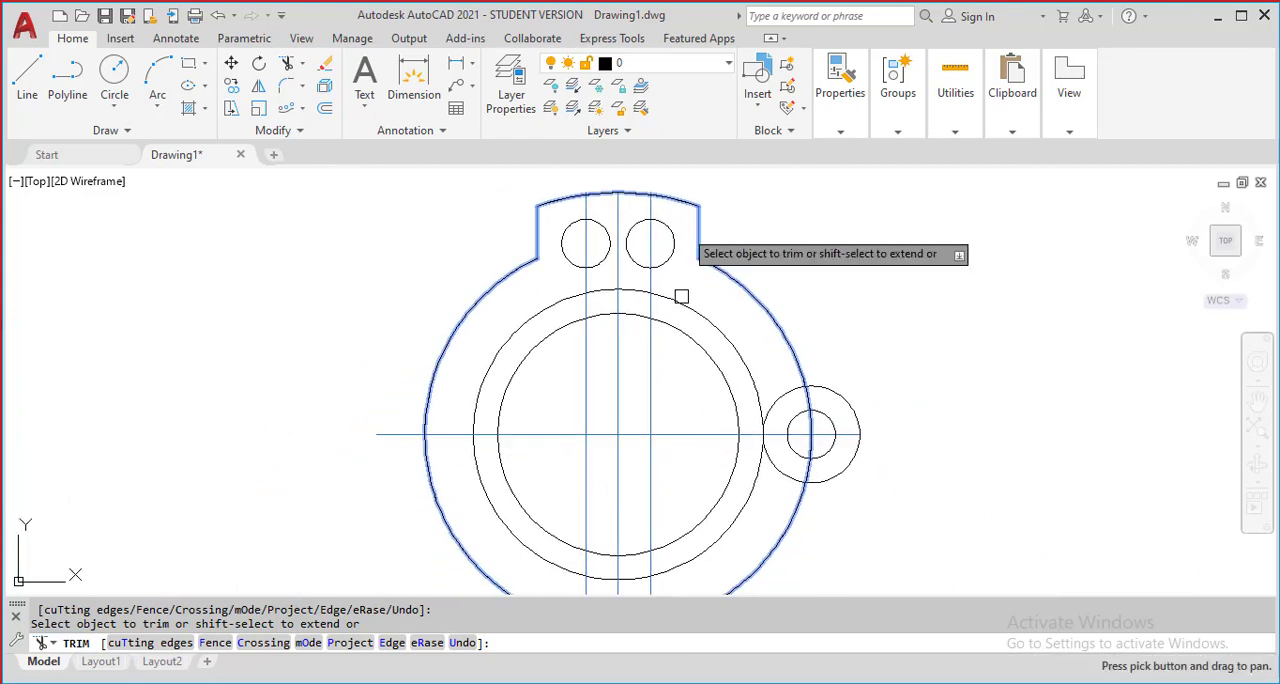
key(Escape)
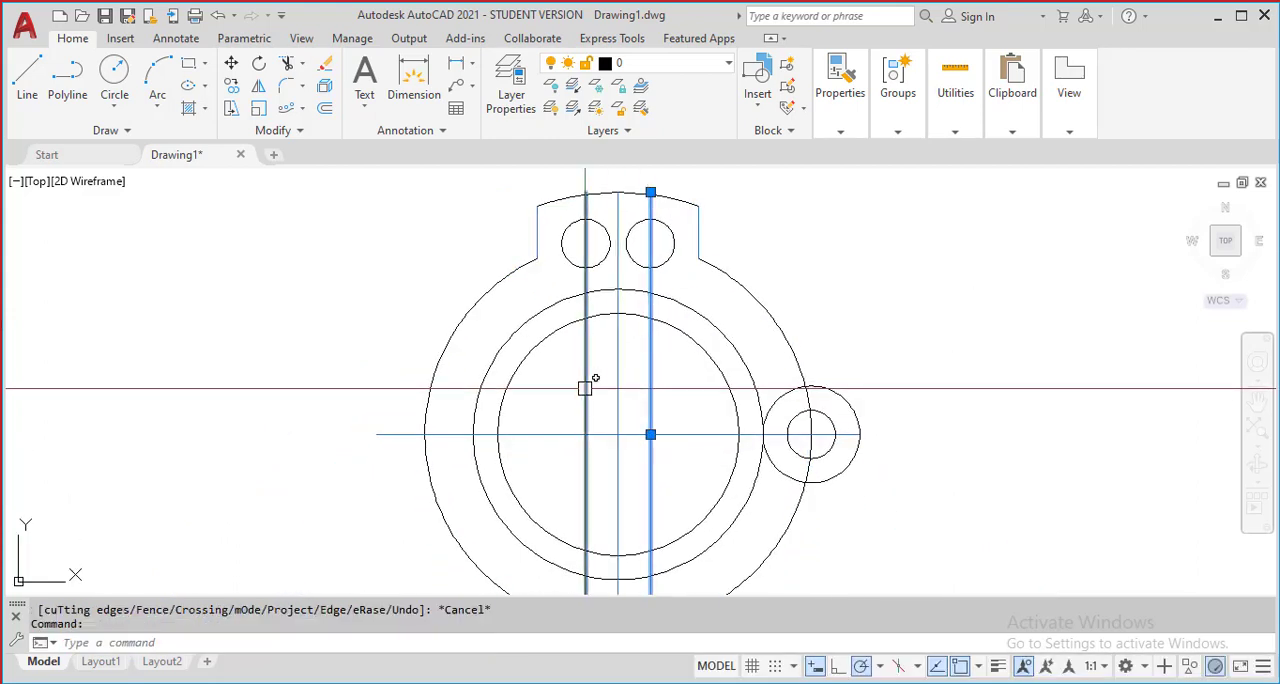
Erase the two vertical lines running through the centres of the upper holes
key(Return)
scroll(670, 295, up, 4)
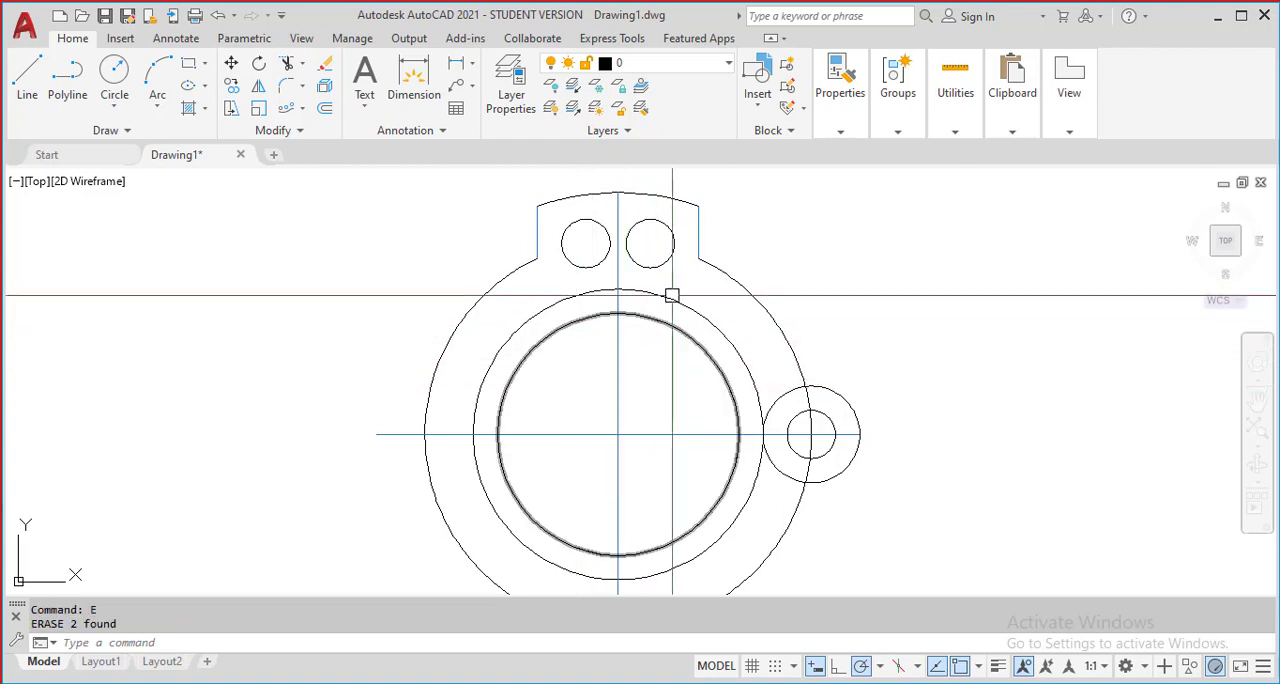
Set the colour of the tab's top arc, its right edge and the radius 48 arc to 16,86,137
scroll(825, 345, down, 2)
click(850, 312)
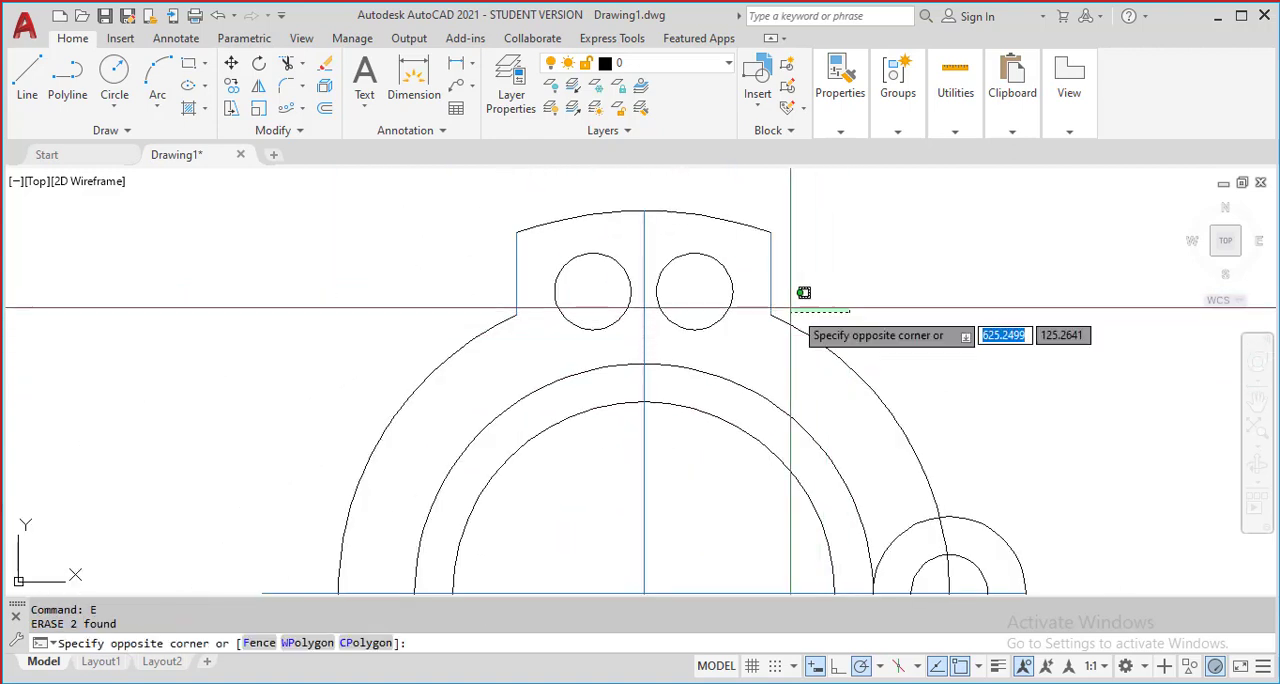
click(746, 224)
click(514, 329)
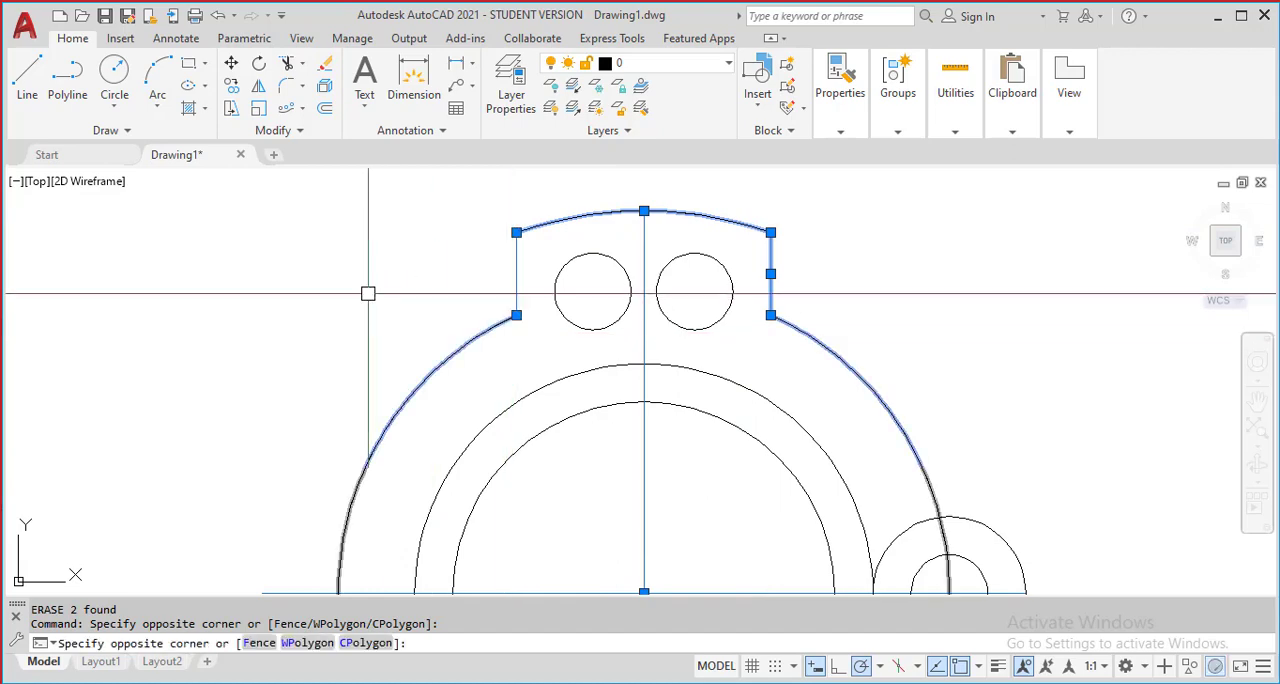
click(366, 292)
scroll(343, 195, down, 3)
scroll(470, 411, up, 3)
scroll(470, 411, down, 4)
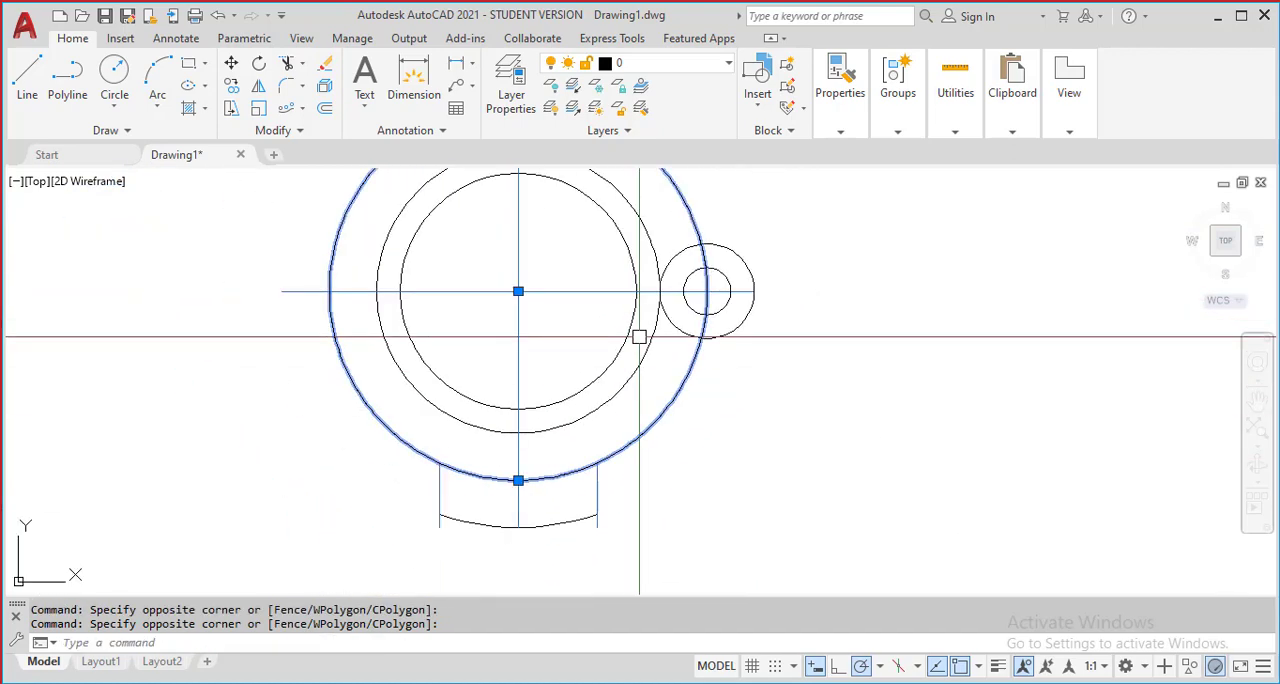
click(851, 127)
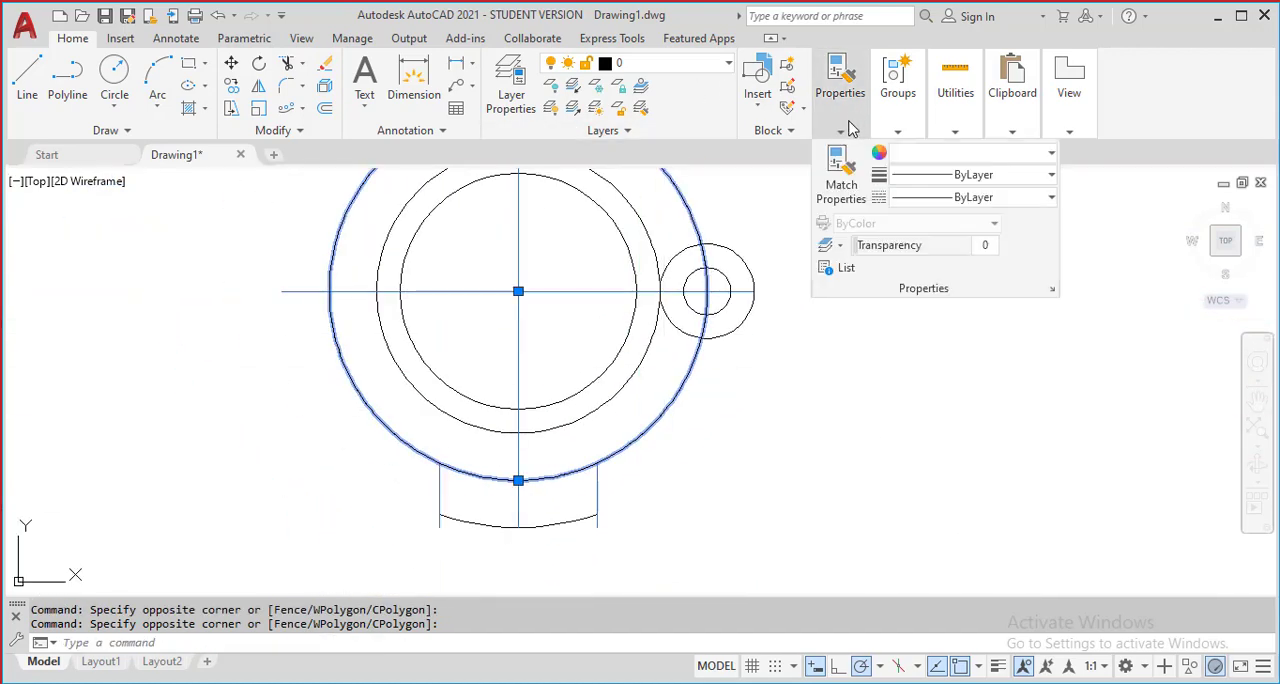
click(1024, 158)
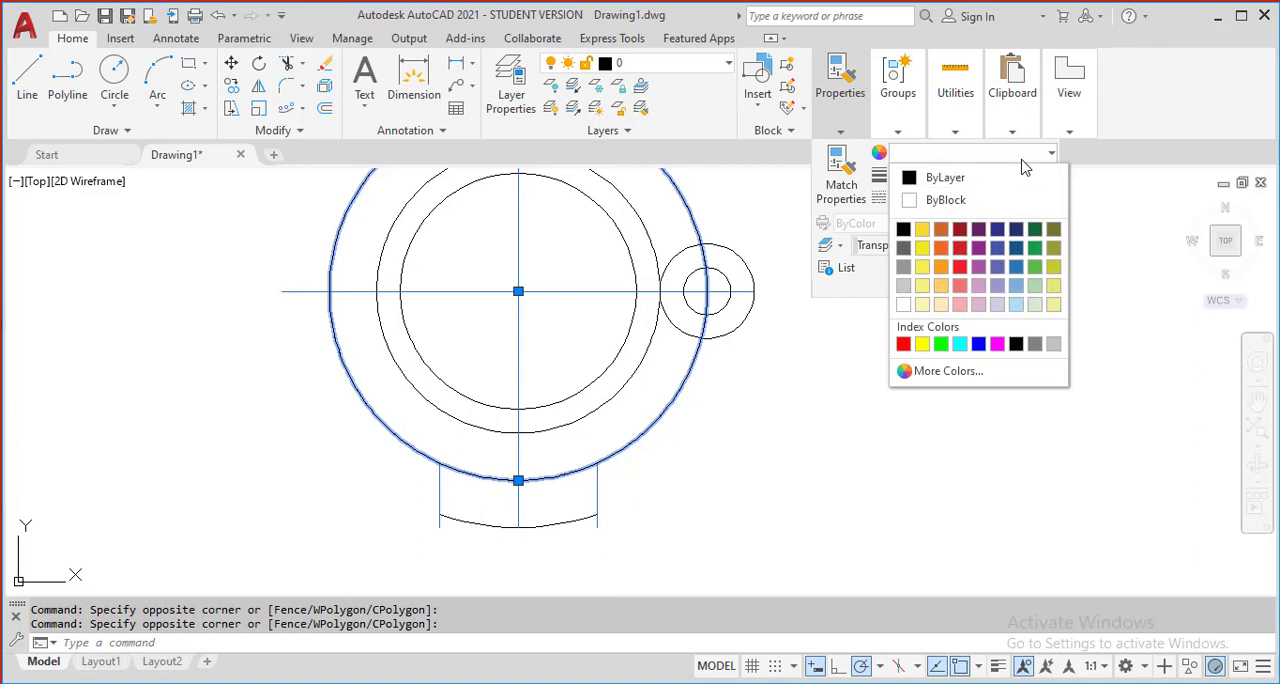
click(1017, 258)
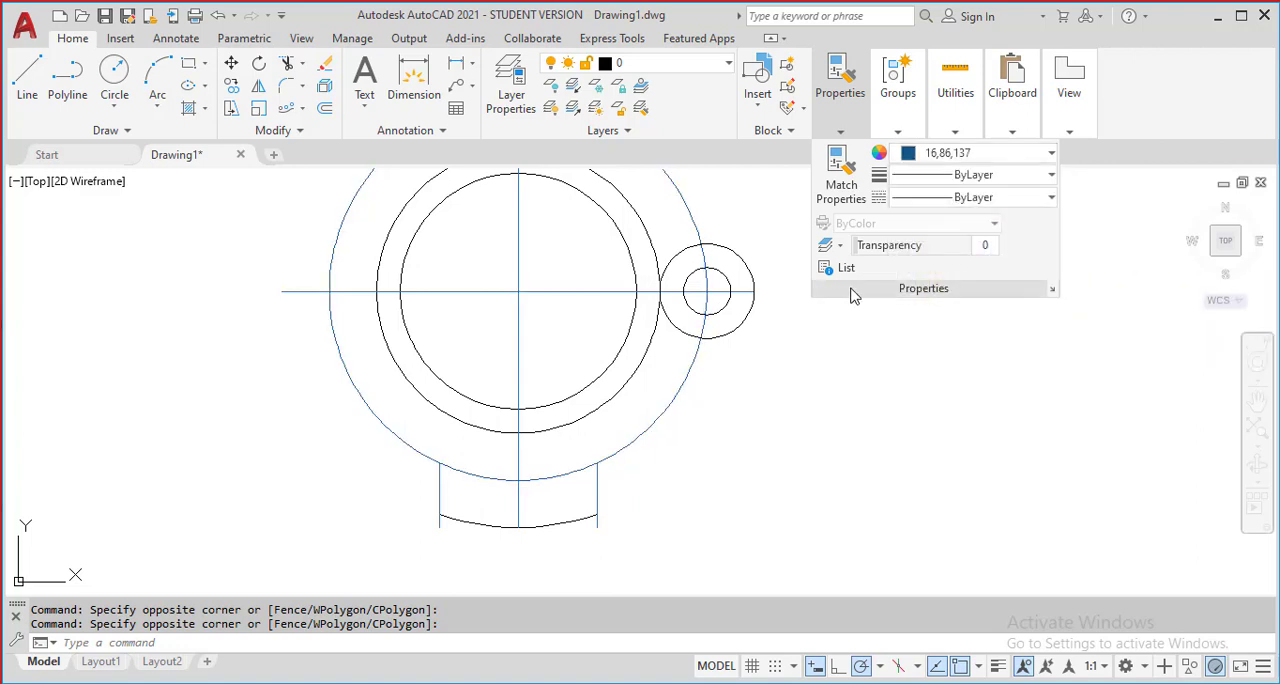
Set the lineweight of the selected outline to 0.30 mm and turn on the lineweight display
click(1020, 176)
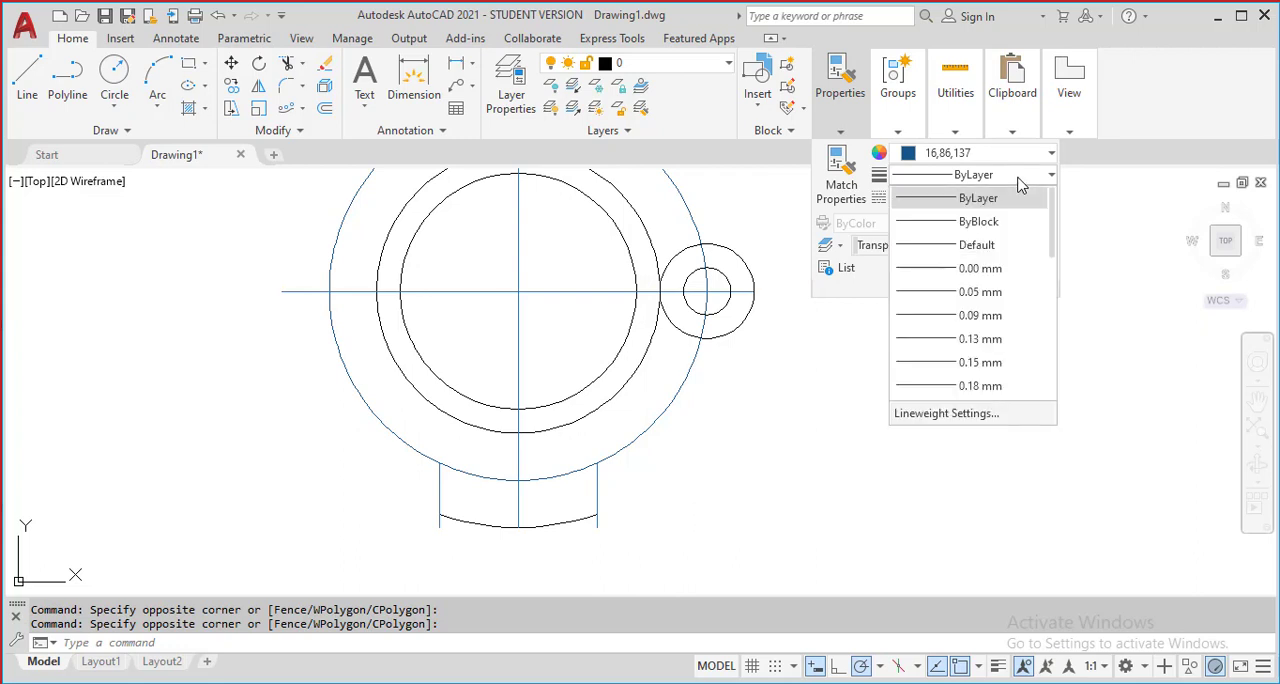
scroll(1008, 272, down, 1)
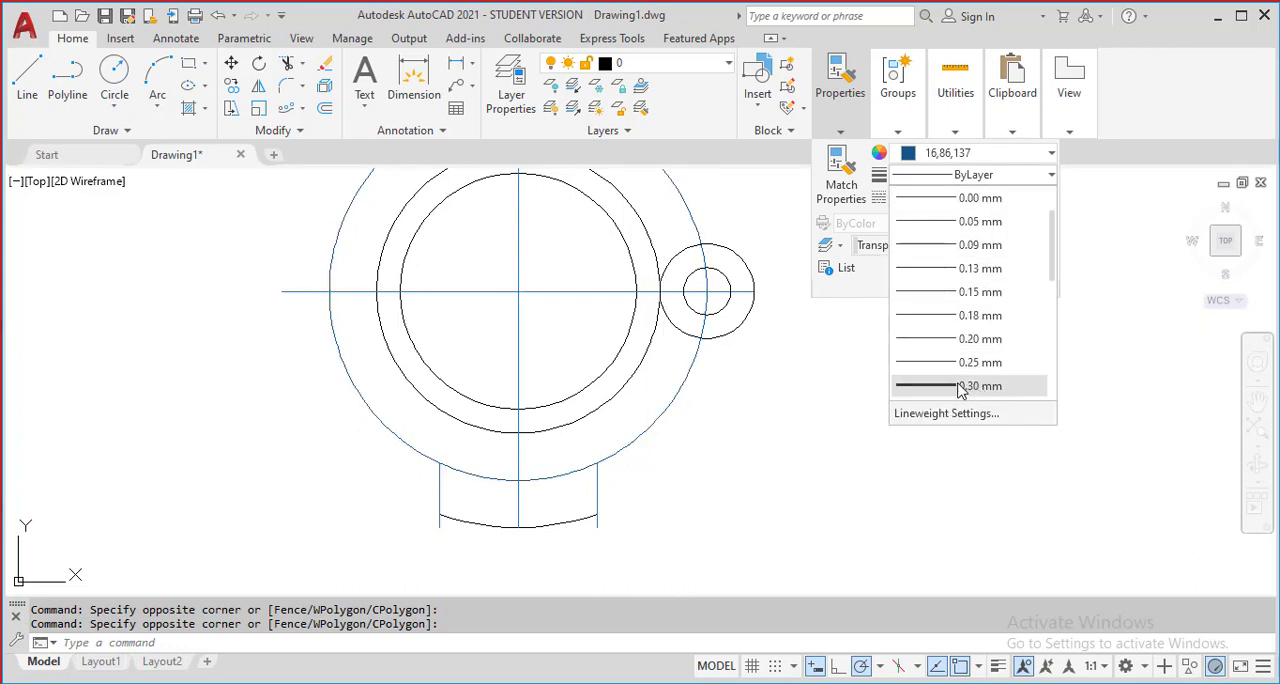
click(960, 386)
middle_drag(811, 363, 827, 429)
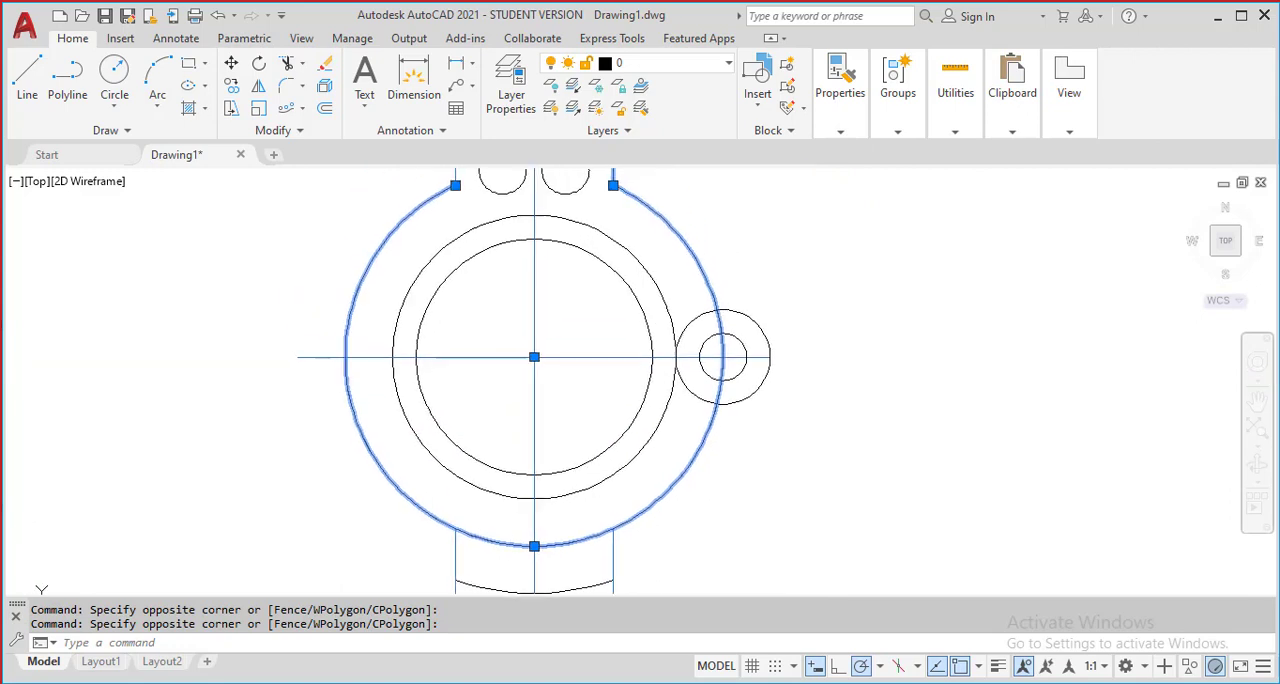
key(Escape)
middle_drag(737, 257, 747, 366)
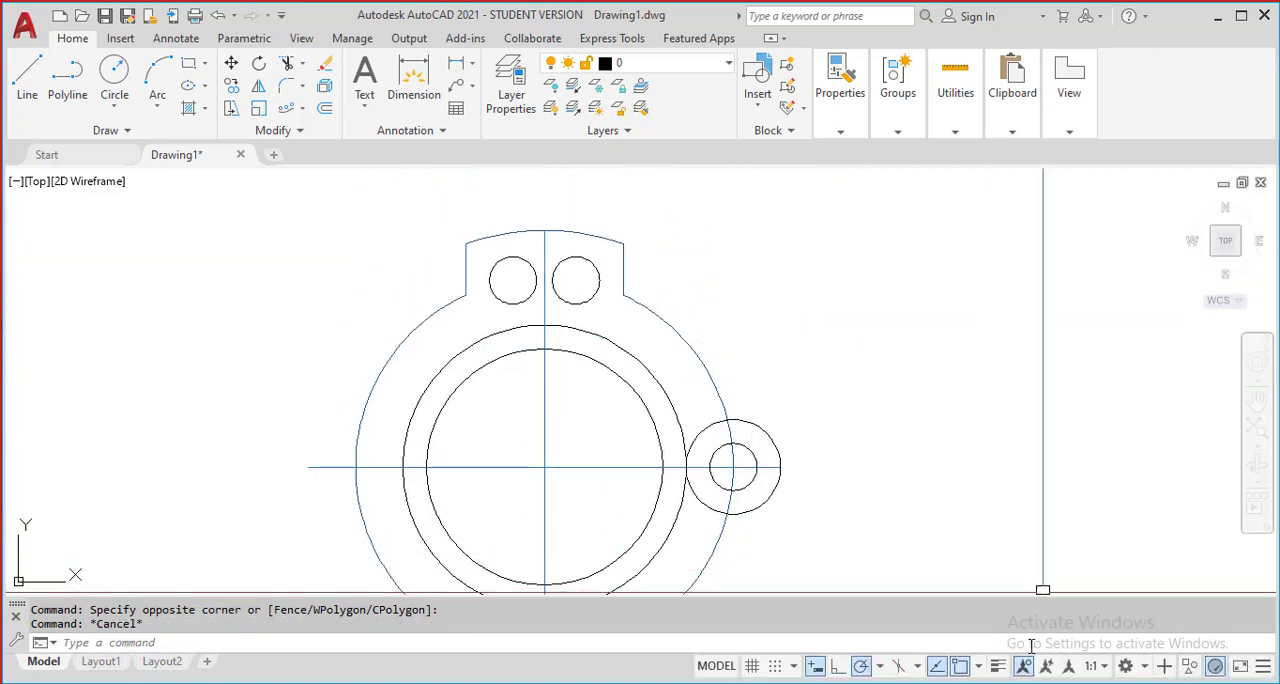
click(997, 667)
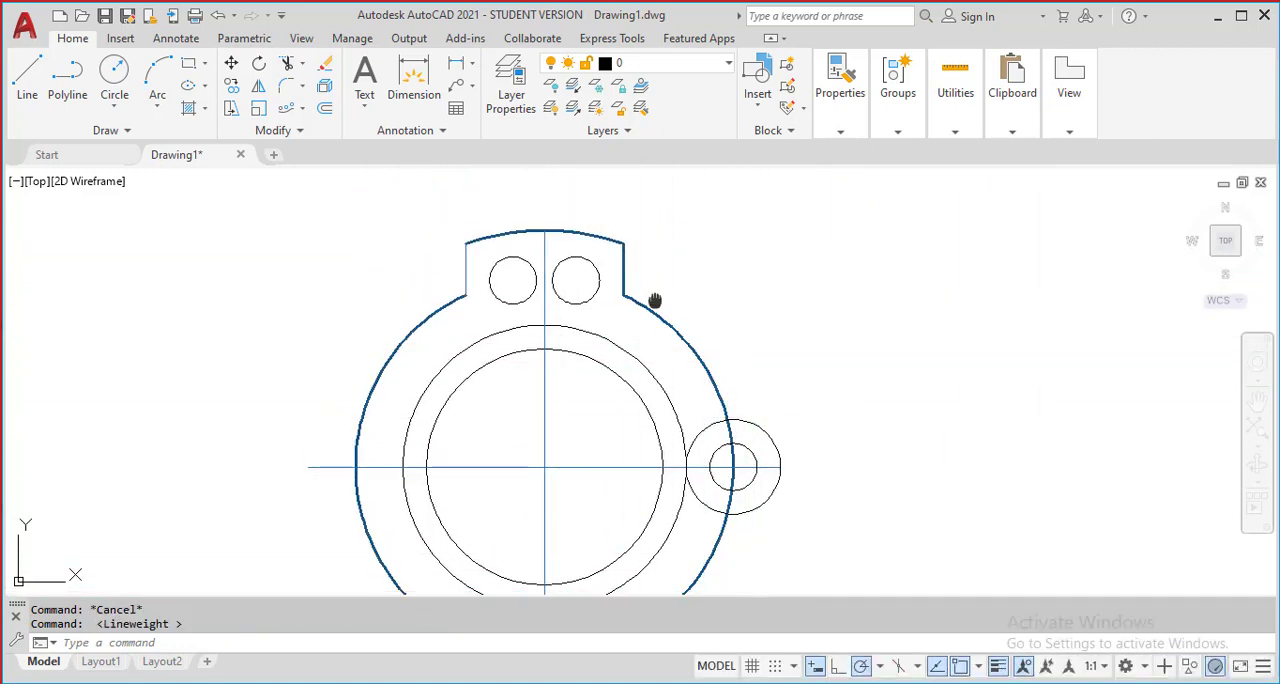
middle_drag(657, 294, 755, 264)
key(Escape)
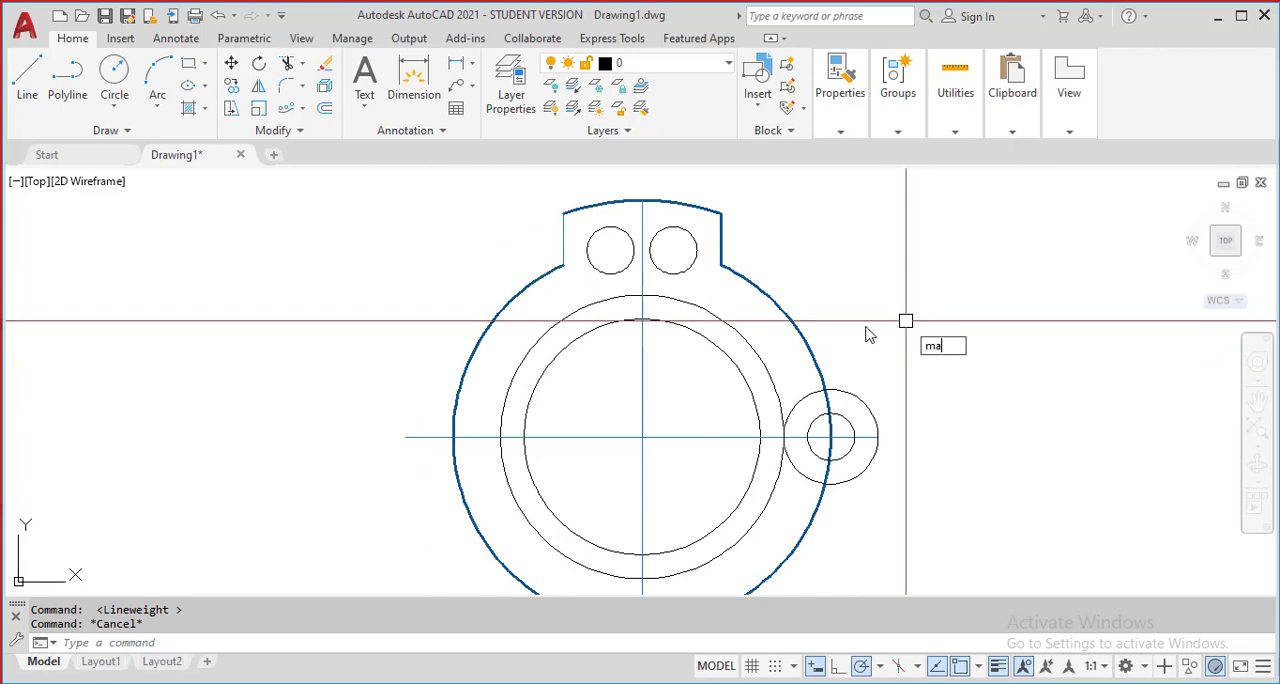
Match the radius 48 arc's properties onto the tab's left edge, the two inner circles, both tab holes and the two circles of the side lug
key(Return)
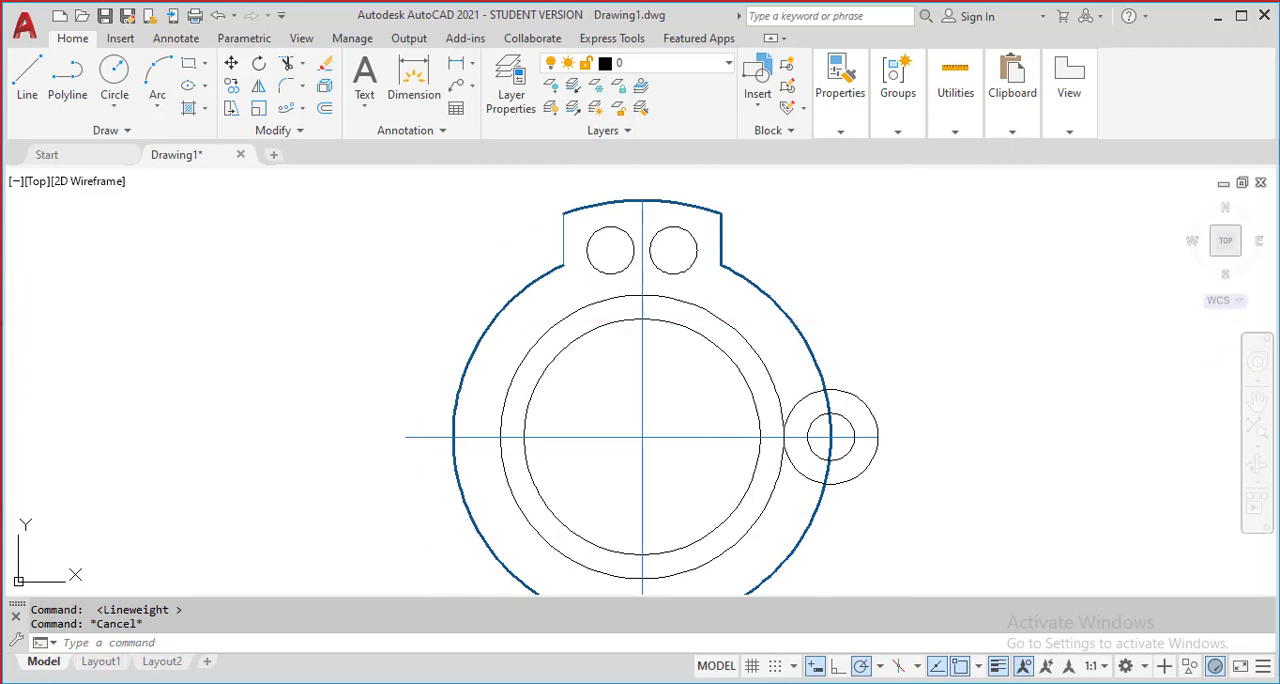
click(517, 294)
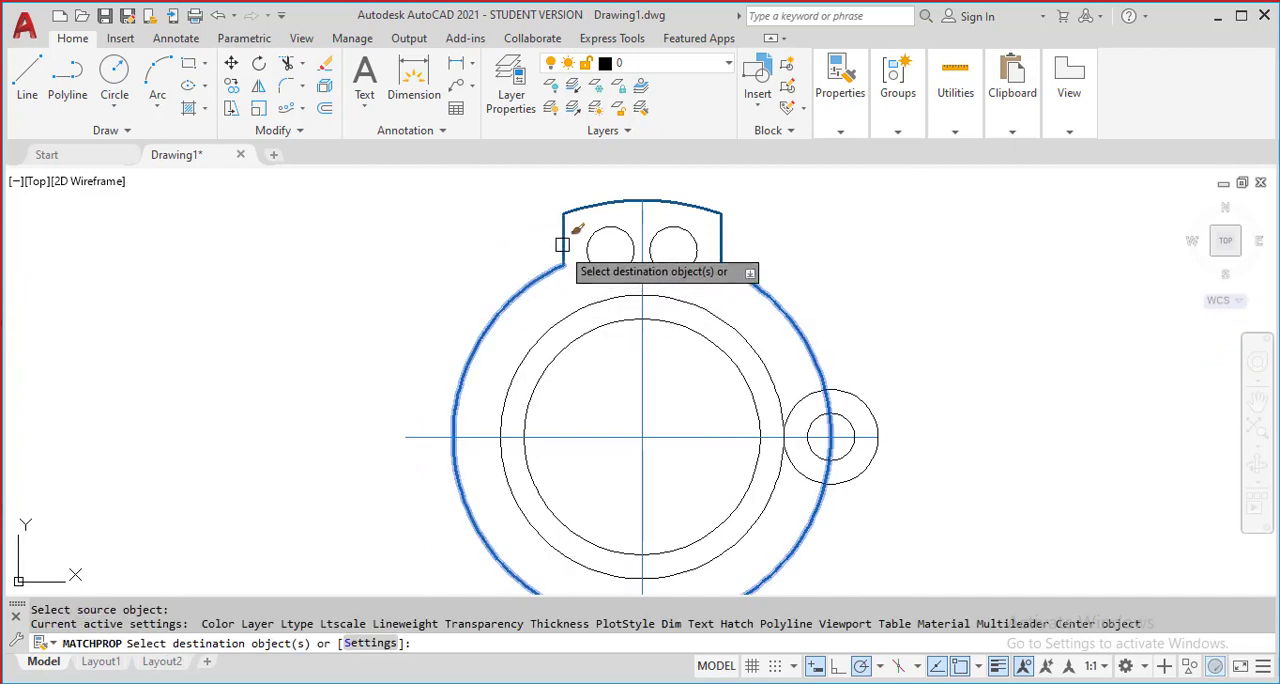
click(562, 245)
click(728, 344)
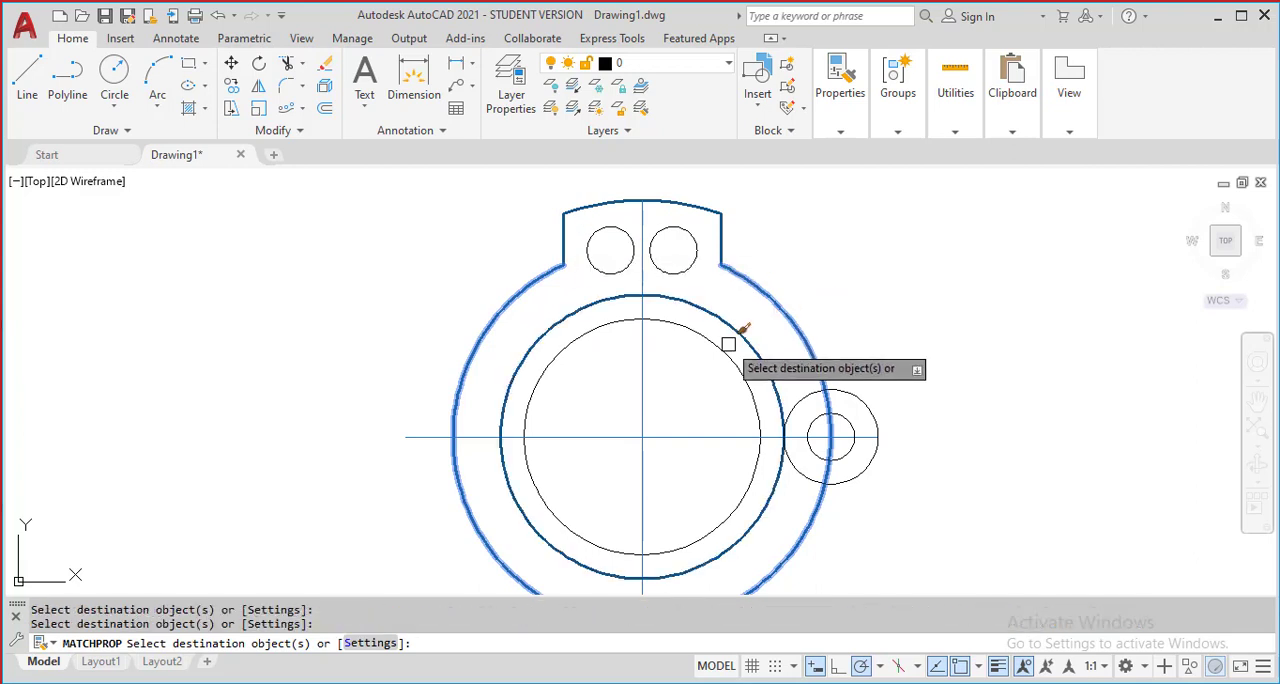
click(728, 344)
scroll(708, 271, up, 2)
click(684, 258)
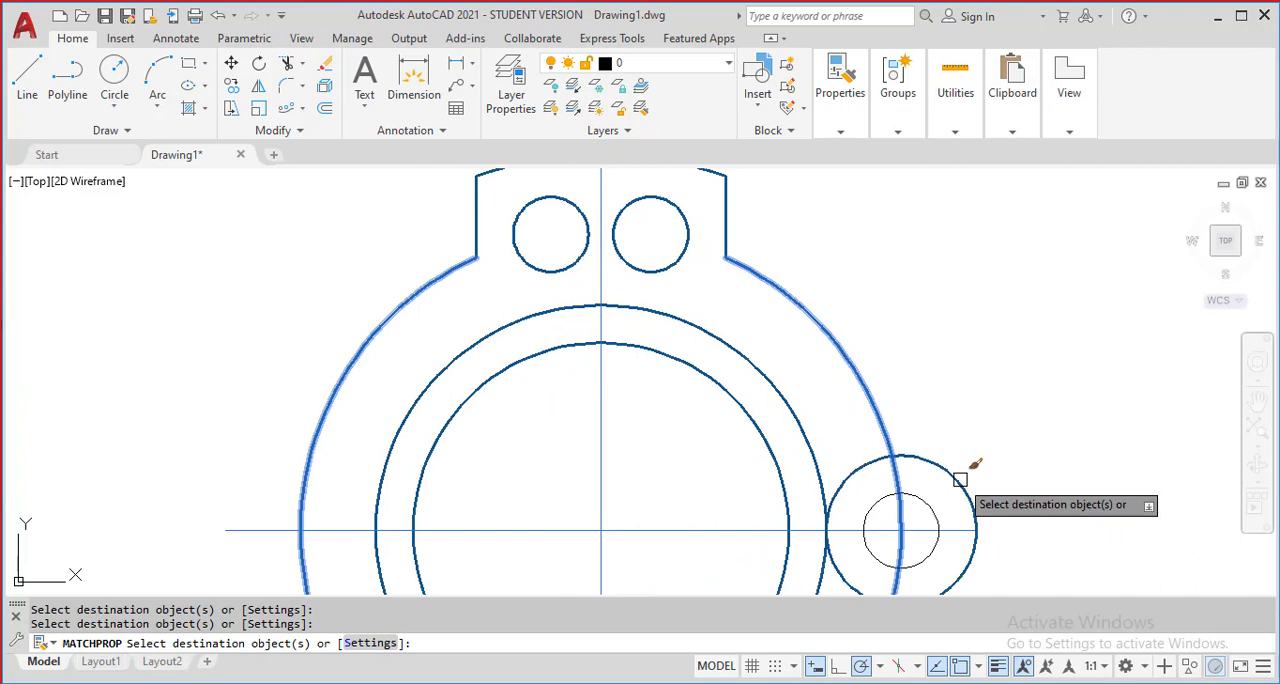
scroll(1100, 470, down, 2)
scroll(797, 334, down, 1)
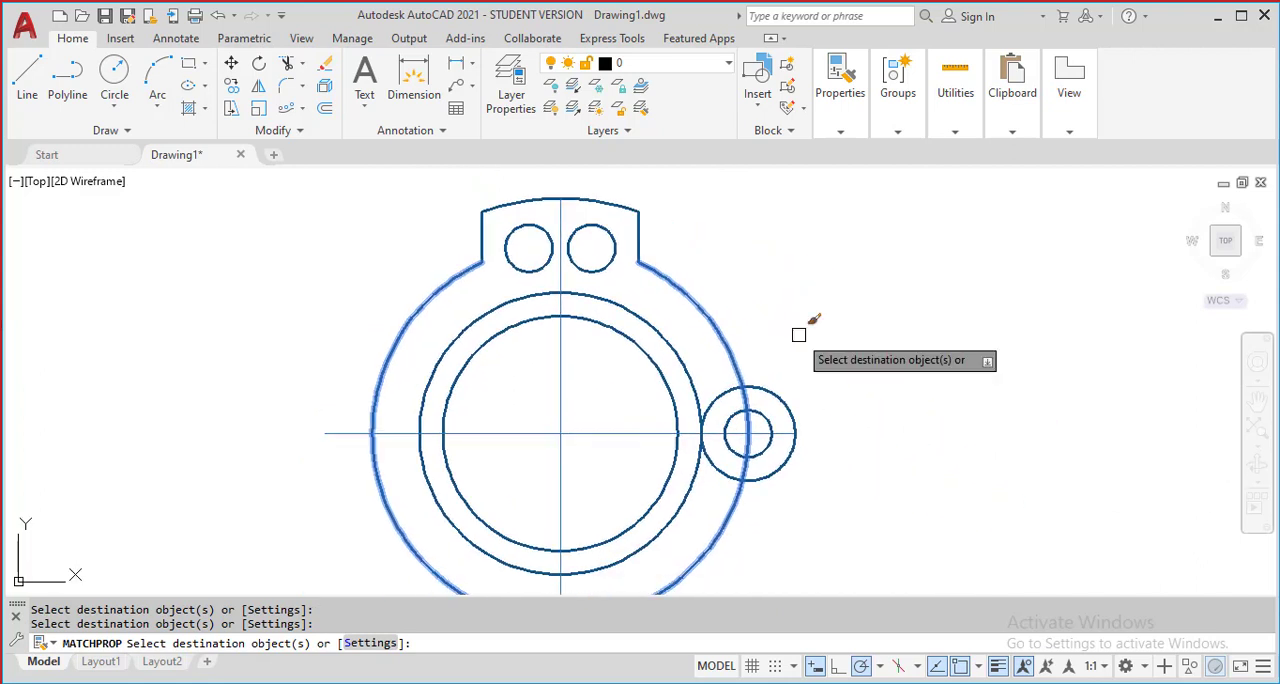
key(Escape)
middle_drag(822, 329, 821, 316)
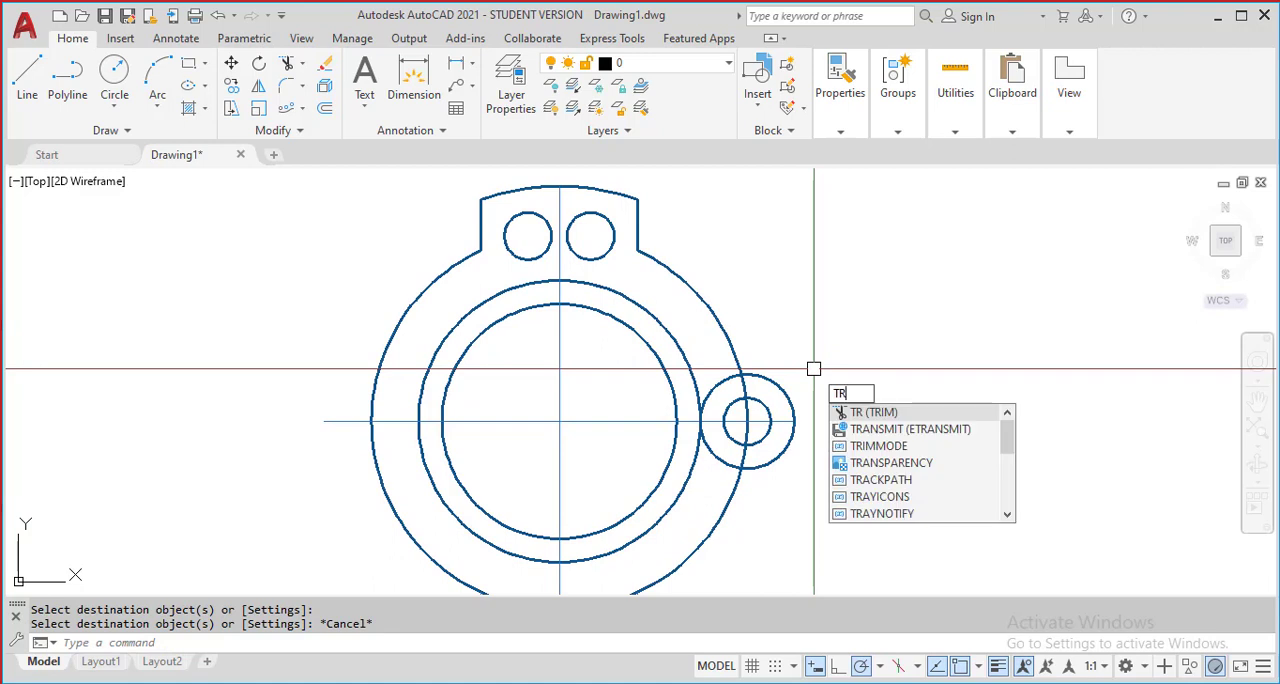
Trim the side lug's outer circle inside the ring and the radius 48 arc across the lug and its hole, and end the trim
key(Return)
key(Return)
scroll(737, 374, up, 4)
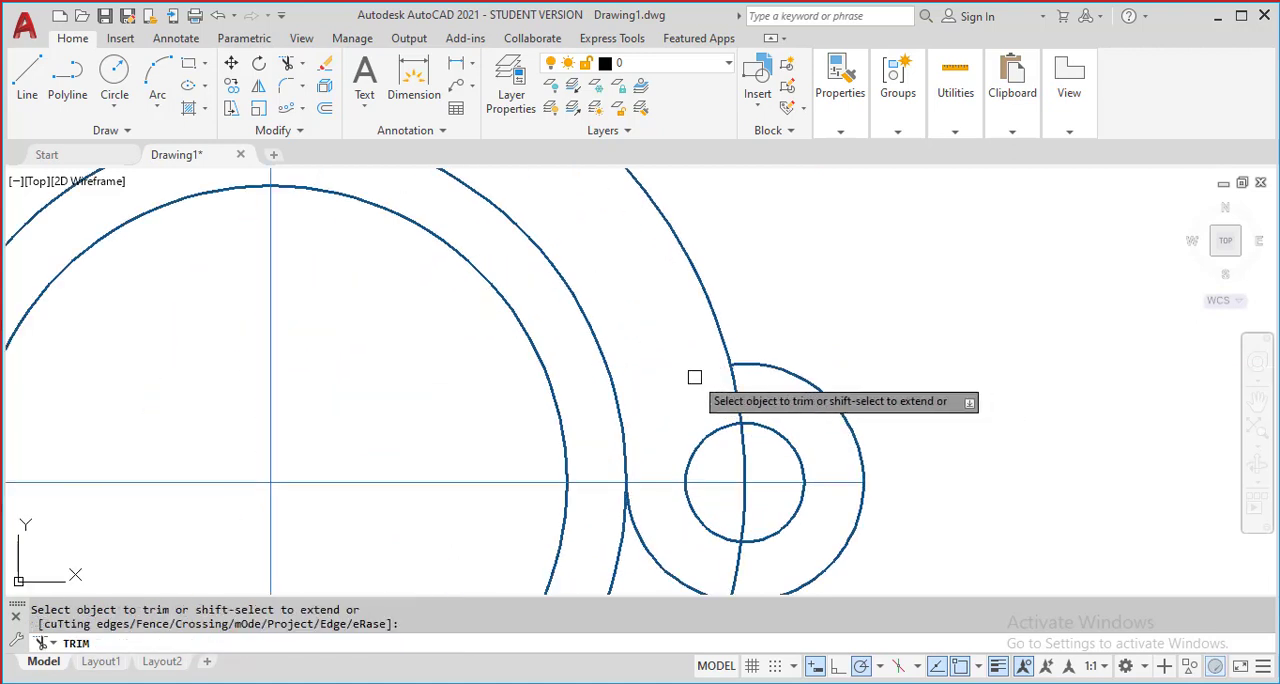
middle_drag(694, 377, 708, 317)
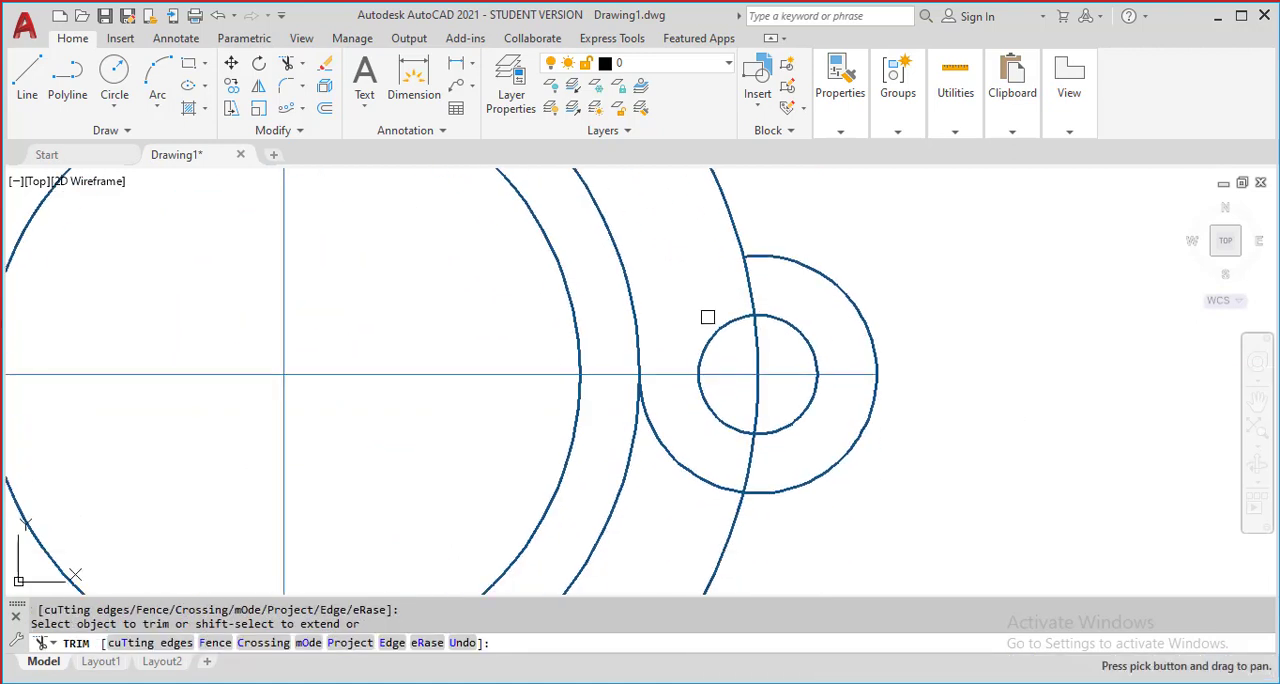
click(751, 469)
click(756, 343)
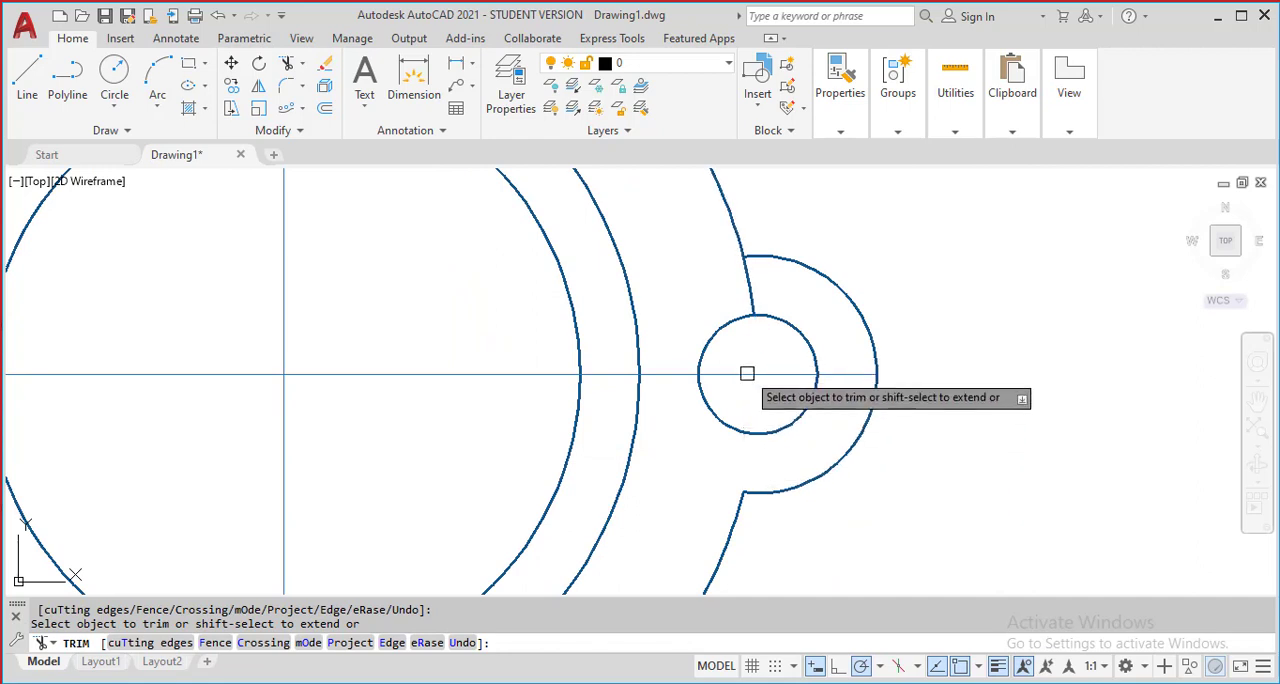
scroll(720, 378, down, 2)
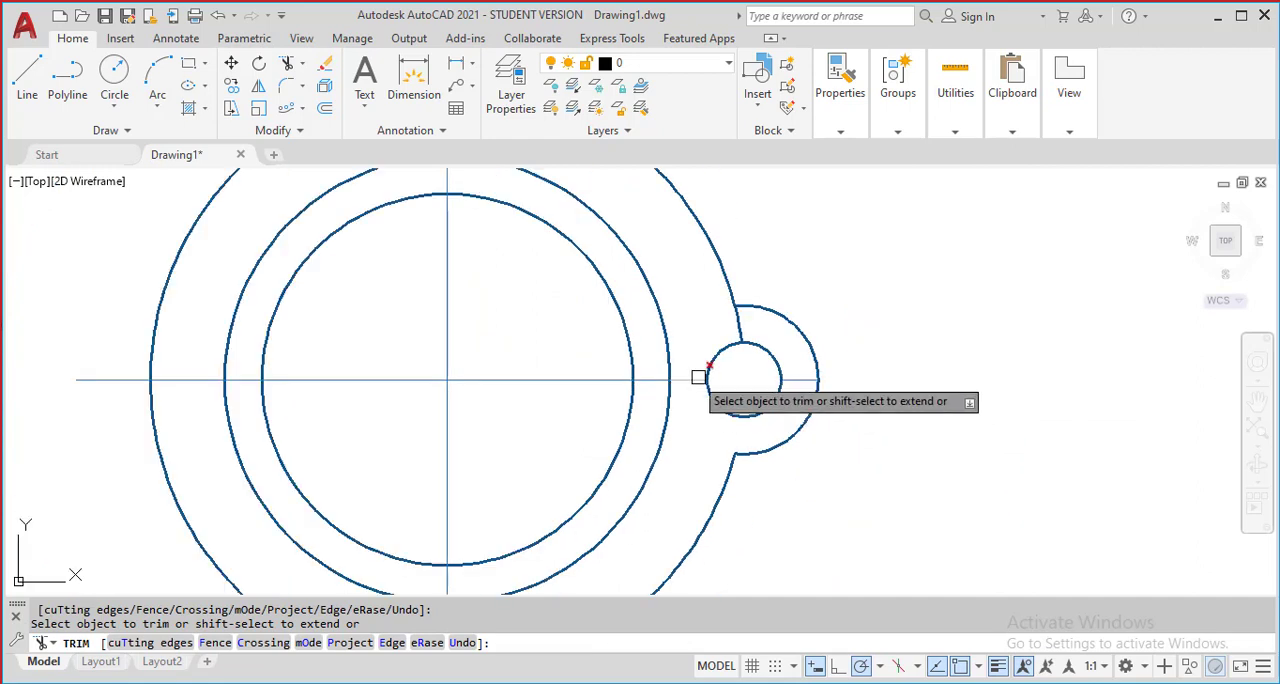
scroll(698, 377, down, 2)
middle_drag(734, 389, 900, 406)
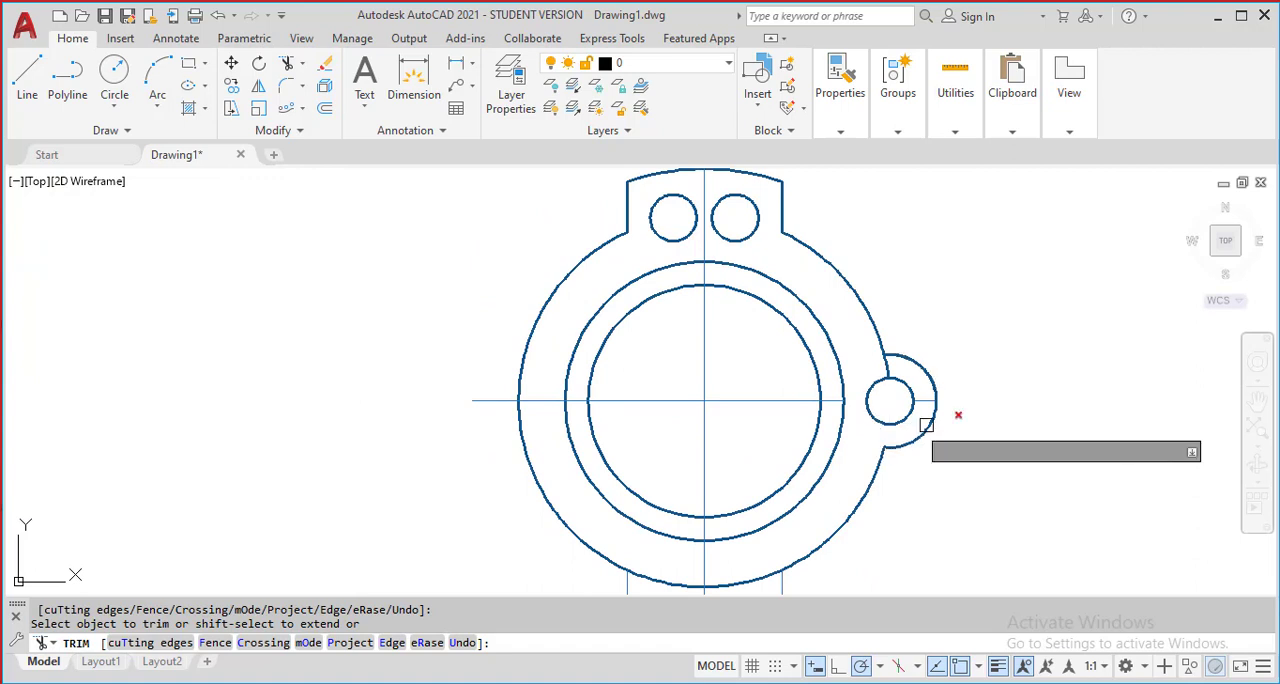
scroll(895, 368, up, 3)
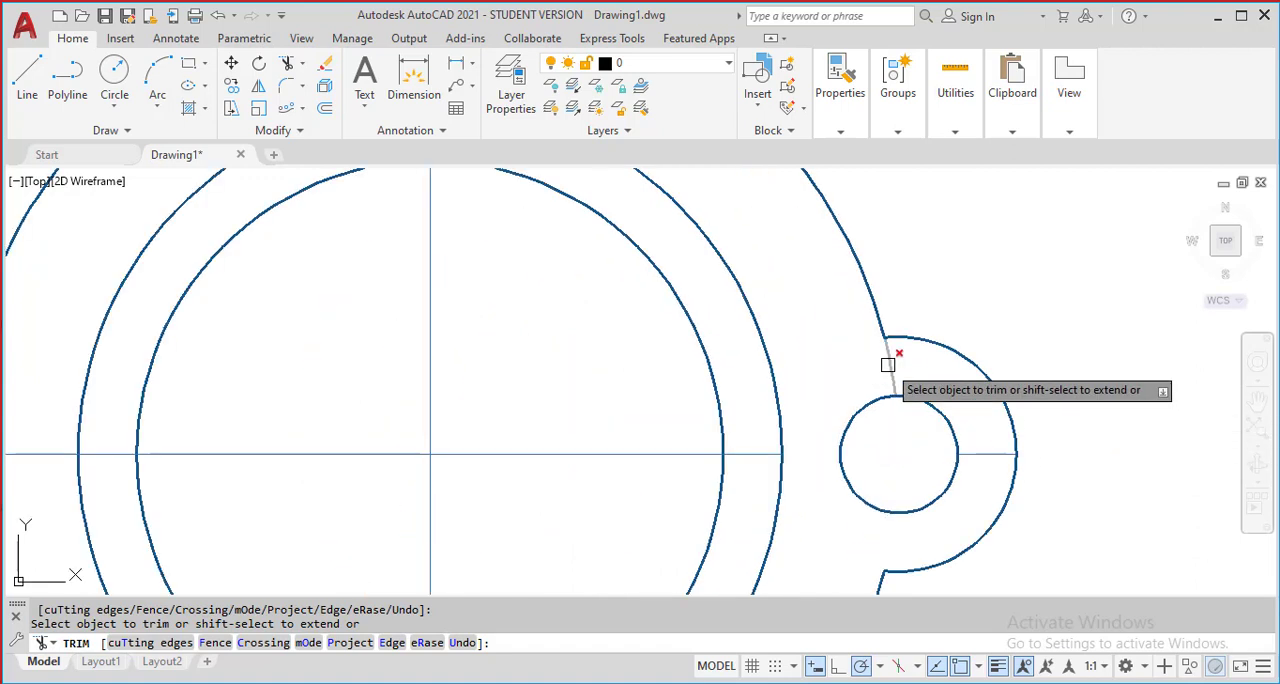
key(Escape)
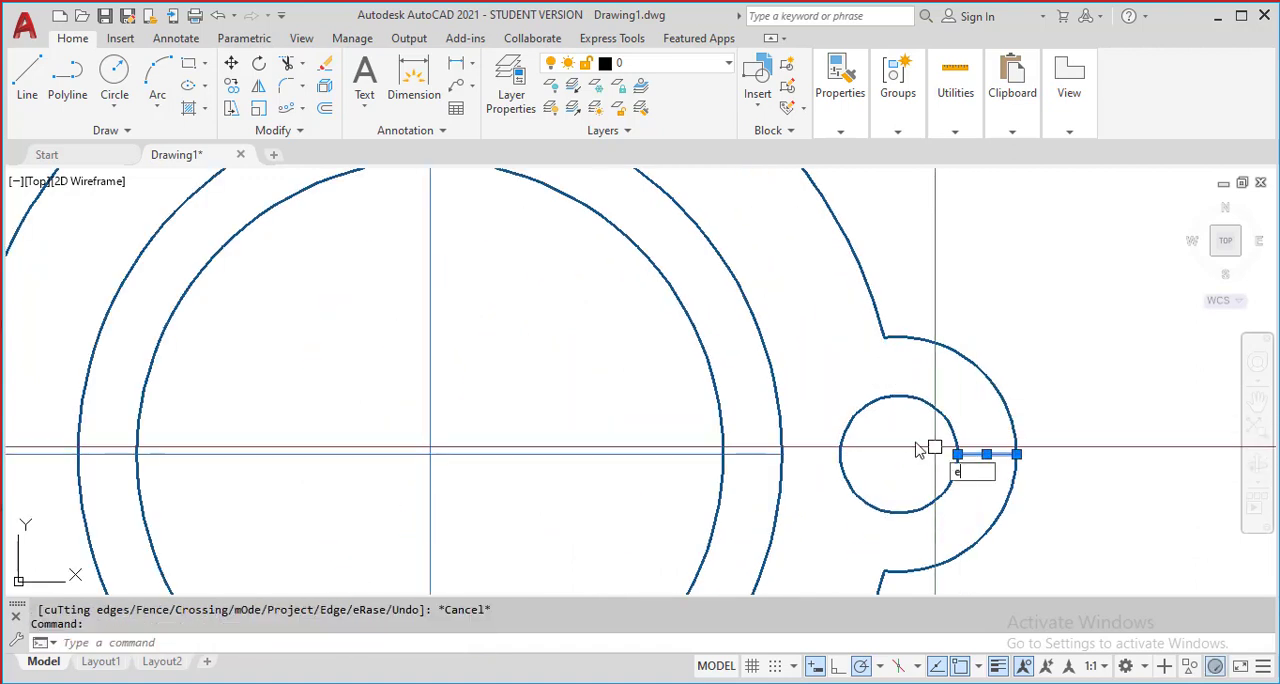
Erase the leftover centreline stub in the side lug, and the arc and two vertical lines below the ring
text(E)
key(Return)
scroll(857, 423, down, 5)
scroll(749, 338, up, 2)
scroll(749, 338, up, 4)
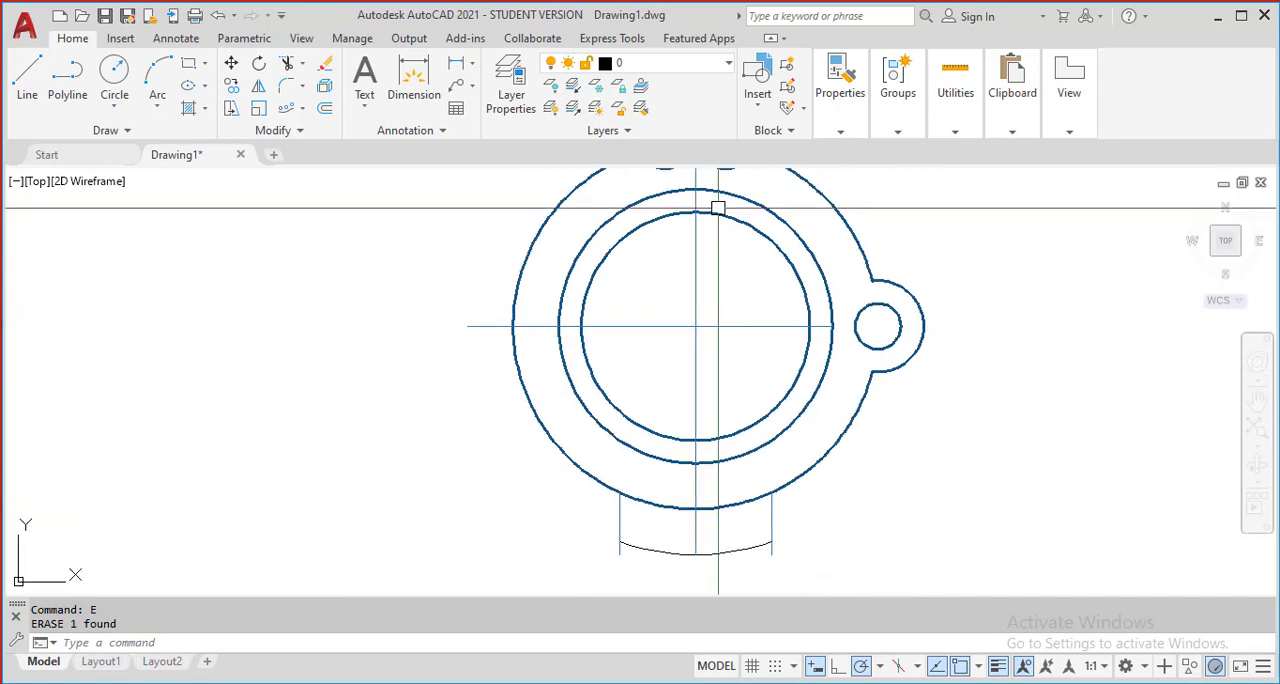
click(784, 515)
click(748, 462)
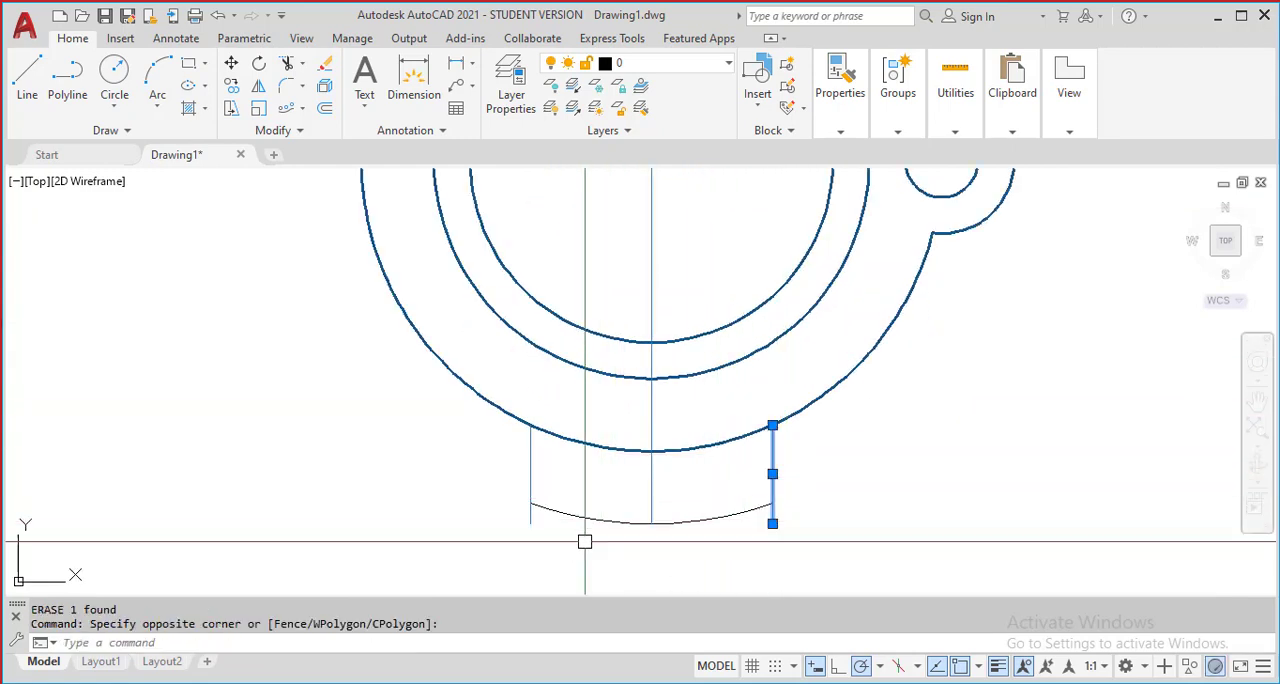
click(586, 537)
click(497, 486)
text(E)
key(Return)
Fillet the upper tab's left edge with radius 6 where it meets the ring and the tab's top arc
scroll(702, 468, down, 4)
scroll(663, 323, up, 4)
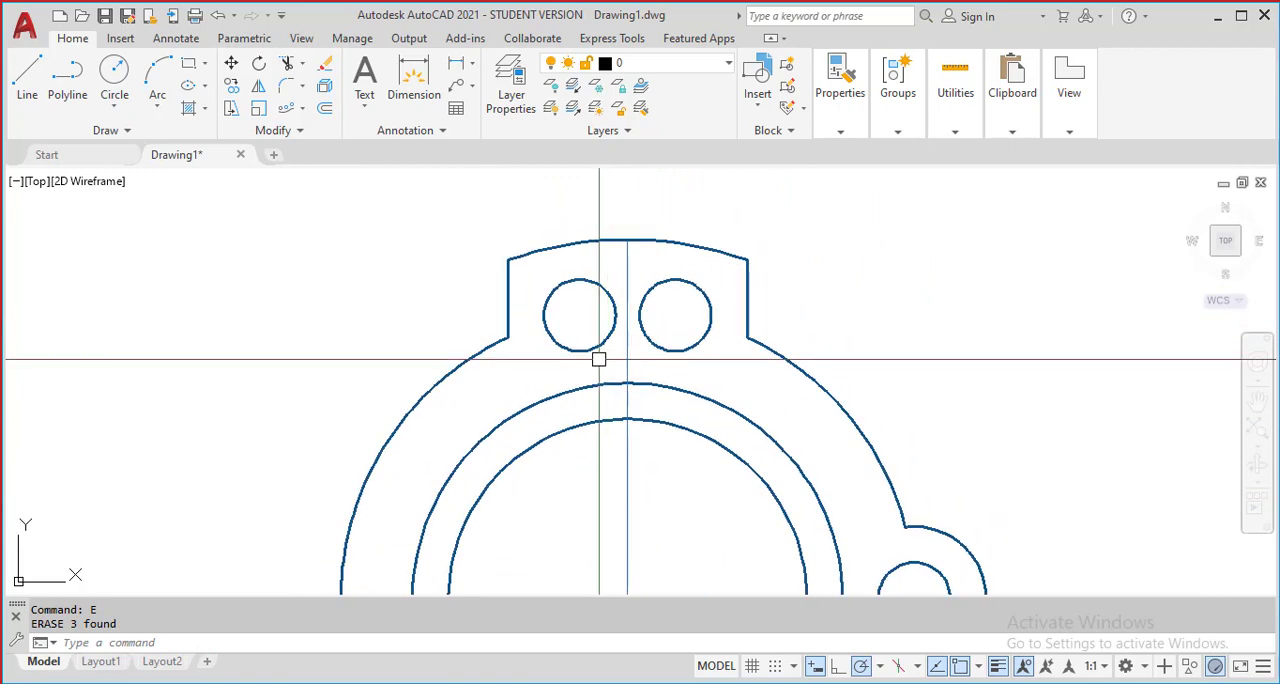
key(Return)
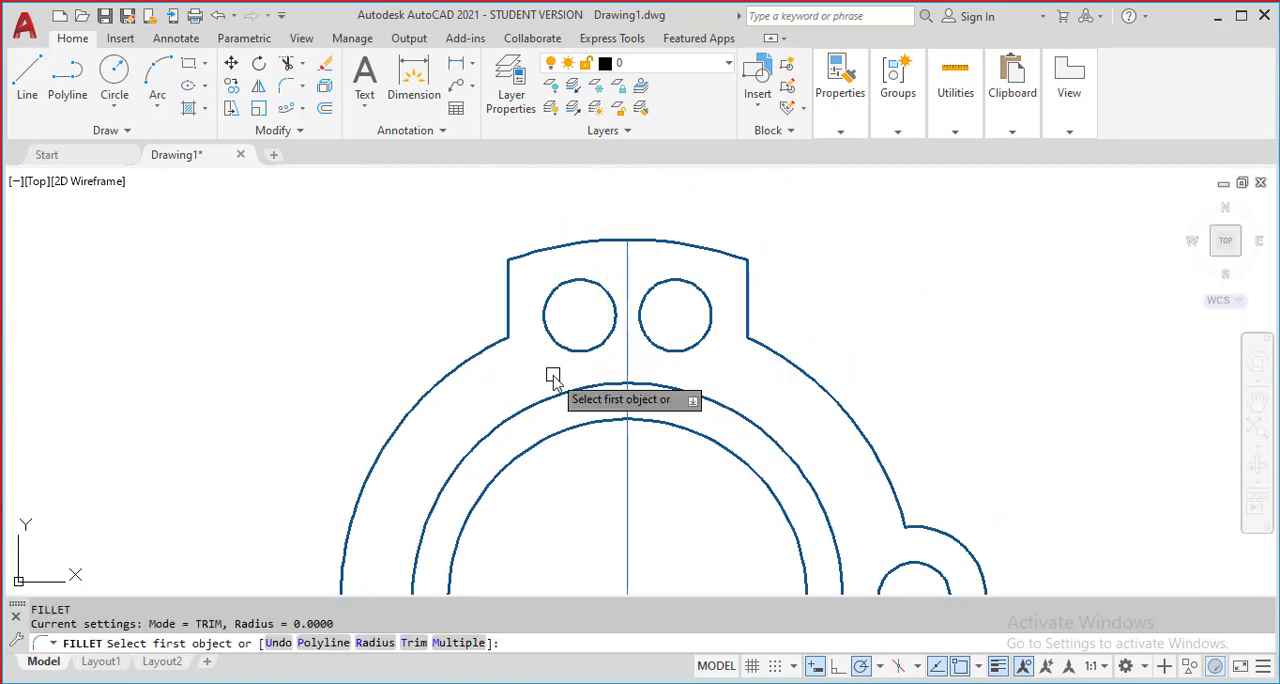
text(r)
key(Return)
key(Return)
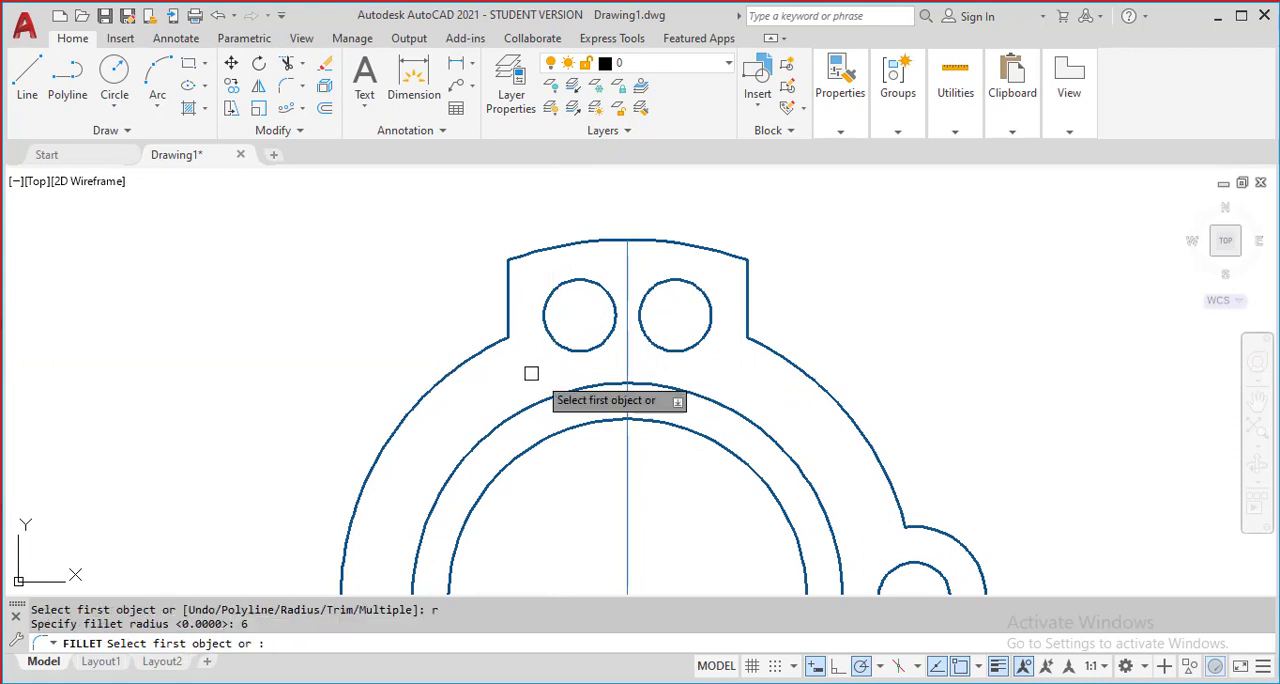
click(460, 356)
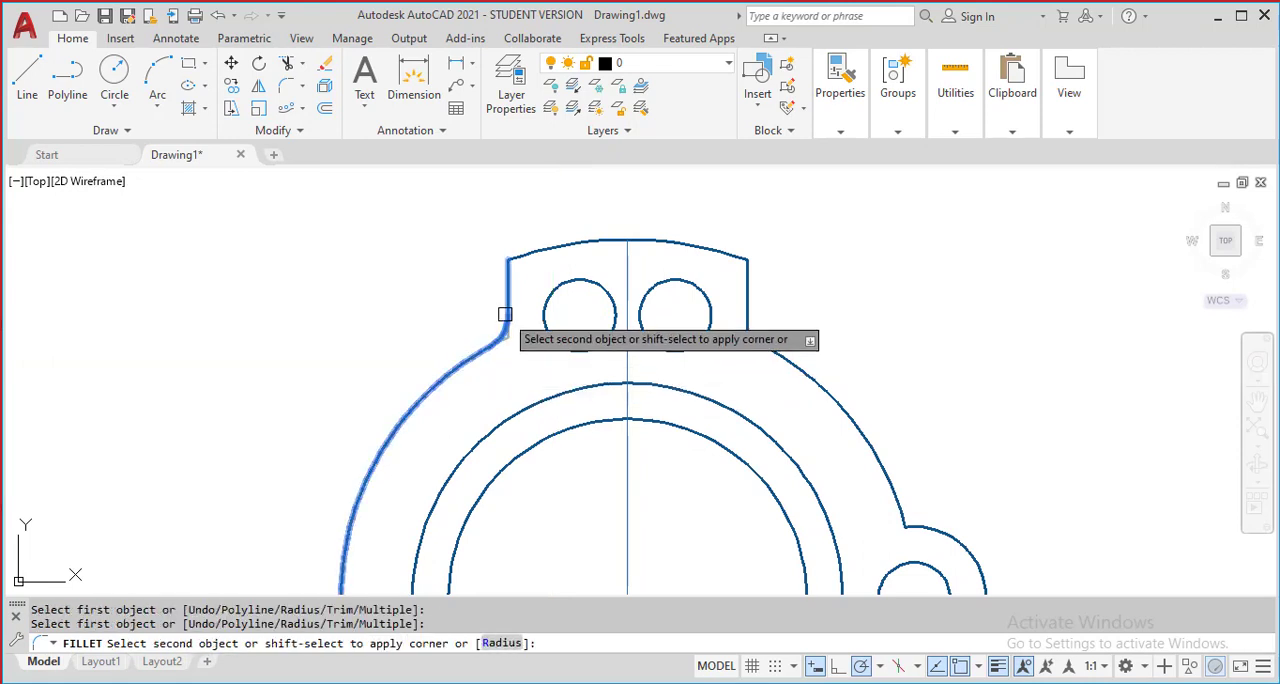
click(505, 317)
key(Return)
click(507, 286)
click(524, 258)
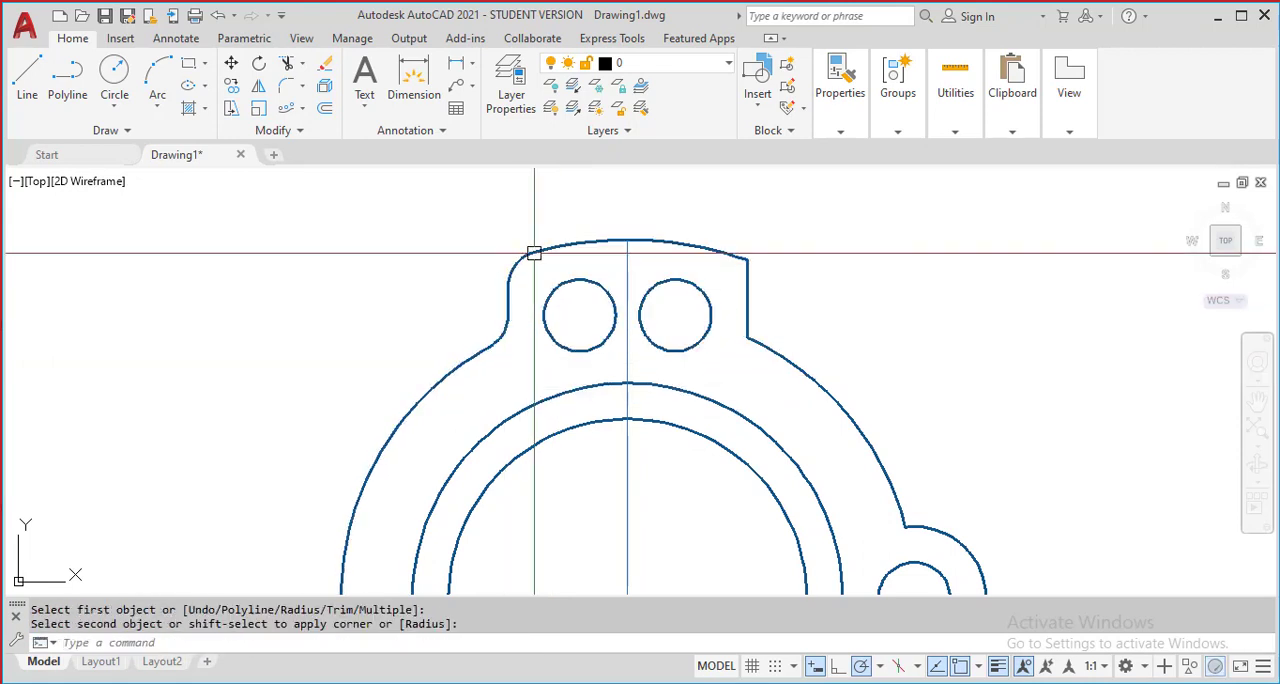
Fillet the upper tab's right edge with the same radius where it meets the top arc and the ring
key(Return)
click(710, 251)
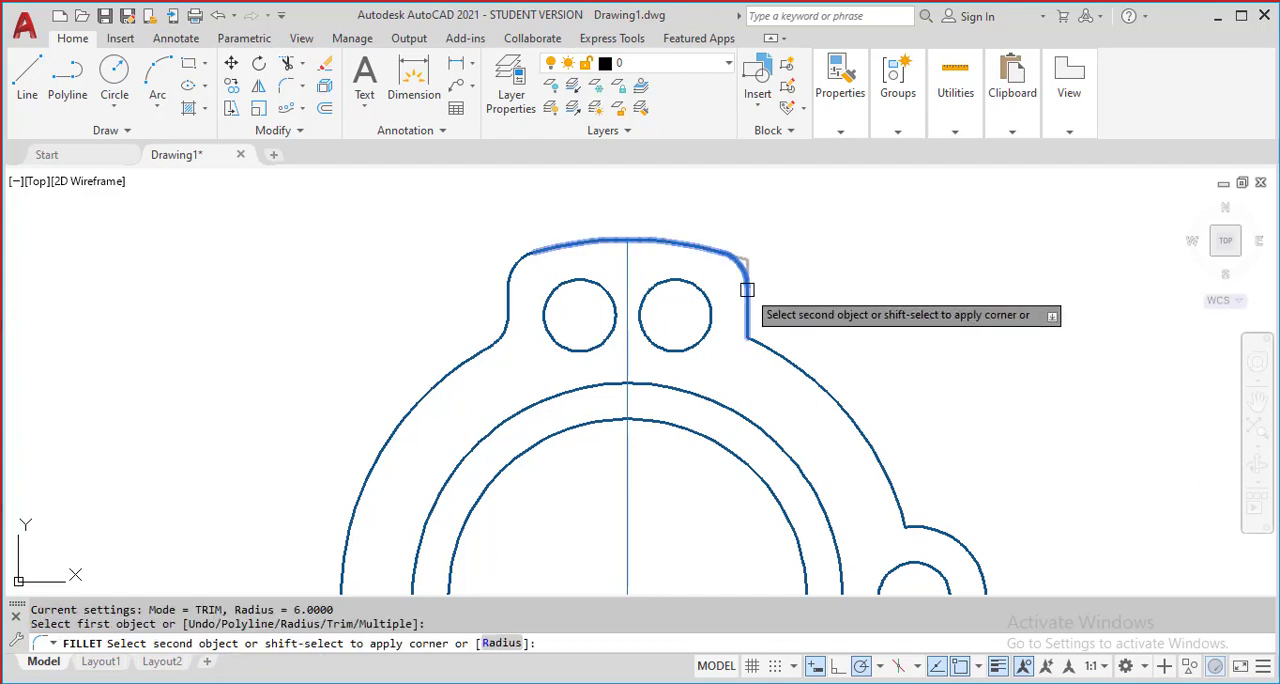
click(746, 290)
key(Return)
click(781, 354)
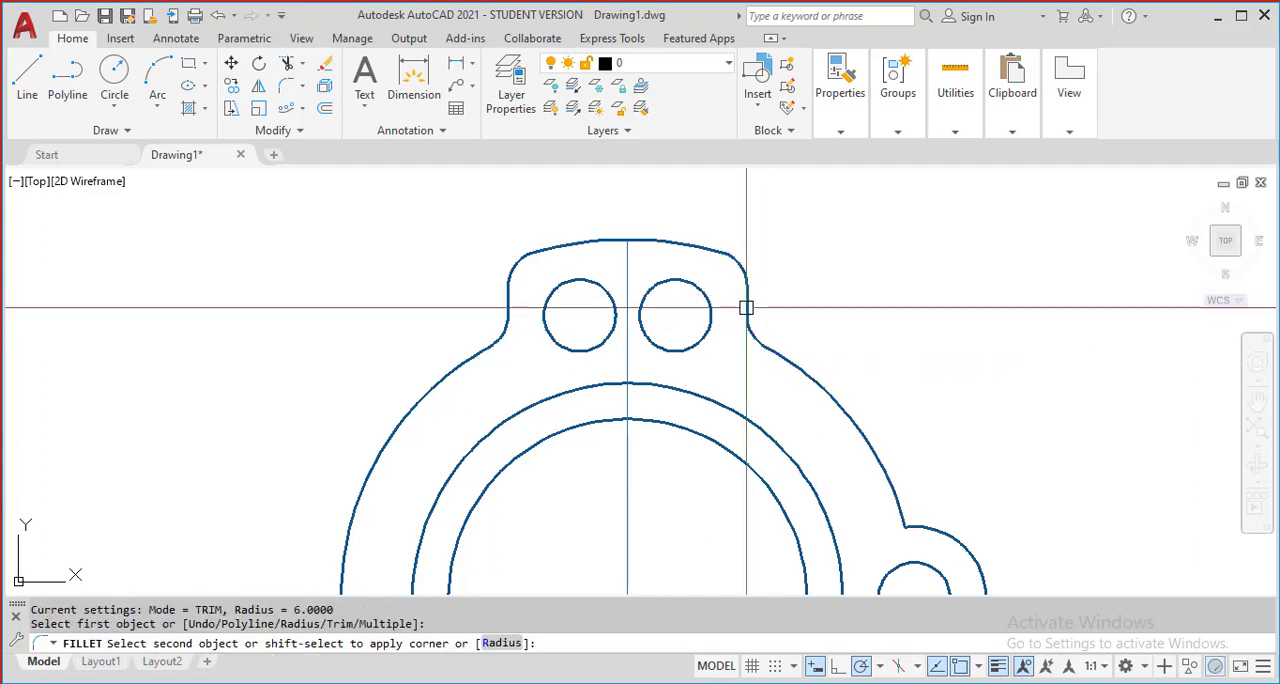
click(749, 306)
Fillet both junctions between the ring and the side lug with the same radius
middle_drag(749, 306, 678, 201)
key(Return)
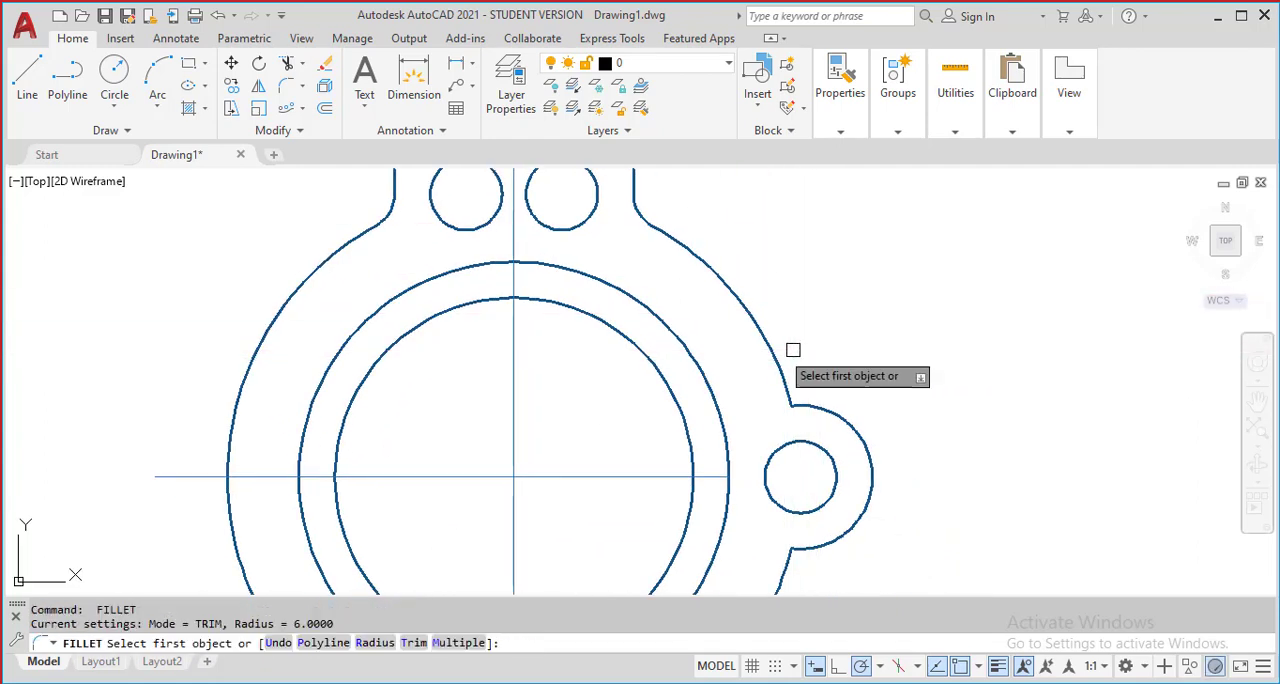
click(768, 356)
click(810, 405)
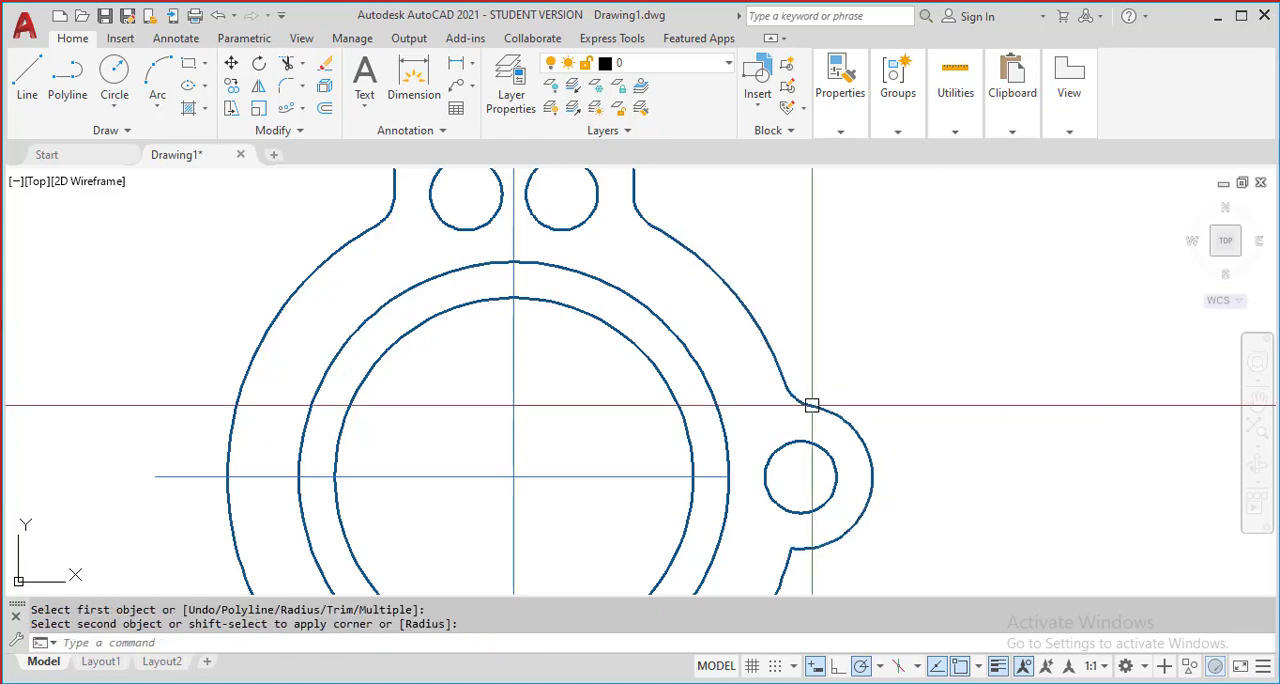
middle_drag(818, 408, 832, 288)
key(Return)
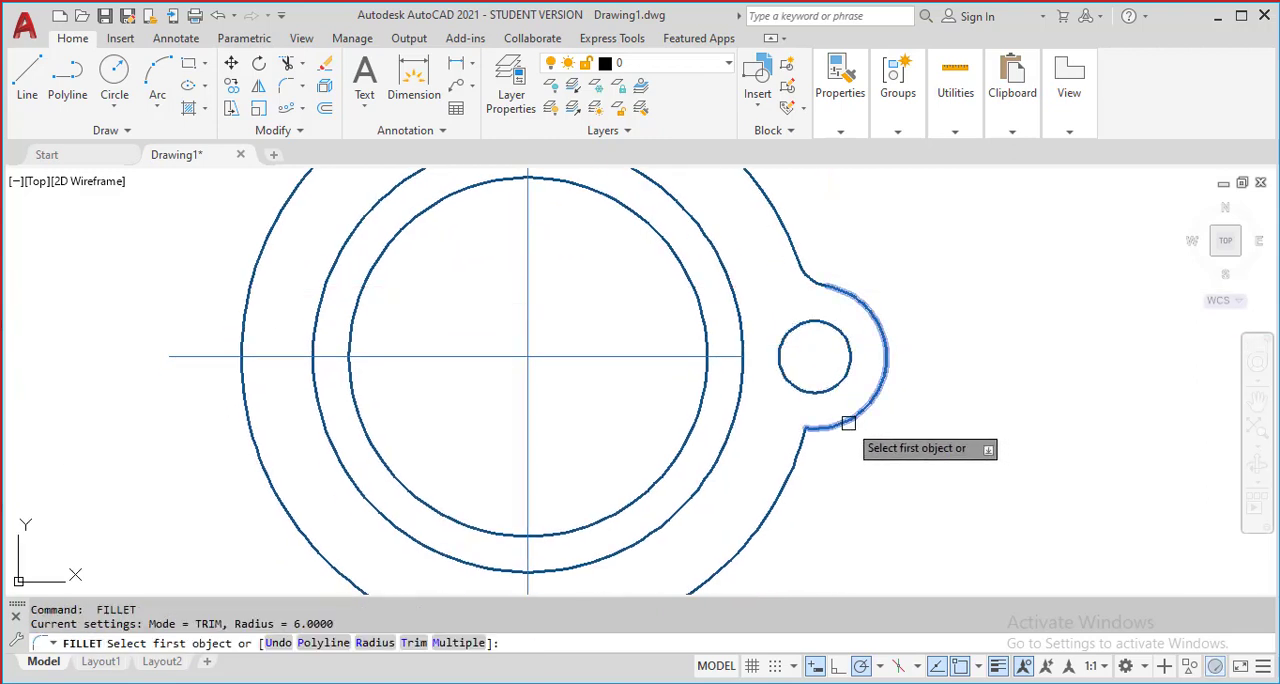
click(848, 423)
click(796, 461)
scroll(882, 453, down, 3)
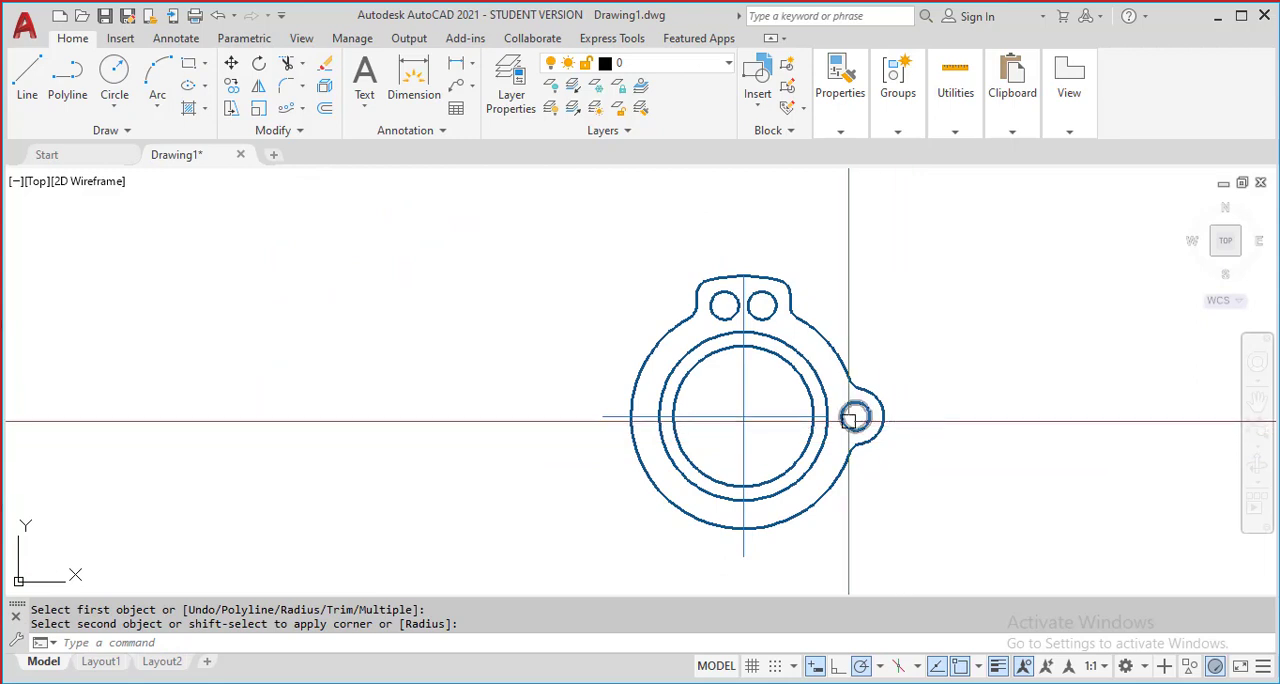
click(612, 214)
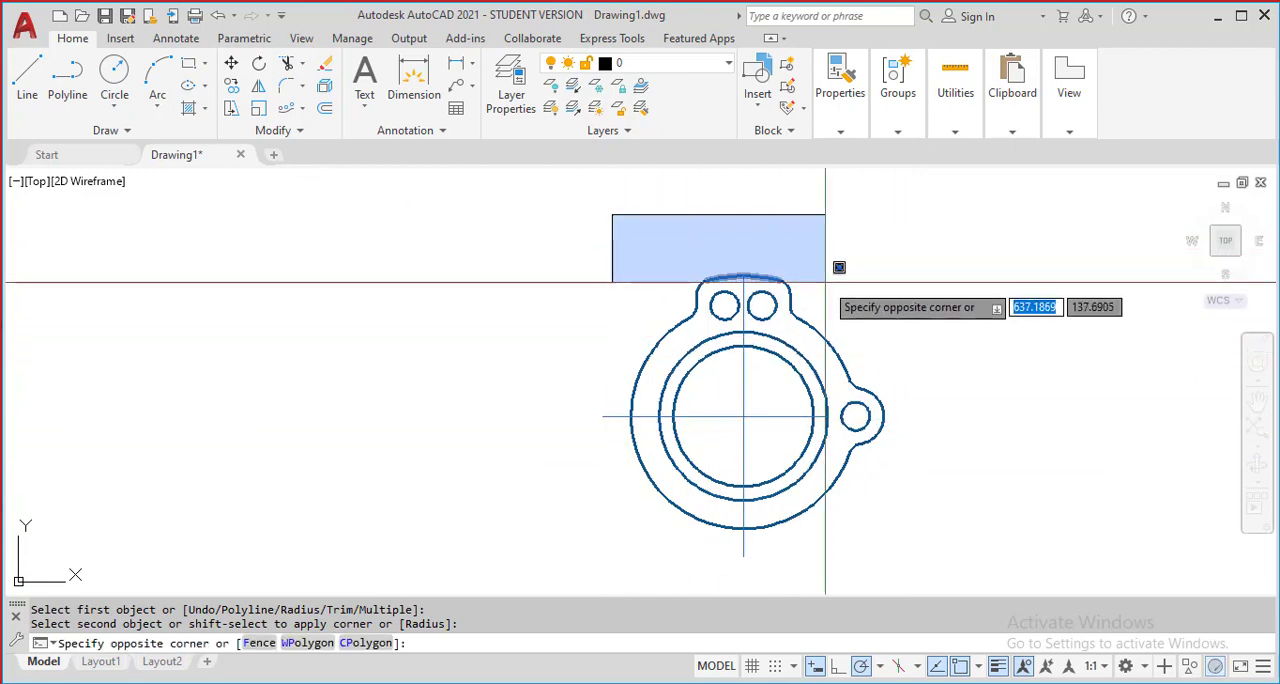
click(842, 328)
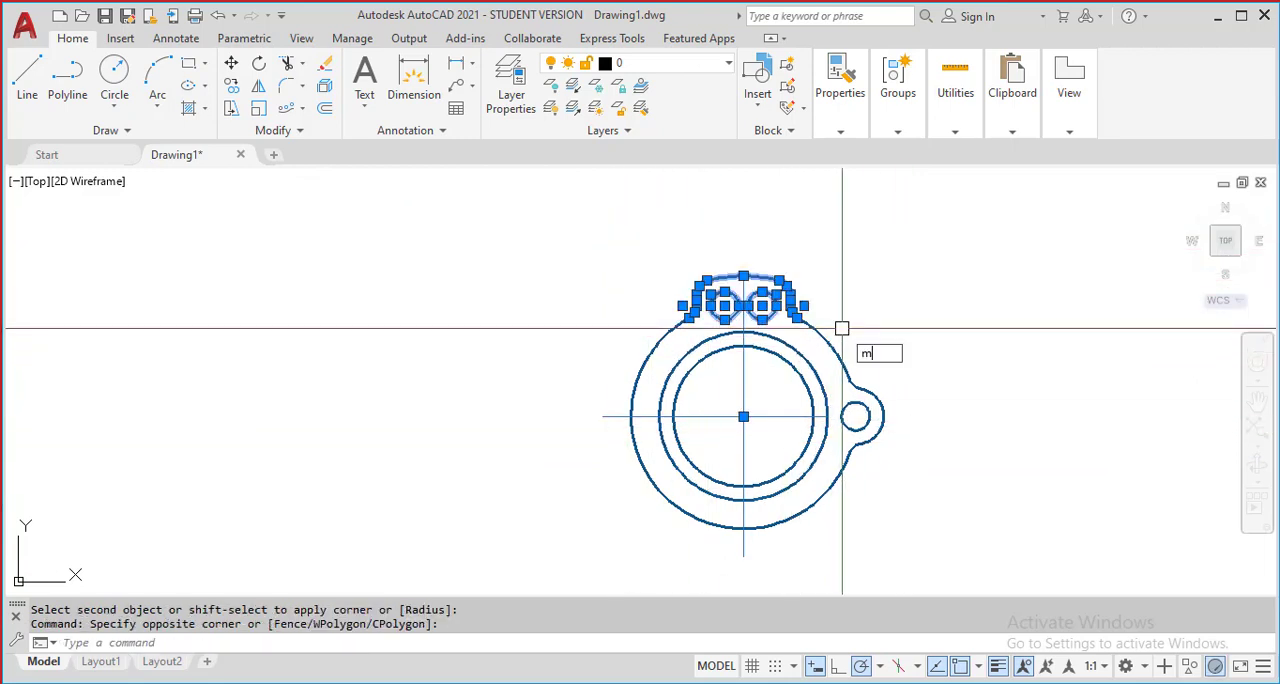
key(Escape)
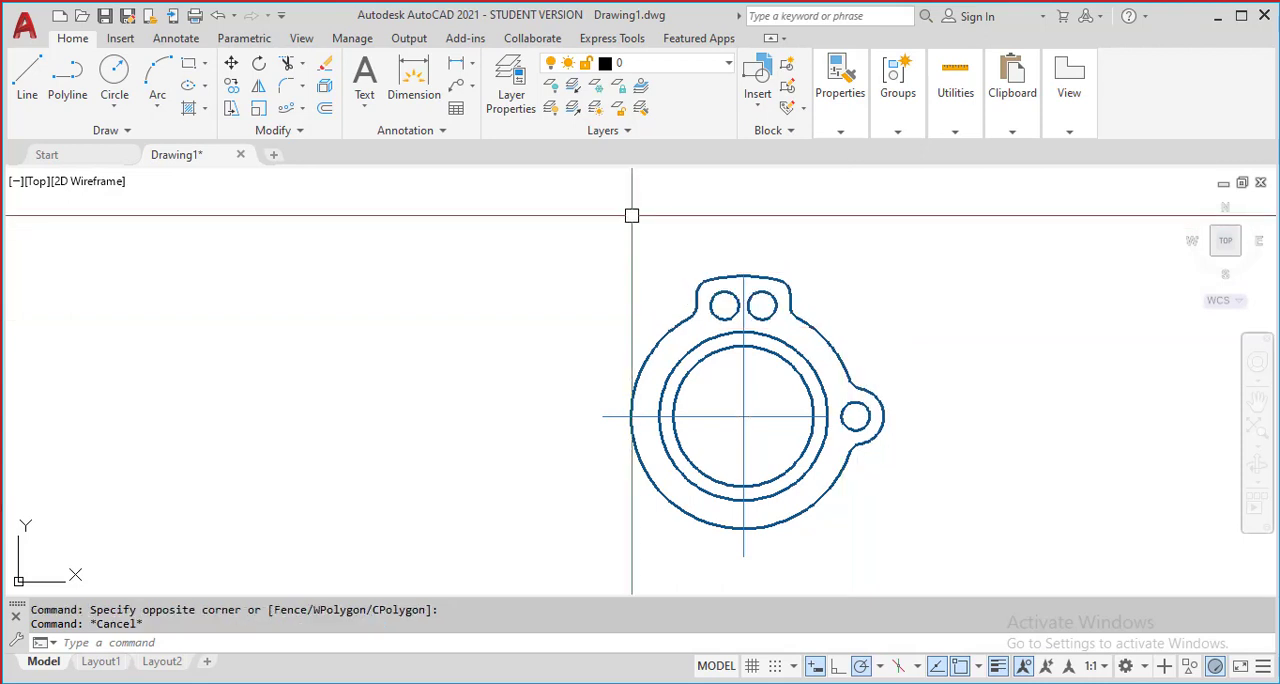
click(625, 204)
click(802, 250)
Mirror the upper tab outline, its fillets and two holes across the horizontal centreline, keeping the source objects
click(614, 194)
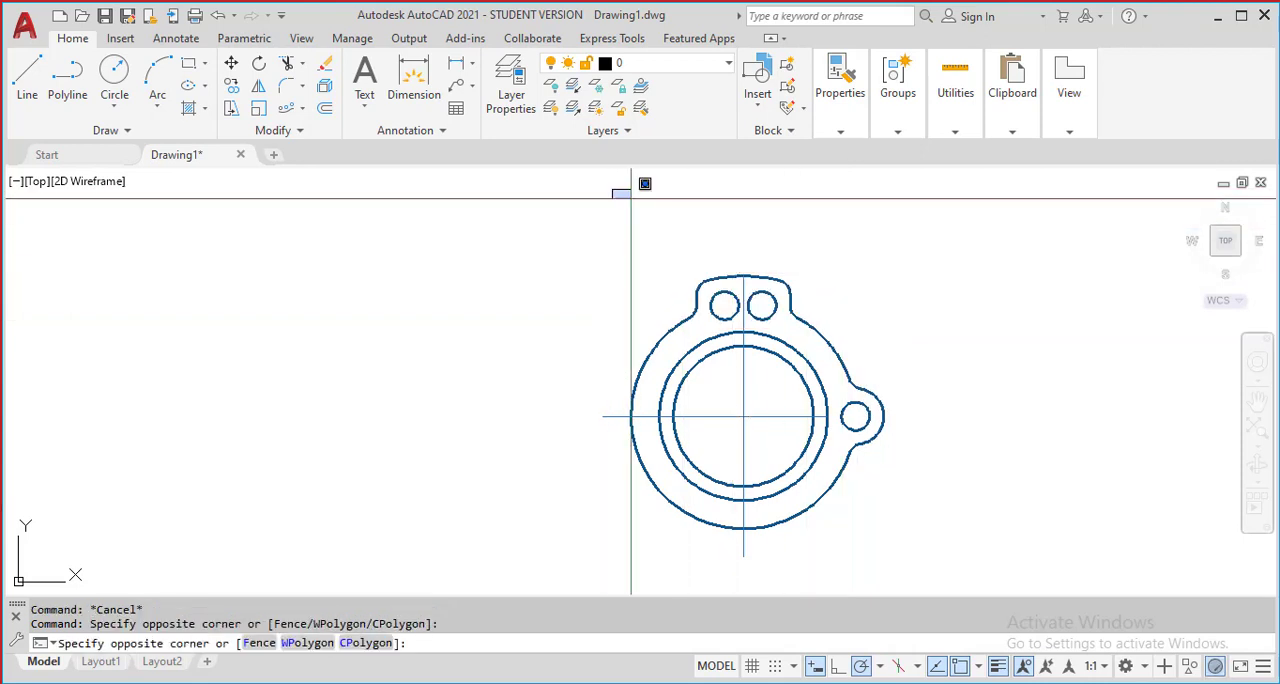
click(840, 340)
text(m)
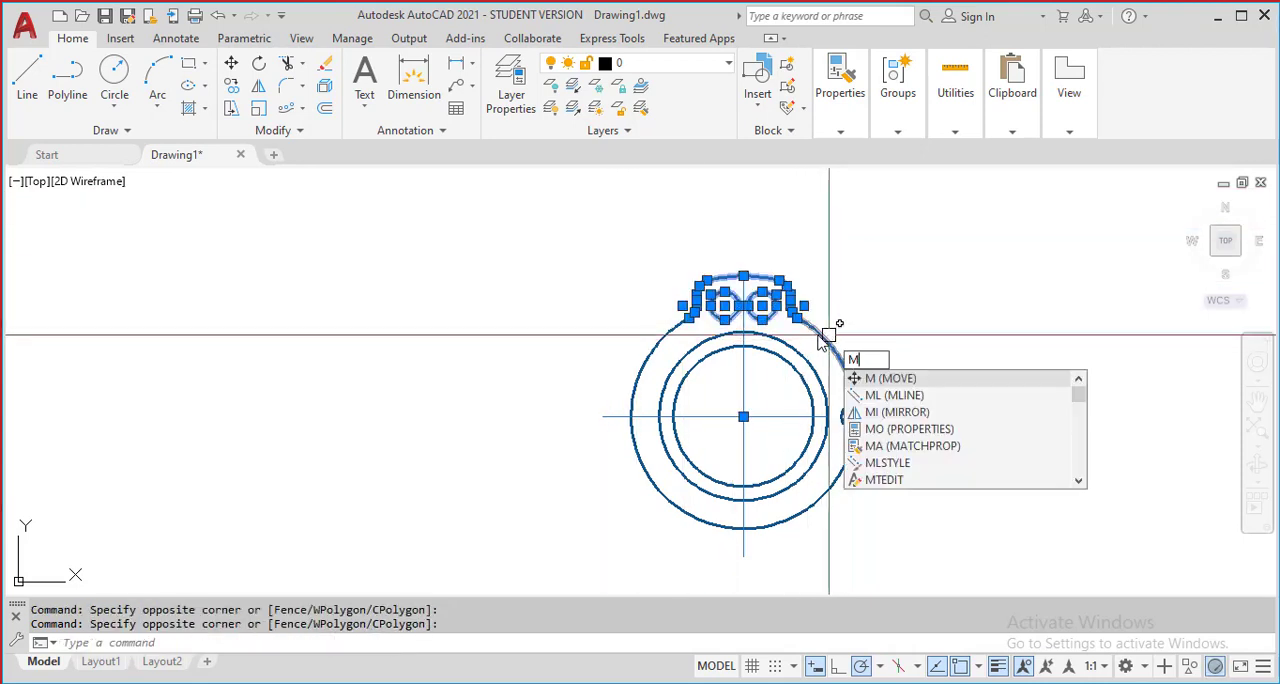
text(i)
key(Return)
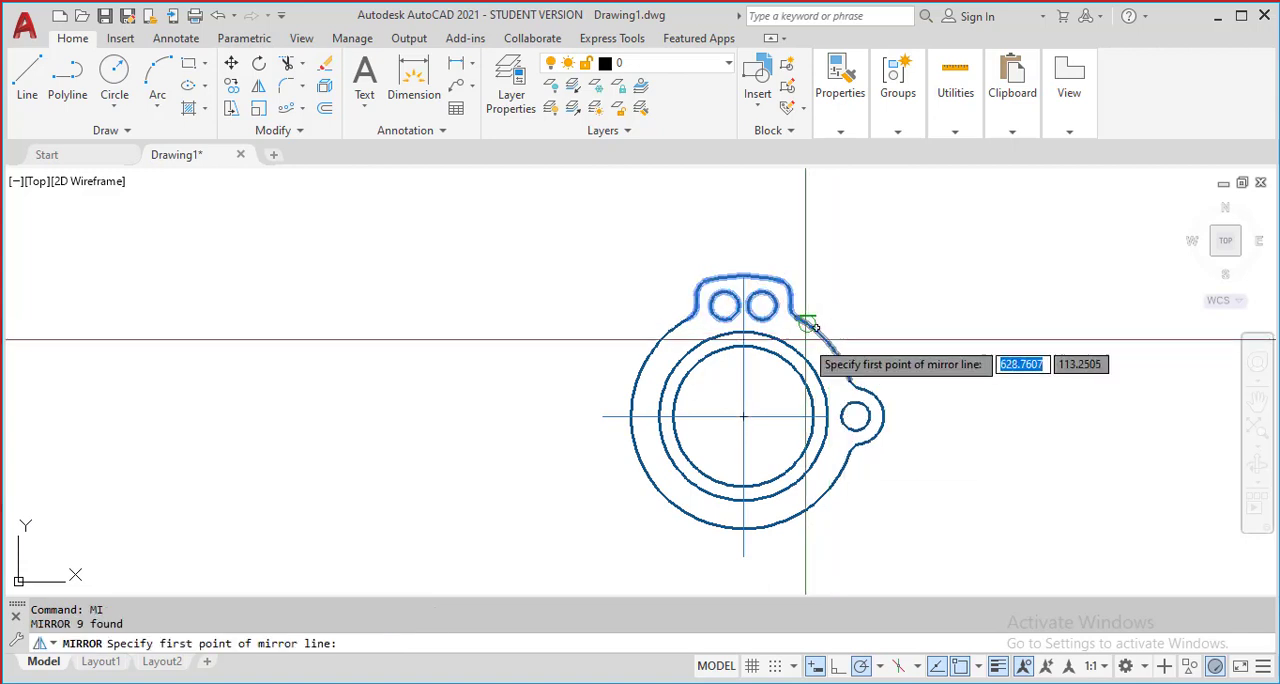
click(603, 416)
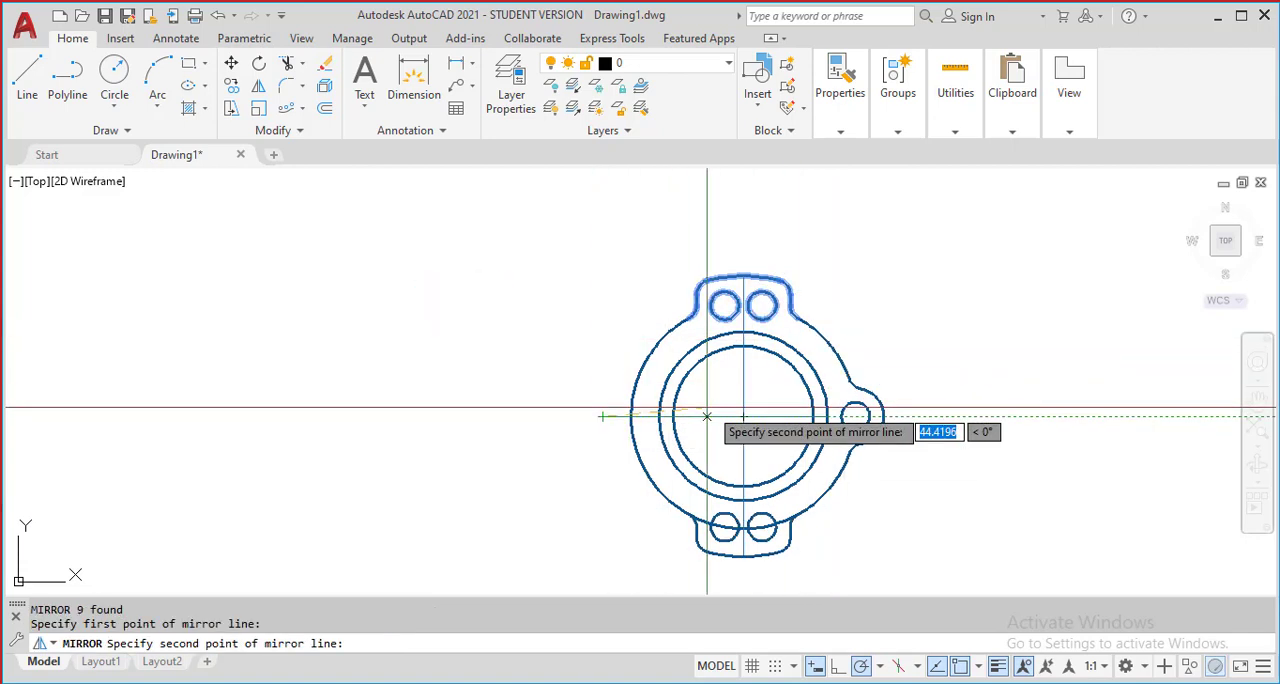
click(747, 414)
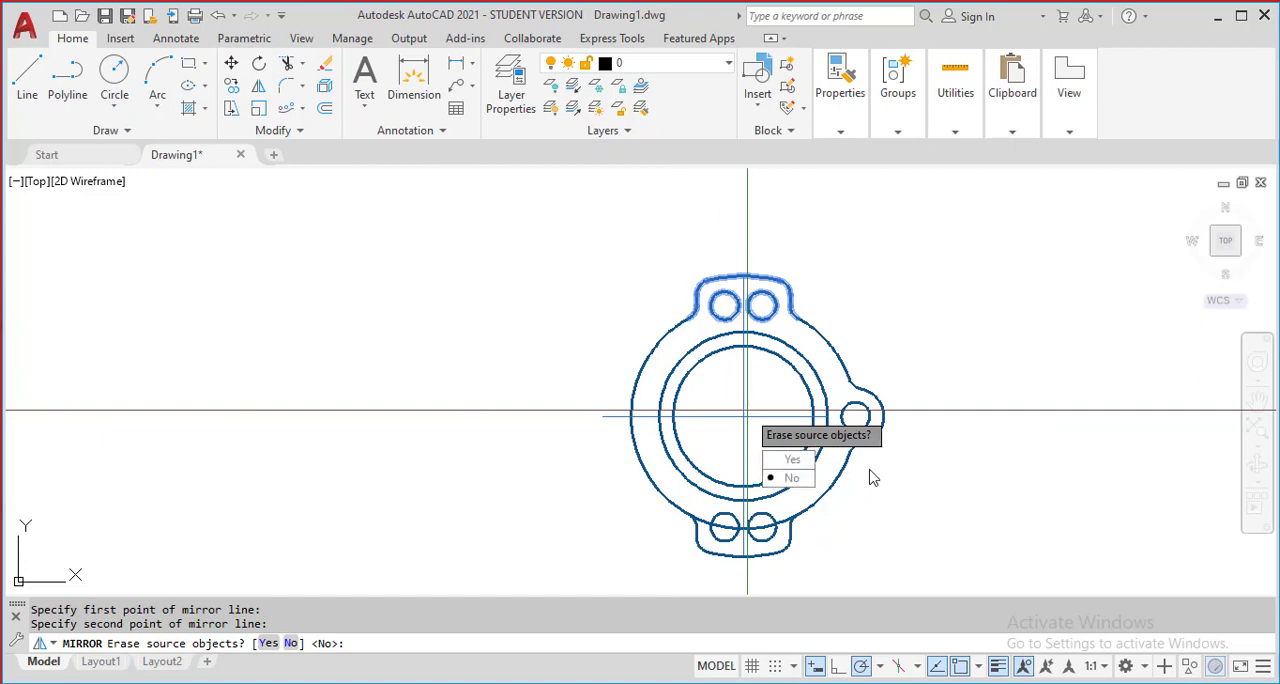
click(790, 486)
scroll(834, 374, up, 3)
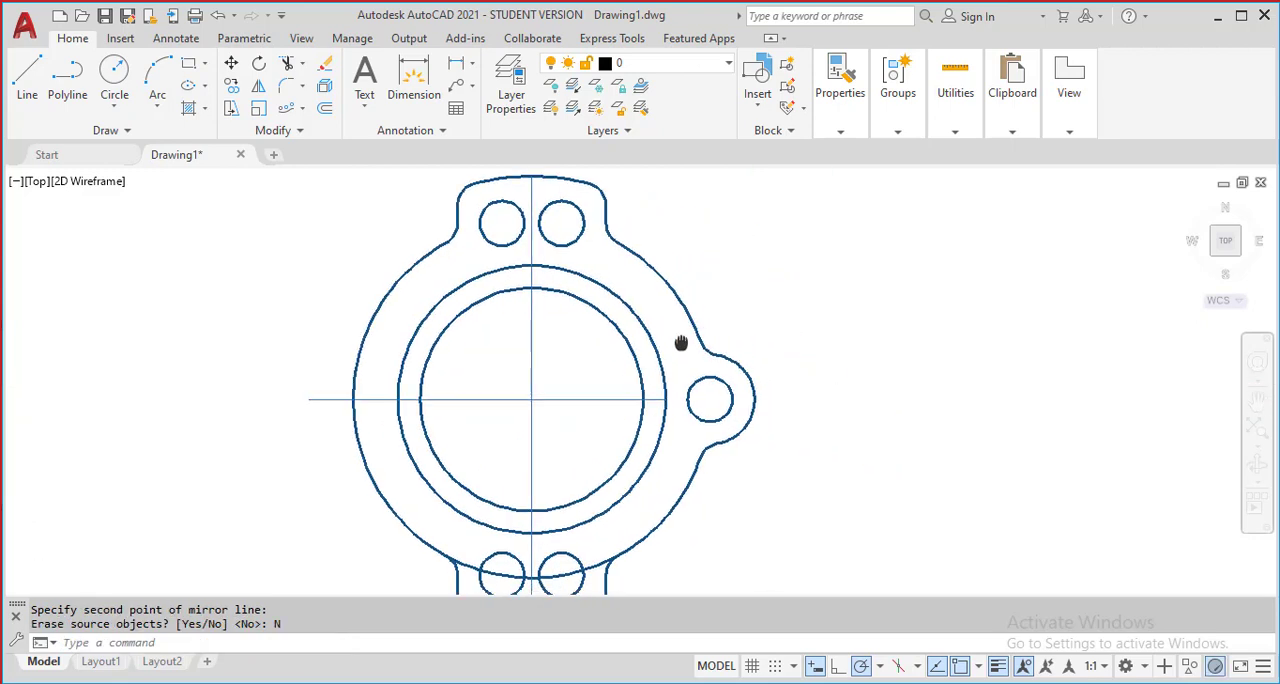
Mirror the side lug outline, its two fillets and its hole across the ring's vertical centreline, keeping the source objects
click(579, 175)
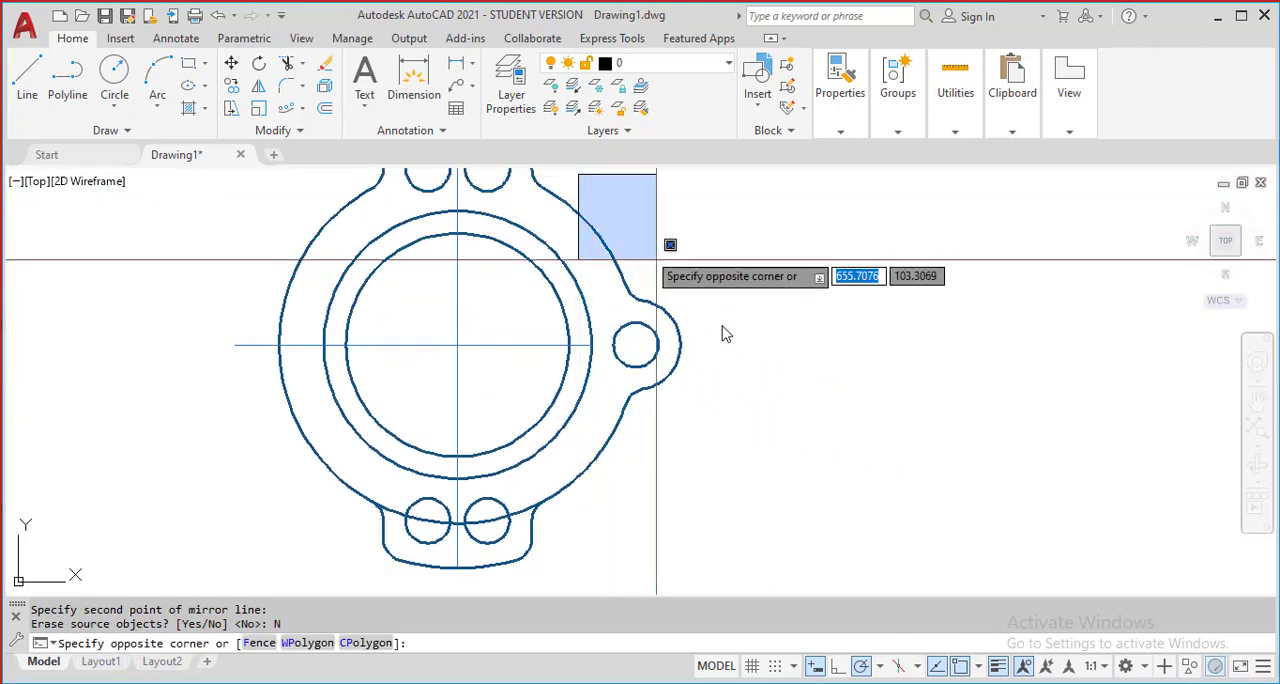
click(788, 405)
middle_drag(777, 437, 791, 486)
text(MI)
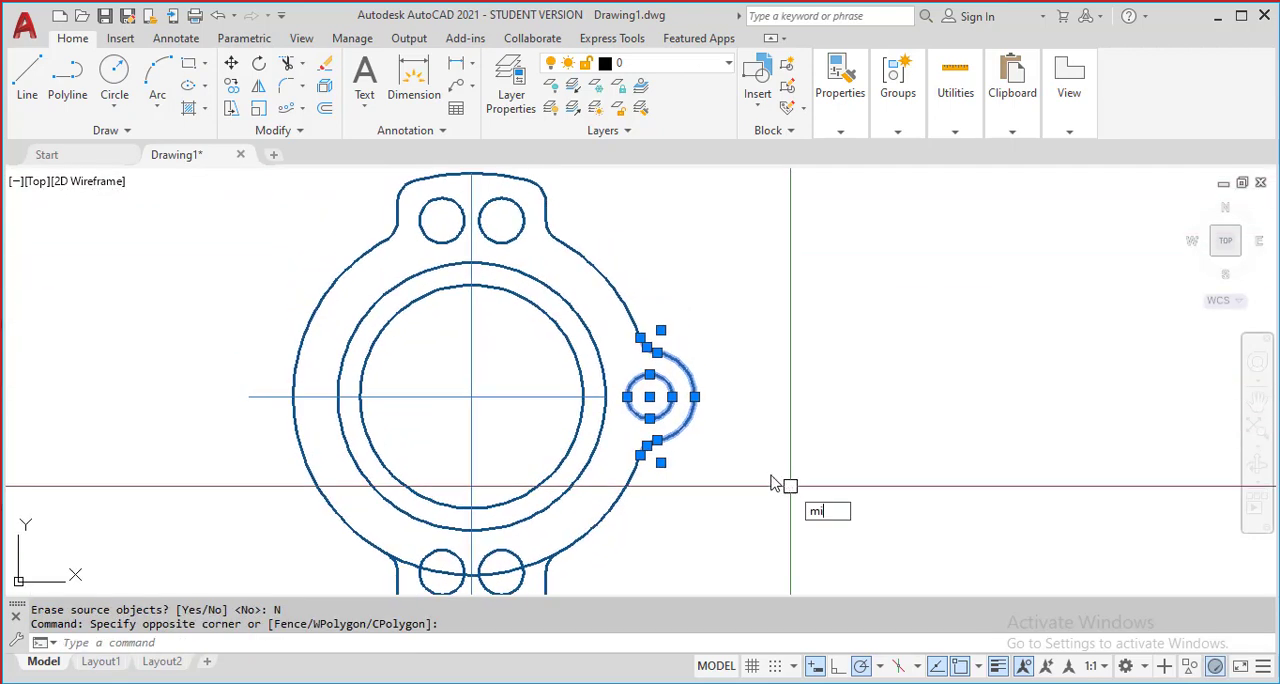
key(Return)
click(471, 397)
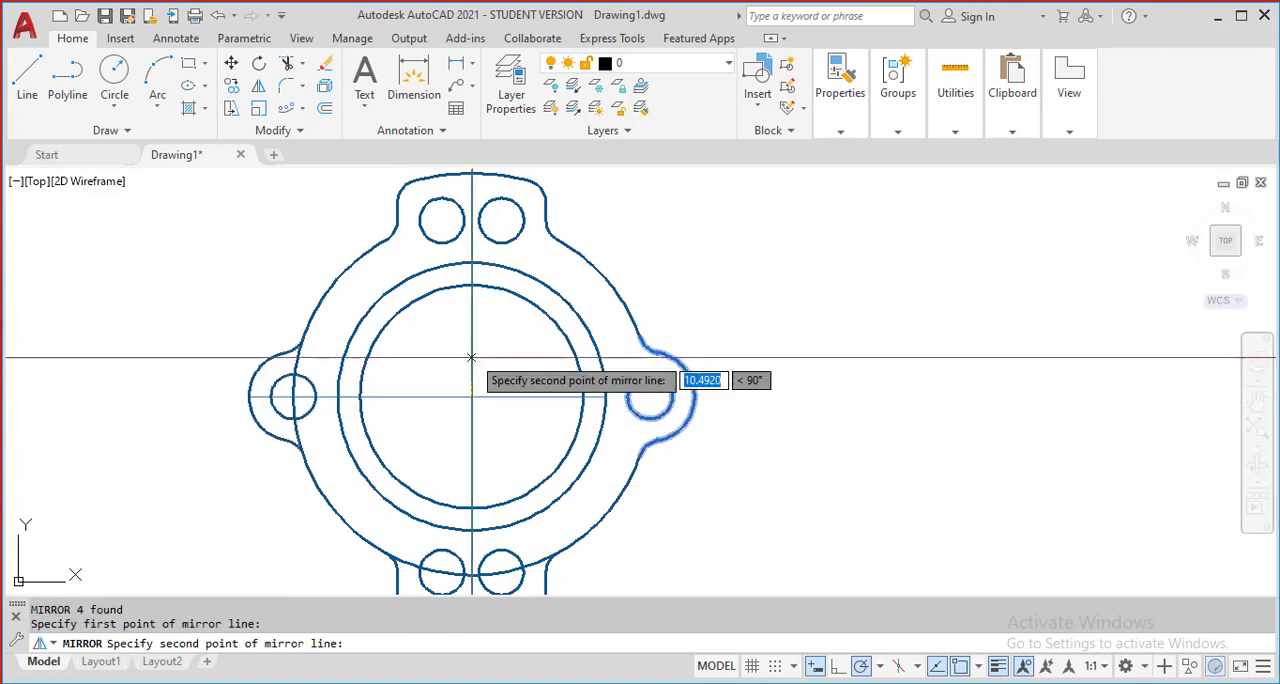
click(471, 283)
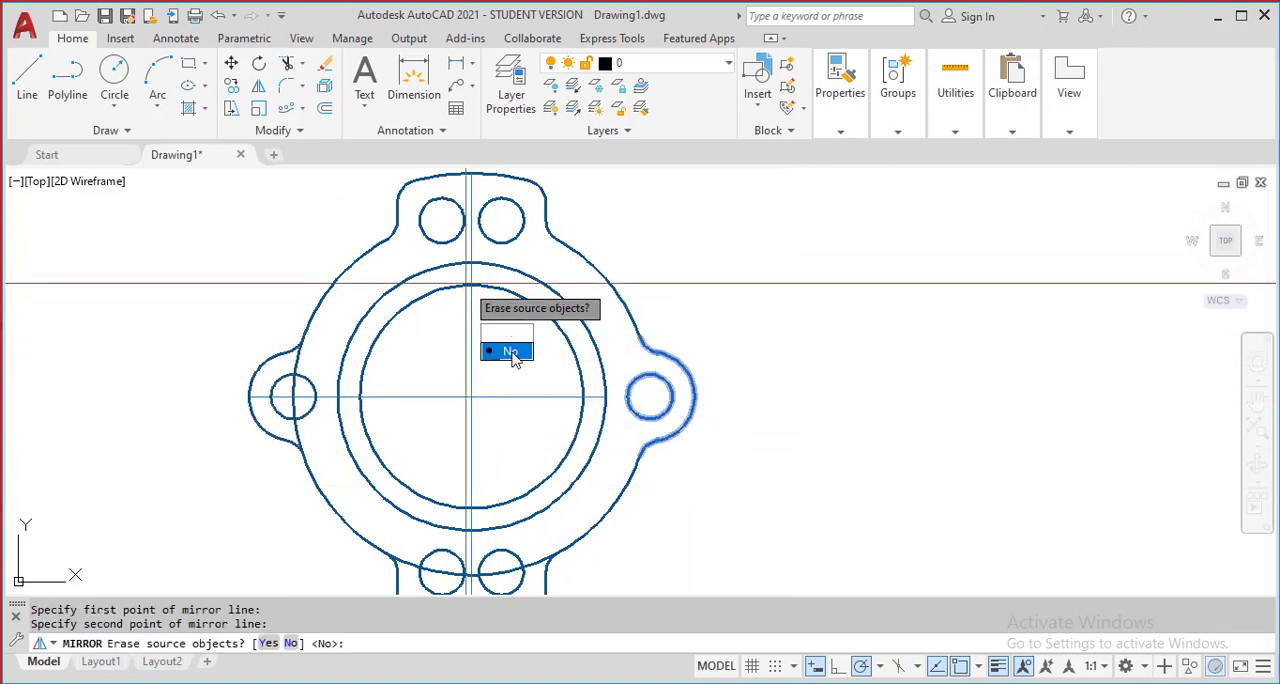
click(506, 353)
Erase the horizontal and vertical centrelines crossing the middle of the ring
click(528, 432)
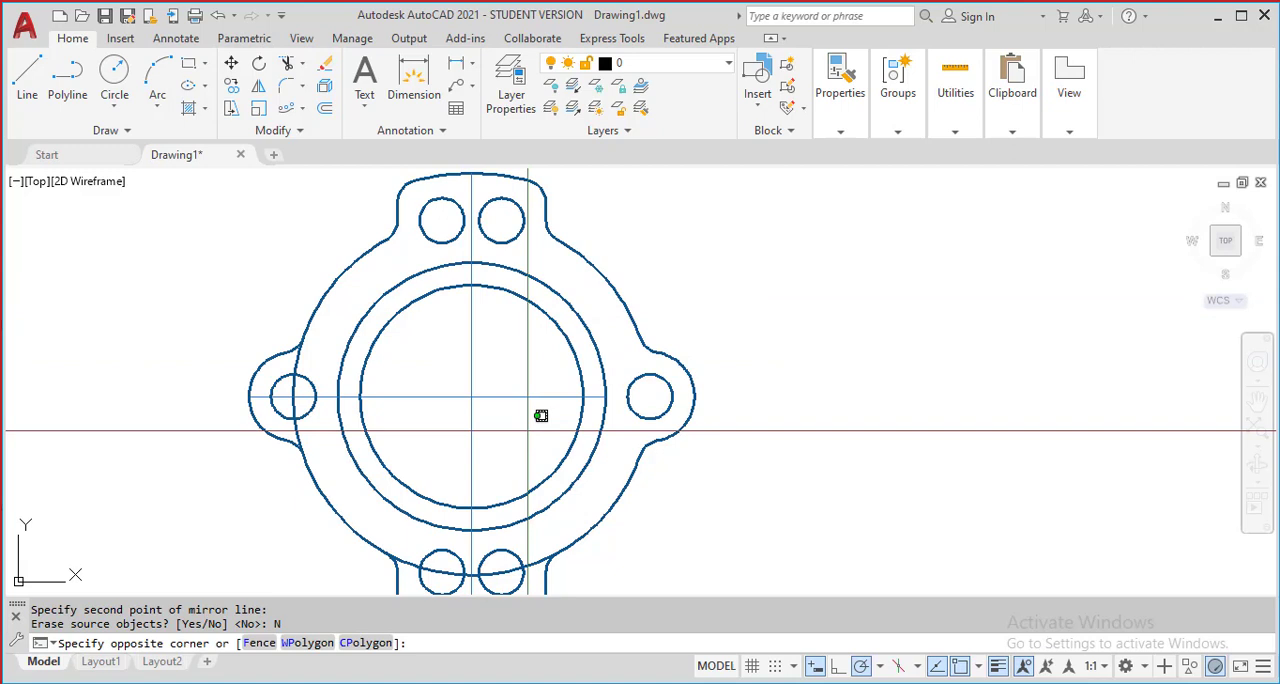
click(429, 351)
text(E)
key(Return)
Trim away the ring's outer circle segments running through the mirrored left lug and its hole
scroll(518, 359, down, 2)
scroll(518, 359, up, 2)
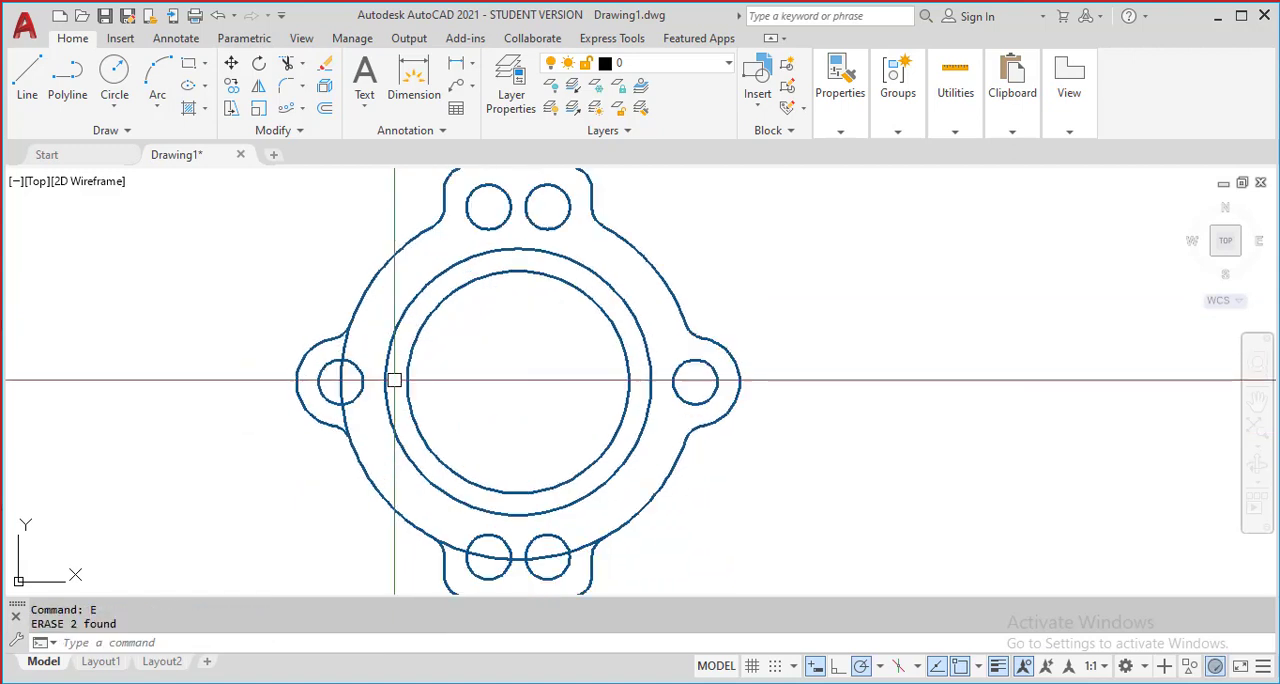
middle_drag(446, 380, 566, 380)
key(Escape)
text(tr)
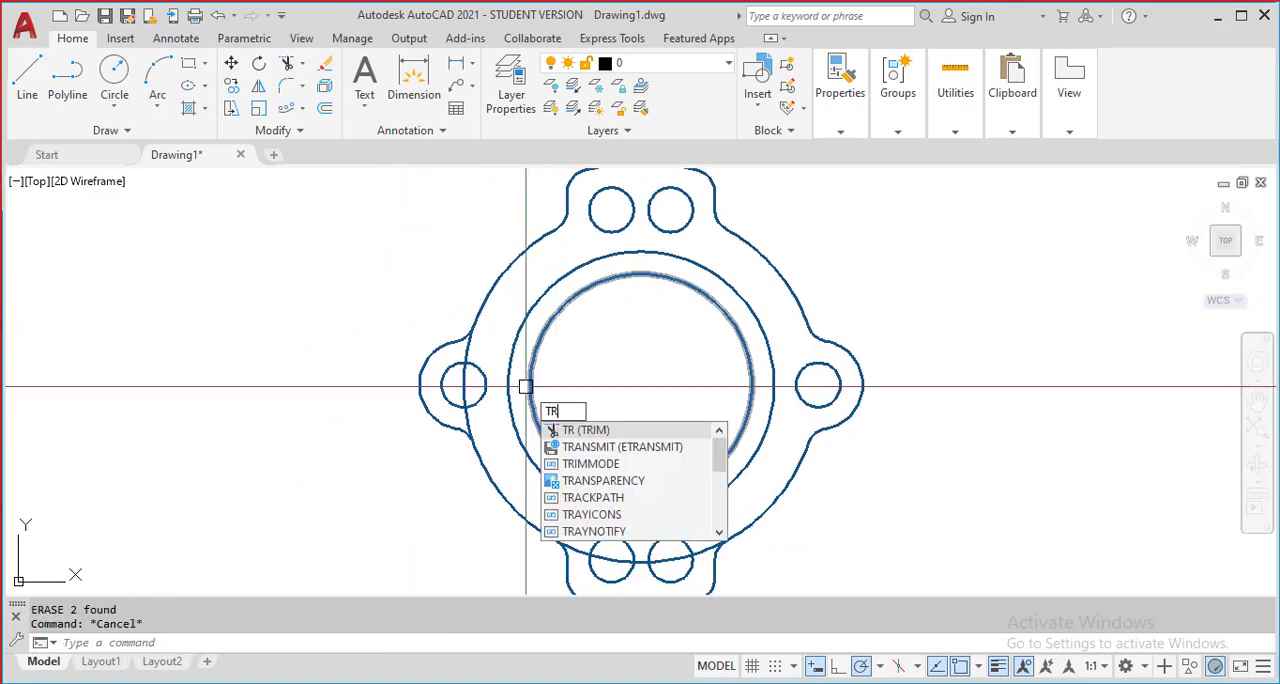
key(Return)
scroll(475, 354, up, 2)
click(470, 352)
click(460, 392)
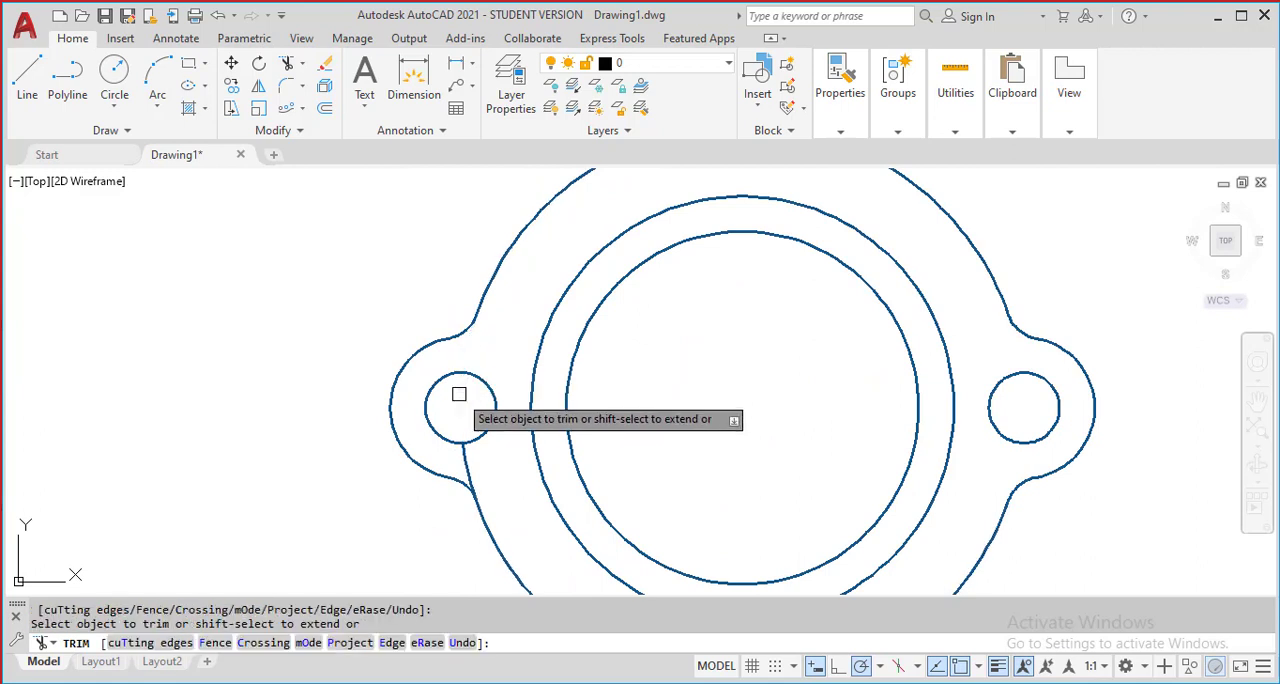
click(463, 455)
Trim away the ring's outer circle segments crossing the lower tab and its two holes, and end the Trim command
middle_drag(515, 452, 466, 331)
scroll(569, 451, up, 2)
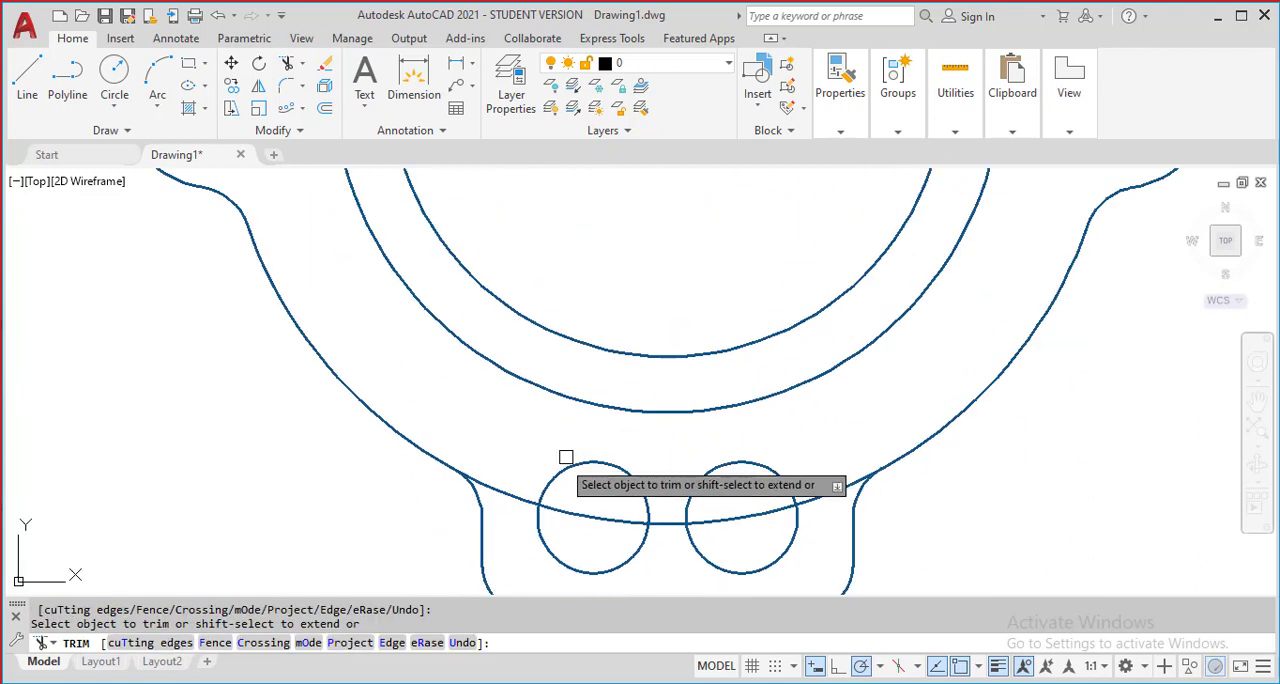
click(508, 491)
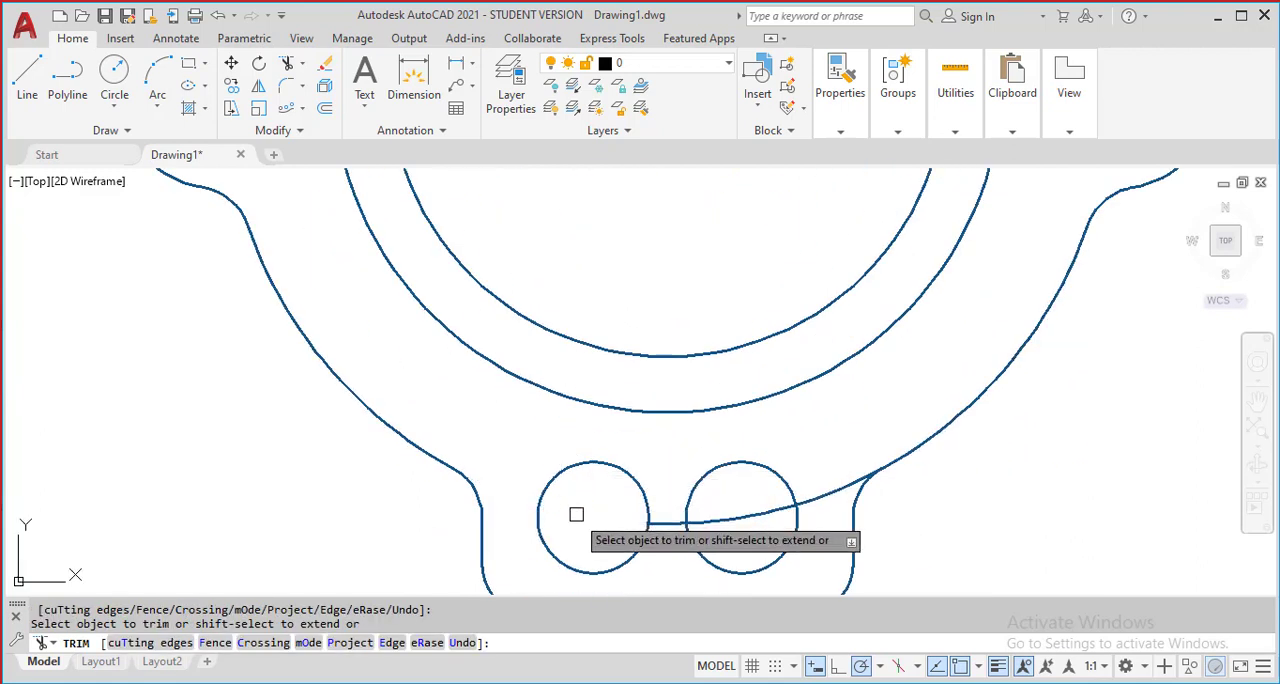
click(714, 521)
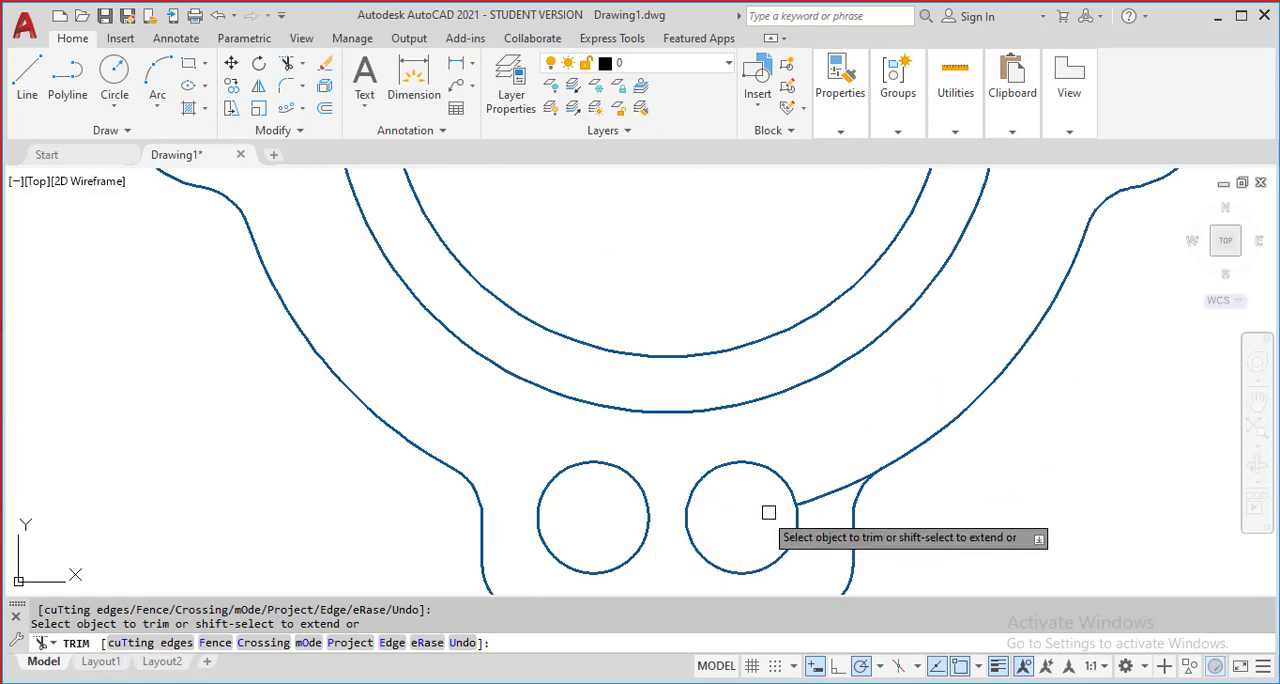
click(826, 491)
scroll(880, 488, down, 5)
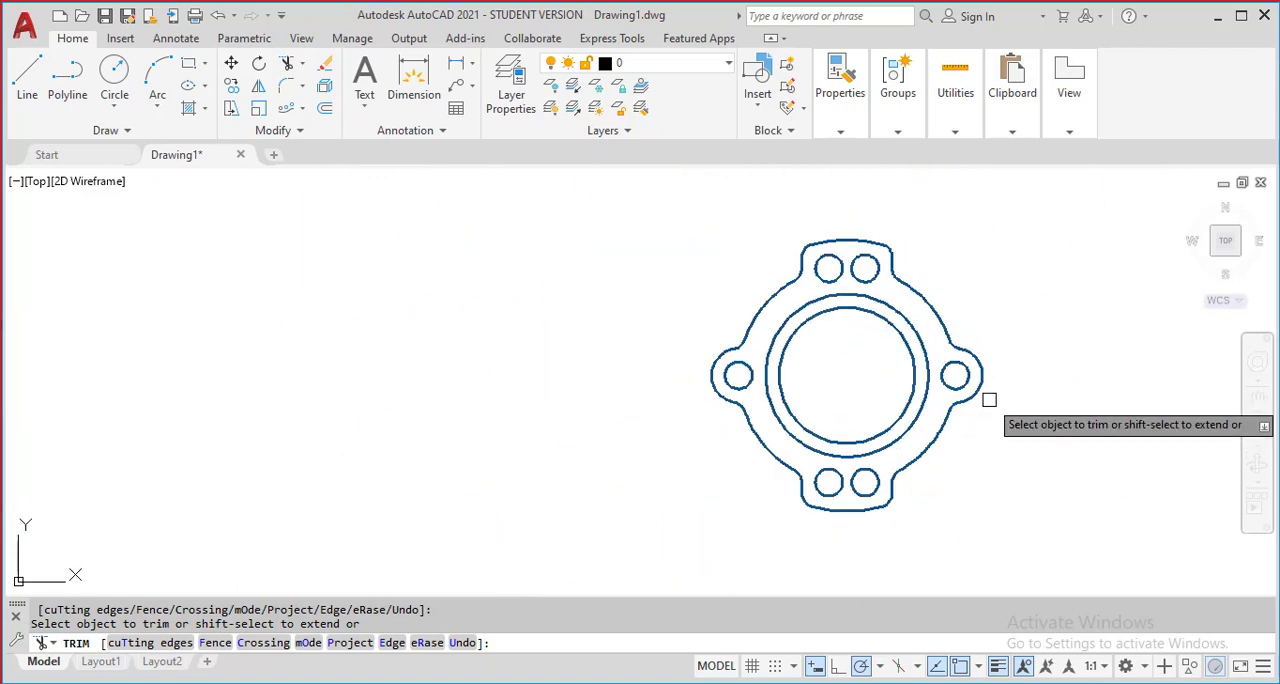
scroll(1012, 408, down, 1)
scroll(1000, 405, up, 3)
mouse_move(979, 415)
middle_down()
mouse_move(1043, 452)
mouse_move(1046, 427)
mouse_move(1074, 411)
middle_up()
key(Escape)
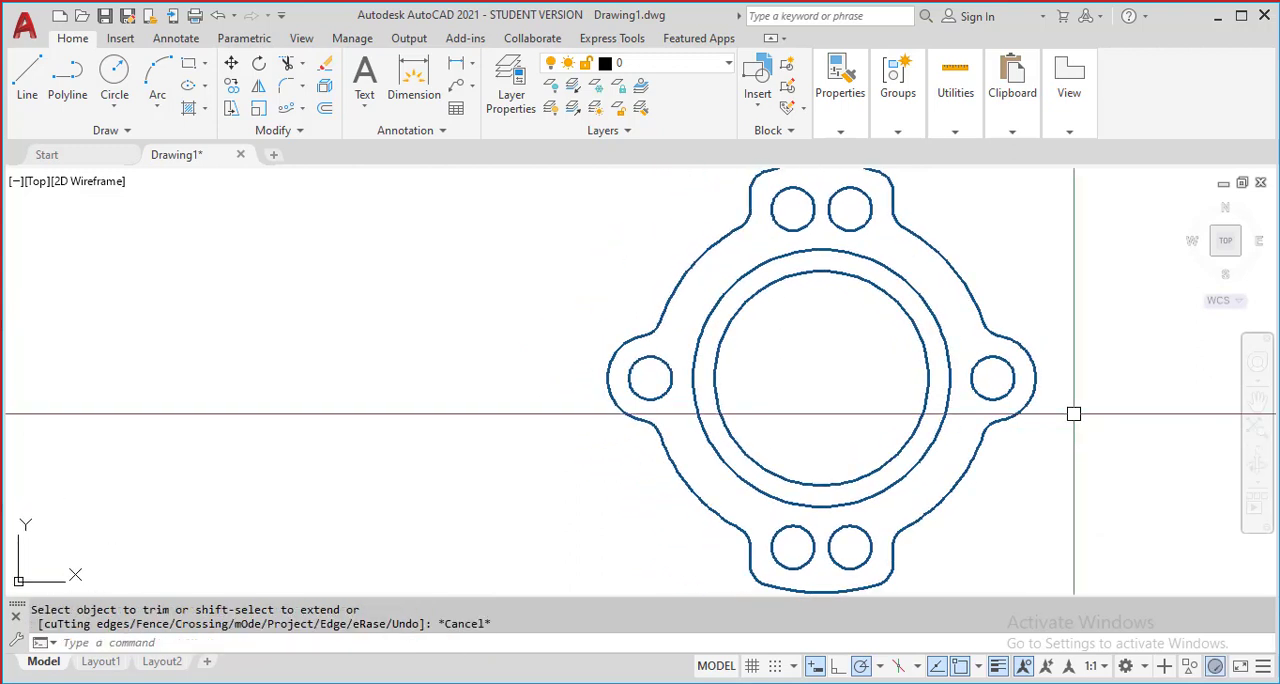
middle_drag(806, 403, 792, 415)
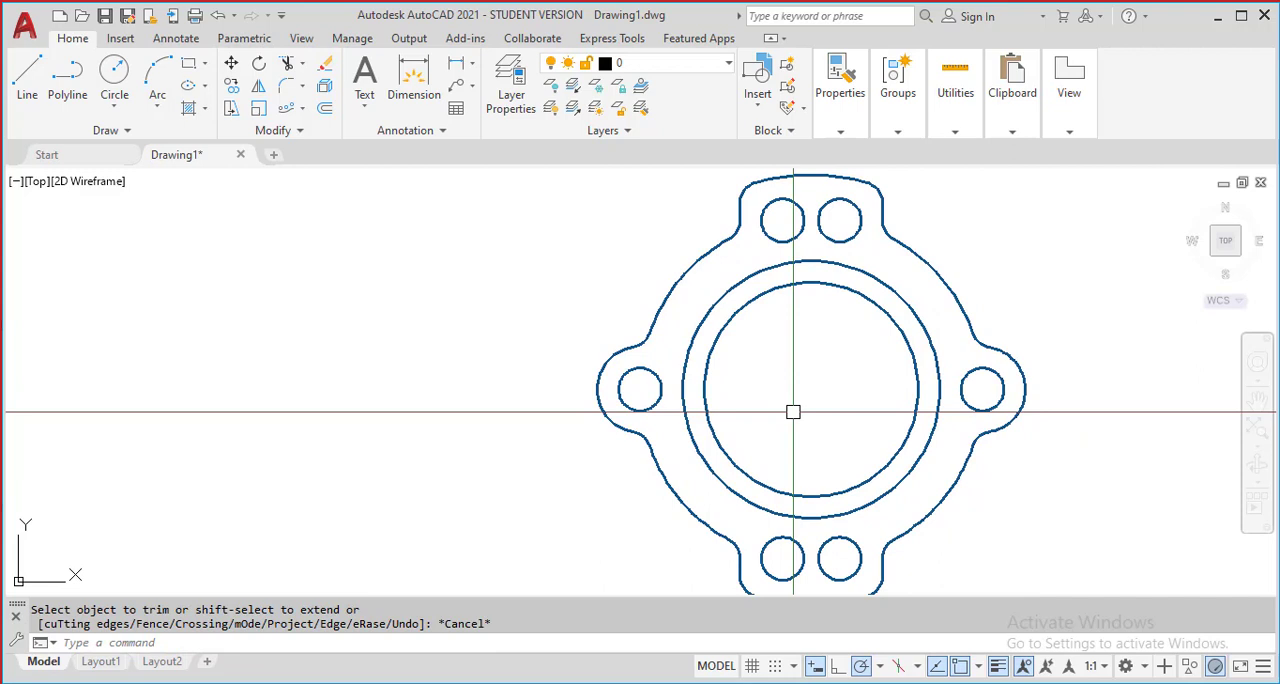
scroll(720, 400, down, 5)
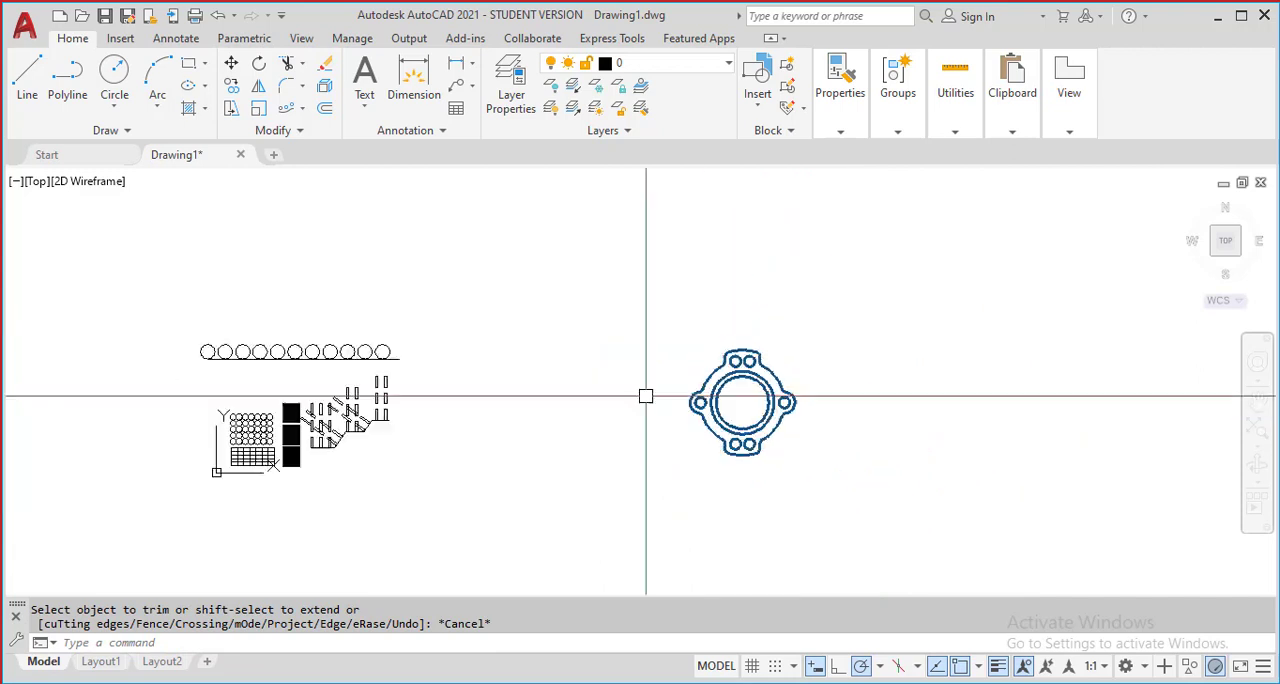
scroll(403, 394, up, 2)
scroll(963, 420, up, 2)
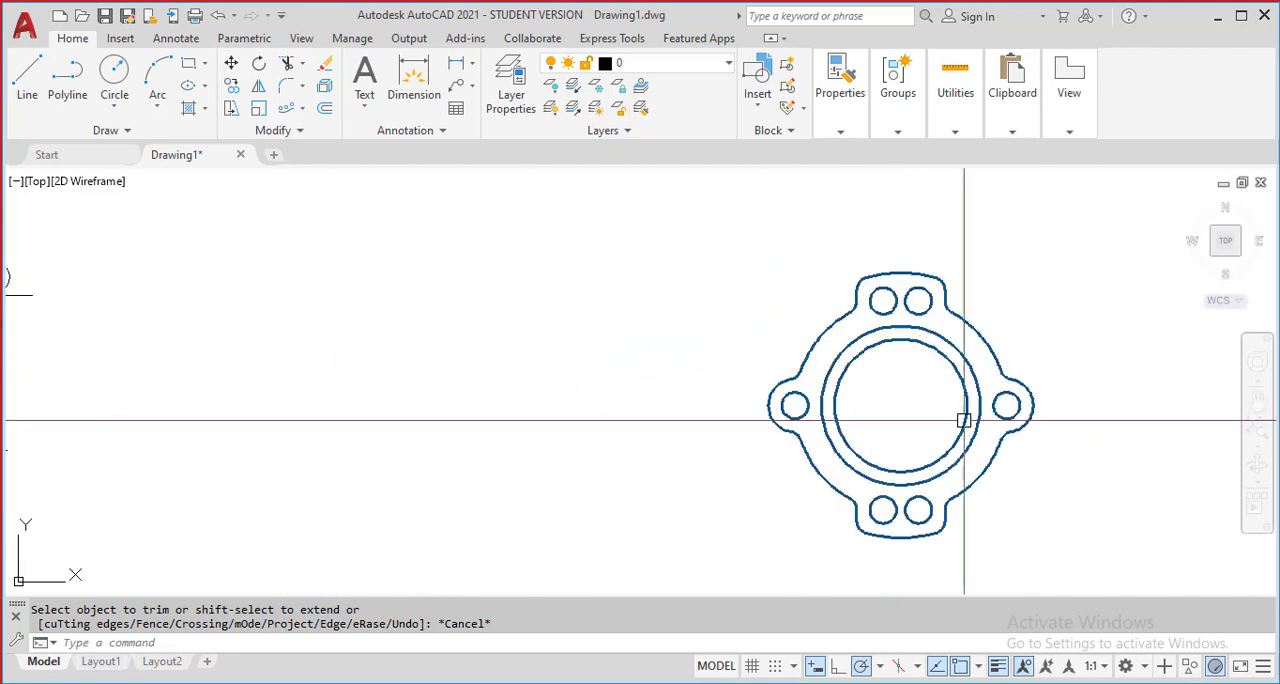
scroll(946, 420, up, 2)
middle_drag(869, 420, 861, 406)
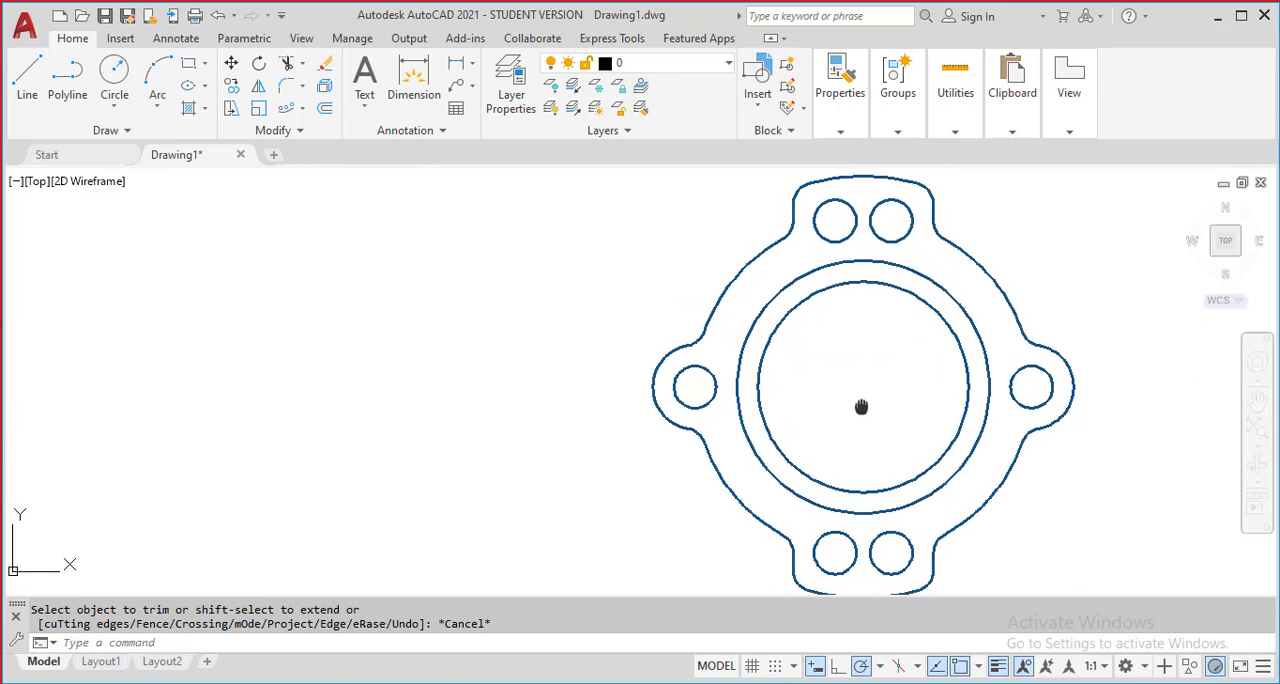